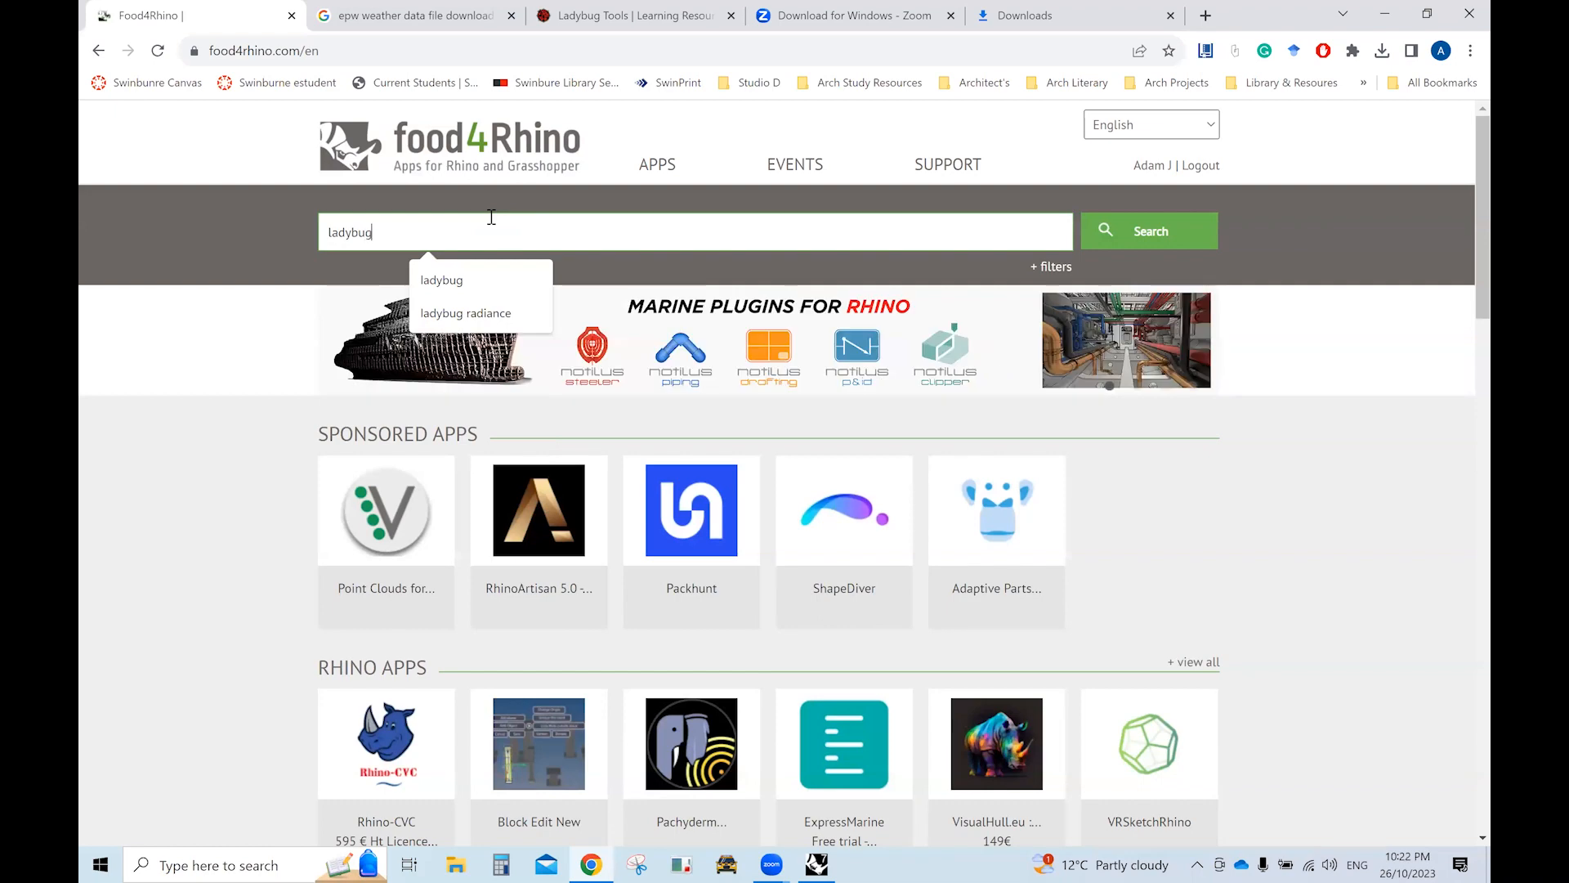
Search food4Rhino for ladybug, open the Ladybug Tools page and review its available downloads.
{"action": "key", "text": "Return"}
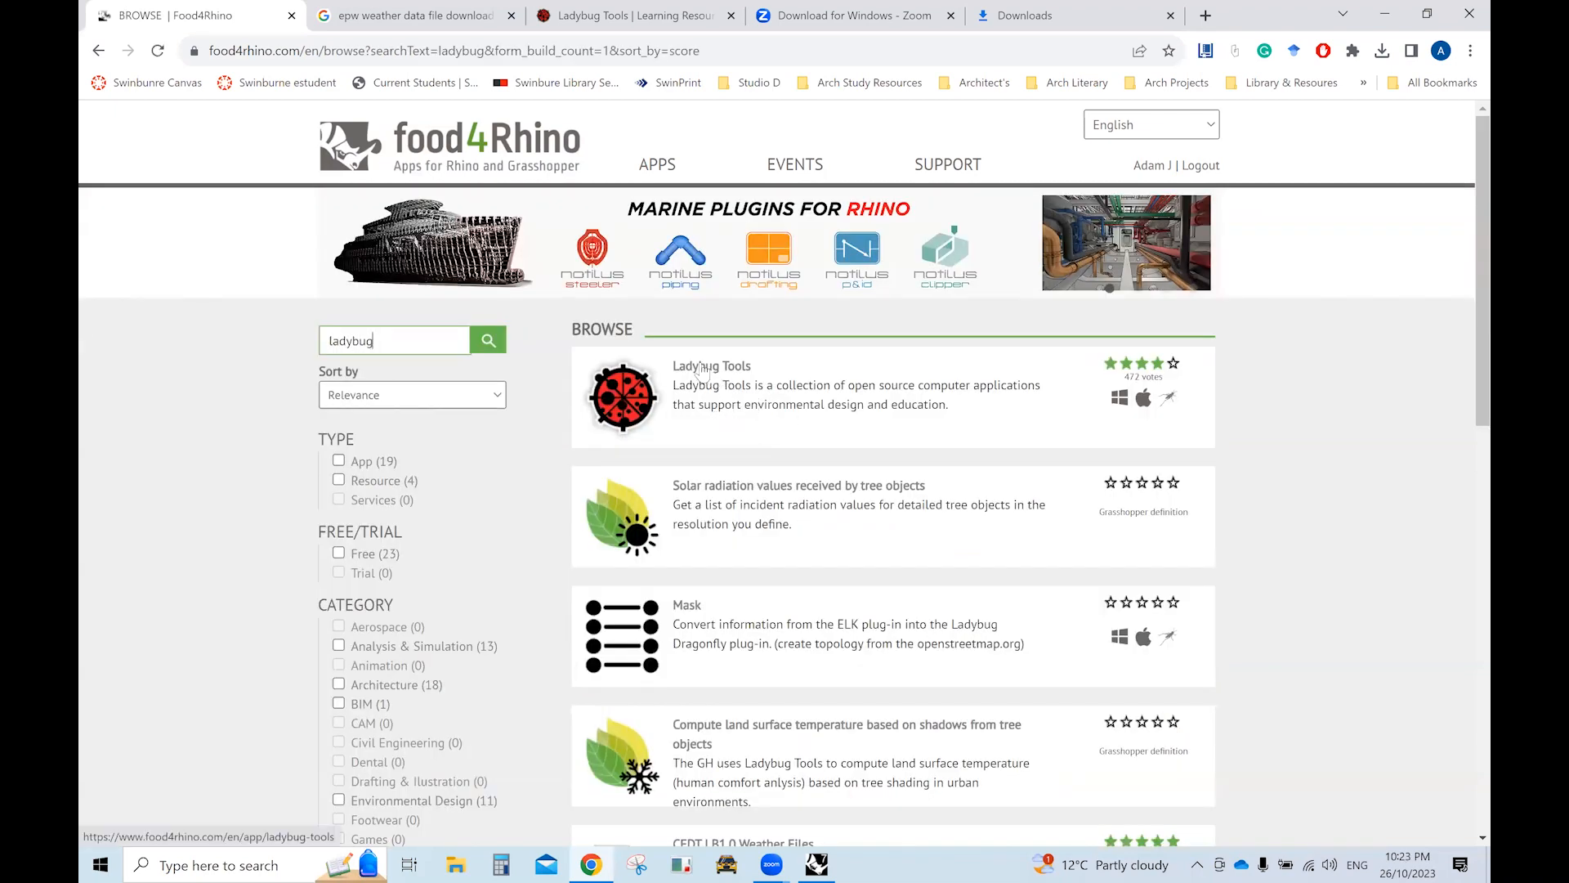
{"action": "left_click", "coordinate": [700, 370]}
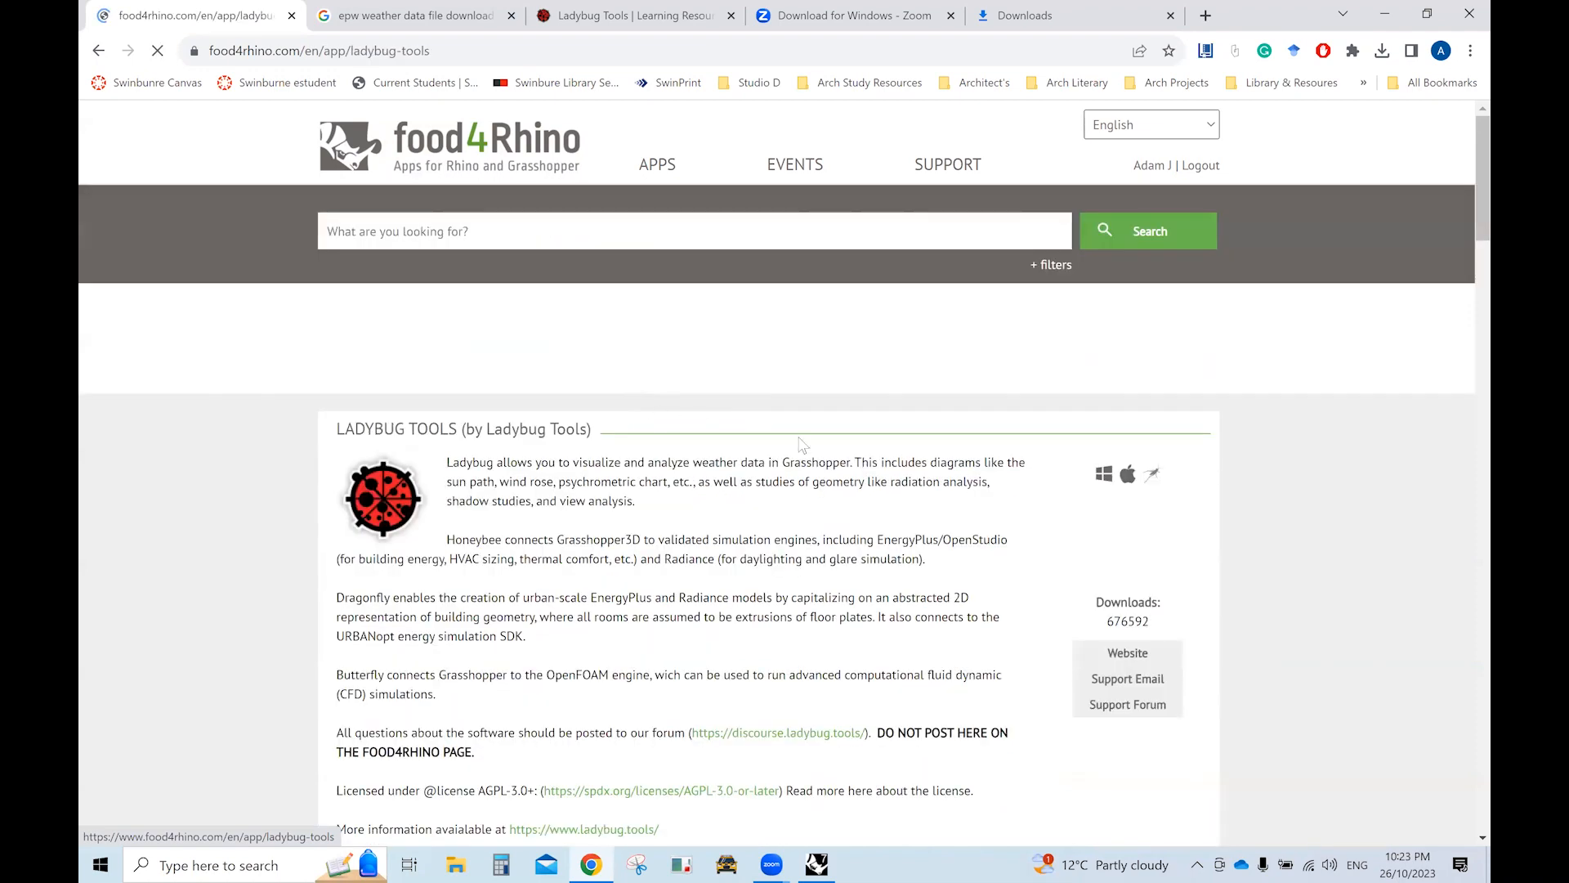
{"action": "scroll", "coordinate": [910, 504], "scroll_direction": "down", "scroll_amount": 7}
{"action": "scroll", "coordinate": [929, 508], "scroll_direction": "down", "scroll_amount": 4}
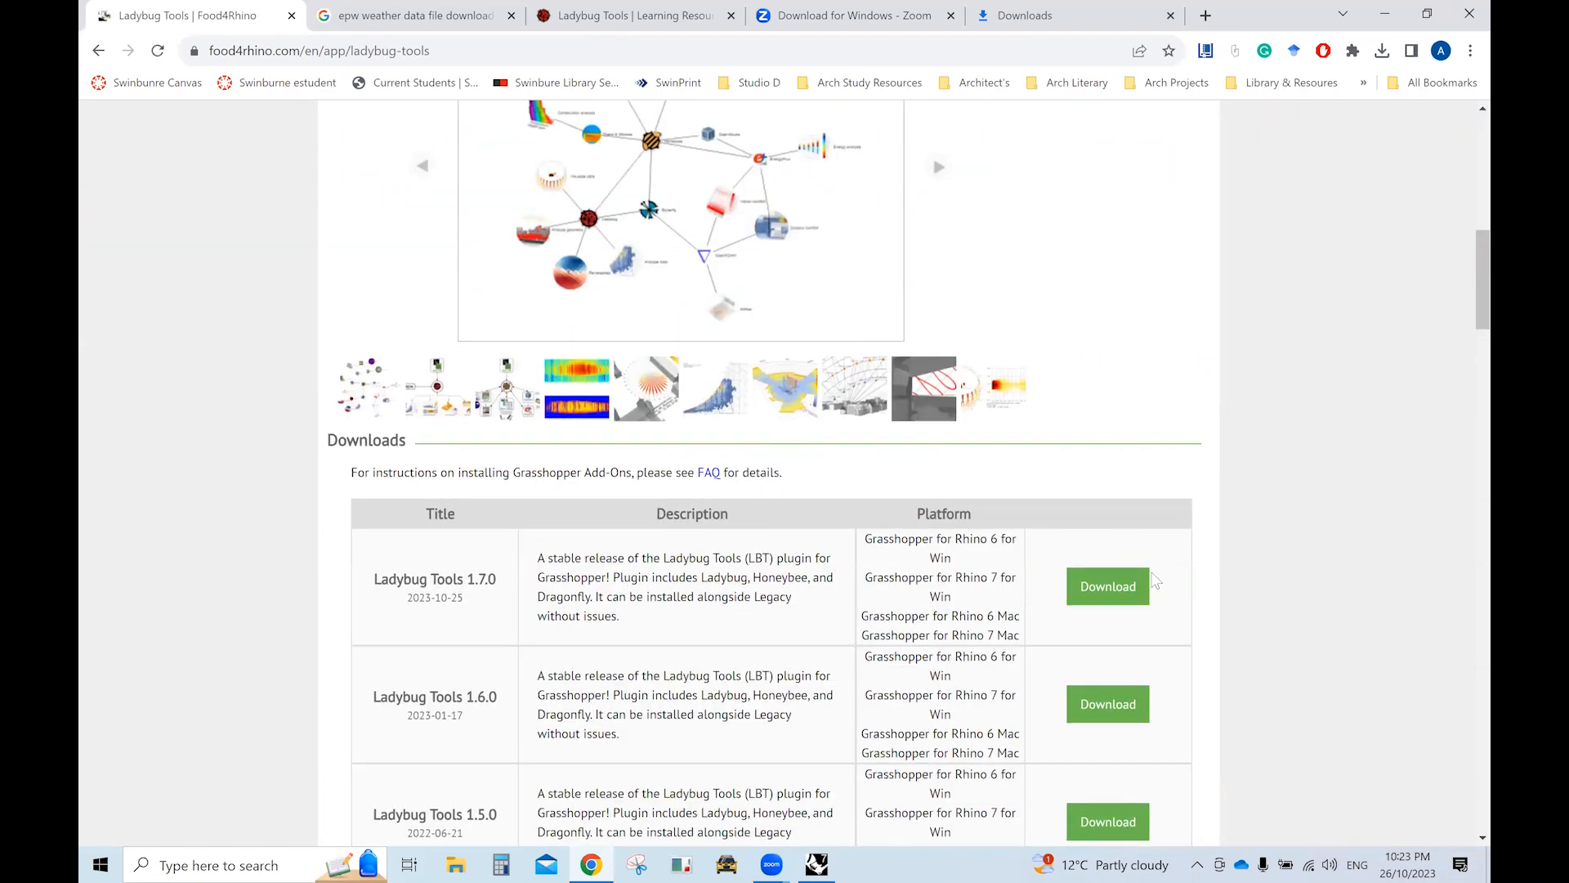
{"action": "scroll", "coordinate": [1153, 577], "scroll_direction": "up", "scroll_amount": 4}
{"action": "scroll", "coordinate": [1154, 577], "scroll_direction": "up", "scroll_amount": 5}
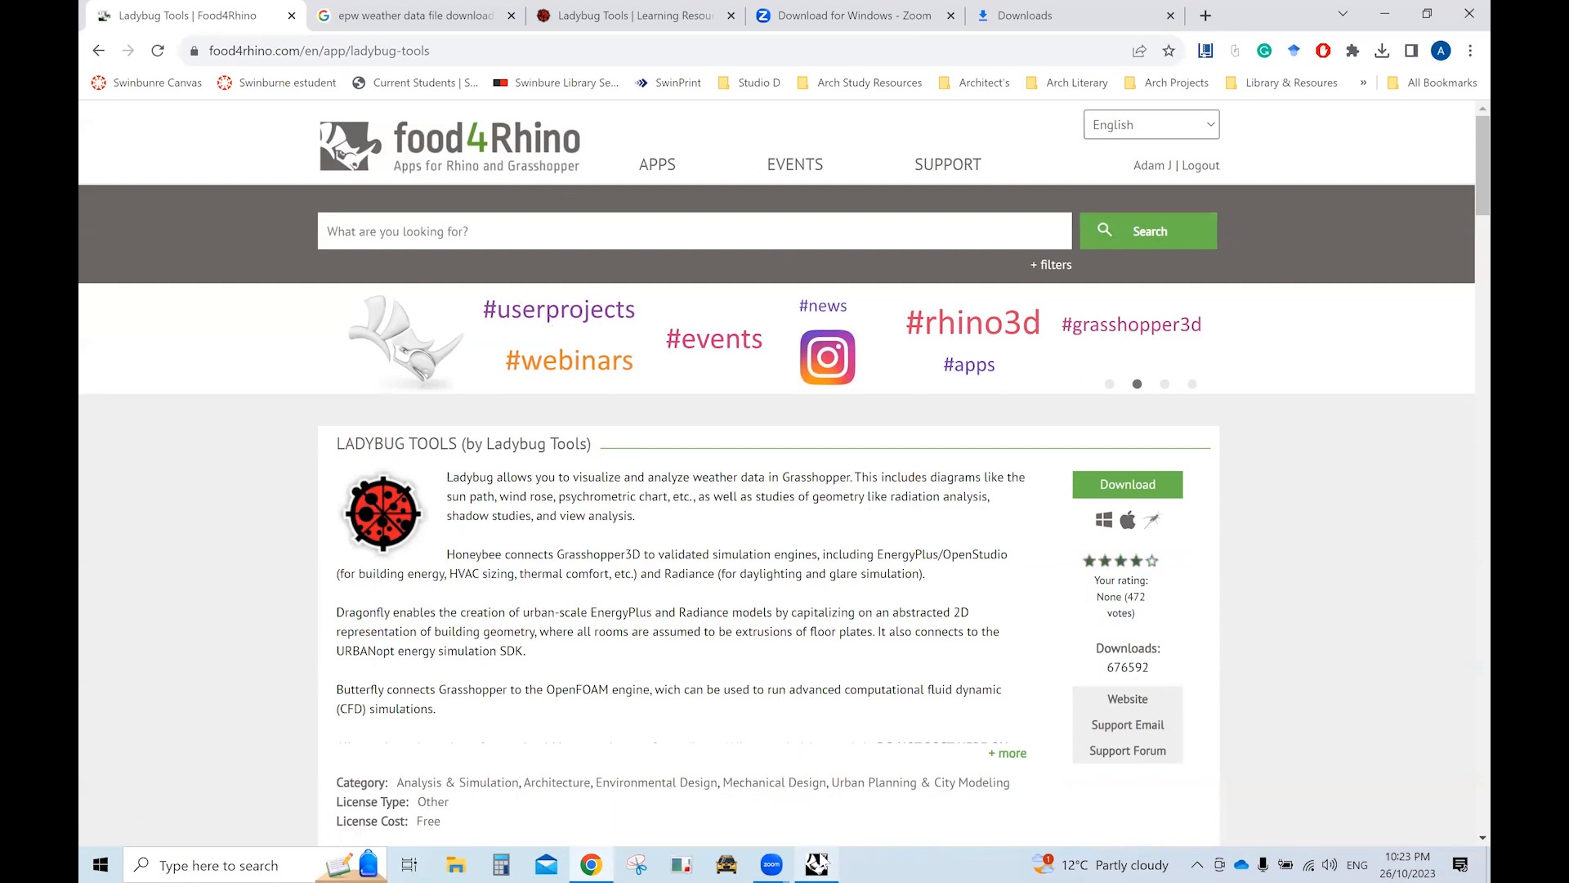
Switch to Rhino, turn on the Test Area layer and set the Parallel viewport's display mode to Shaded.
{"action": "left_click", "coordinate": [817, 862]}
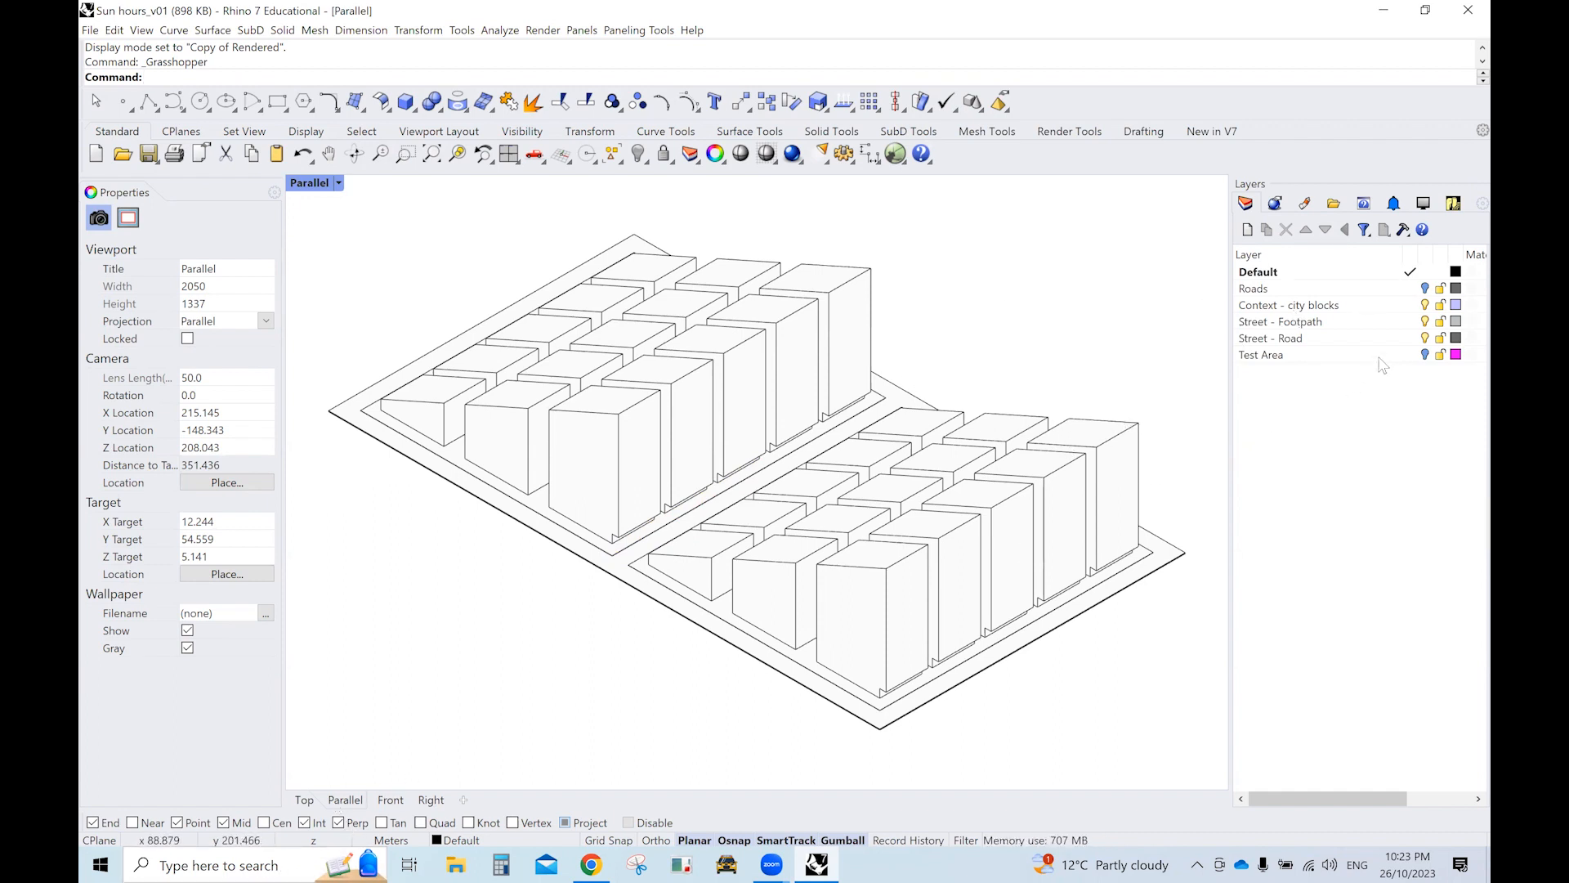
{"action": "left_click", "coordinate": [1420, 355]}
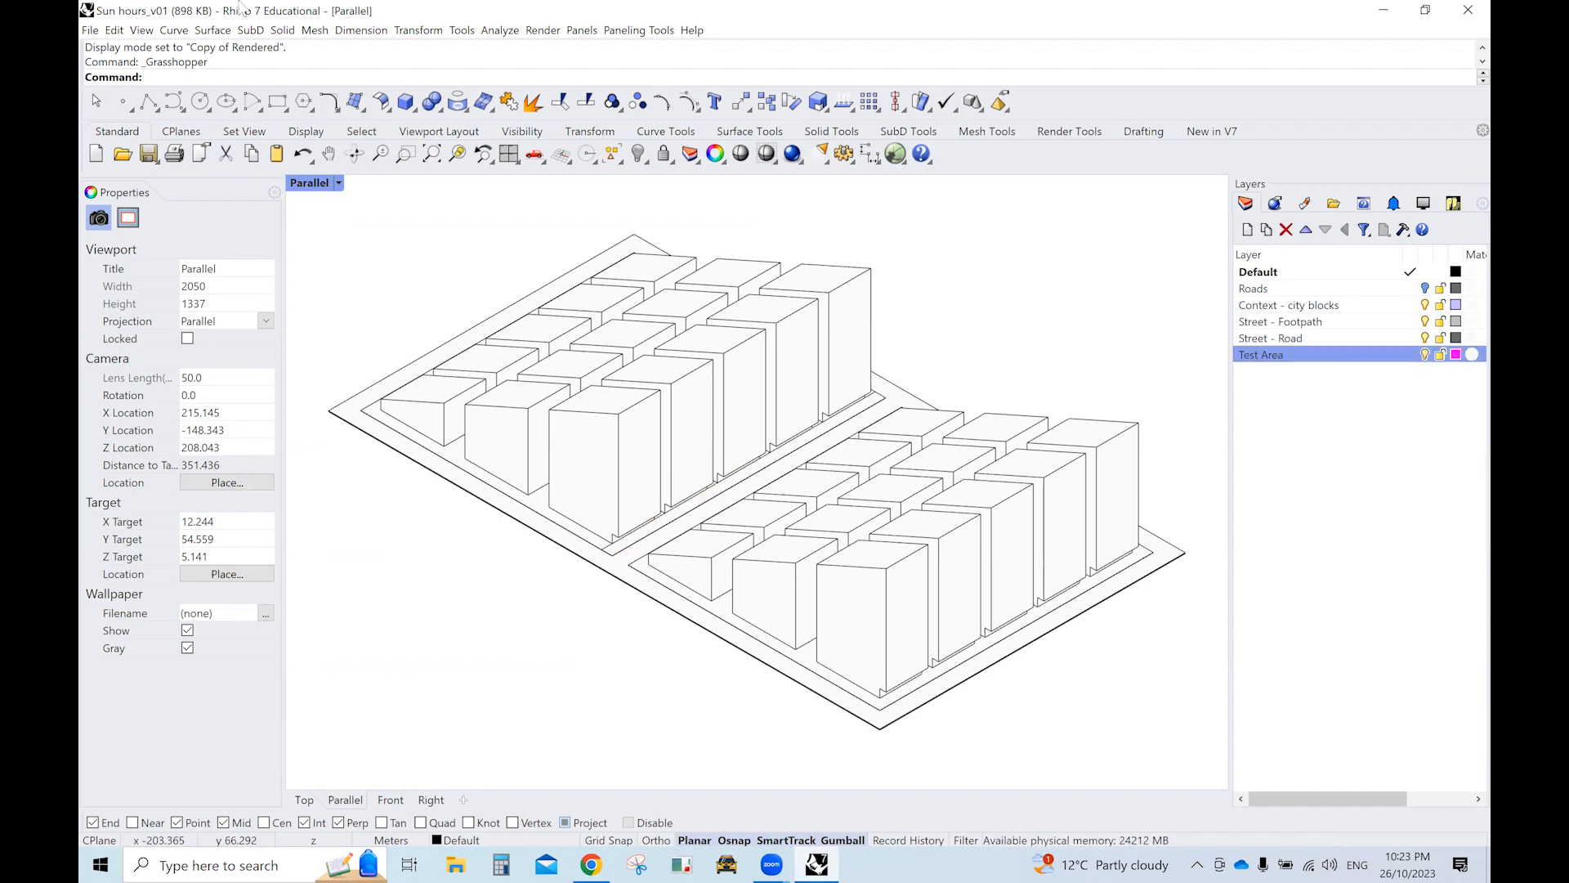
{"action": "left_click", "coordinate": [339, 183]}
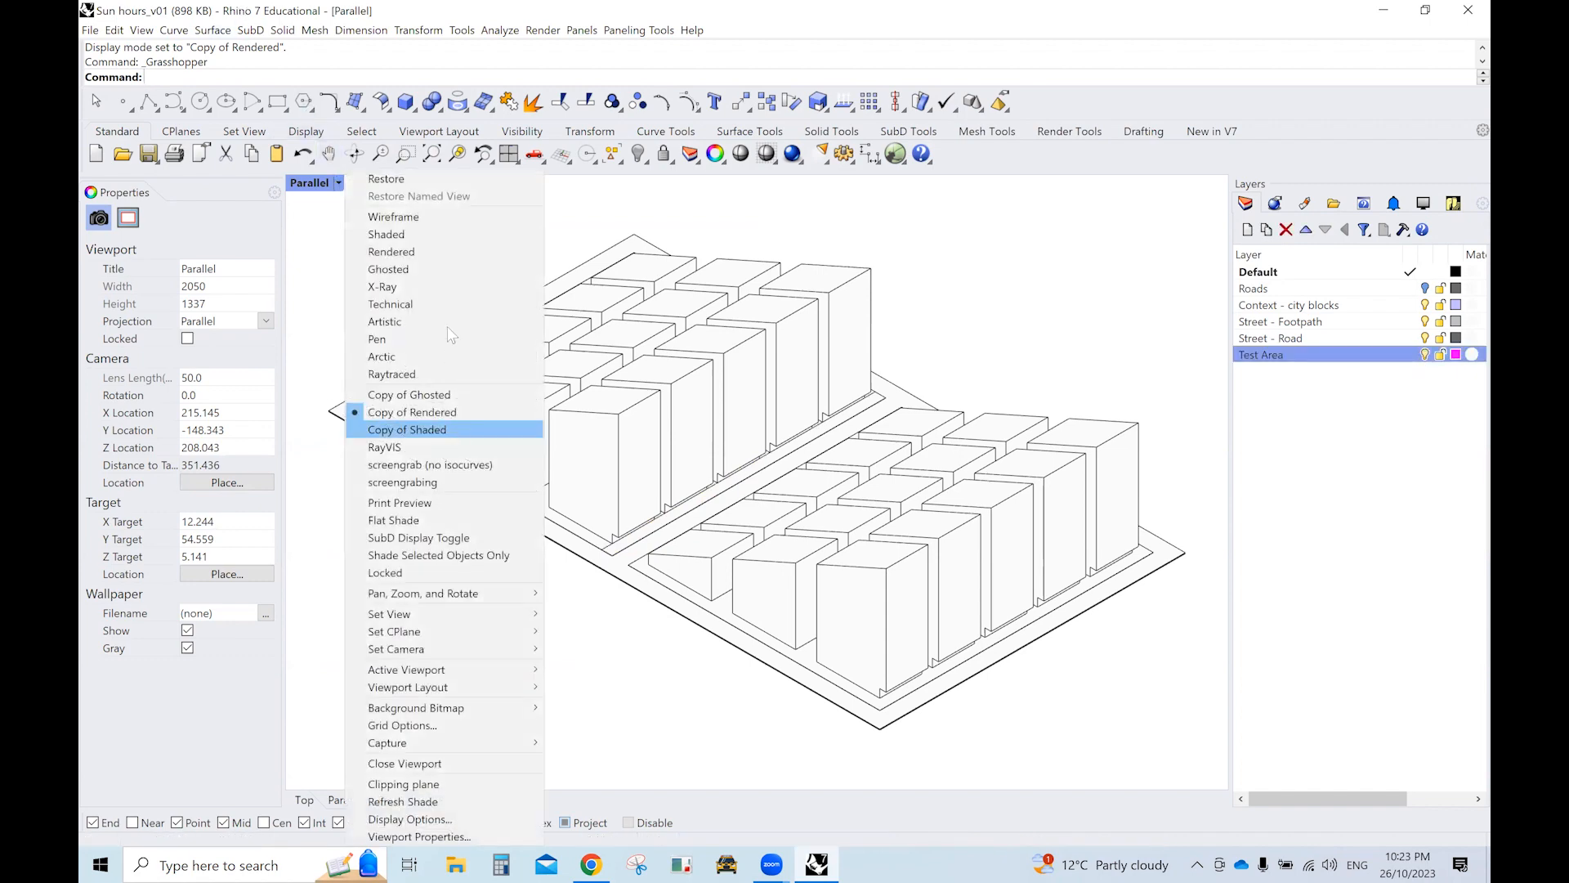
{"action": "left_click", "coordinate": [456, 235]}
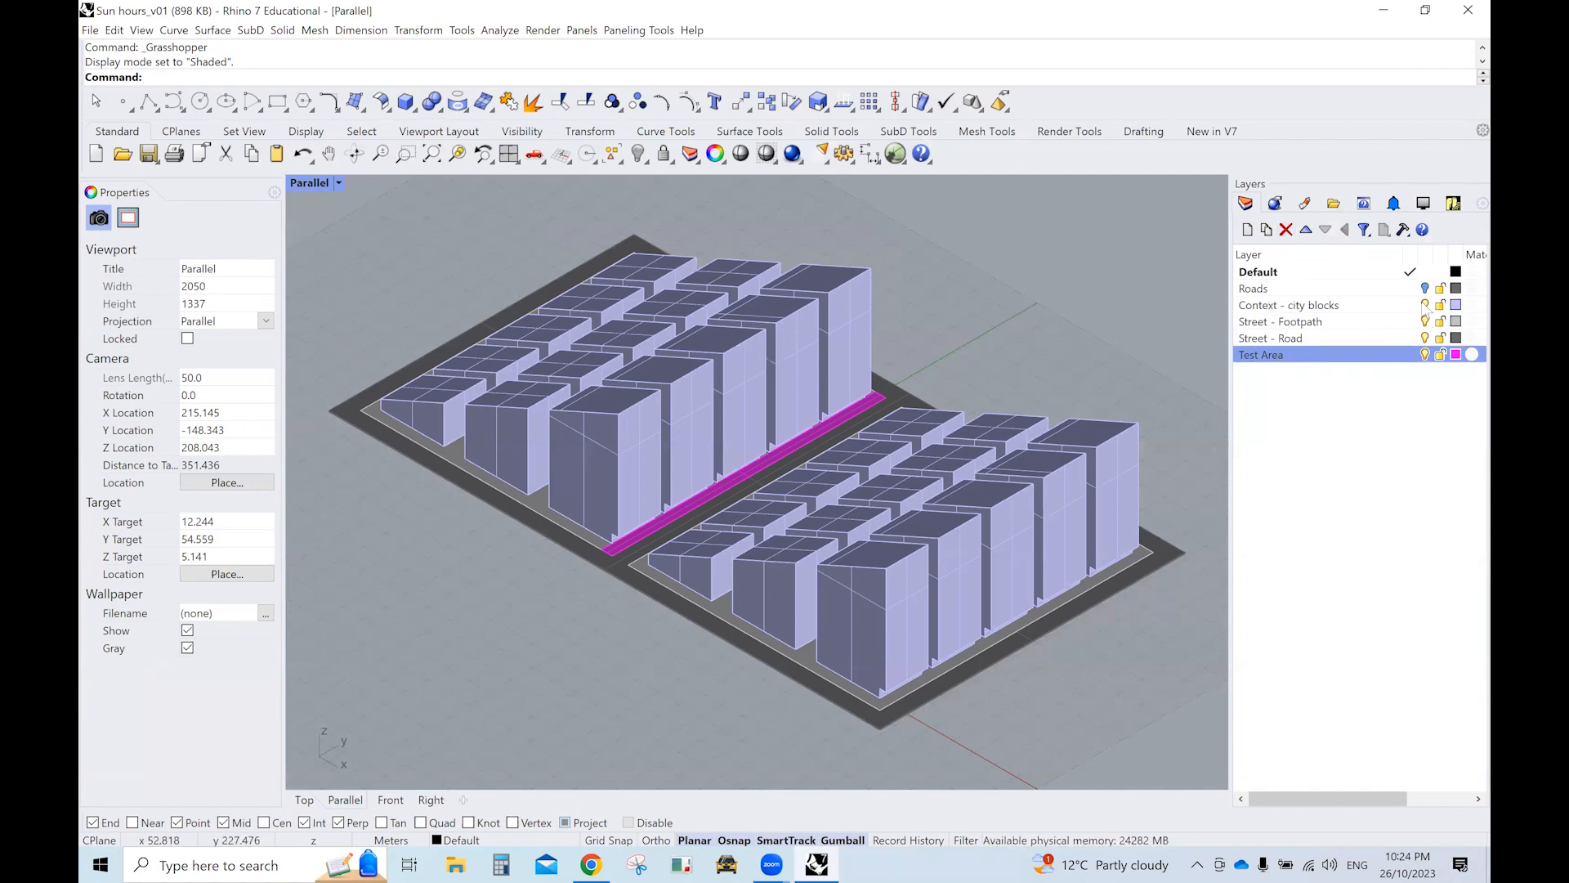
Examine the model's layers by toggling the visibility of the city blocks and street road, and inspect the test area strip between the blocks.
{"action": "left_click", "coordinate": [1437, 309]}
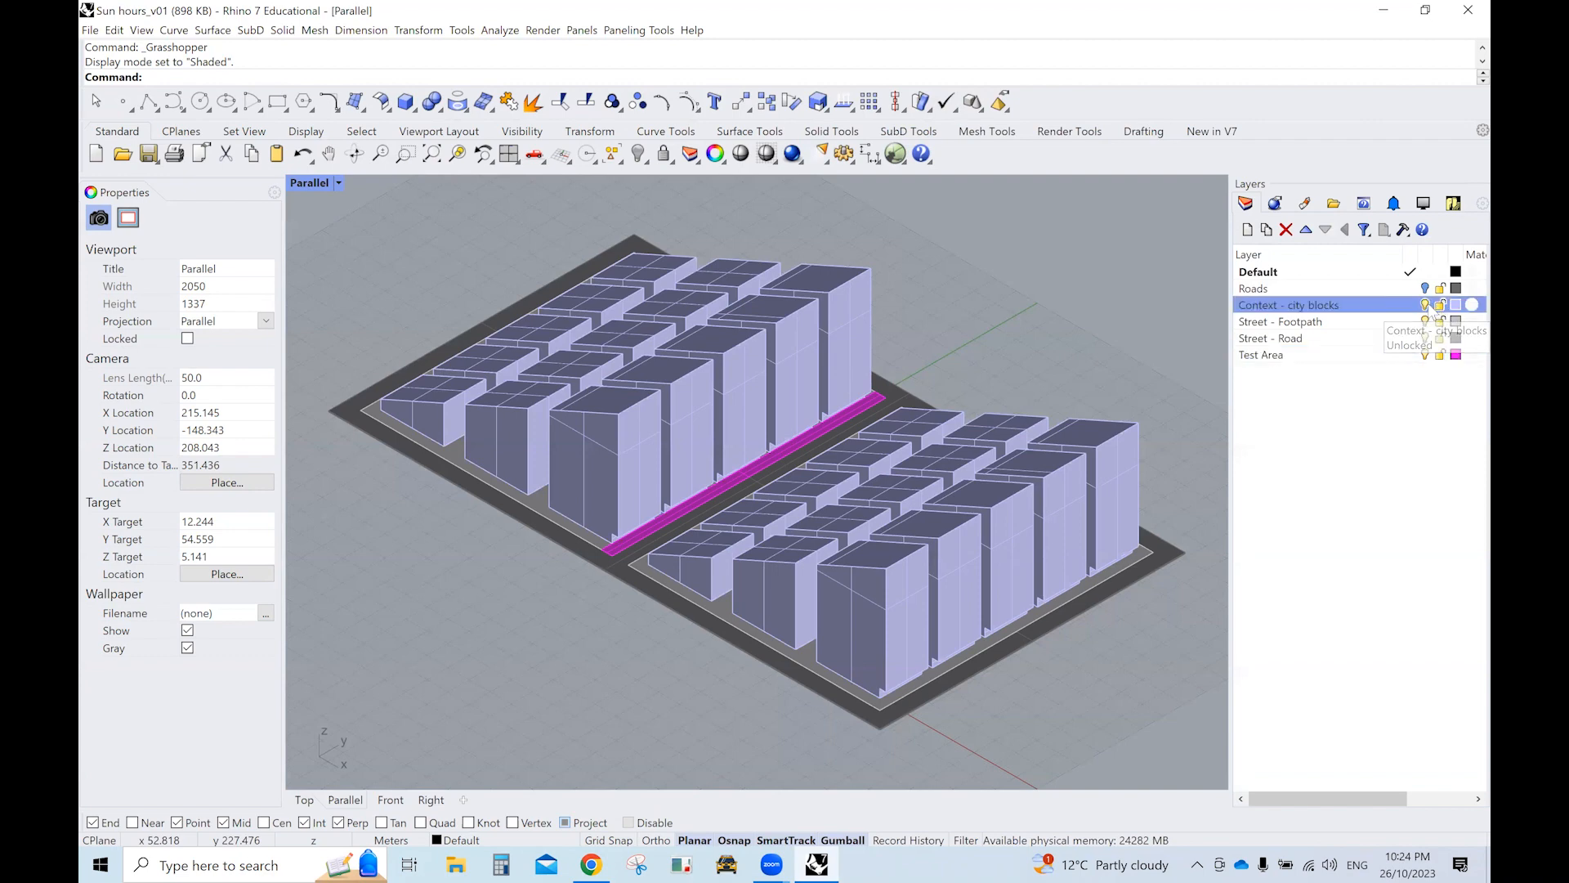
{"action": "left_click", "coordinate": [1437, 307]}
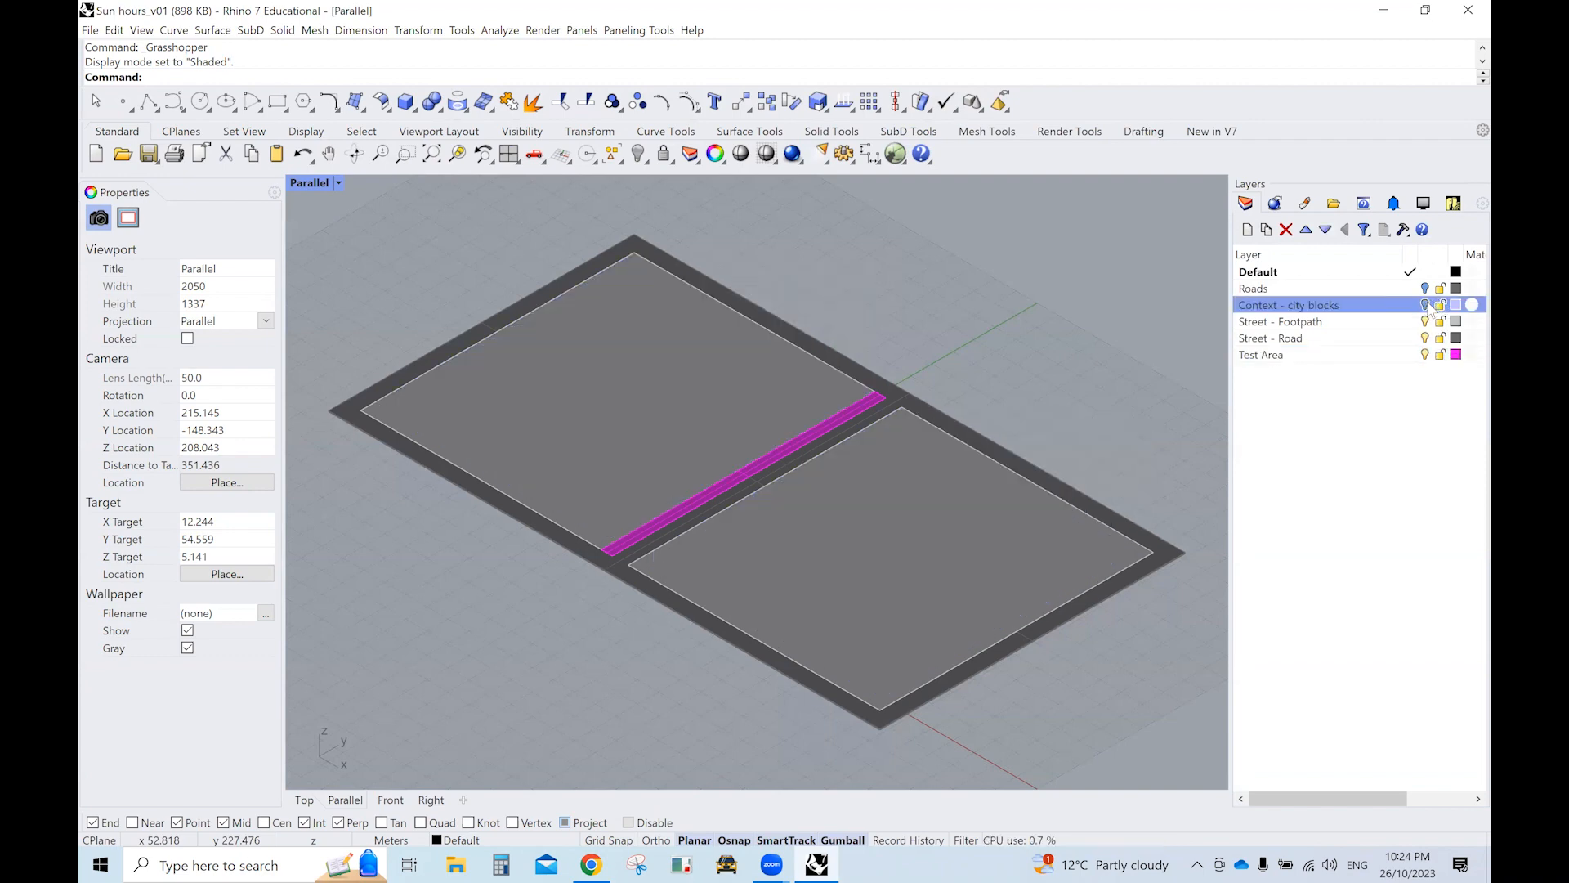
{"action": "left_click", "coordinate": [1436, 307]}
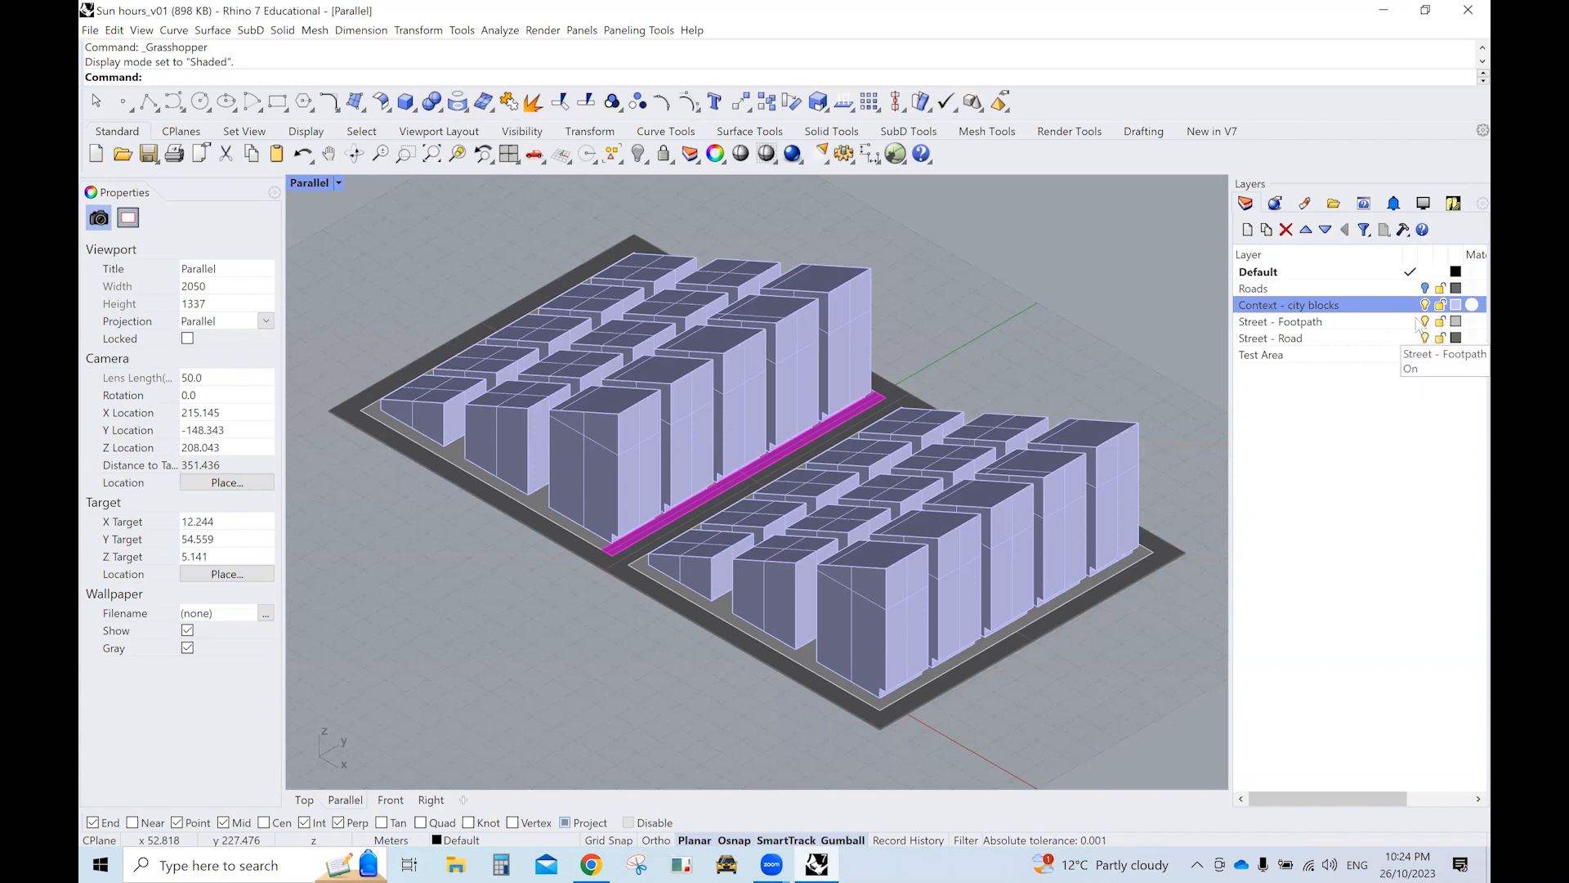
{"action": "left_click", "coordinate": [1422, 324]}
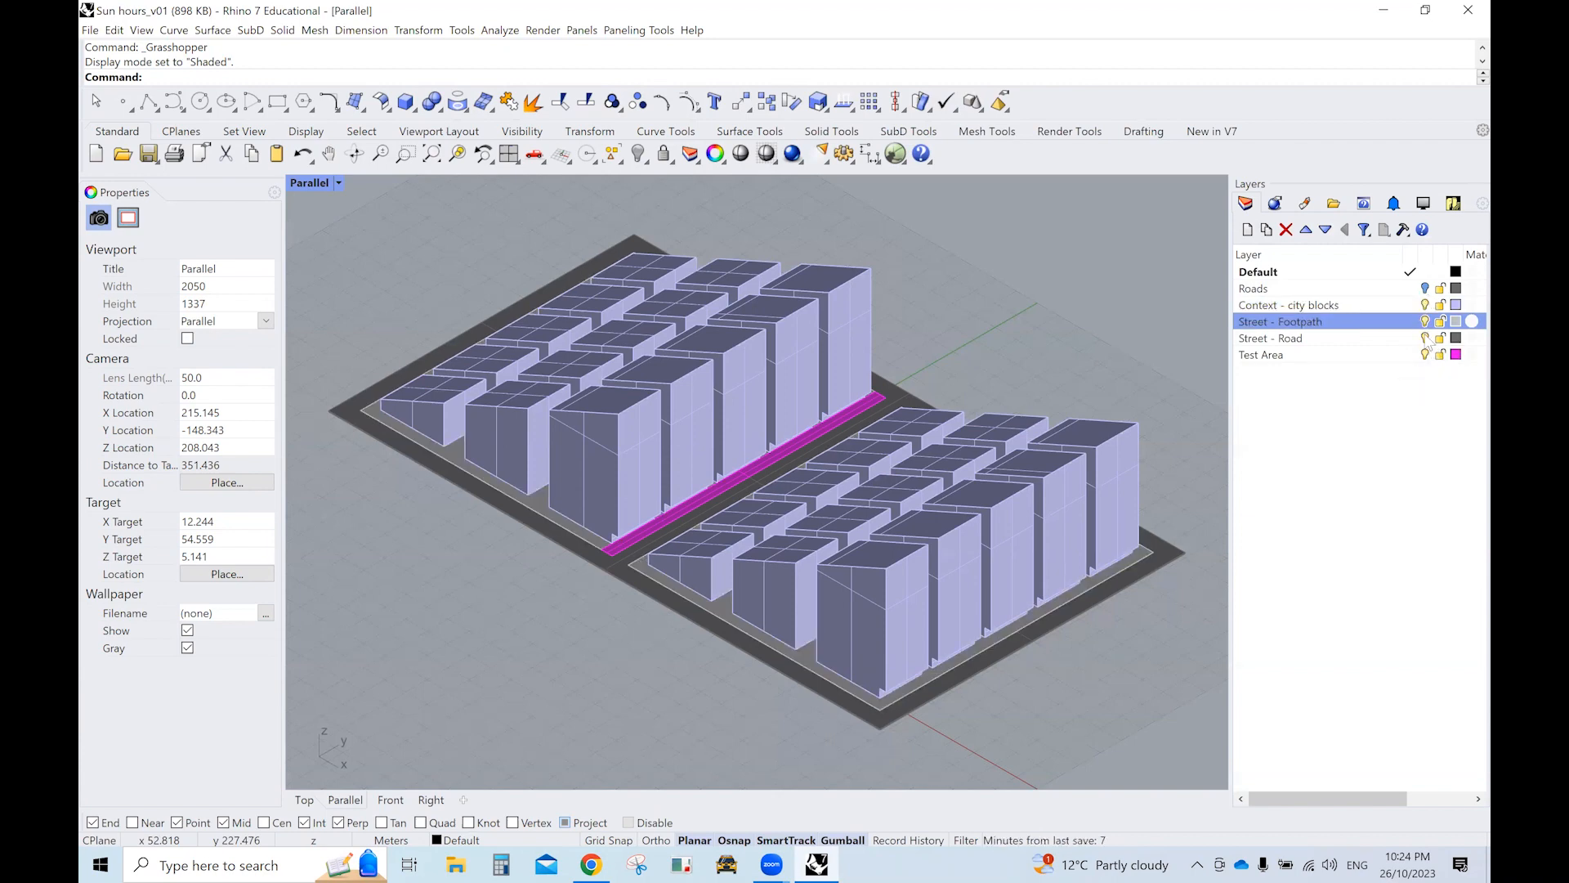
{"action": "left_click", "coordinate": [1425, 339]}
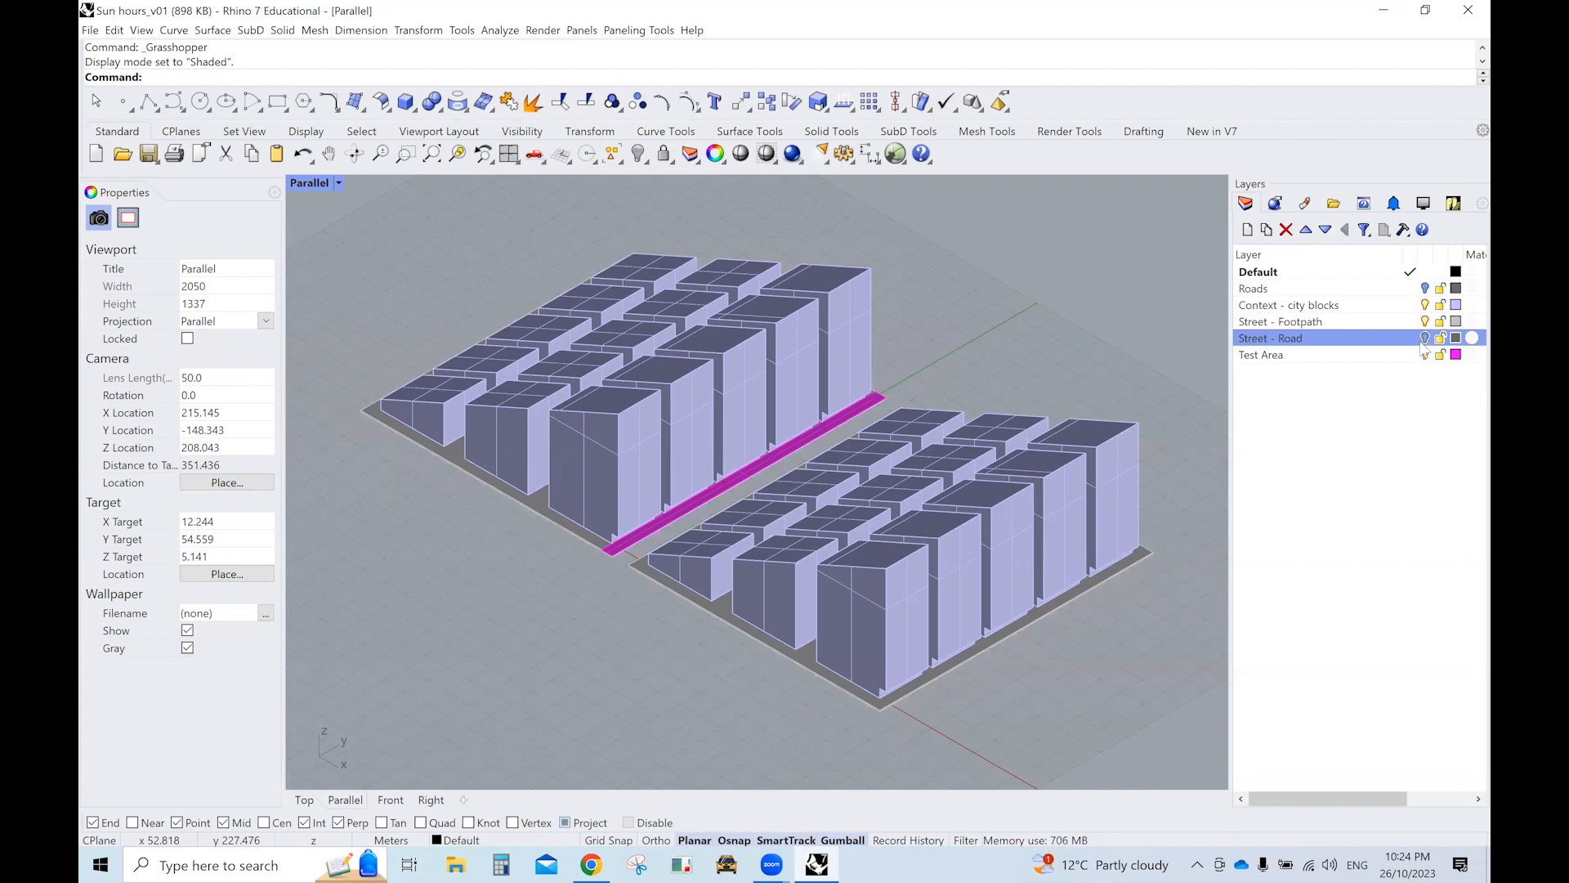
{"action": "left_click", "coordinate": [1425, 356]}
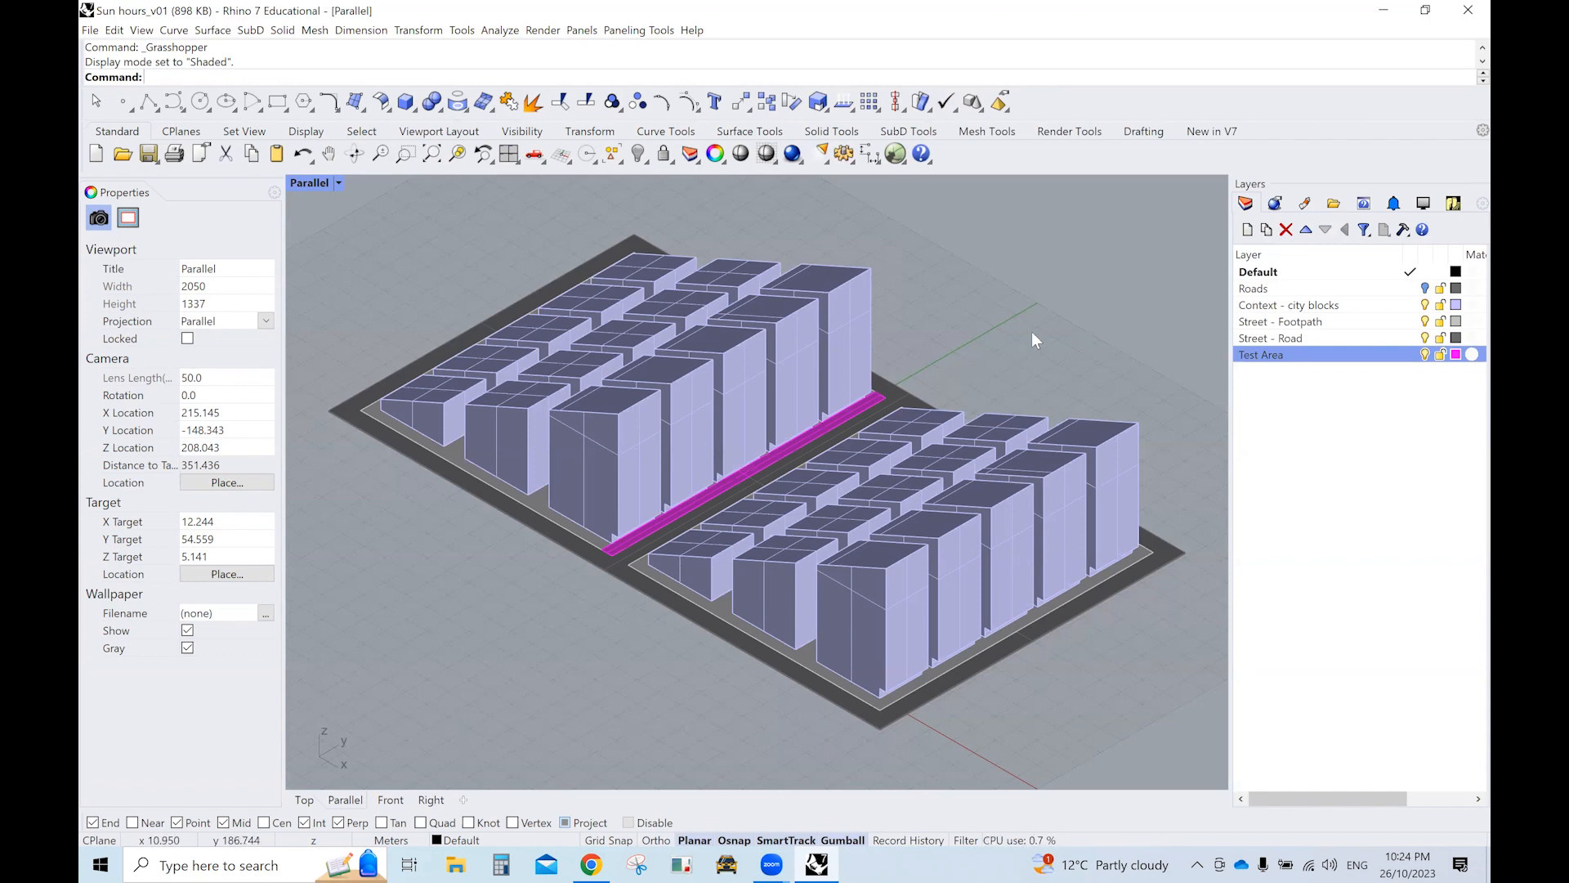
{"action": "left_click", "coordinate": [733, 474]}
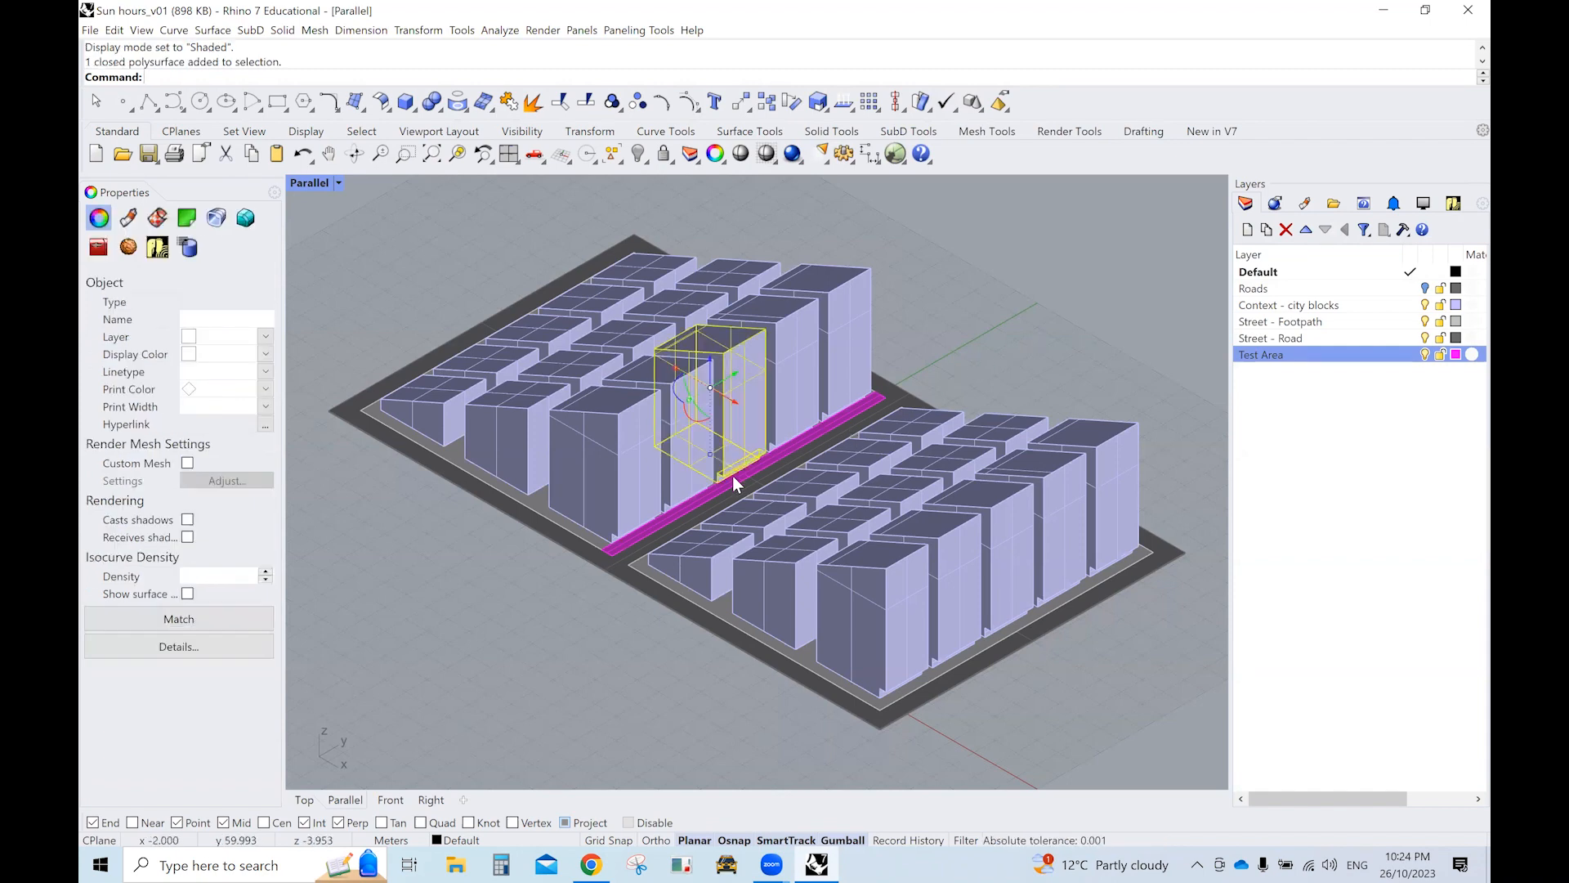
{"action": "left_click", "coordinate": [1012, 352]}
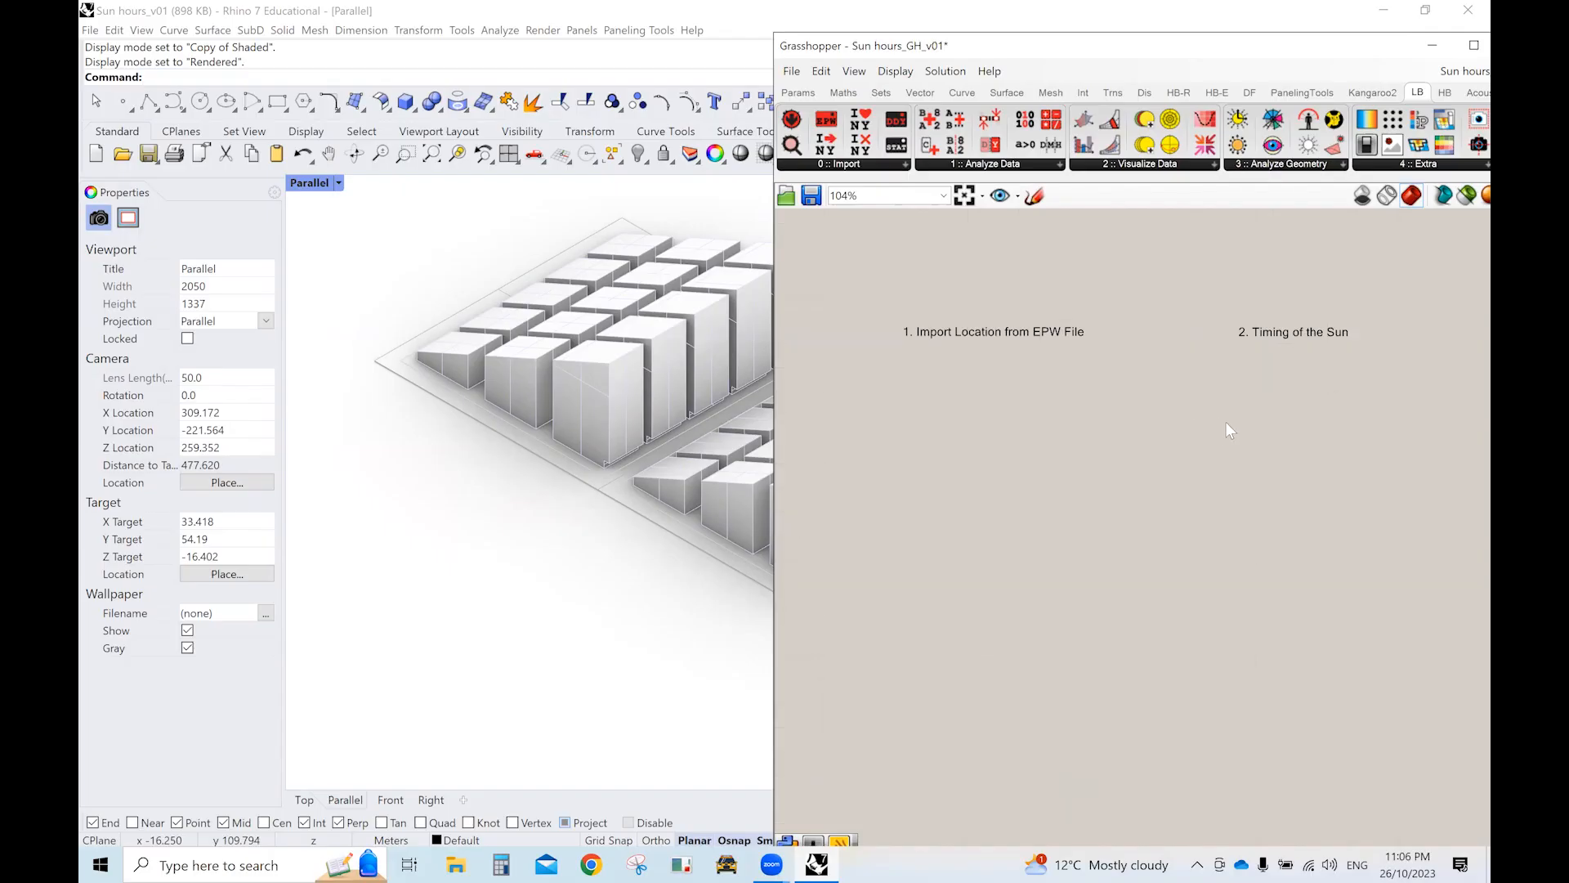
Place an LB Import EPW component on the Grasshopper canvas beneath the heading "1. Import Location from EPW File".
{"action": "scroll", "coordinate": [1382, 426], "scroll_direction": "down", "scroll_amount": 3}
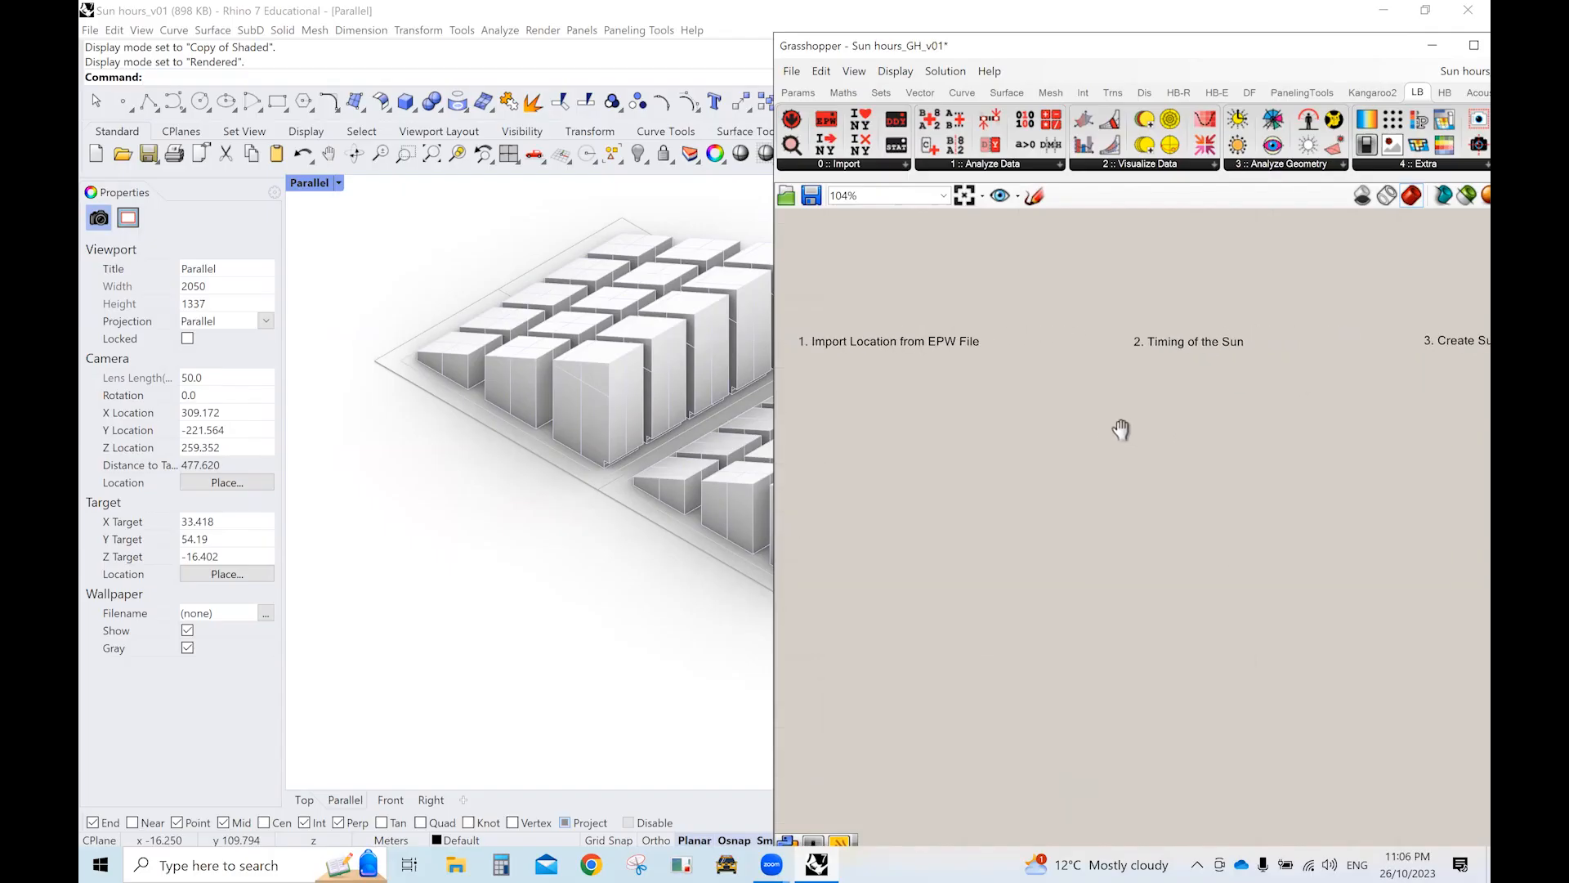
{"action": "right_click_drag", "start_coordinate": [1180, 433], "coordinate": [1234, 389]}
{"action": "scroll", "coordinate": [1031, 401], "scroll_direction": "up", "scroll_amount": 3}
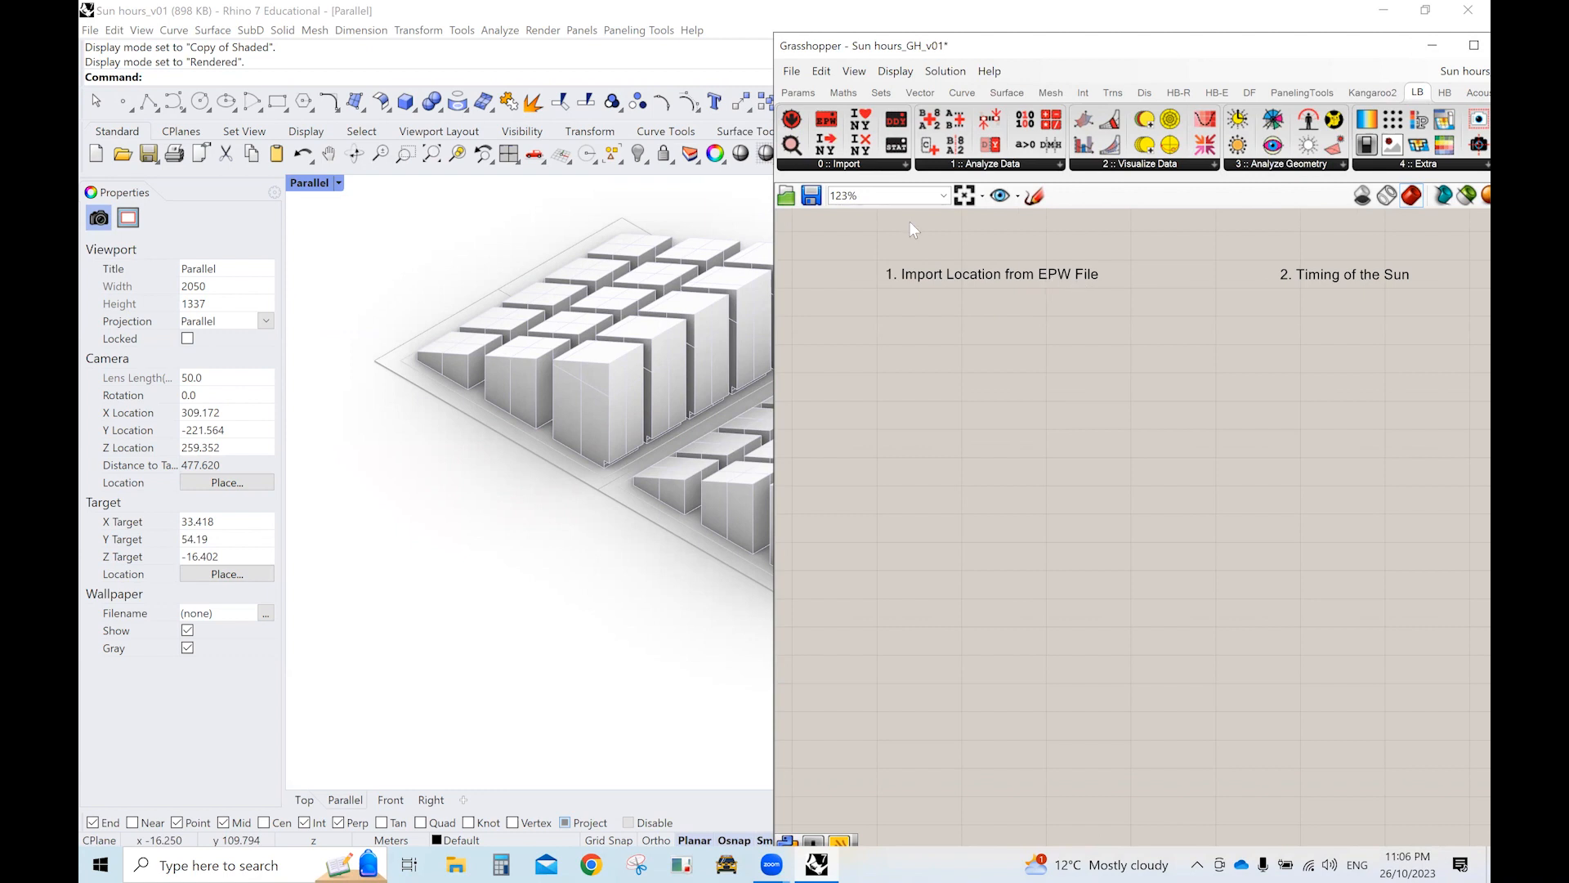
{"action": "left_click", "coordinate": [907, 164]}
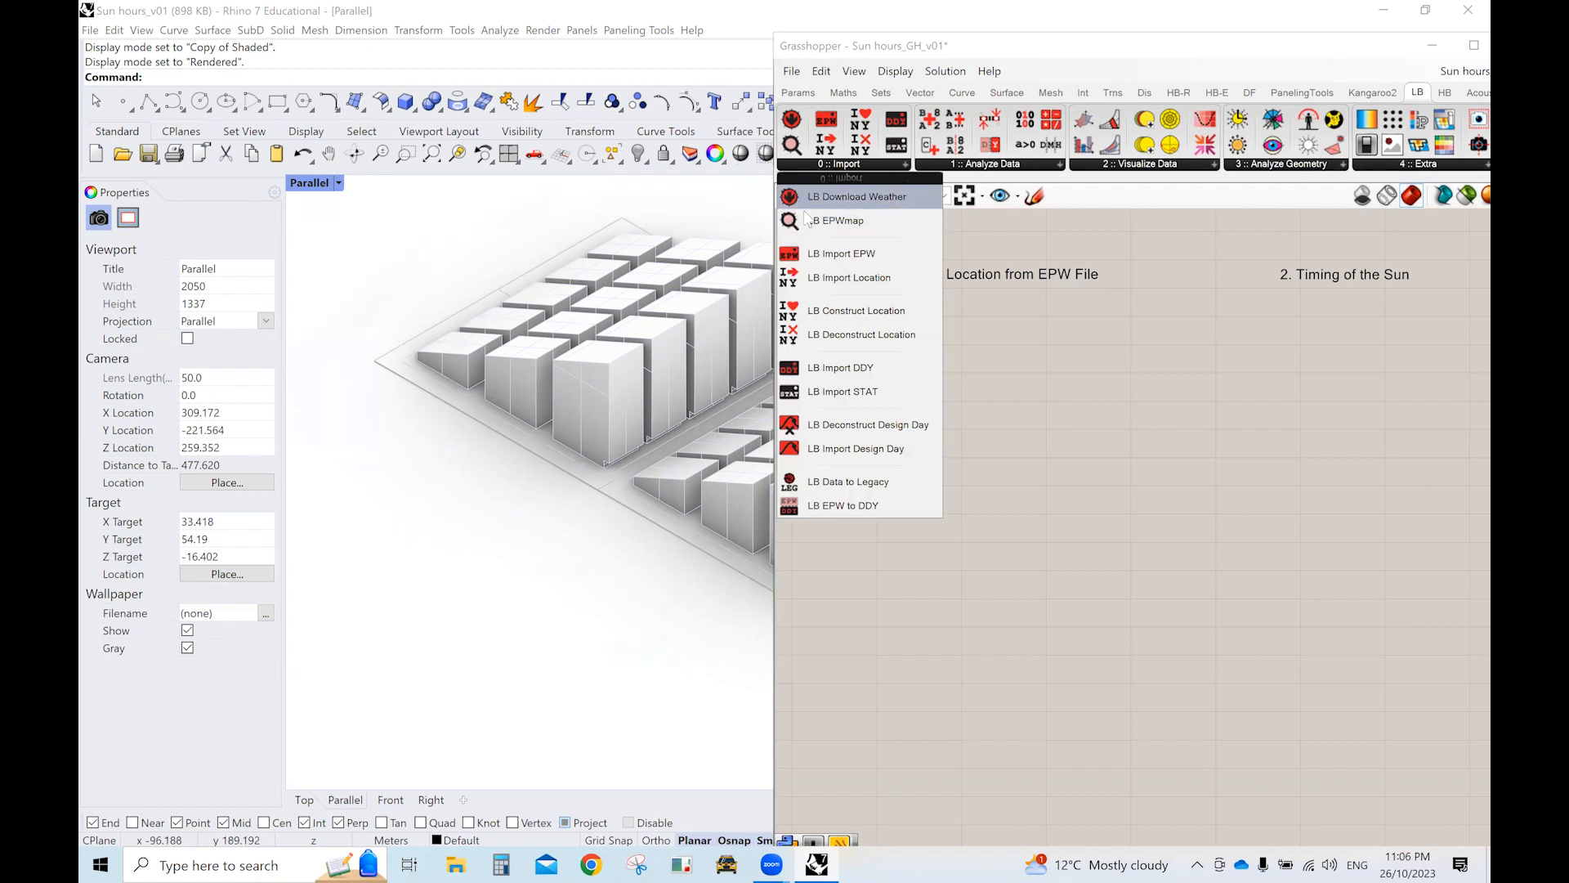
{"action": "left_click", "coordinate": [842, 254]}
{"action": "left_click", "coordinate": [954, 418]}
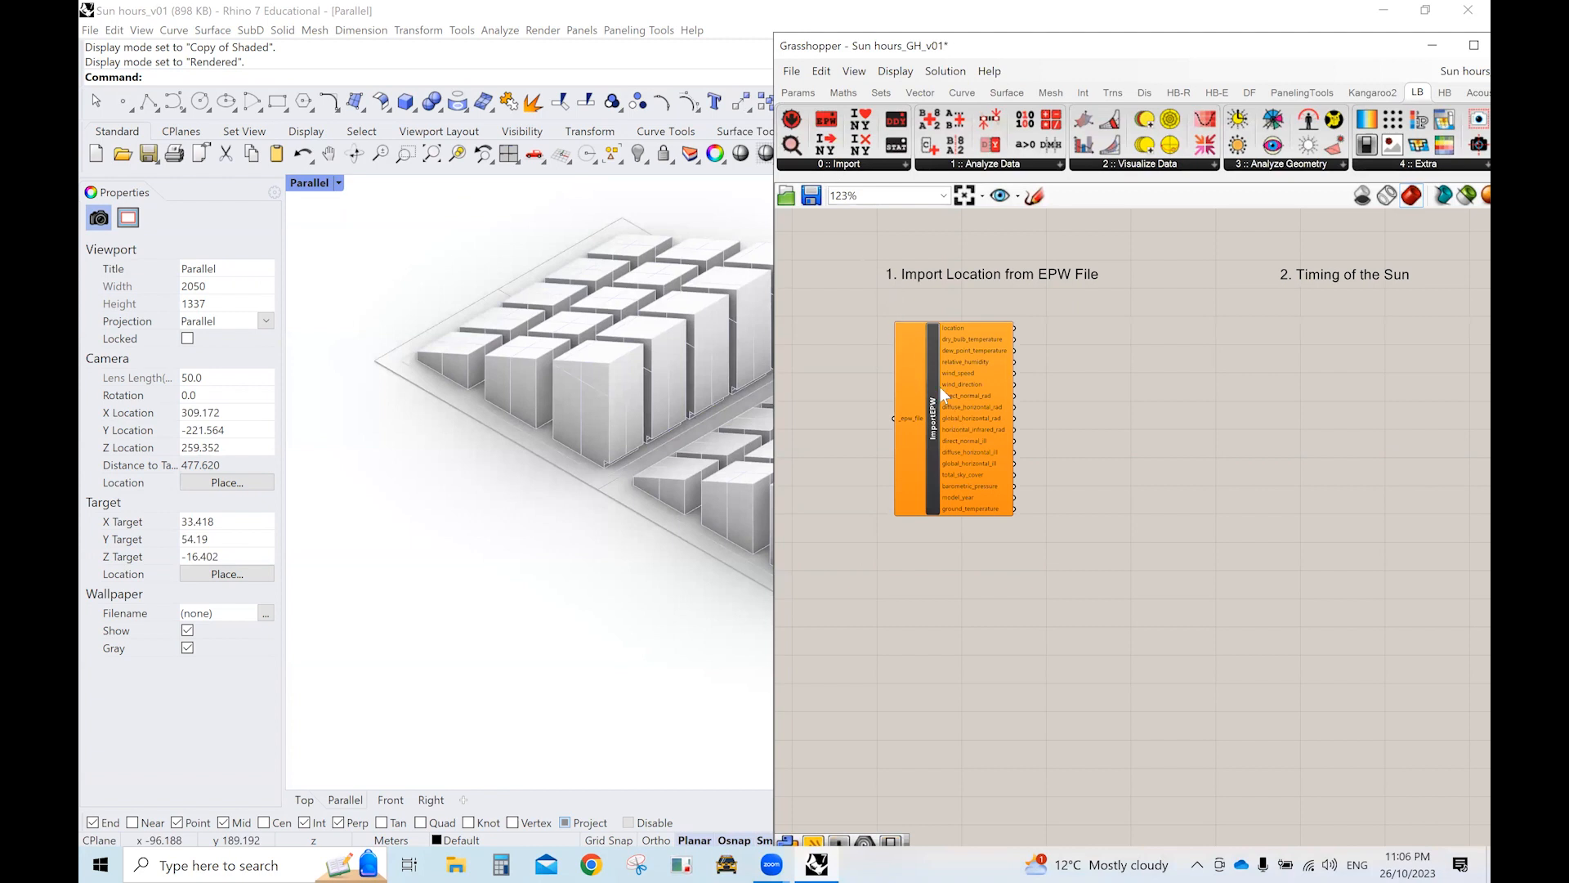
{"action": "left_click_drag", "start_coordinate": [942, 390], "coordinate": [1075, 388]}
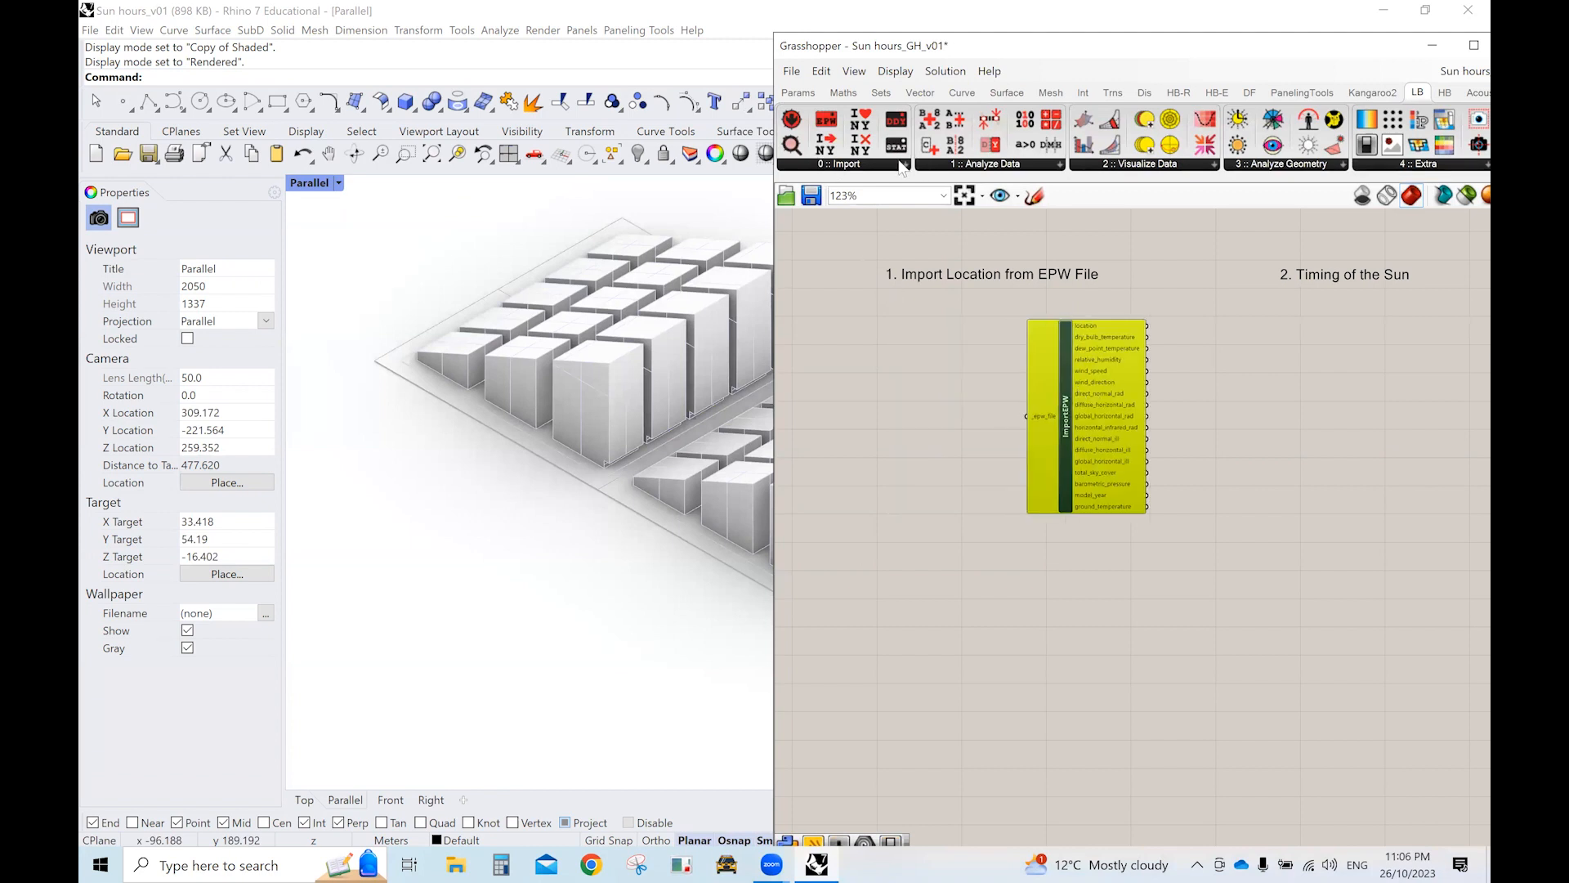
Add an LB Download Weather component to the left of the Import EPW component.
{"action": "left_click", "coordinate": [902, 166]}
{"action": "left_click", "coordinate": [862, 256]}
{"action": "left_click", "coordinate": [953, 403]}
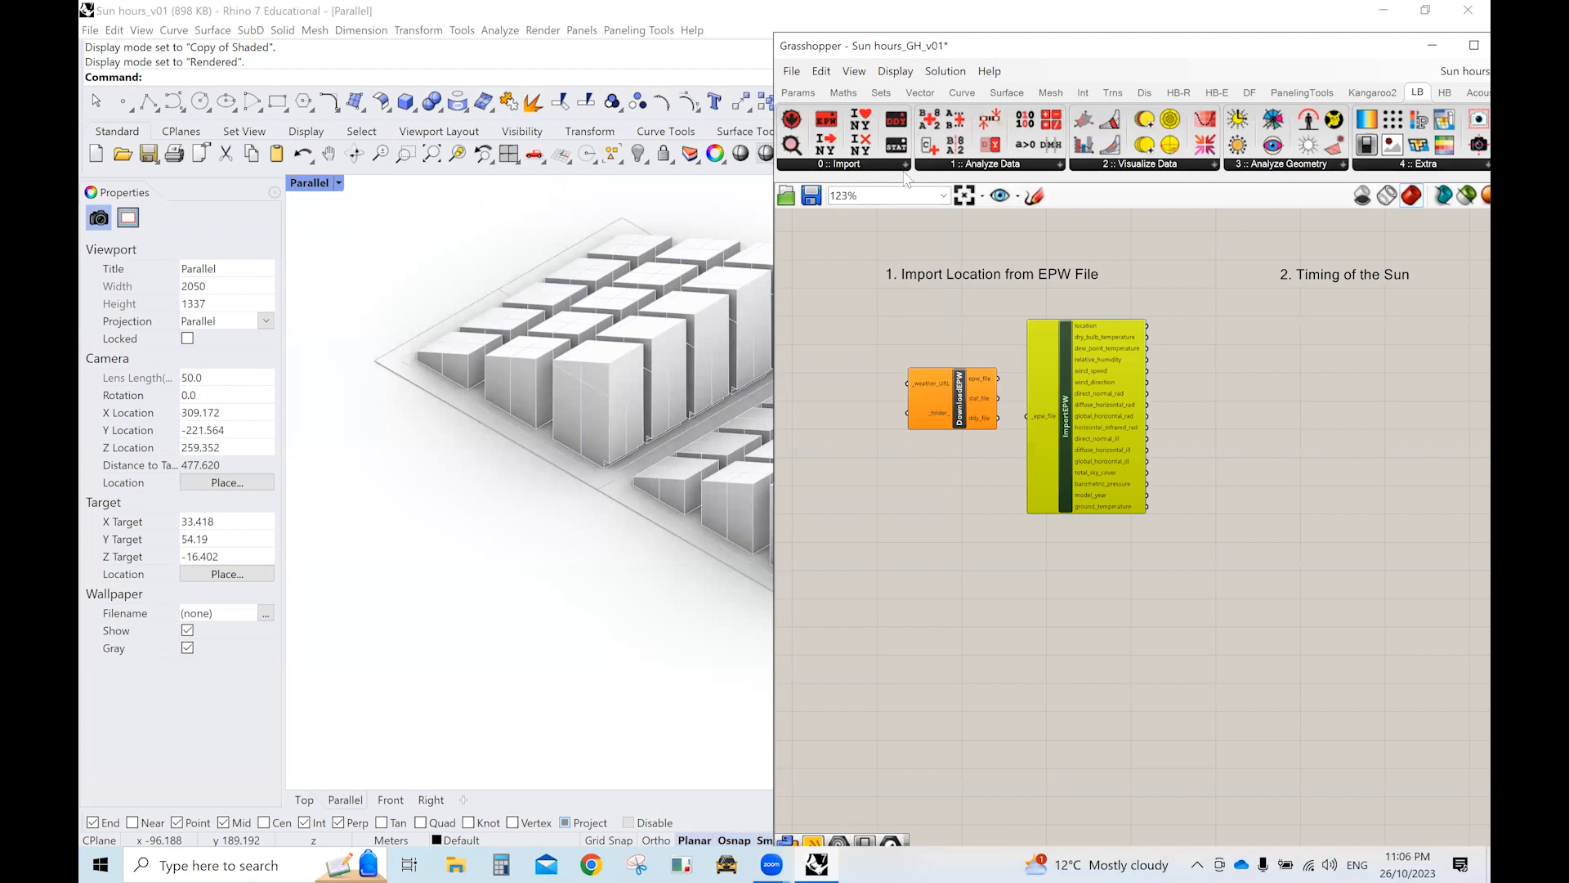
Add an LB EPWmap component and position it directly above the Download Weather component.
{"action": "left_click", "coordinate": [904, 165]}
{"action": "left_click", "coordinate": [833, 222]}
{"action": "left_click", "coordinate": [843, 370]}
{"action": "left_click_drag", "start_coordinate": [940, 389], "coordinate": [944, 335]}
Add a Boolean Toggle beside EPWmap, connect it to the _epw_map input and set it to True to open the EPW map.
{"action": "mouse_move", "coordinate": [915, 335]}
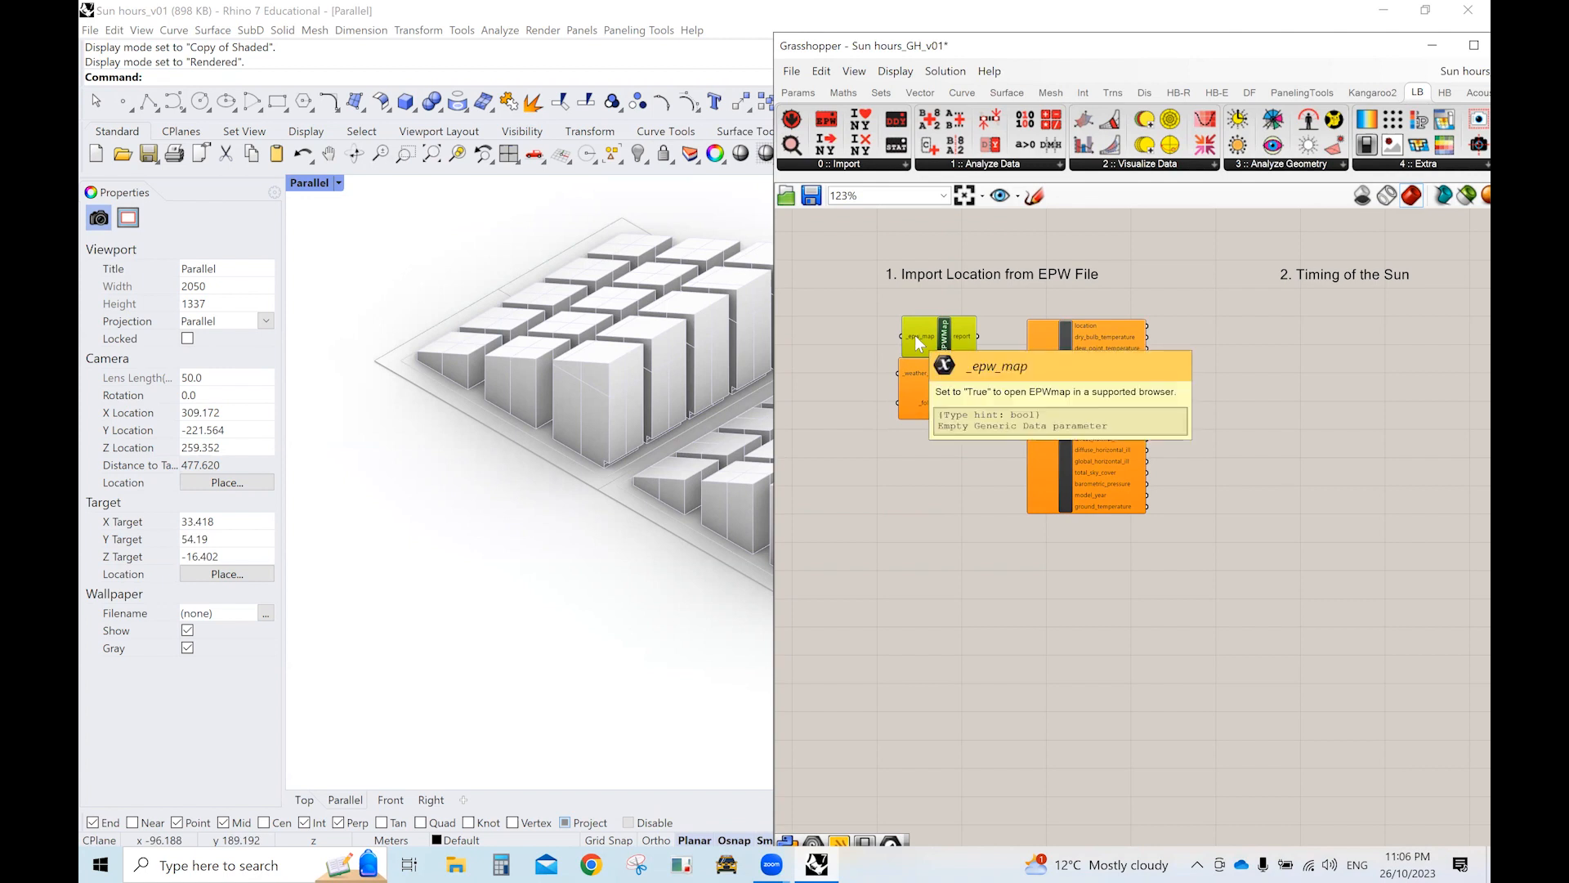
{"action": "double_click", "coordinate": [854, 330]}
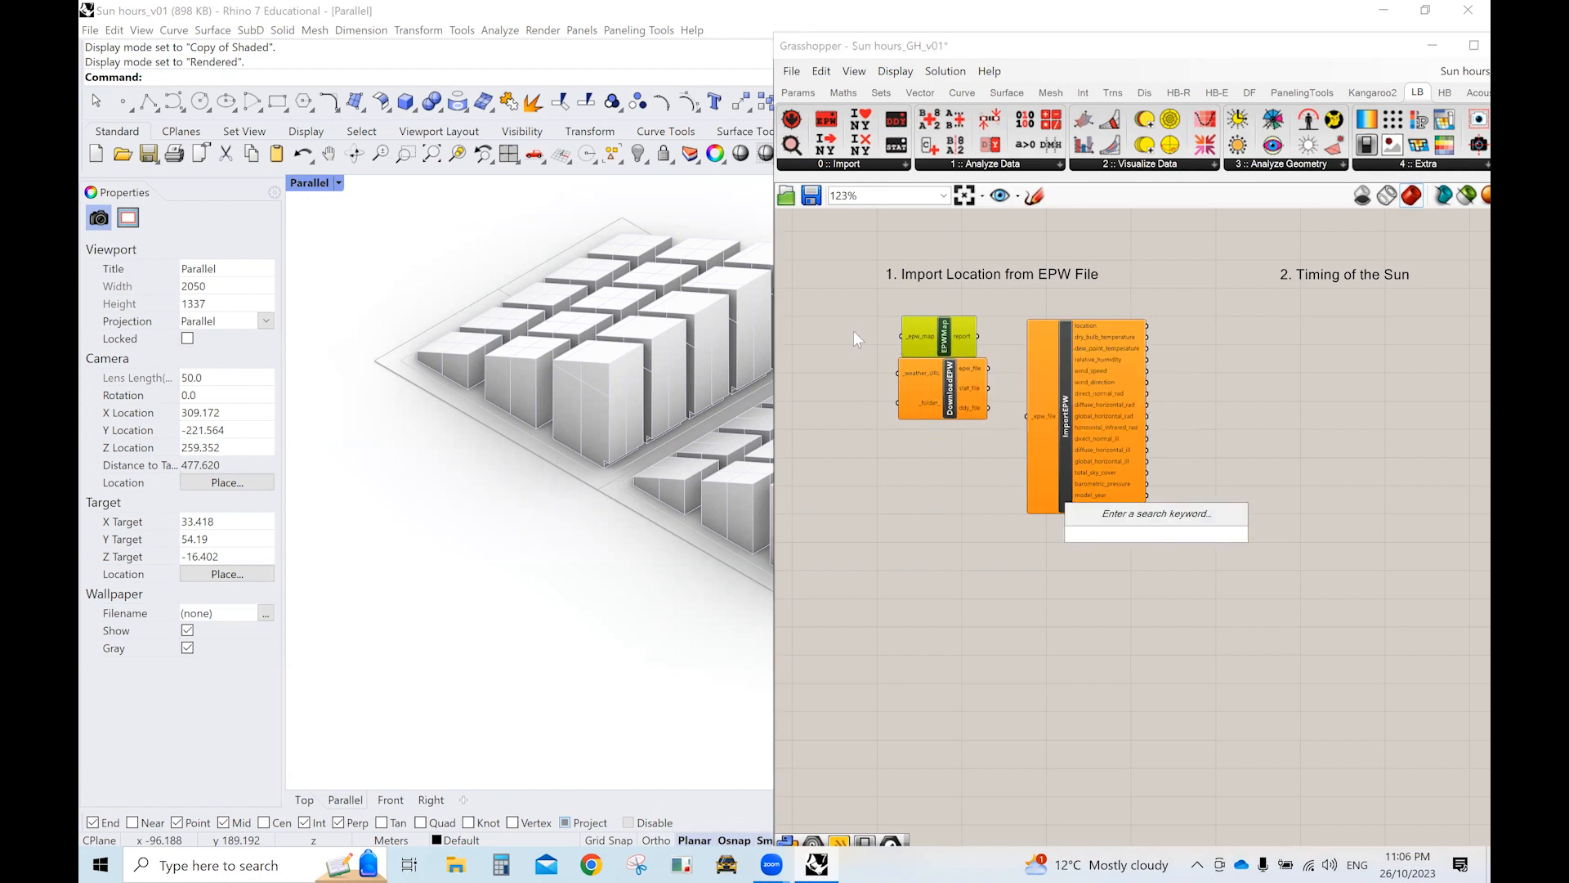
{"action": "type", "text": "togg"}
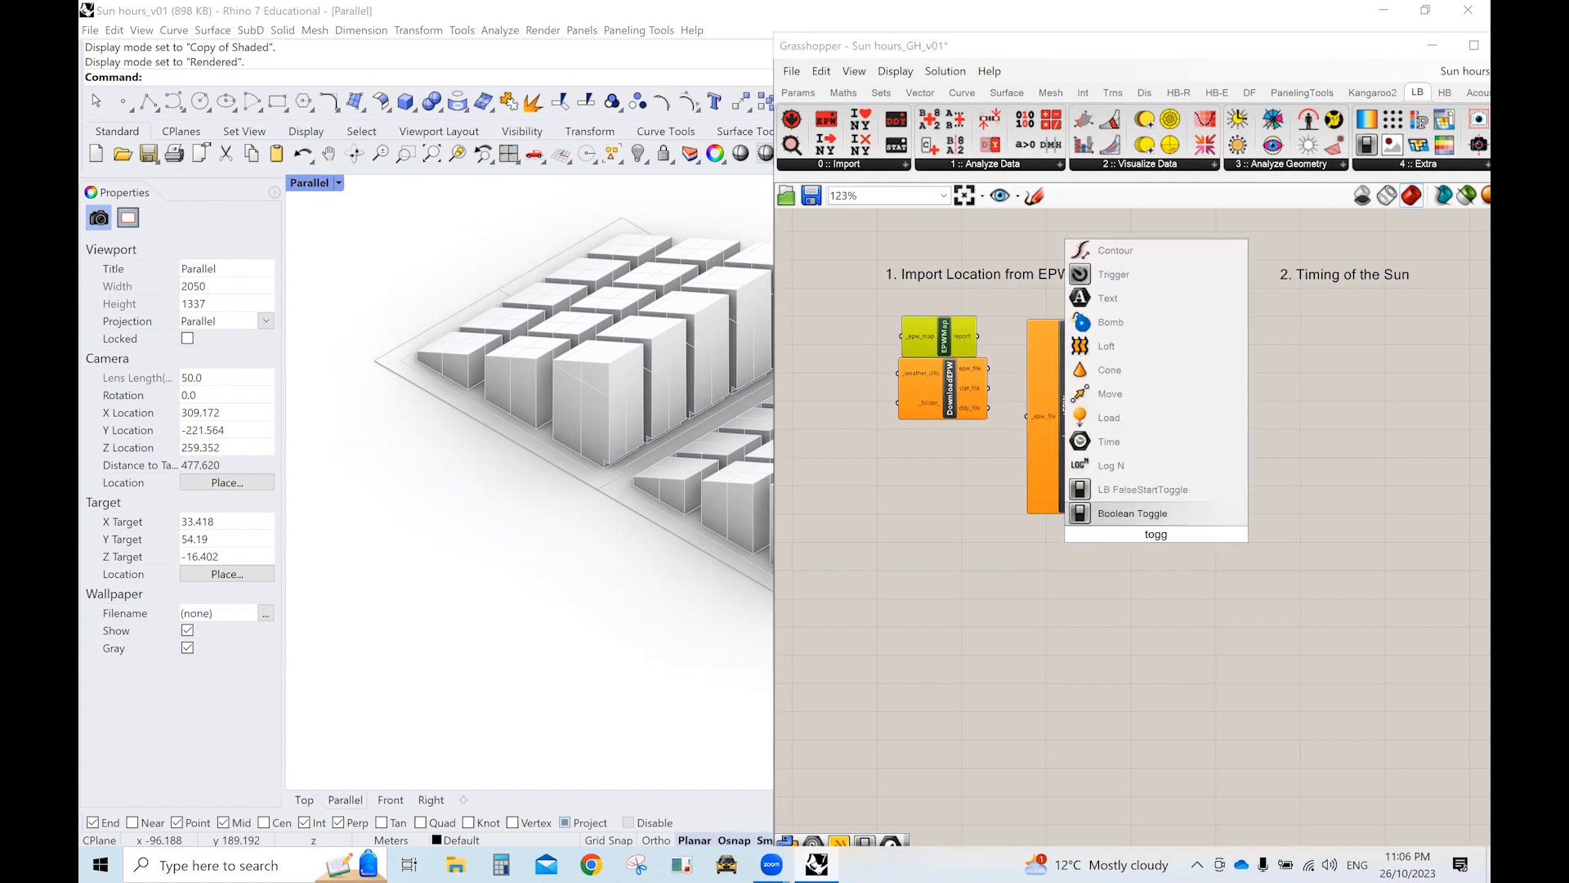
{"action": "key", "text": "Return"}
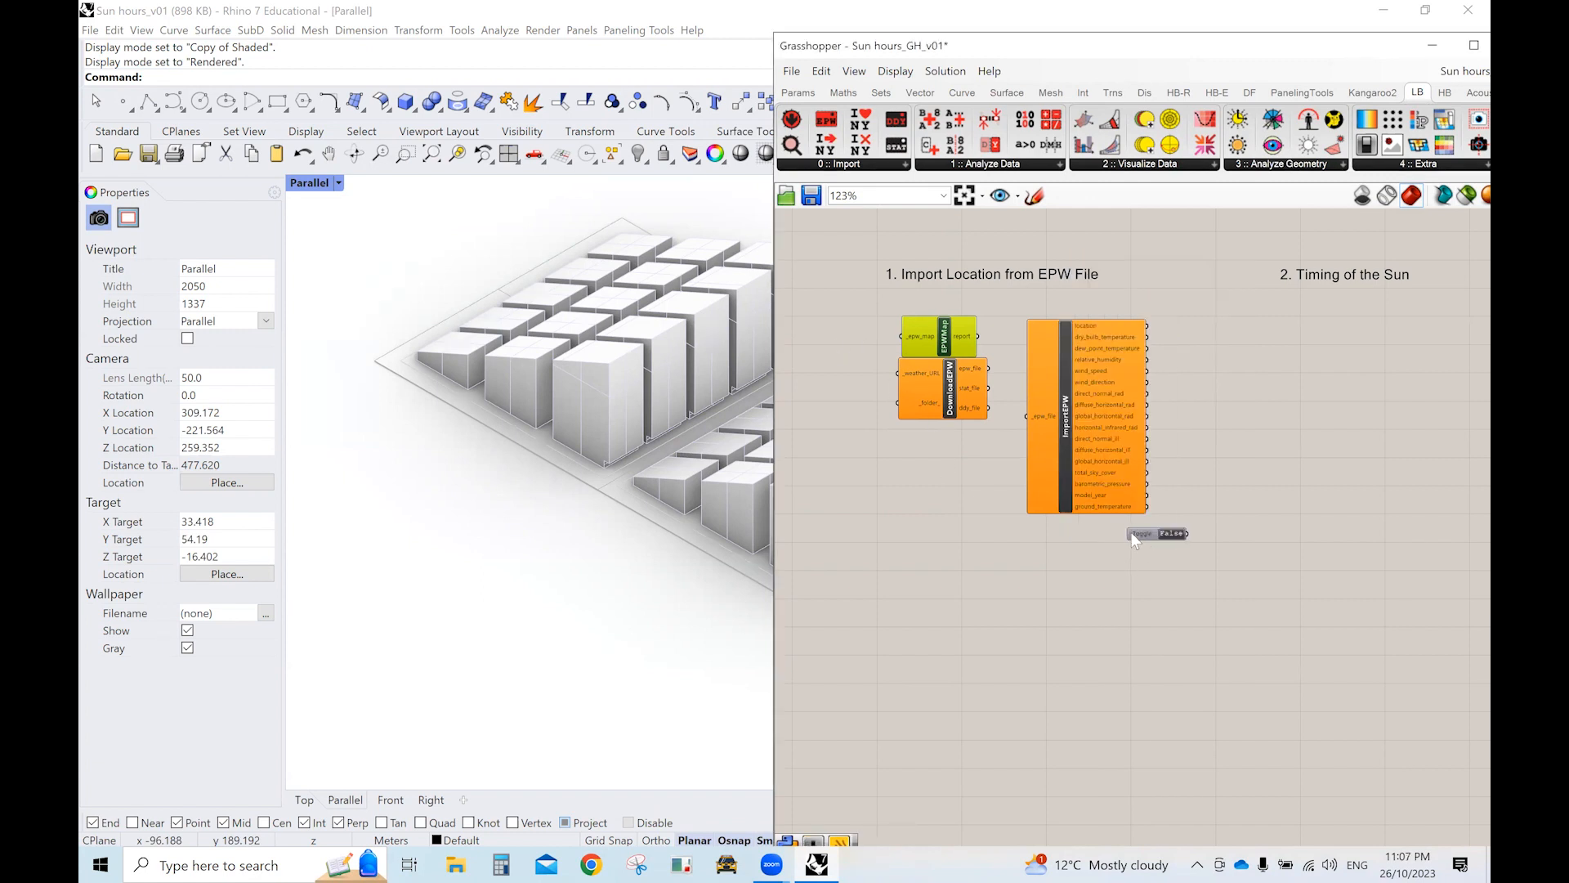
{"action": "left_click_drag", "start_coordinate": [1131, 532], "coordinate": [868, 335]}
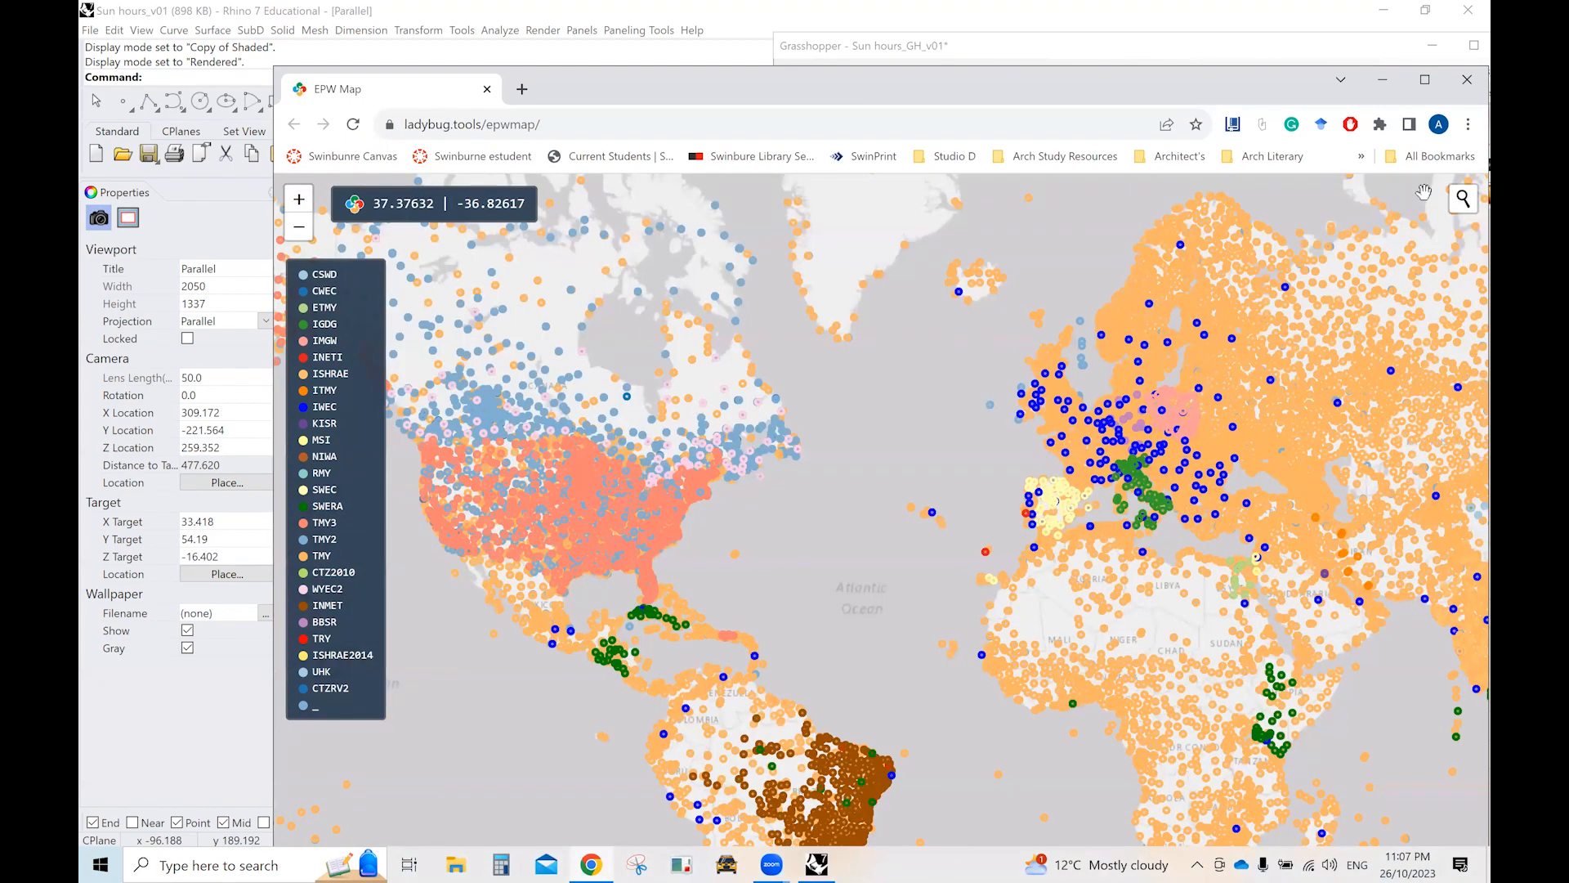
Search the EPW map for Australia and locate the weather stations in central Melbourne.
{"action": "left_click", "coordinate": [1463, 199]}
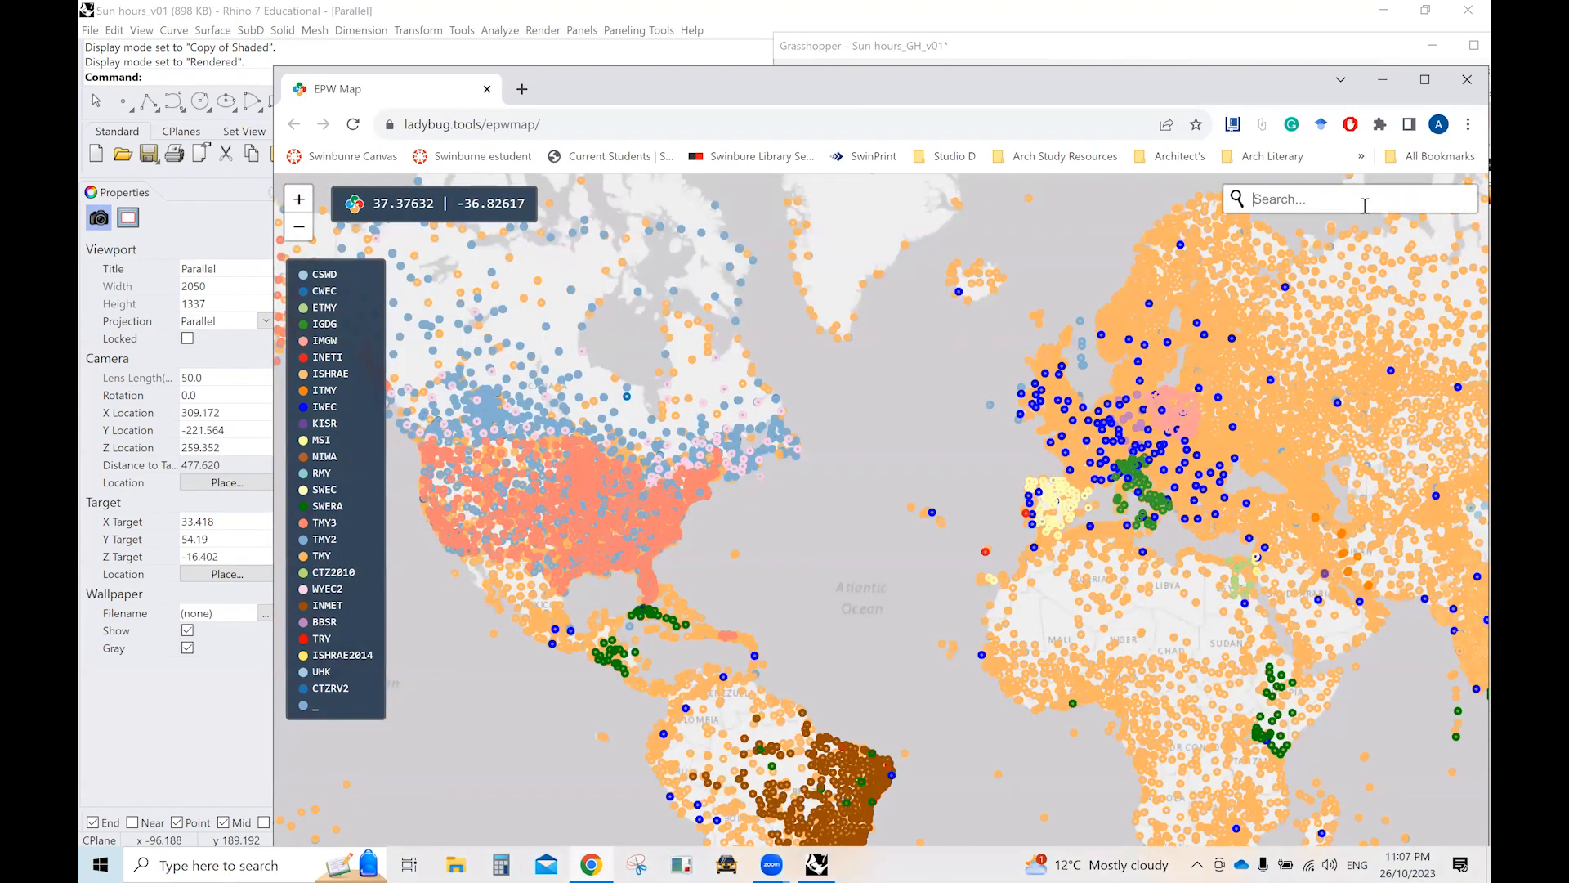
{"action": "type", "text": "Australia"}
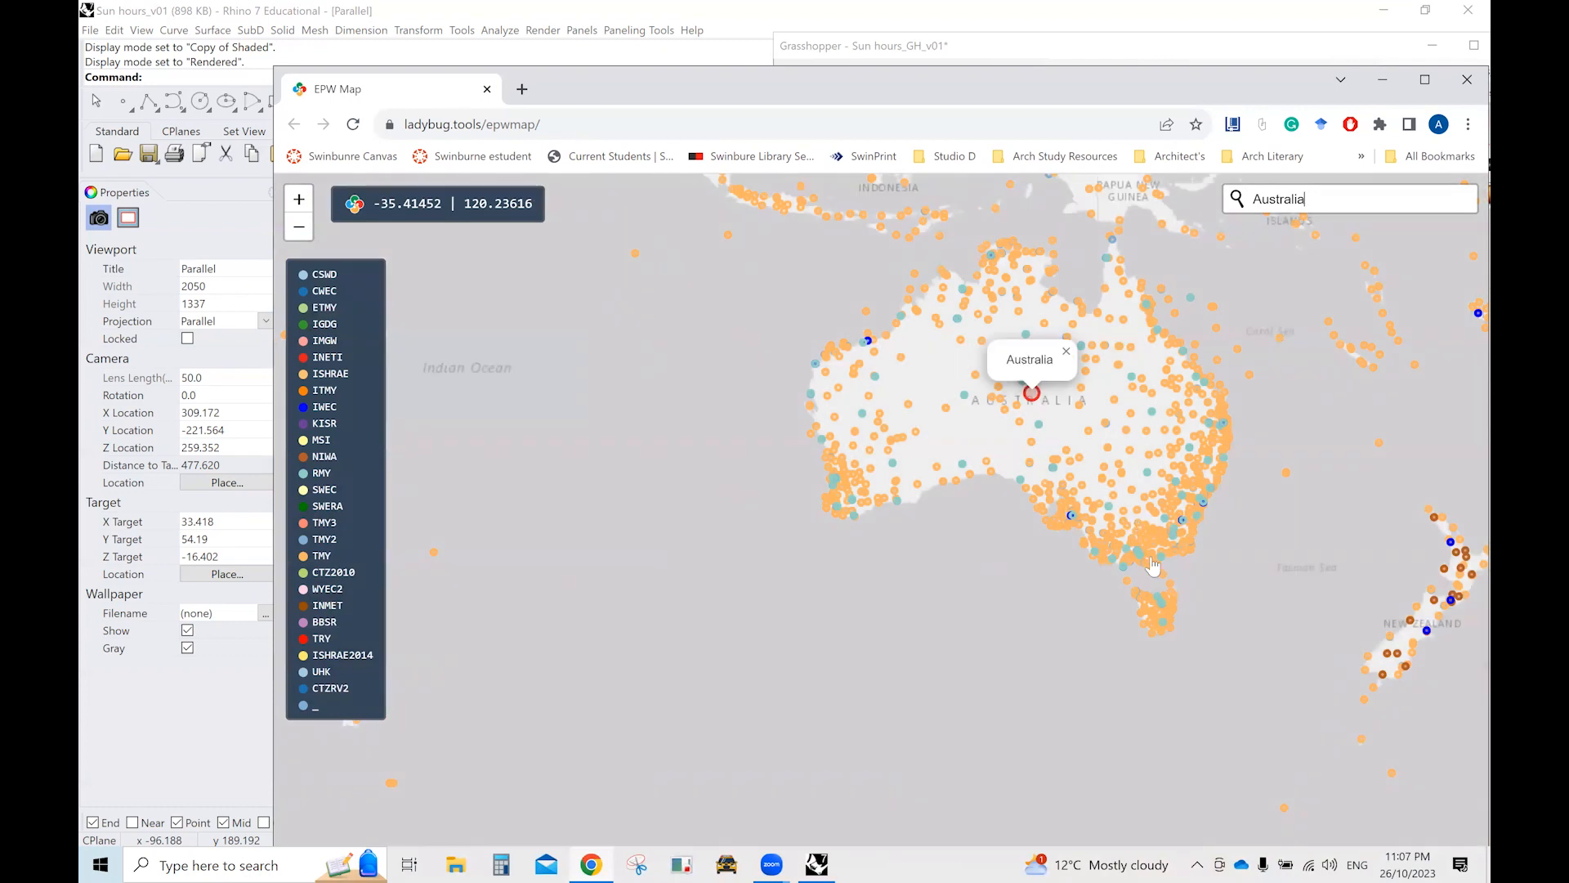
{"action": "scroll", "coordinate": [1143, 564], "scroll_direction": "up", "scroll_amount": 2}
{"action": "scroll", "coordinate": [1160, 551], "scroll_direction": "up", "scroll_amount": 3}
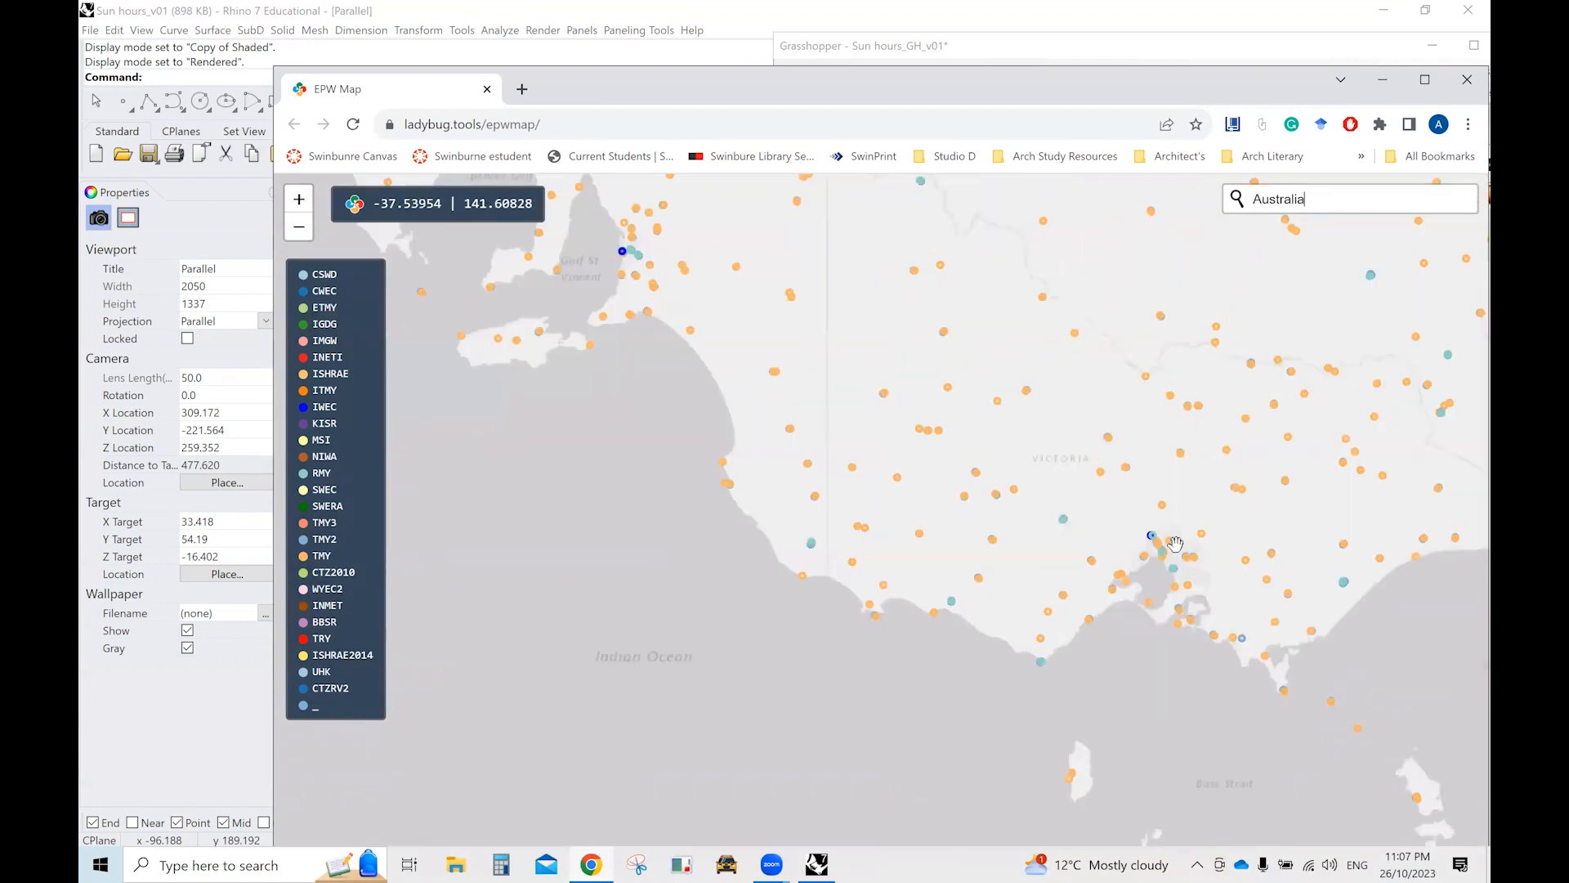
{"action": "scroll", "coordinate": [1160, 540], "scroll_direction": "up", "scroll_amount": 3}
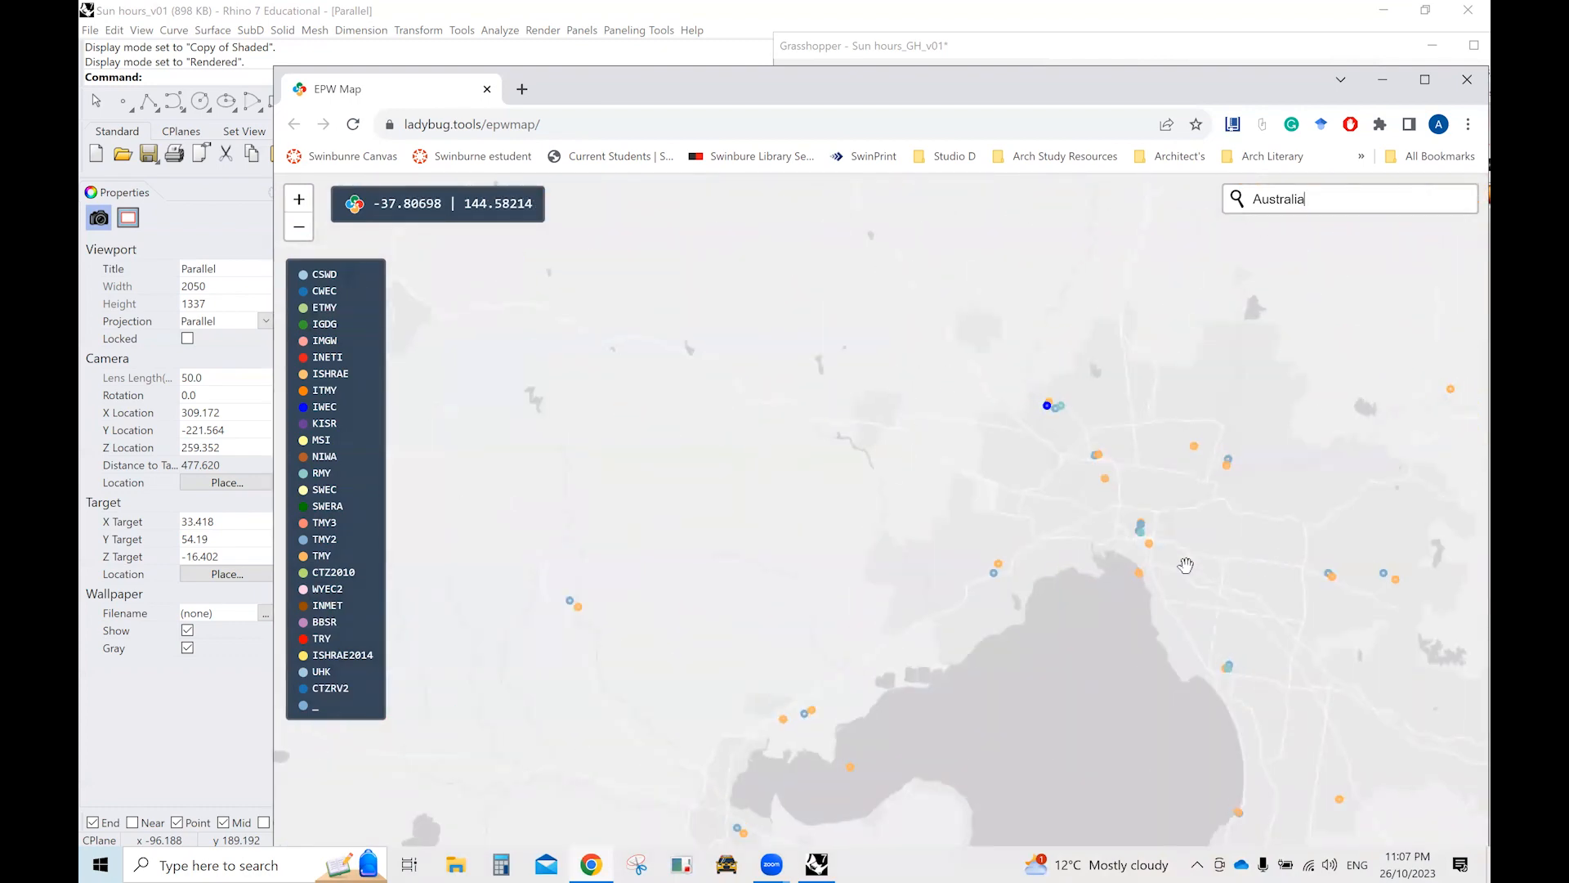
{"action": "scroll", "coordinate": [1142, 535], "scroll_direction": "up", "scroll_amount": 5}
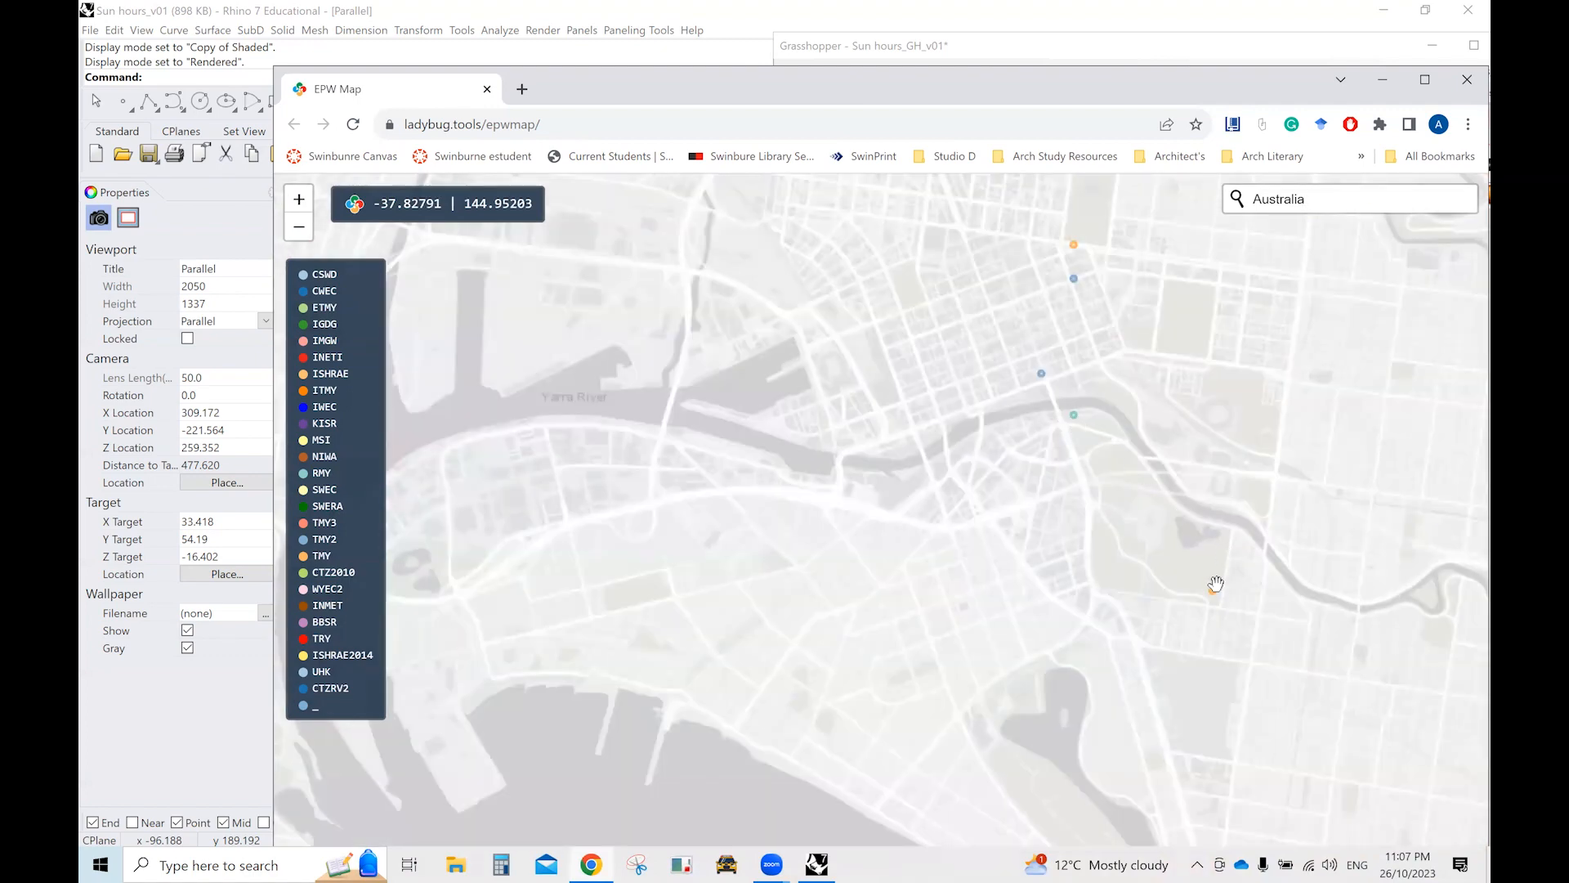
Copy the weather file link of the Melbourne 948680 RMY station and return to Grasshopper.
{"action": "left_click", "coordinate": [1074, 415]}
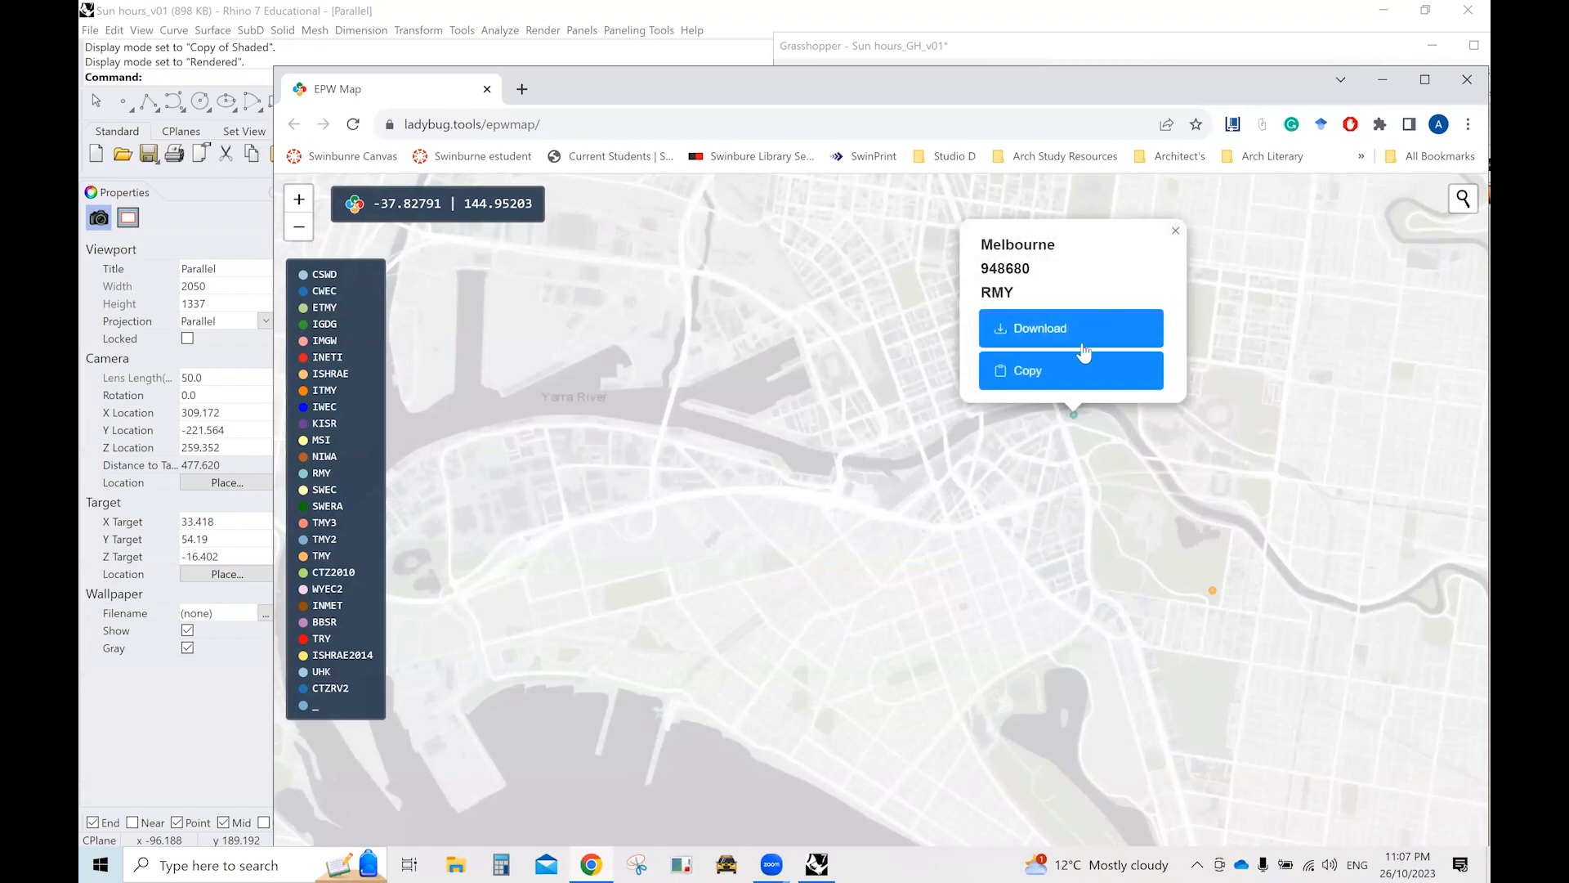
{"action": "left_click", "coordinate": [1023, 372]}
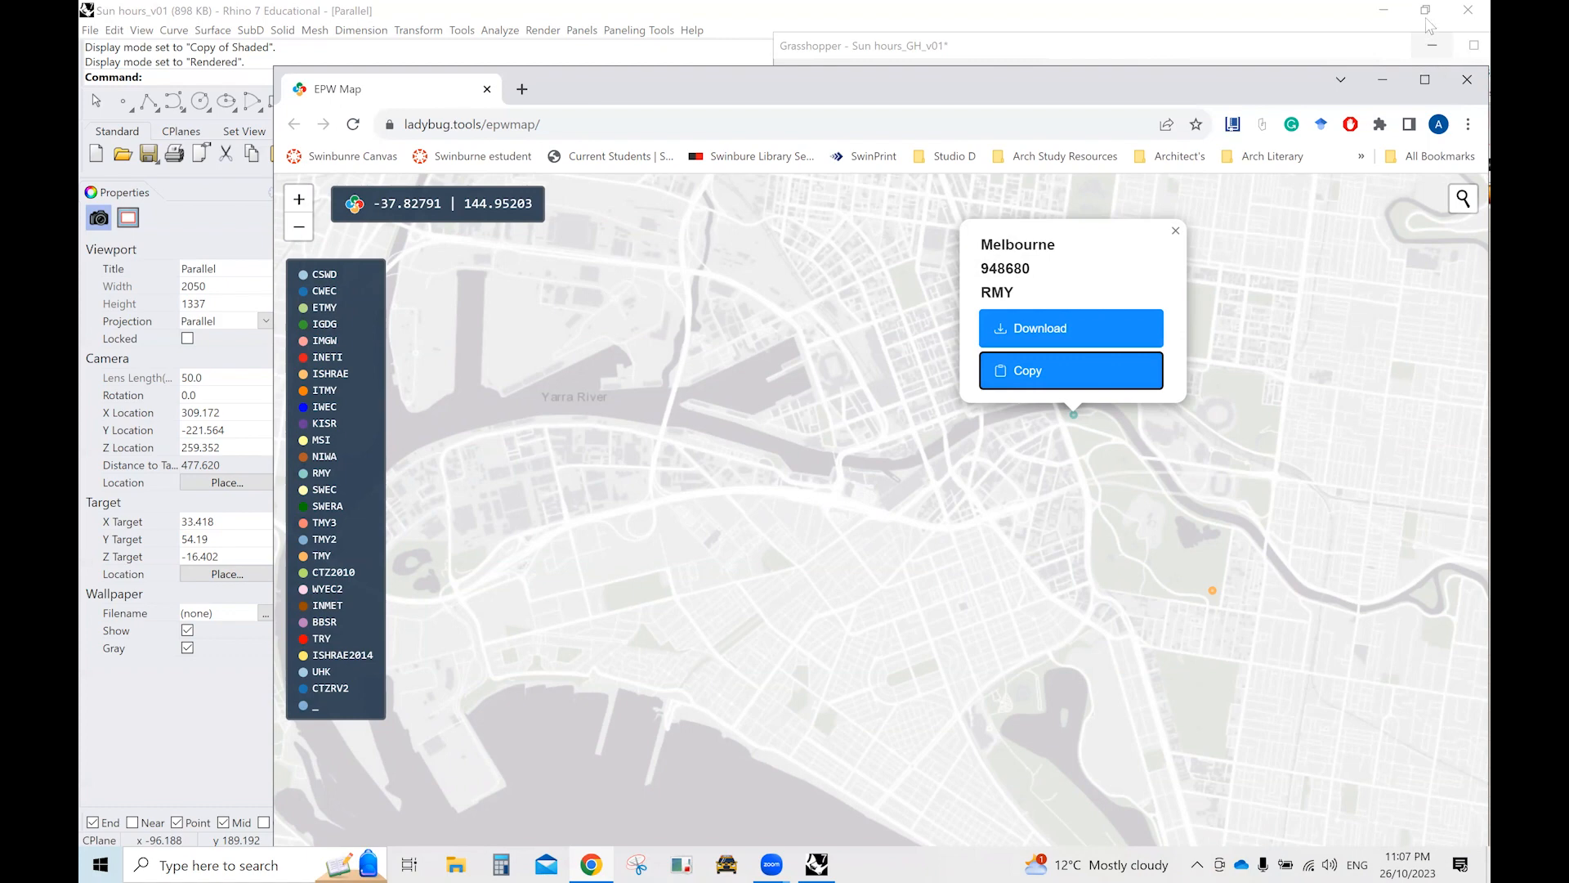
{"action": "left_click", "coordinate": [817, 864]}
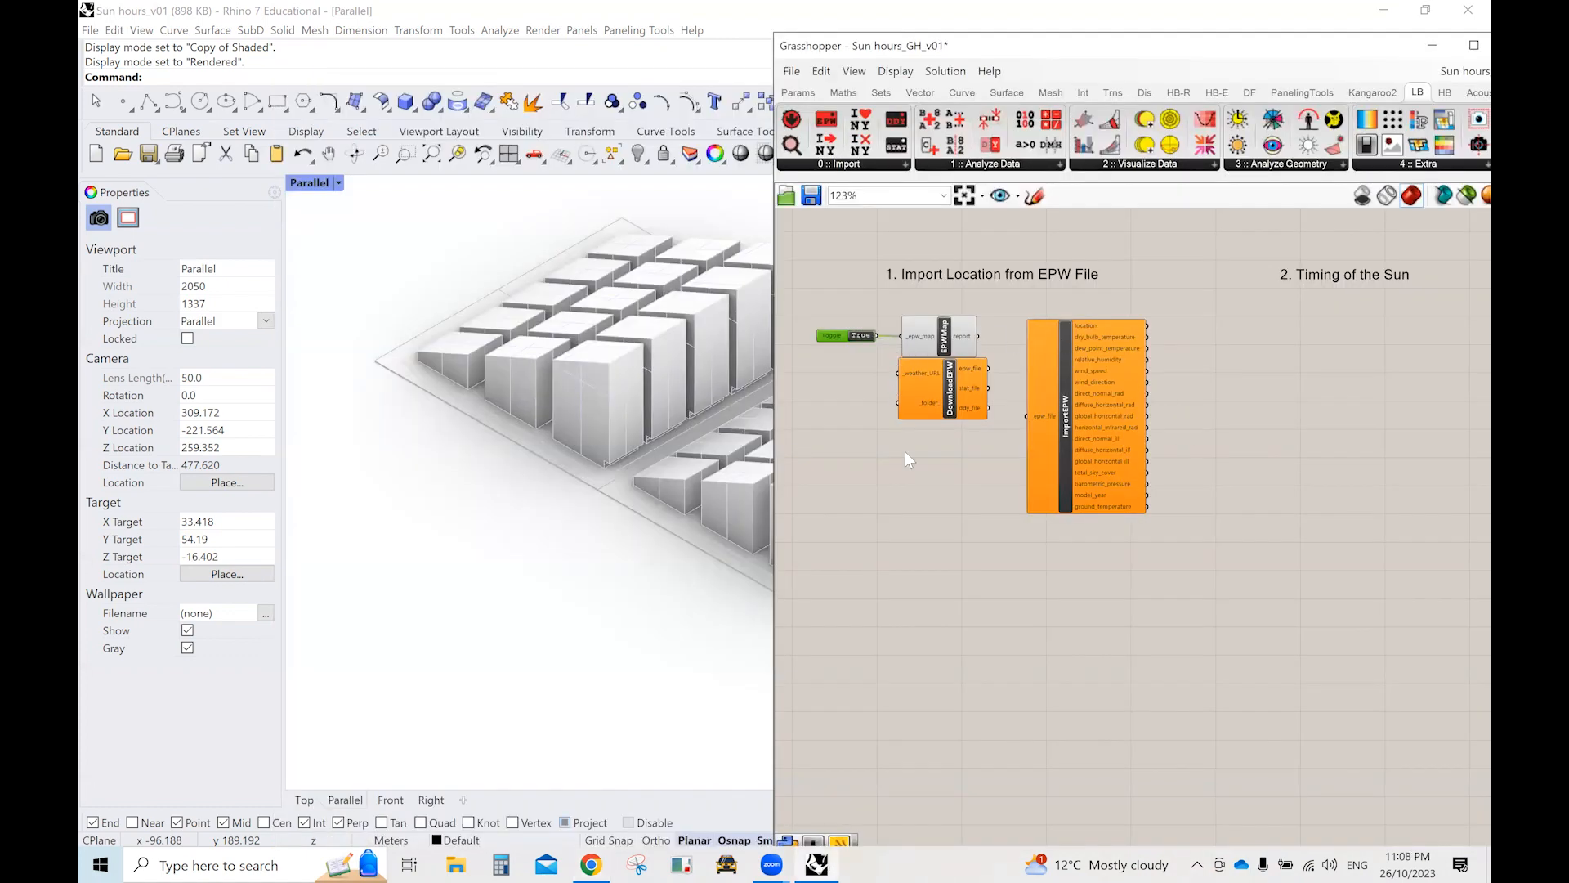
Add a Panel containing the copied Melbourne weather file link and place it below the Download Weather component.
{"action": "double_click", "coordinate": [1156, 521]}
{"action": "type", "text": "pa"}
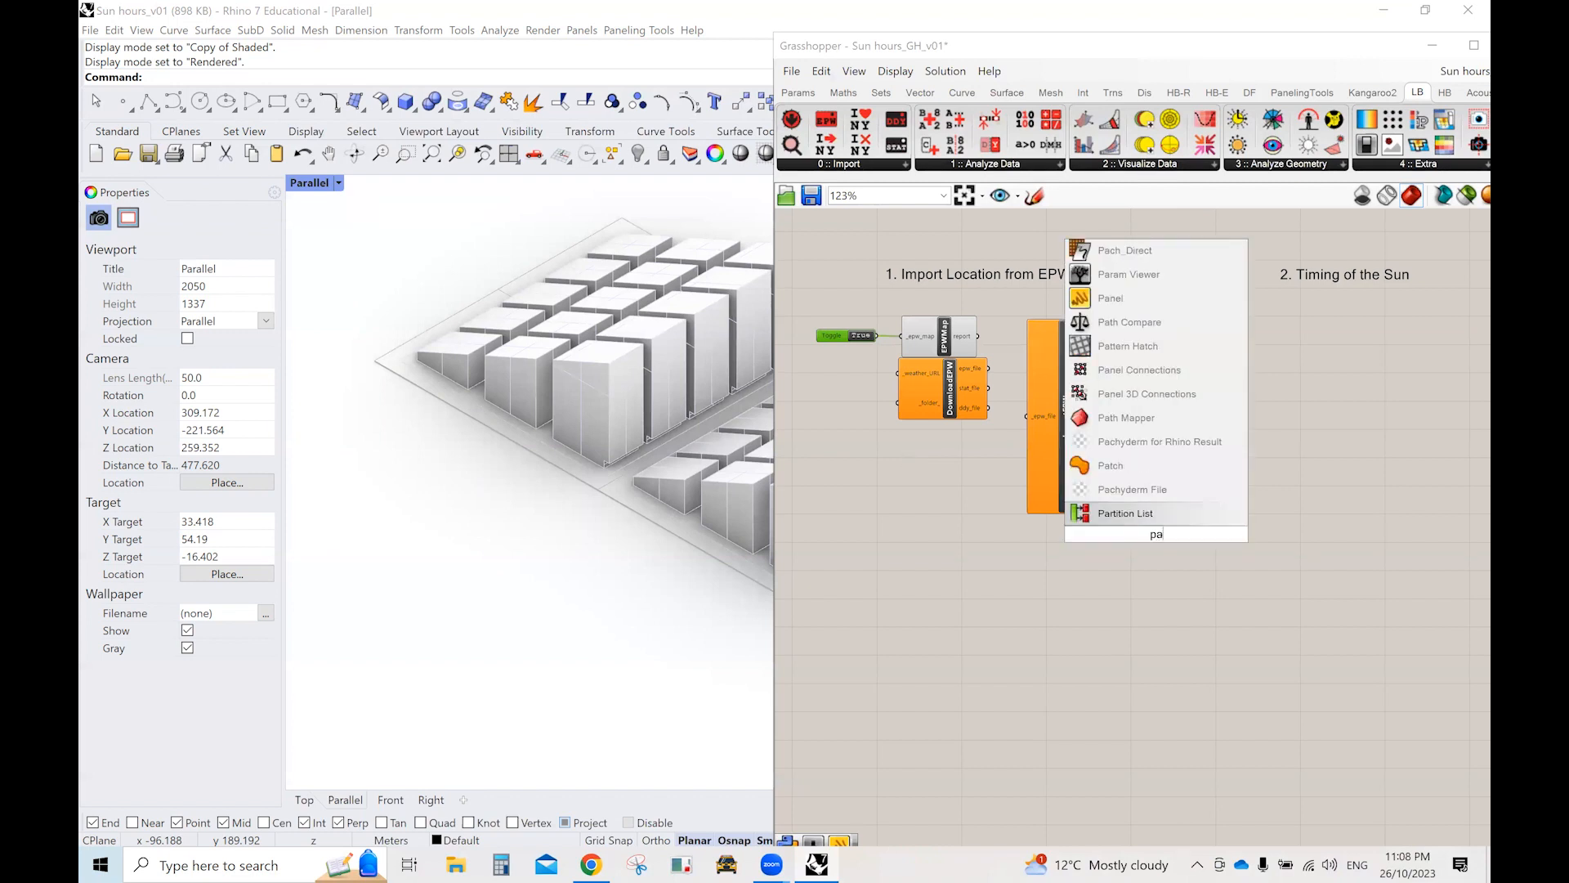
{"action": "type", "text": "nel"}
{"action": "key", "text": "Return"}
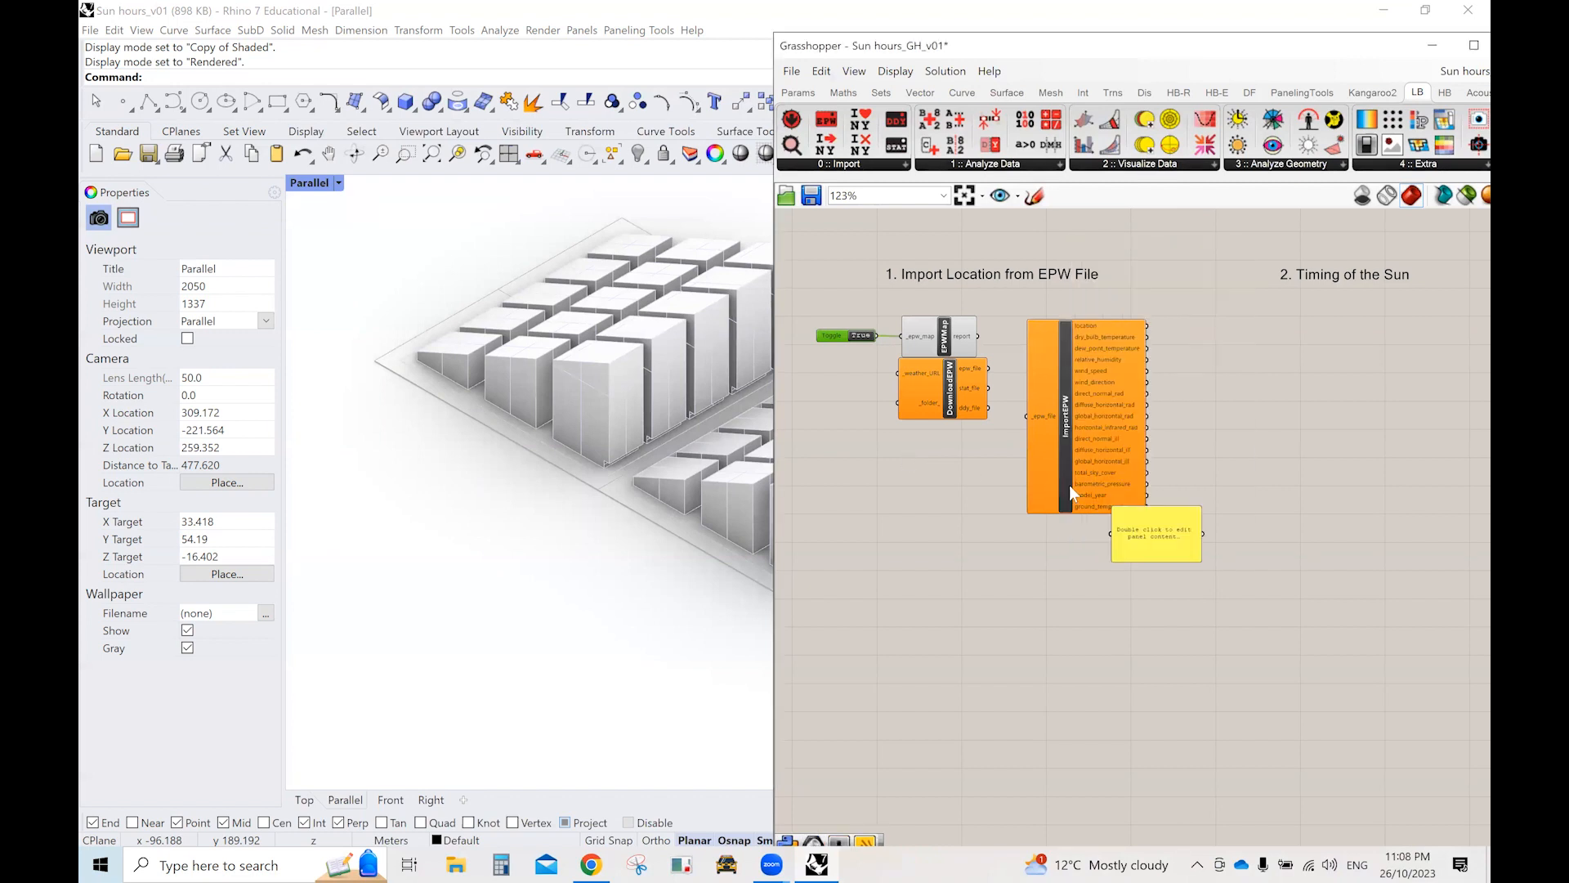
{"action": "double_click", "coordinate": [1141, 531]}
{"action": "right_click", "coordinate": [1148, 539]}
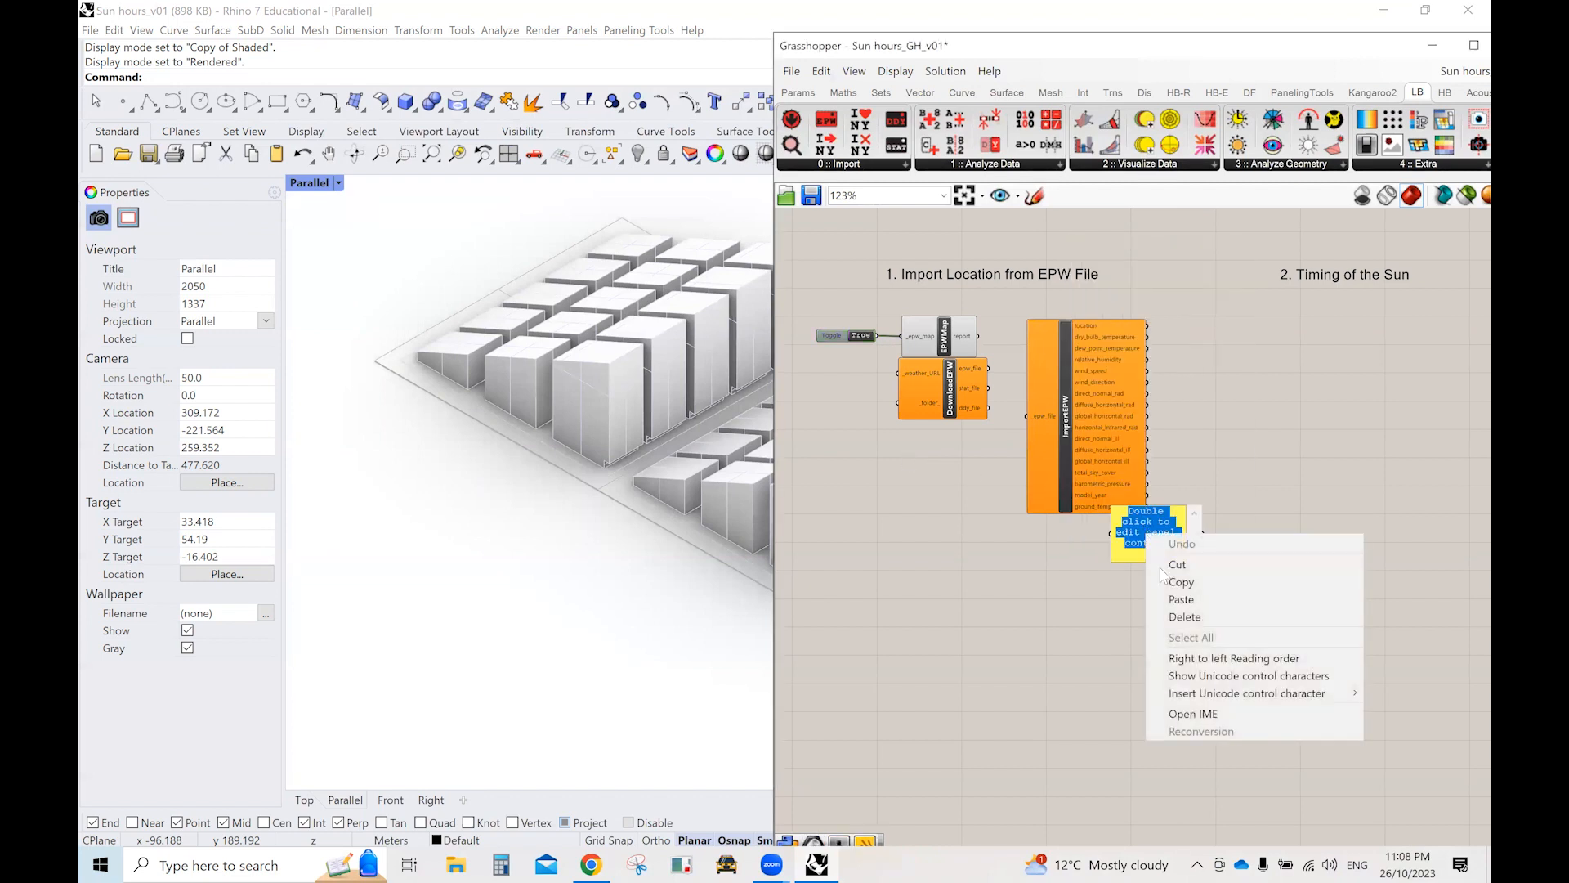
{"action": "left_click", "coordinate": [1228, 600]}
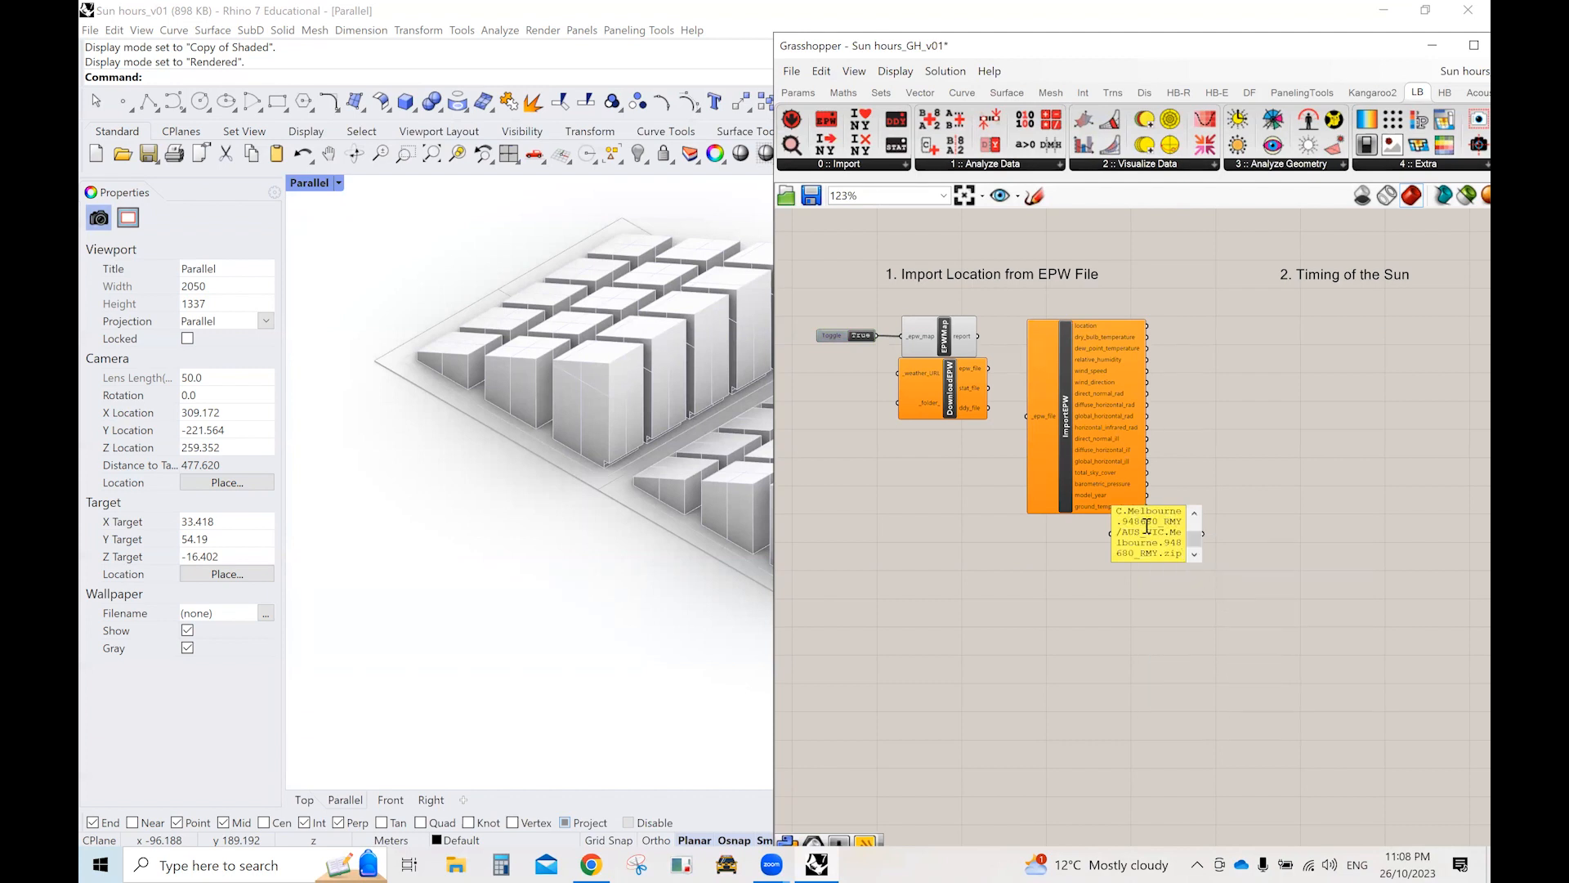
{"action": "left_click", "coordinate": [1249, 606]}
{"action": "left_click_drag", "start_coordinate": [1171, 534], "coordinate": [889, 474]}
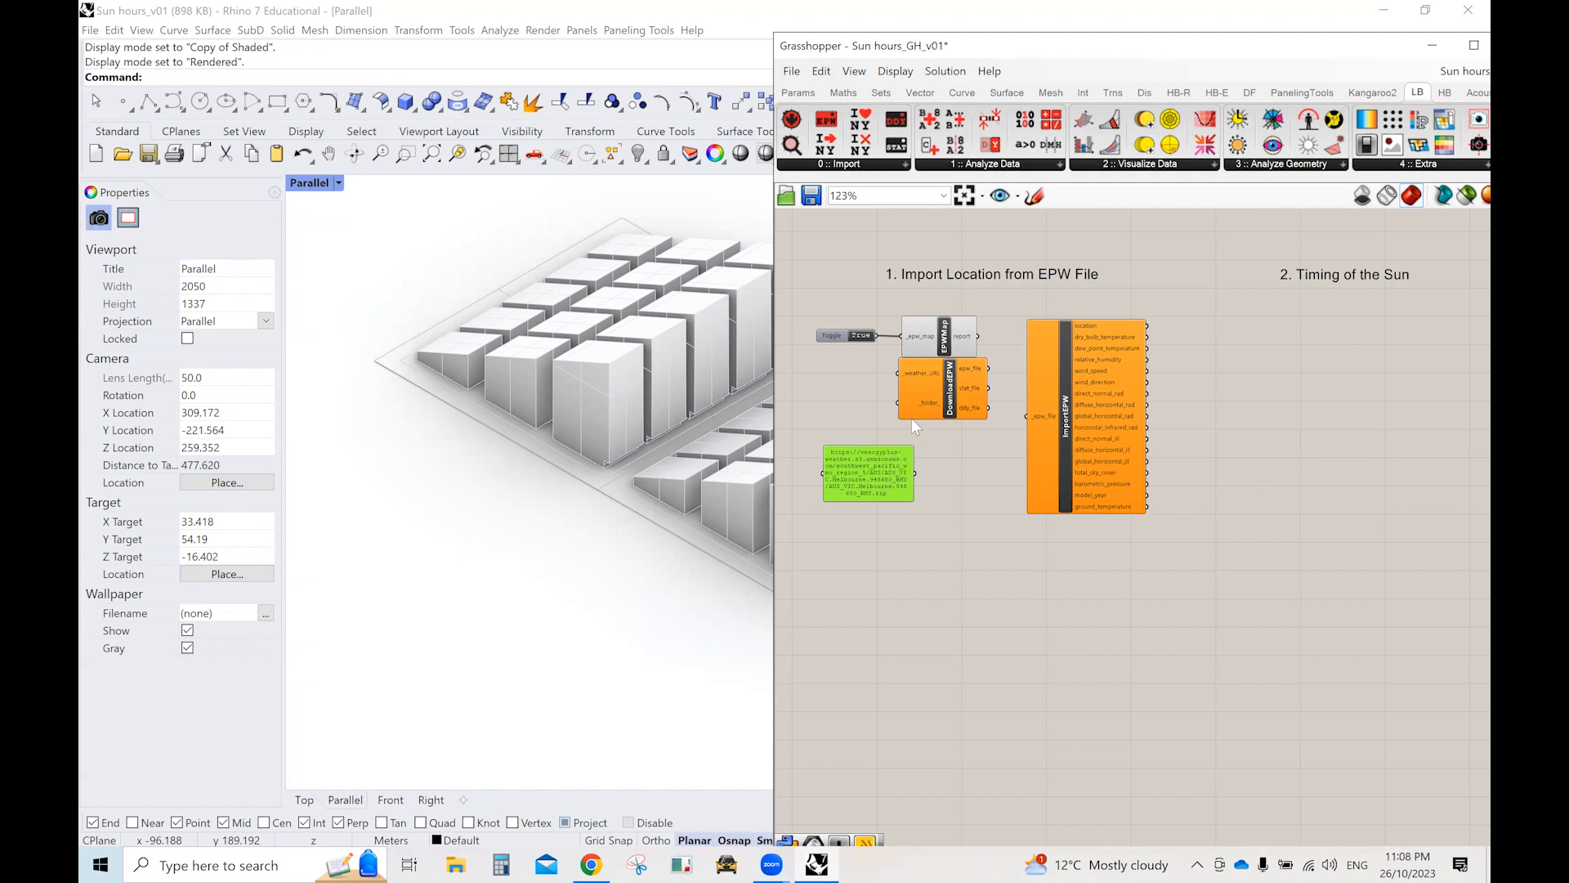
Wire the link panel into Download Weather's _weather_URL input and its epw_file output into Import EPW's _epw_file input, rearranging the components.
{"action": "left_click_drag", "start_coordinate": [964, 396], "coordinate": [983, 408]}
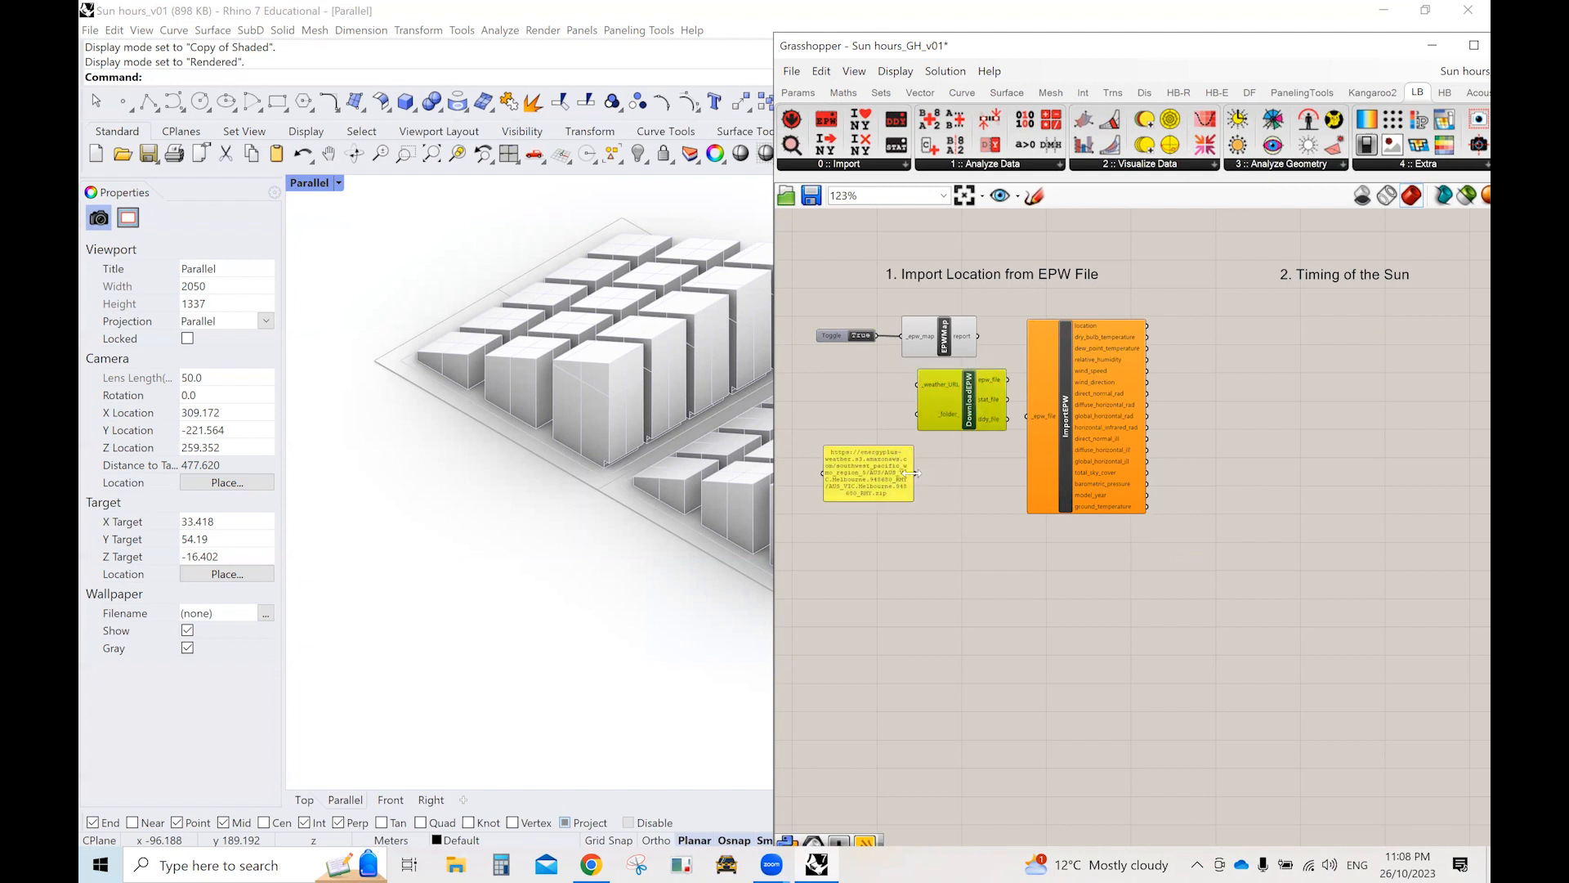
{"action": "left_click_drag", "start_coordinate": [909, 417], "coordinate": [914, 383]}
{"action": "left_click_drag", "start_coordinate": [911, 474], "coordinate": [943, 431]}
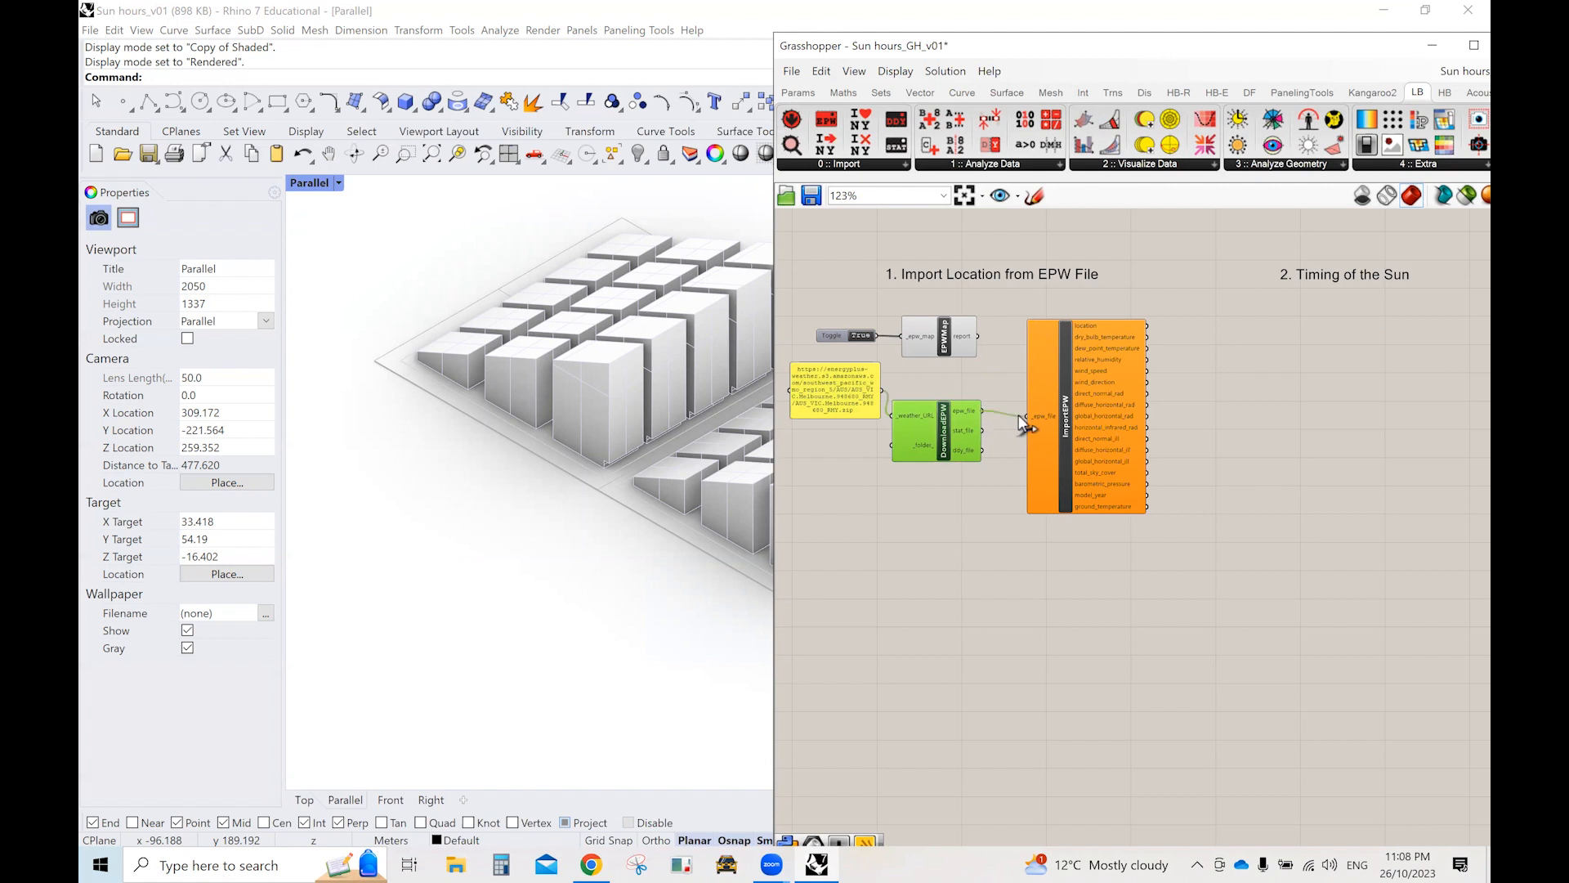
{"action": "left_click_drag", "start_coordinate": [1018, 415], "coordinate": [1025, 416]}
{"action": "left_click", "coordinate": [1224, 415]}
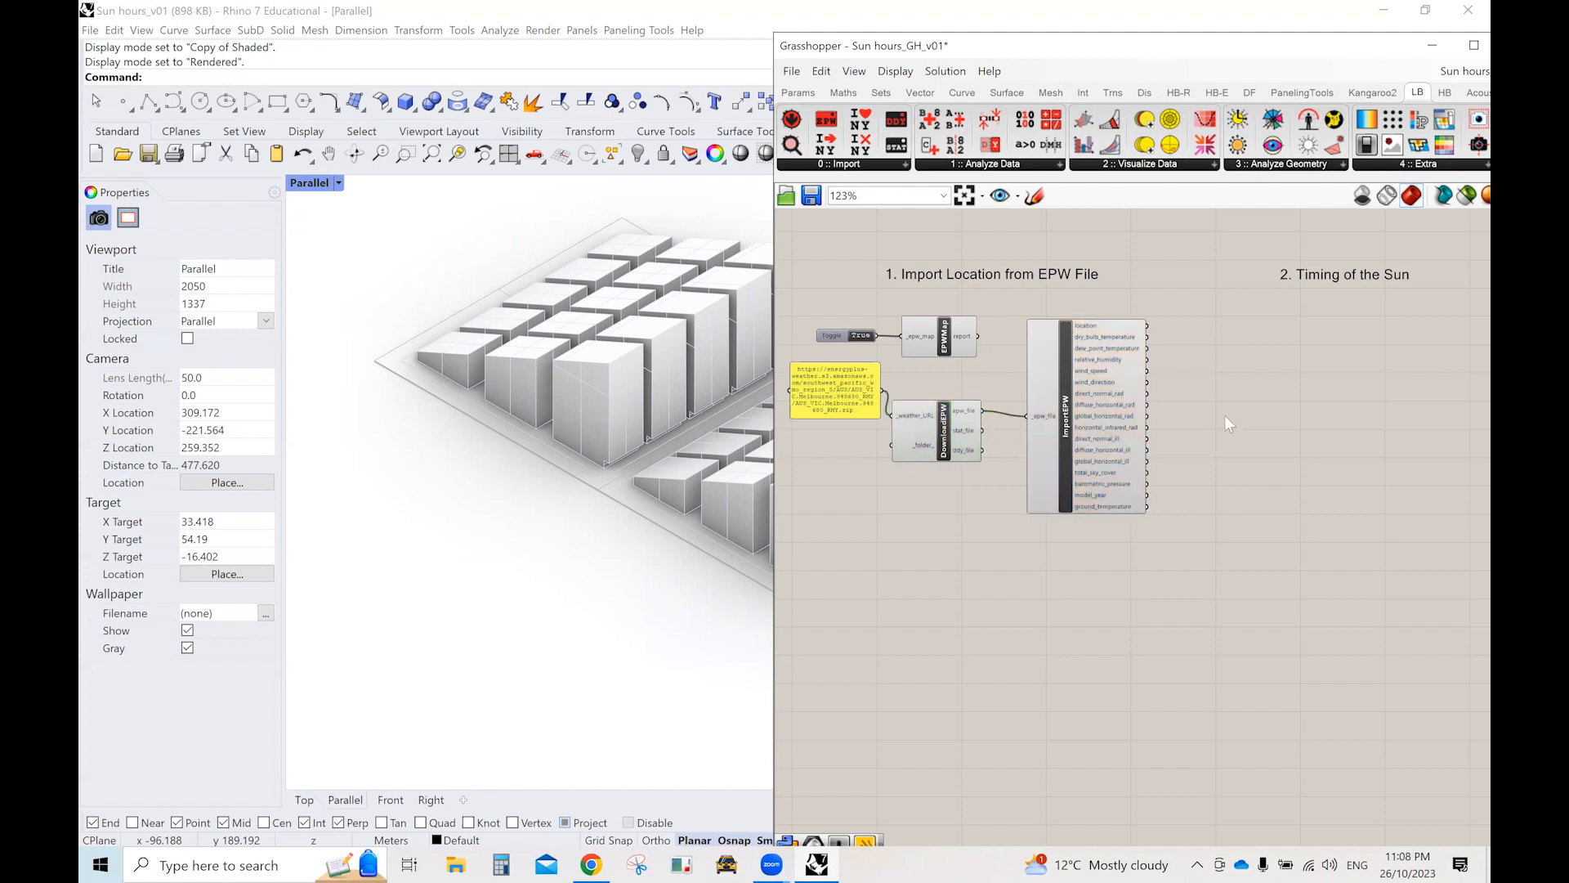
Add an enlarged Panel beside Import EPW, fed by its dry_bulb_temperature output, to read the weather data.
{"action": "double_click", "coordinate": [1224, 413]}
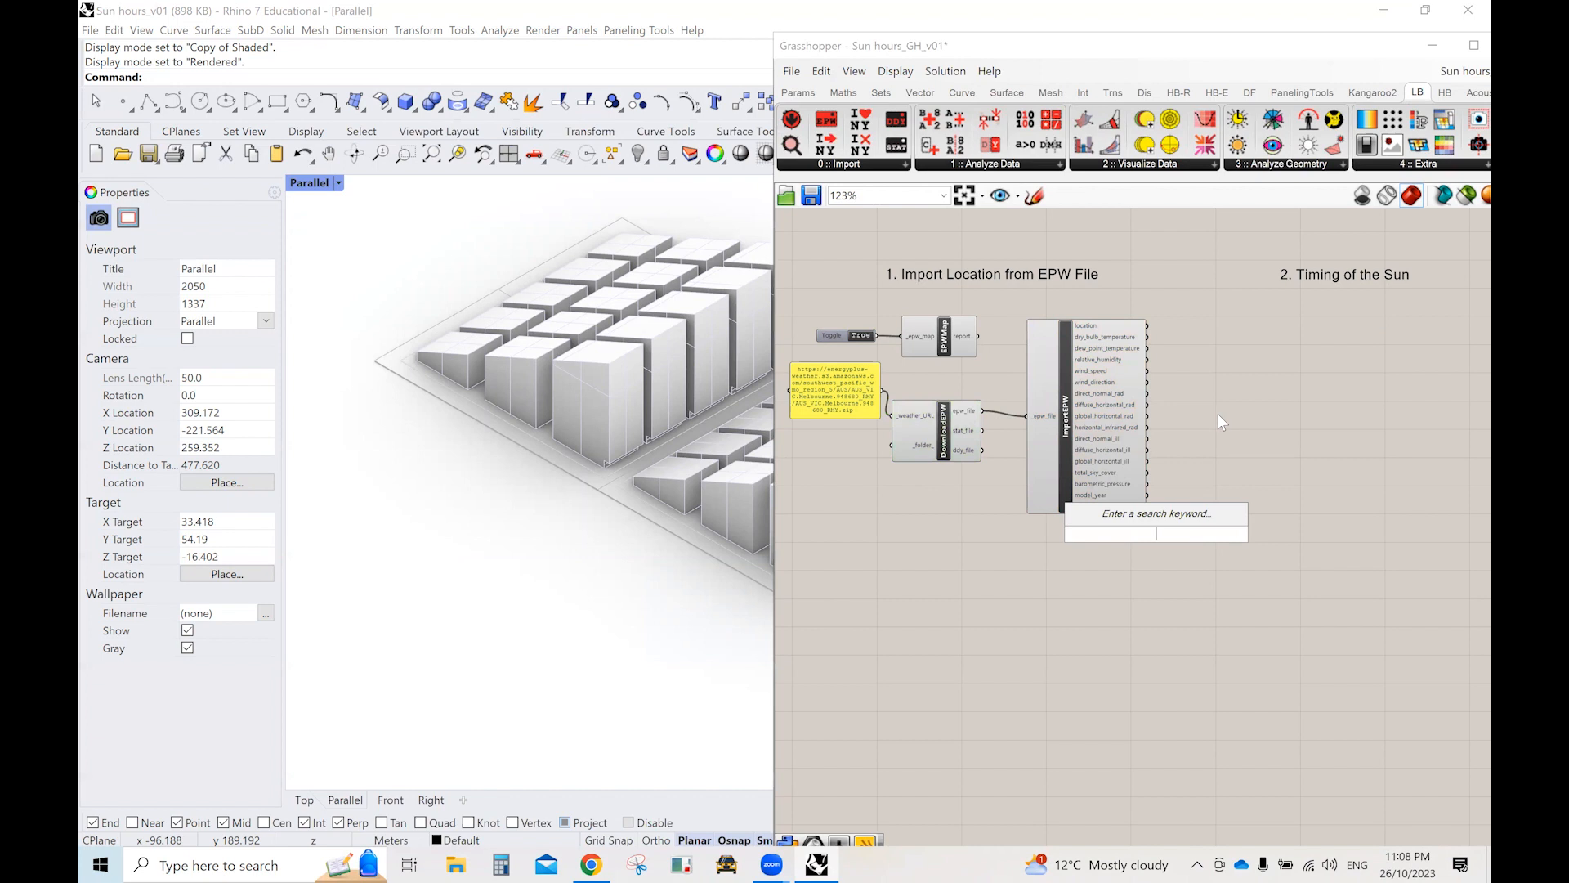
{"action": "type", "text": "pa"}
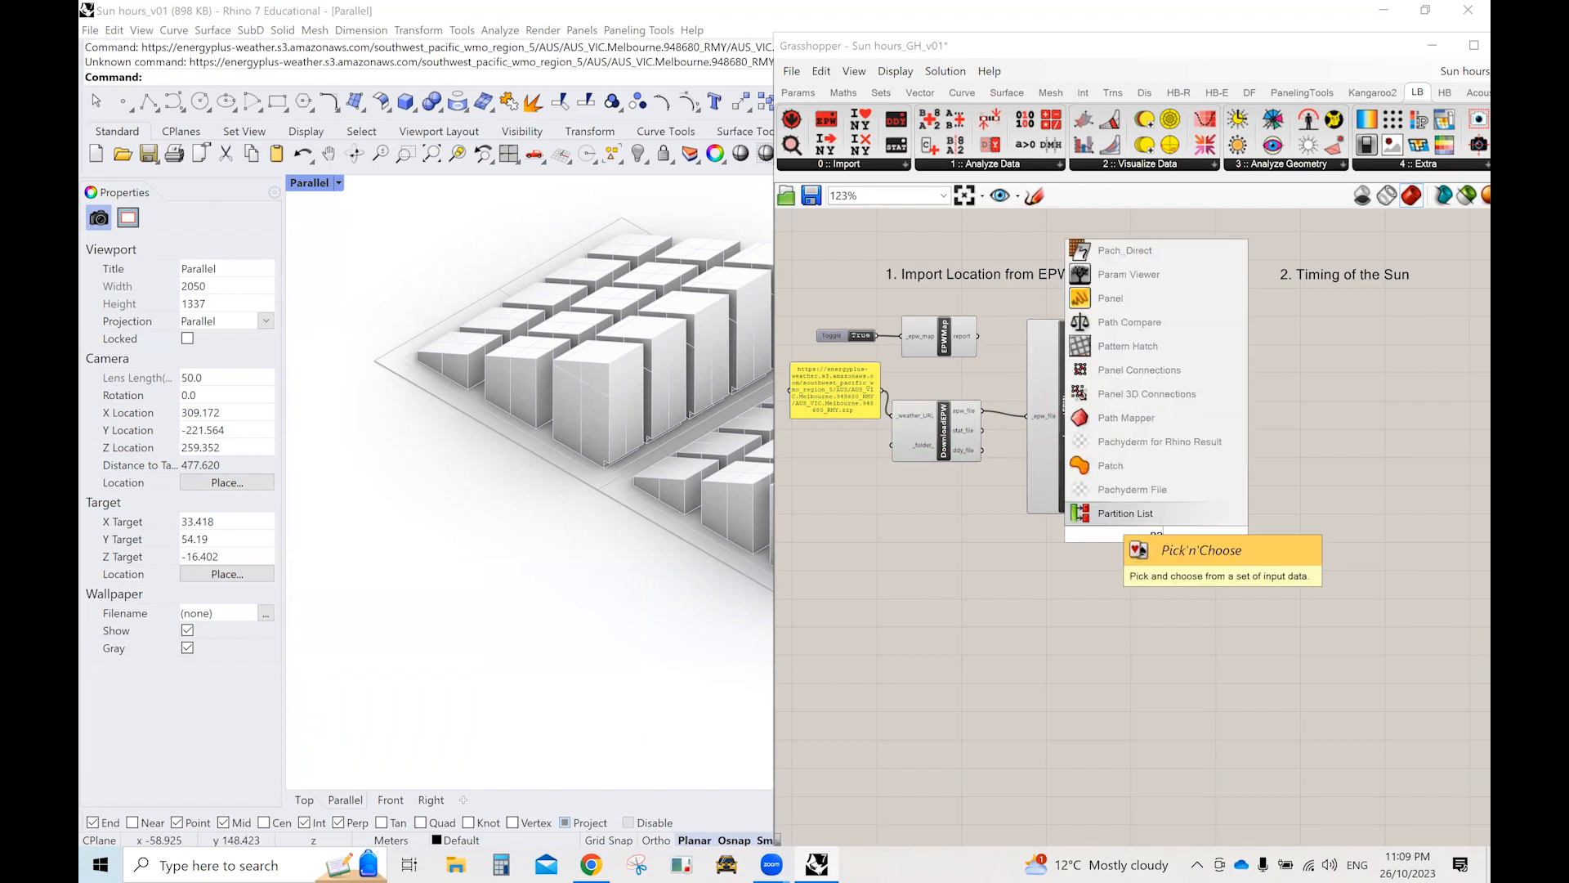
{"action": "type", "text": "nel"}
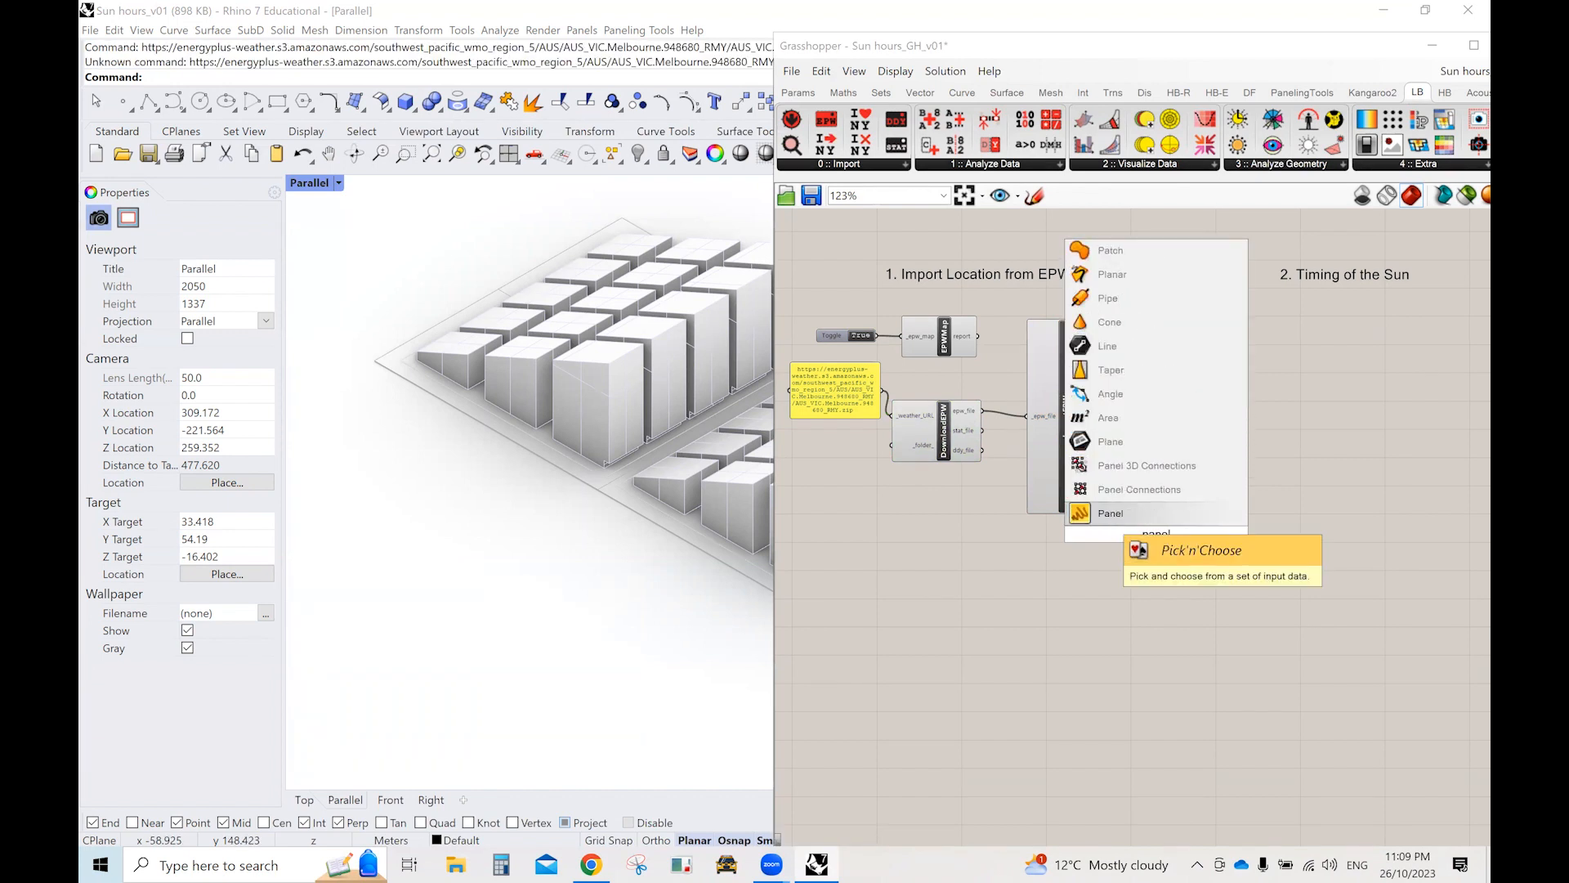
{"action": "left_click", "coordinate": [1089, 512]}
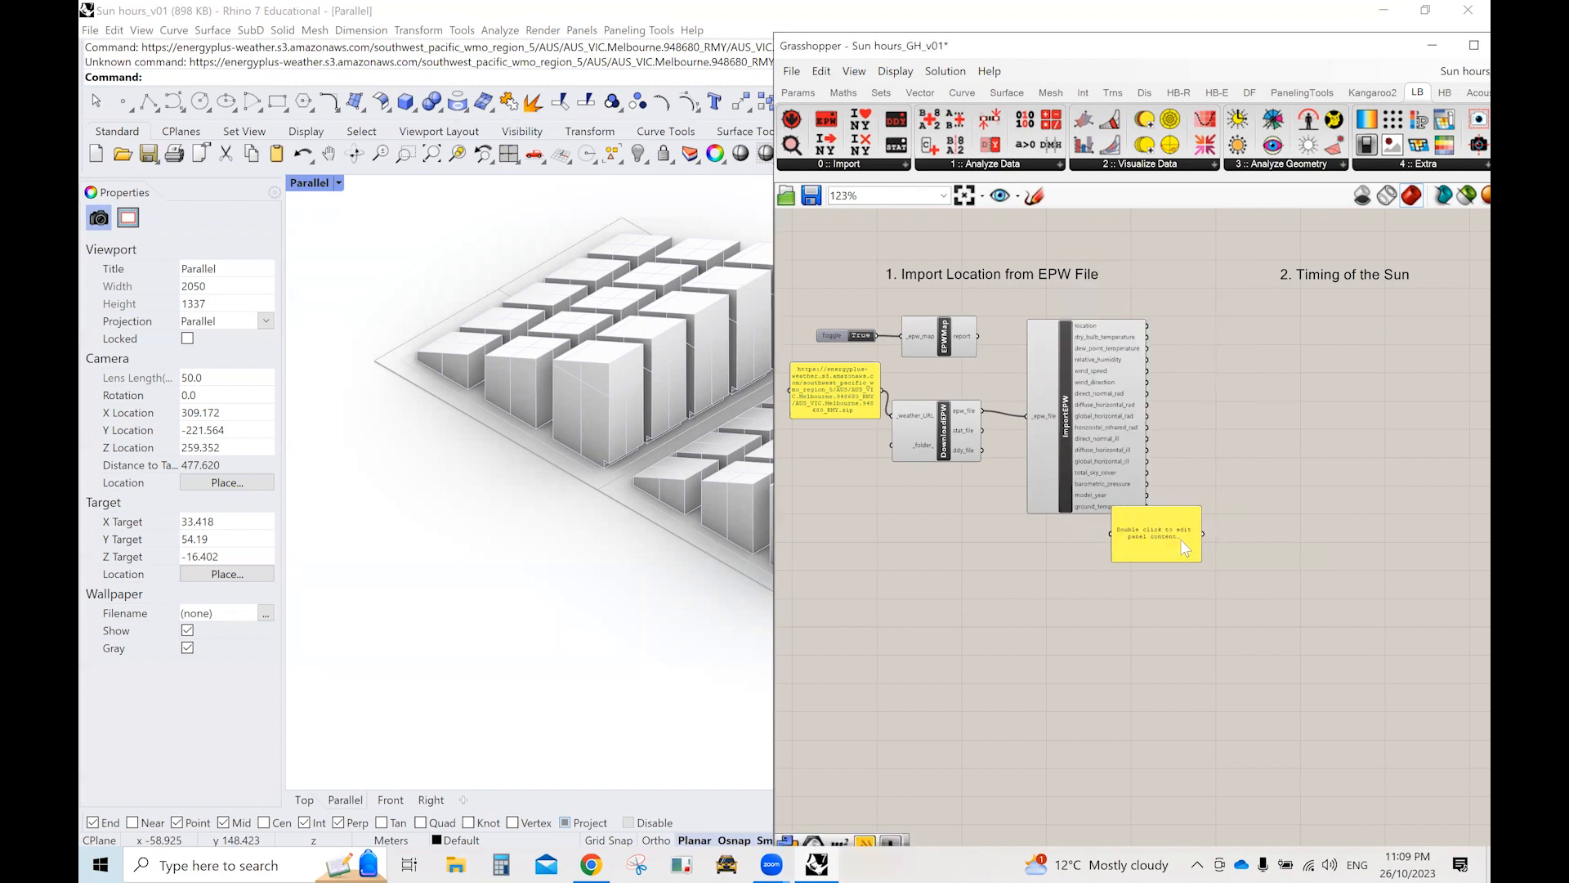
{"action": "left_click_drag", "start_coordinate": [1183, 543], "coordinate": [1256, 398]}
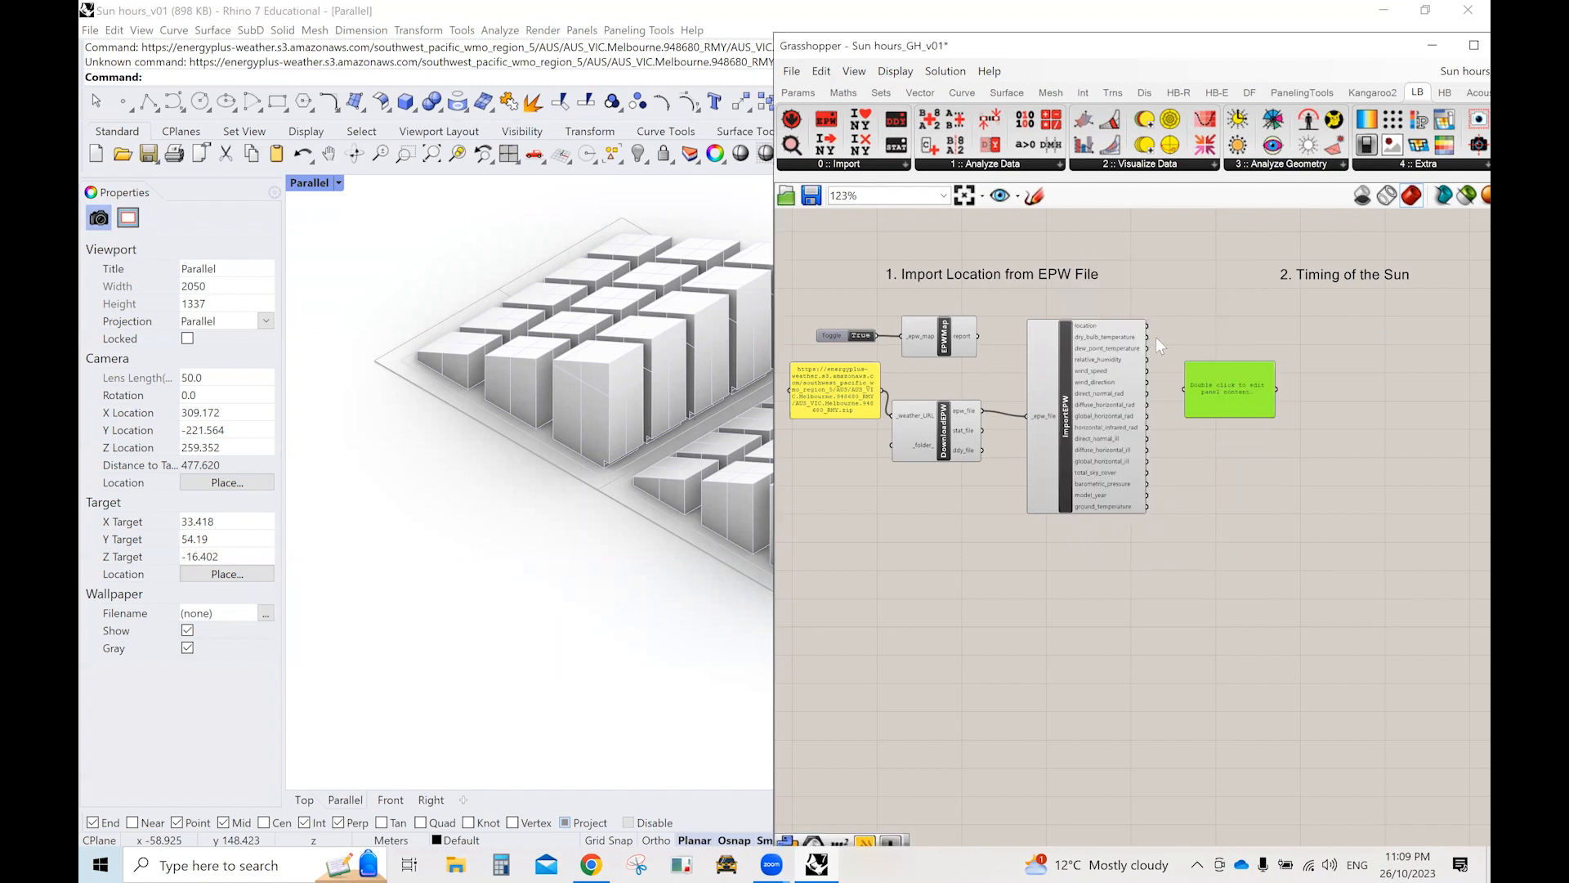
{"action": "left_click_drag", "start_coordinate": [1149, 336], "coordinate": [1183, 390]}
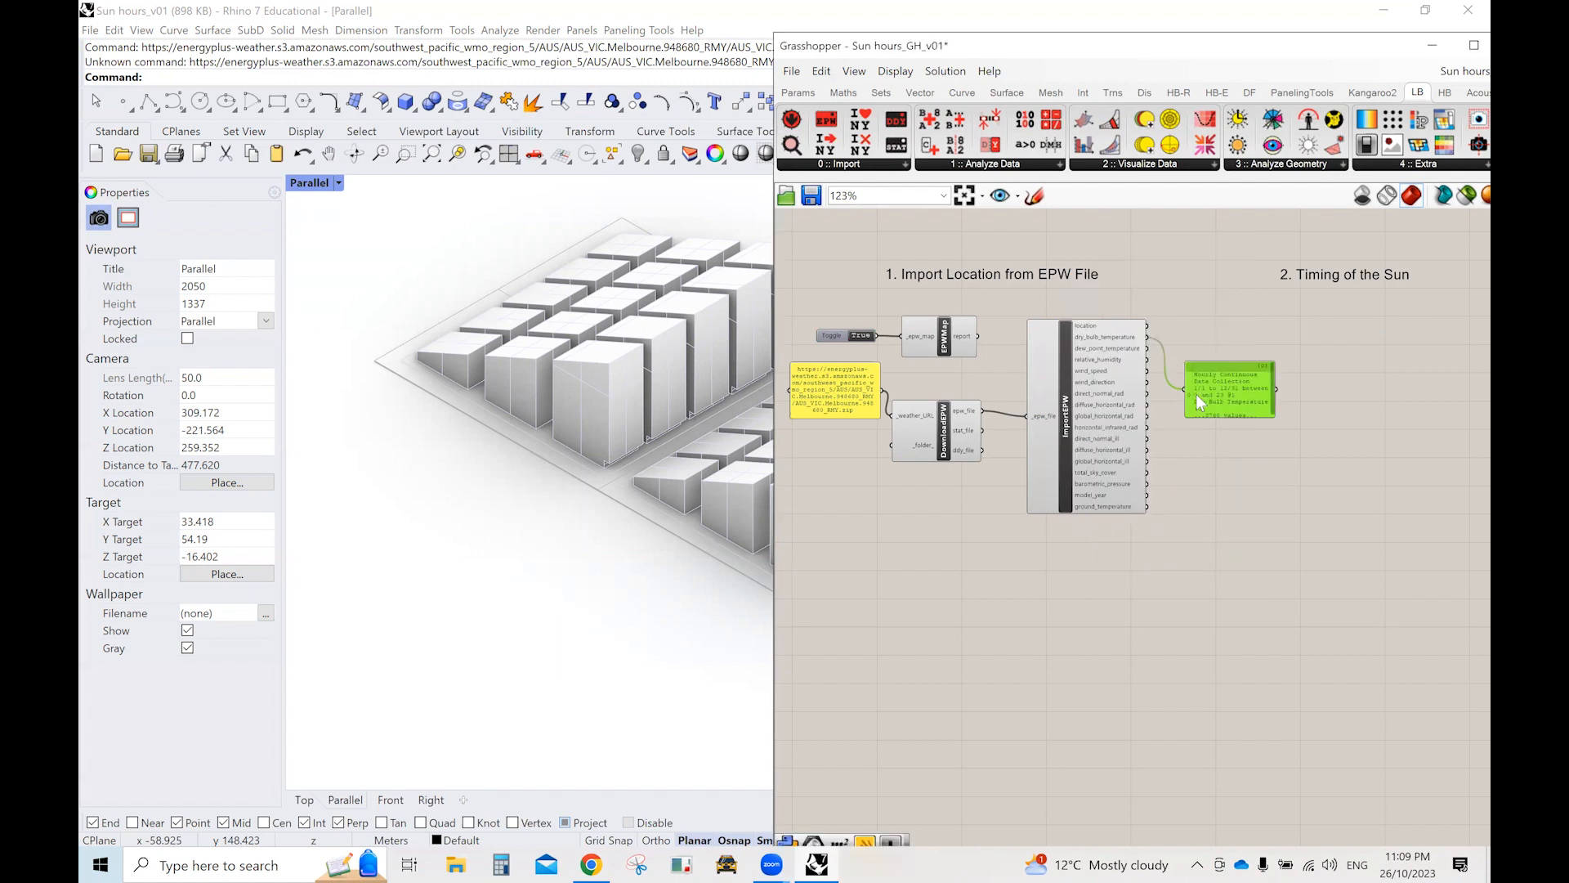
{"action": "left_click_drag", "start_coordinate": [1270, 414], "coordinate": [1352, 562]}
{"action": "scroll", "coordinate": [1236, 389], "scroll_direction": "up", "scroll_amount": 2}
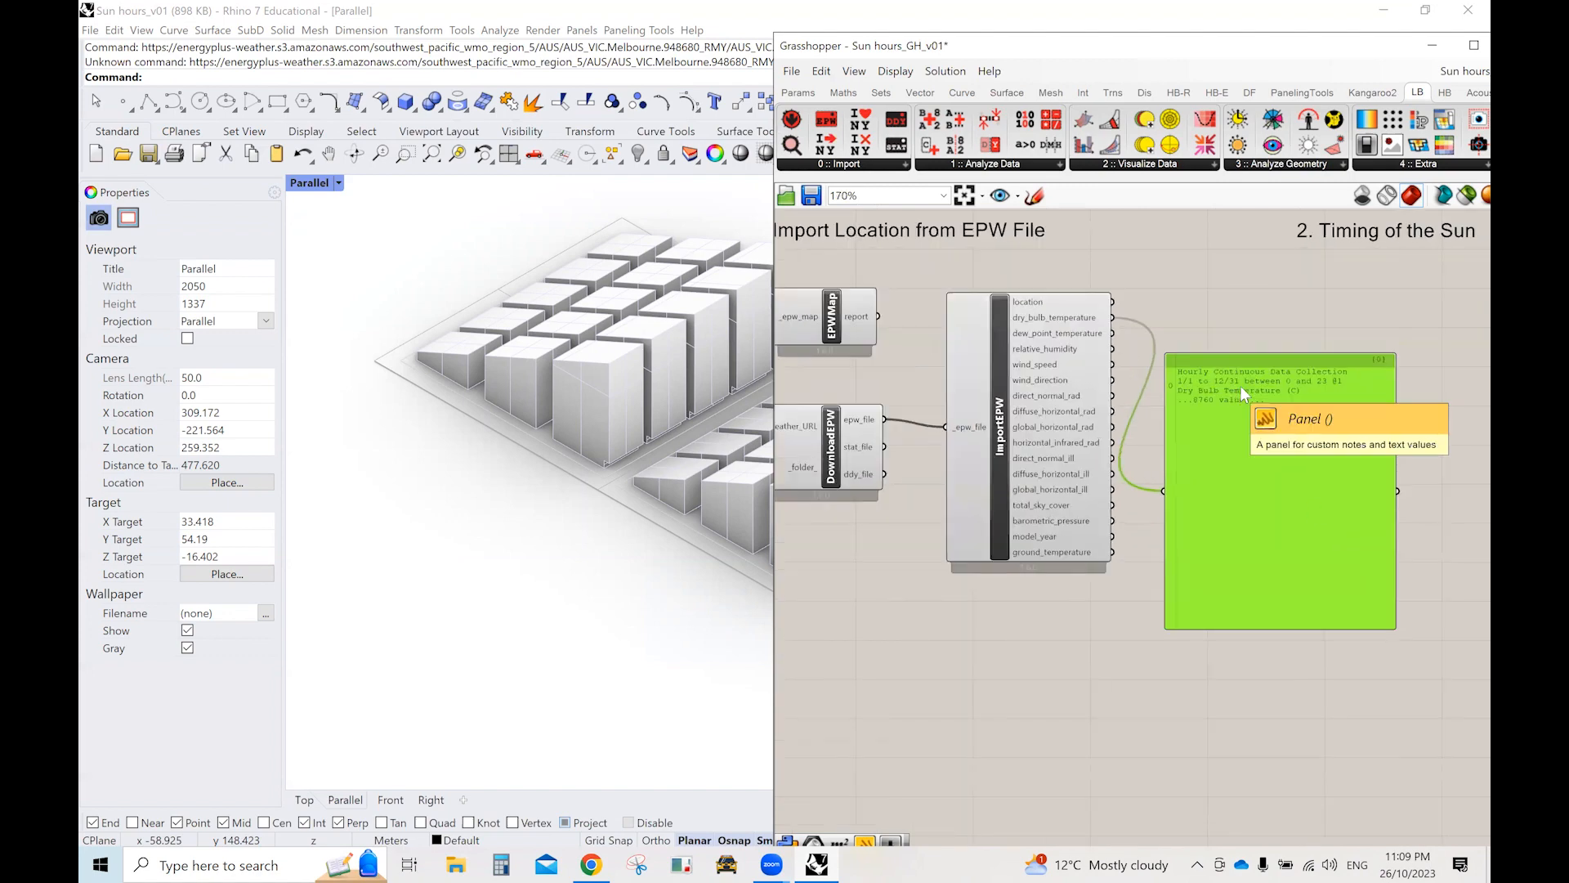
Undo the panel's enlargement and remove the dry bulb temperature panel from the canvas.
{"action": "key", "text": "ctrl+z"}
{"action": "scroll", "coordinate": [1161, 370], "scroll_direction": "down", "scroll_amount": 2}
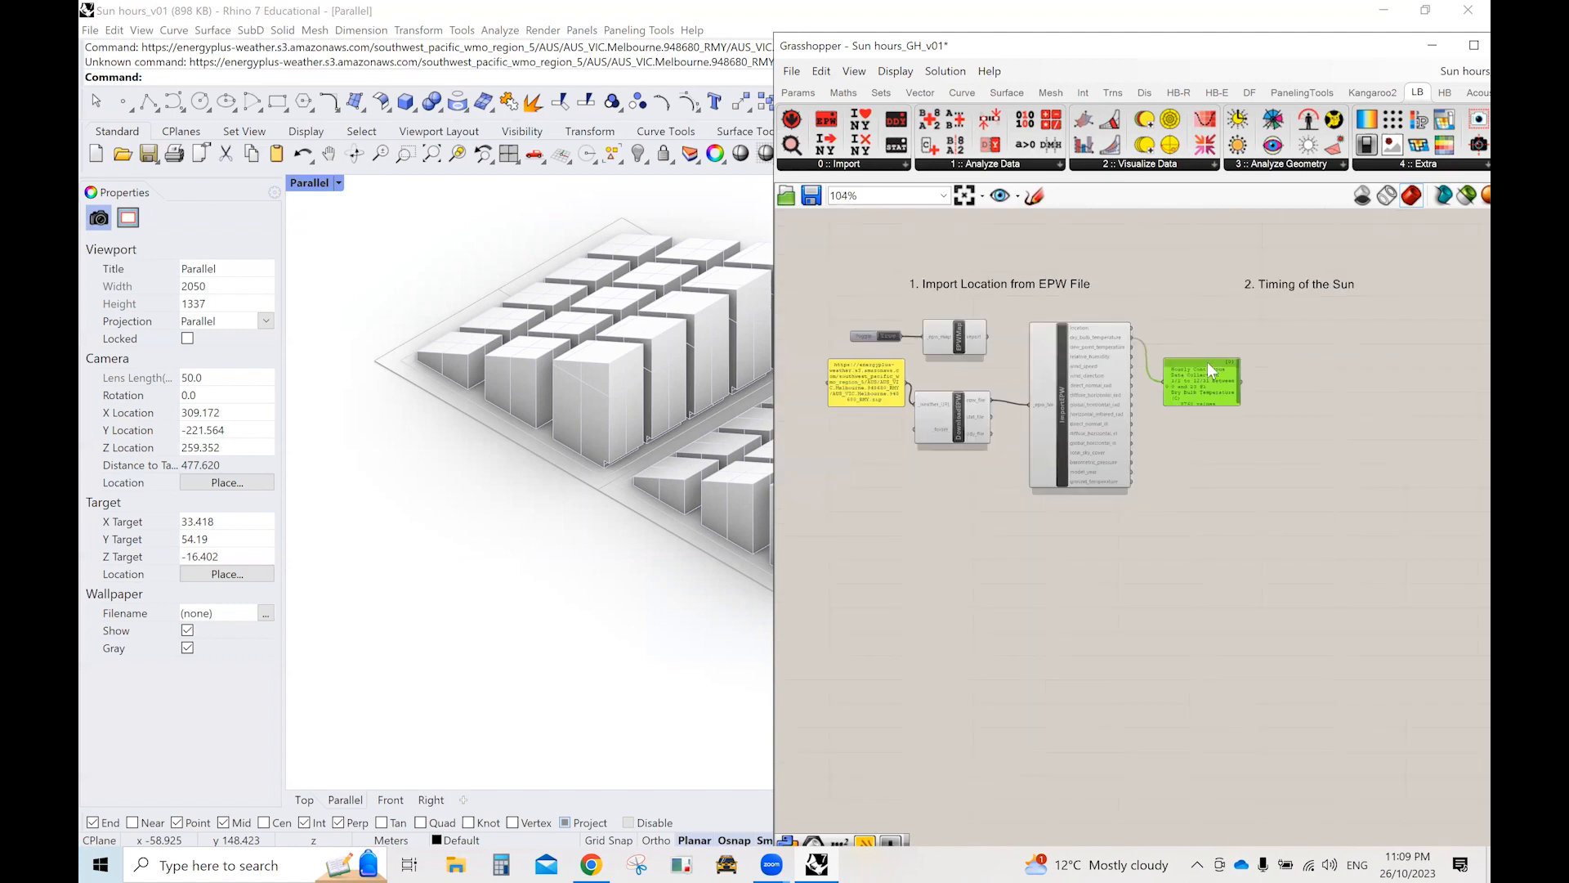
{"action": "right_click", "coordinate": [1208, 361]}
{"action": "left_click", "coordinate": [1189, 335]}
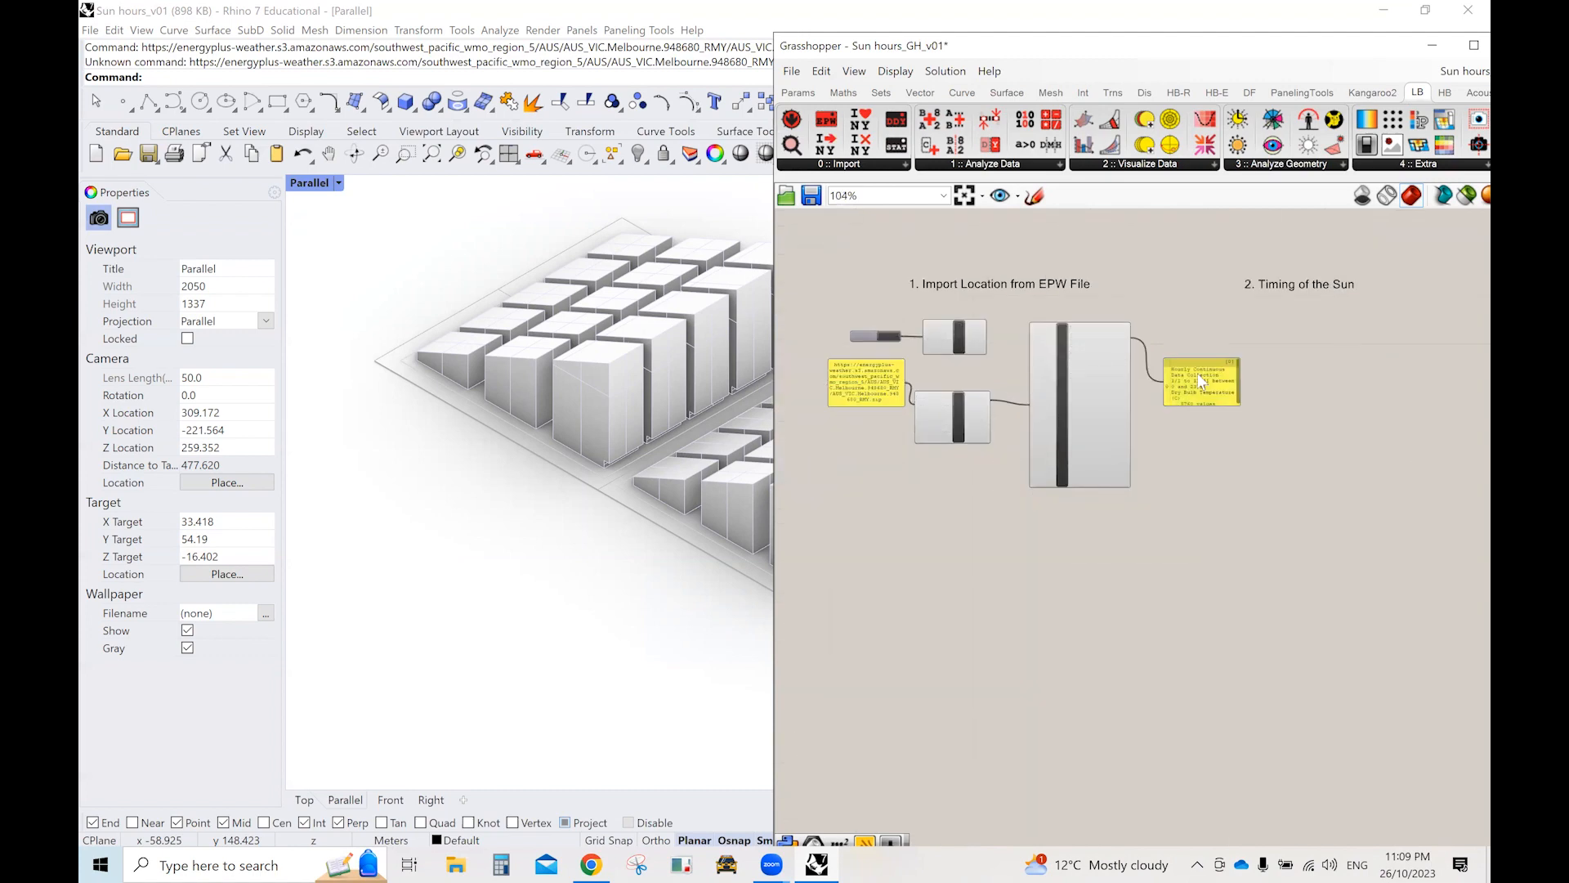
{"action": "left_click_drag", "start_coordinate": [1188, 360], "coordinate": [1188, 315]}
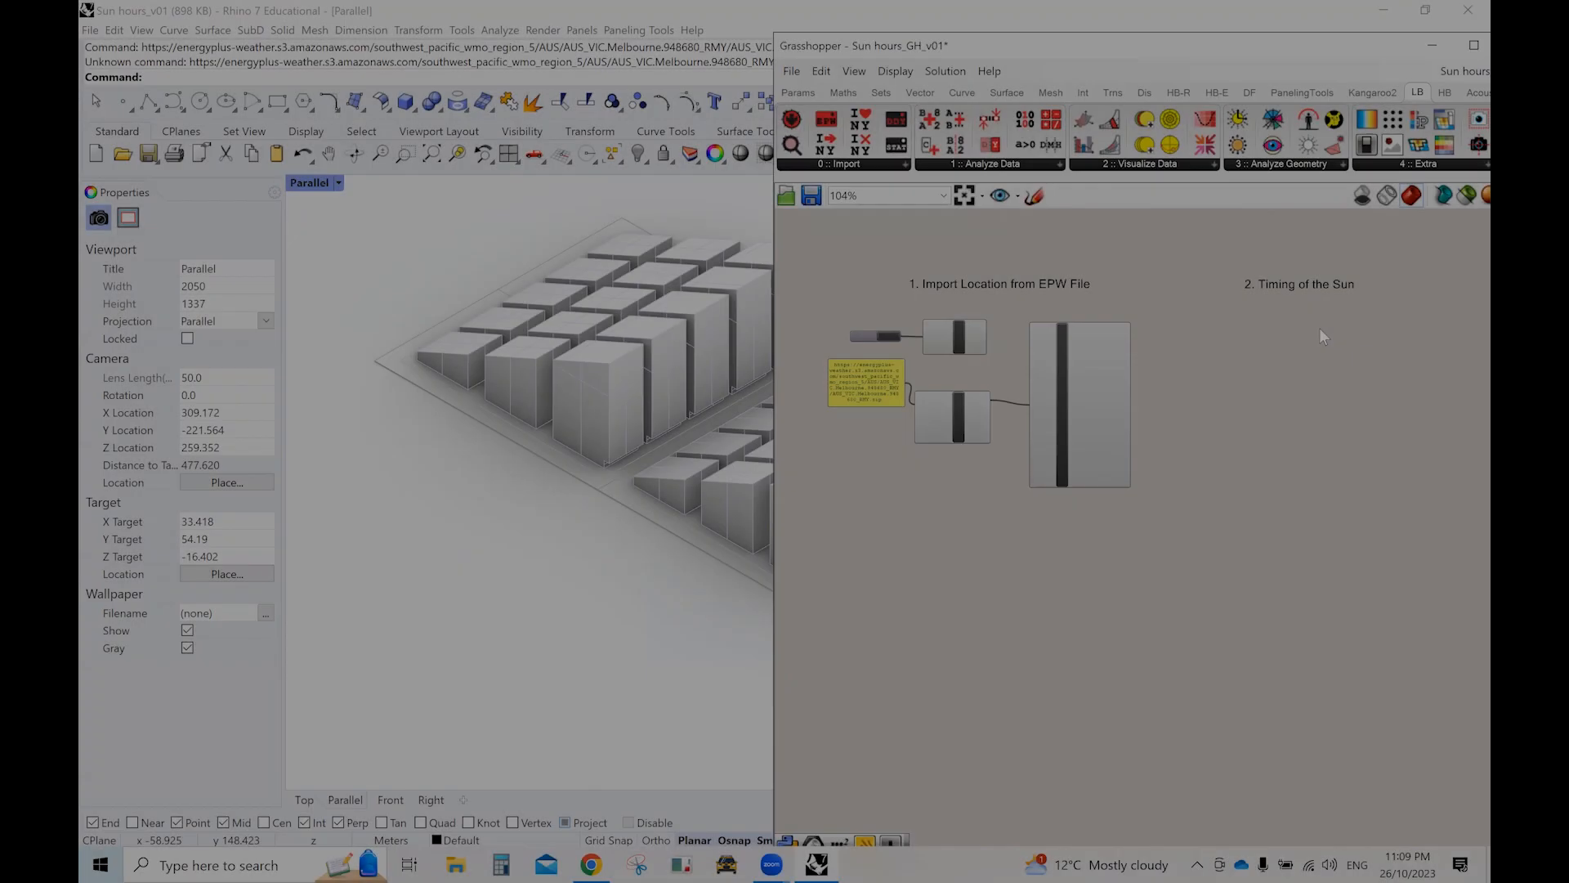
Add an LB Analysis Period component under the "2. Timing of the Sun" heading, leaving room for inputs beside it.
{"action": "right_click_drag", "start_coordinate": [1323, 336], "coordinate": [1093, 370]}
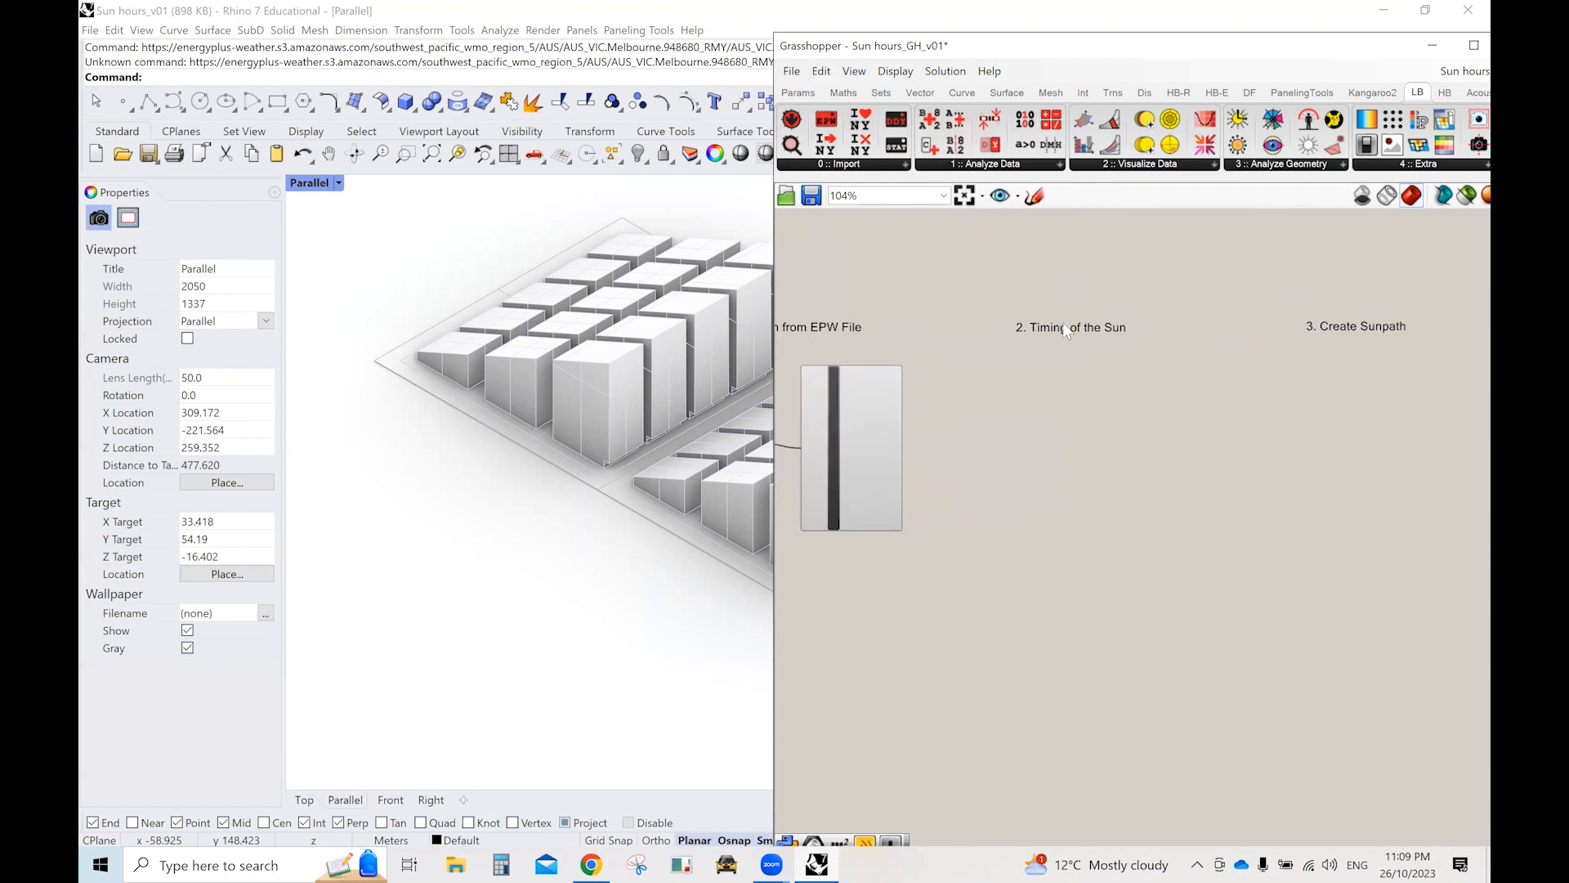
{"action": "left_click", "coordinate": [1060, 166]}
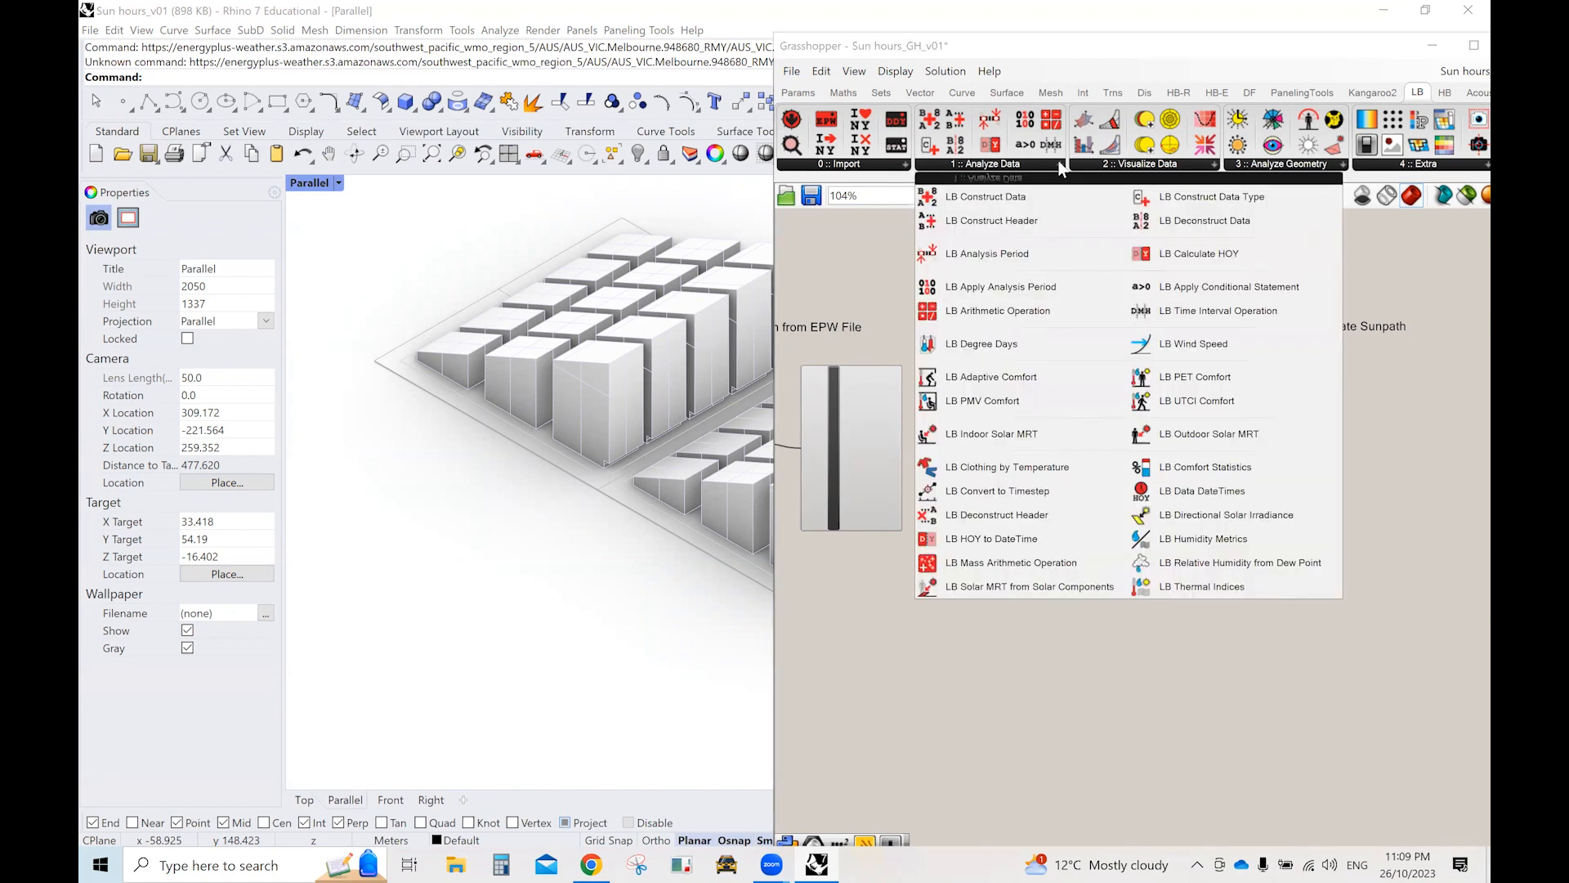
{"action": "left_click", "coordinate": [984, 255]}
{"action": "left_click", "coordinate": [1095, 440]}
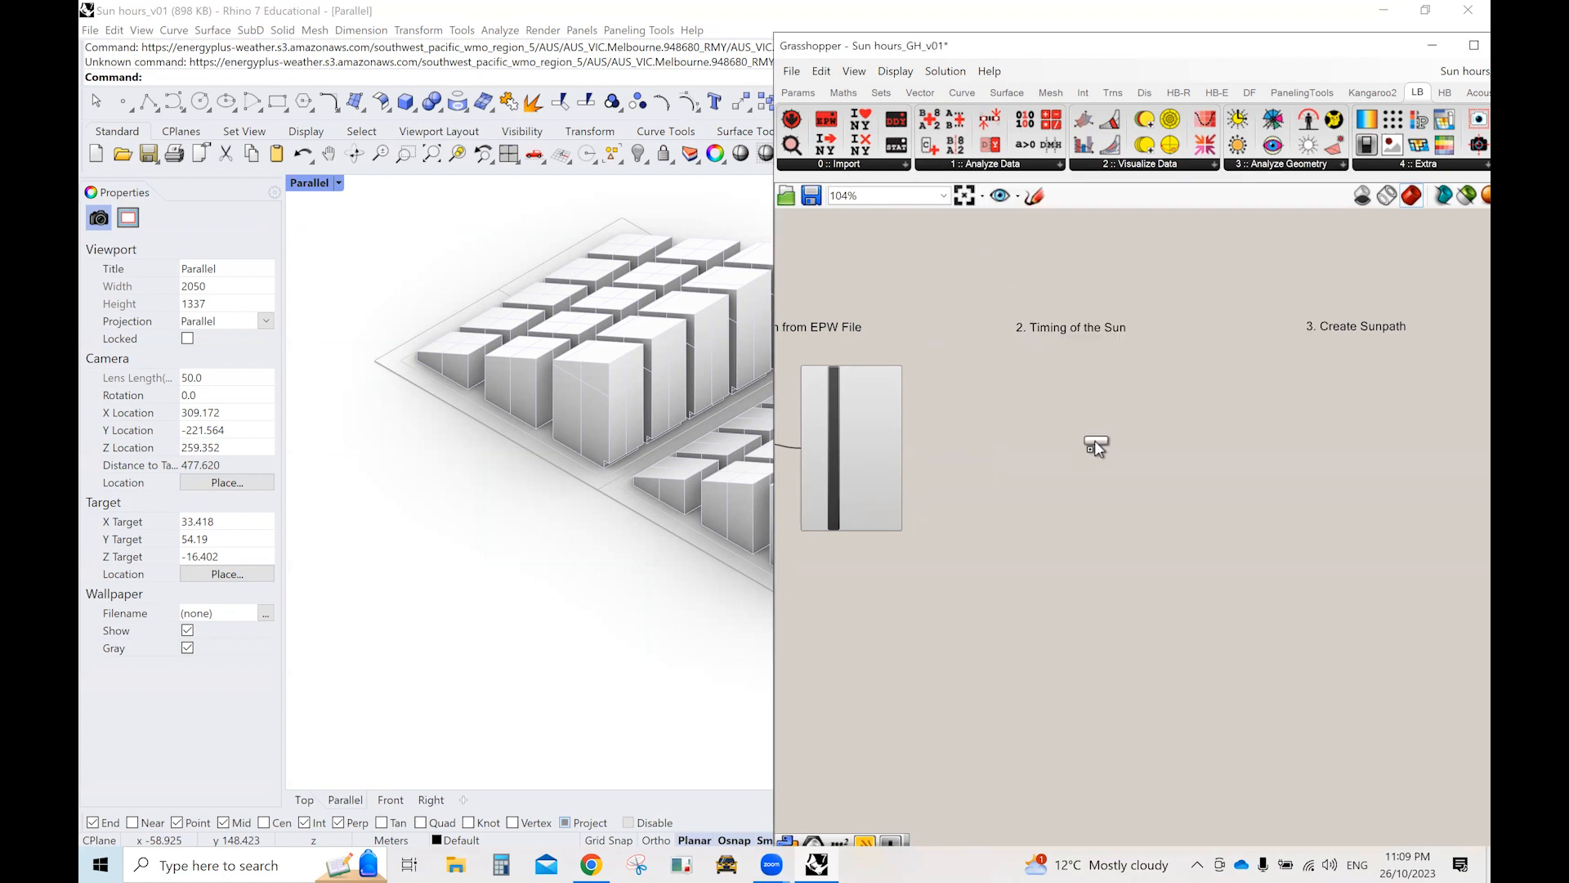
{"action": "scroll", "coordinate": [1100, 431], "scroll_direction": "up", "scroll_amount": 5}
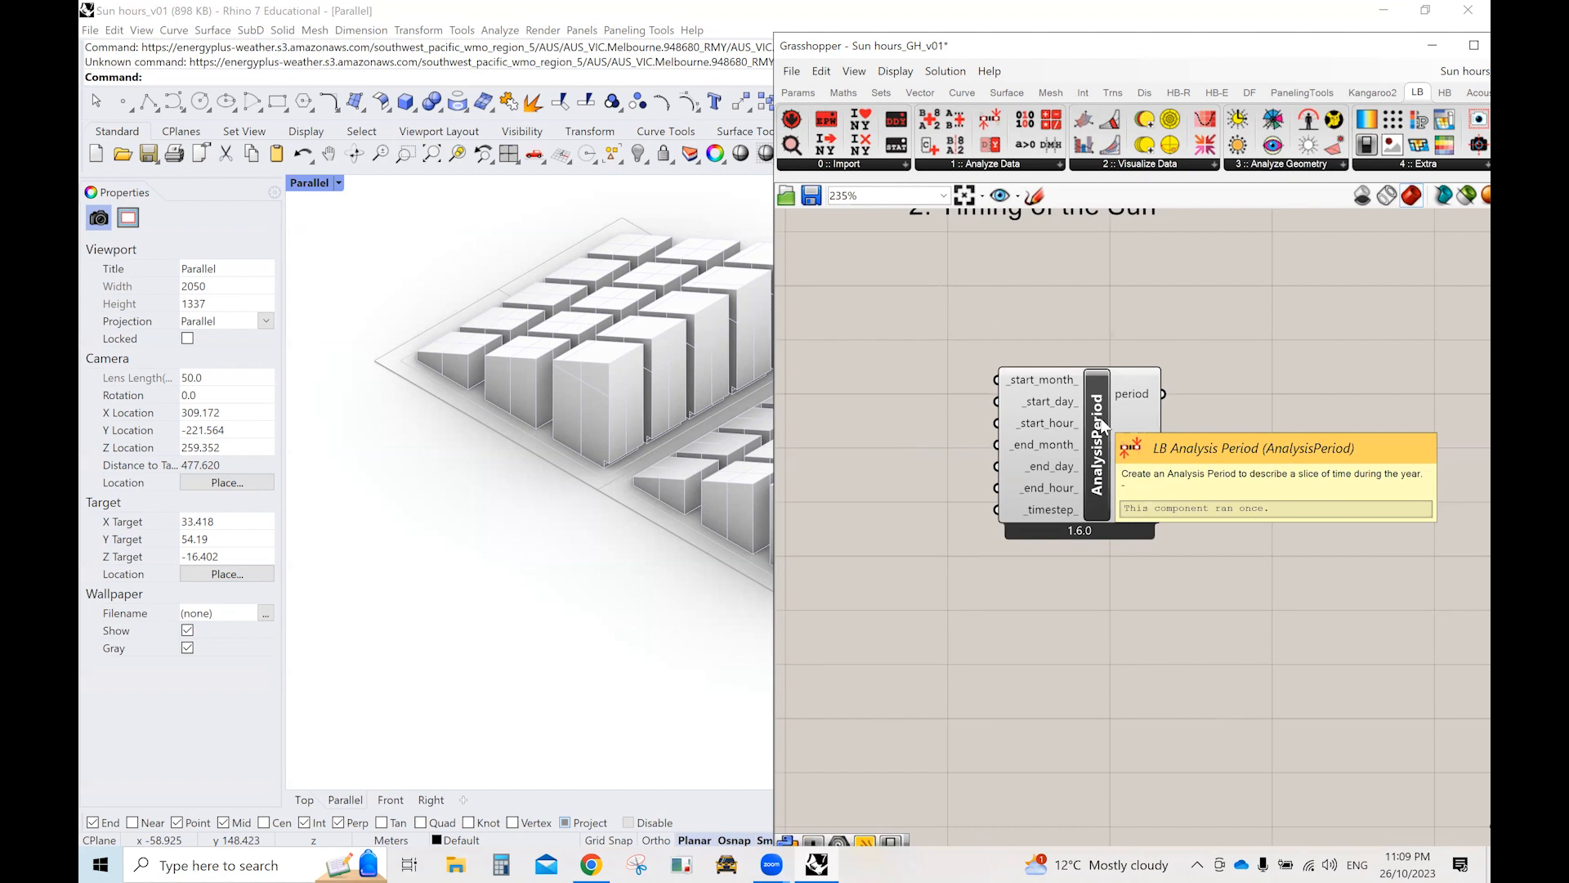
{"action": "left_click_drag", "start_coordinate": [1101, 425], "coordinate": [1197, 420]}
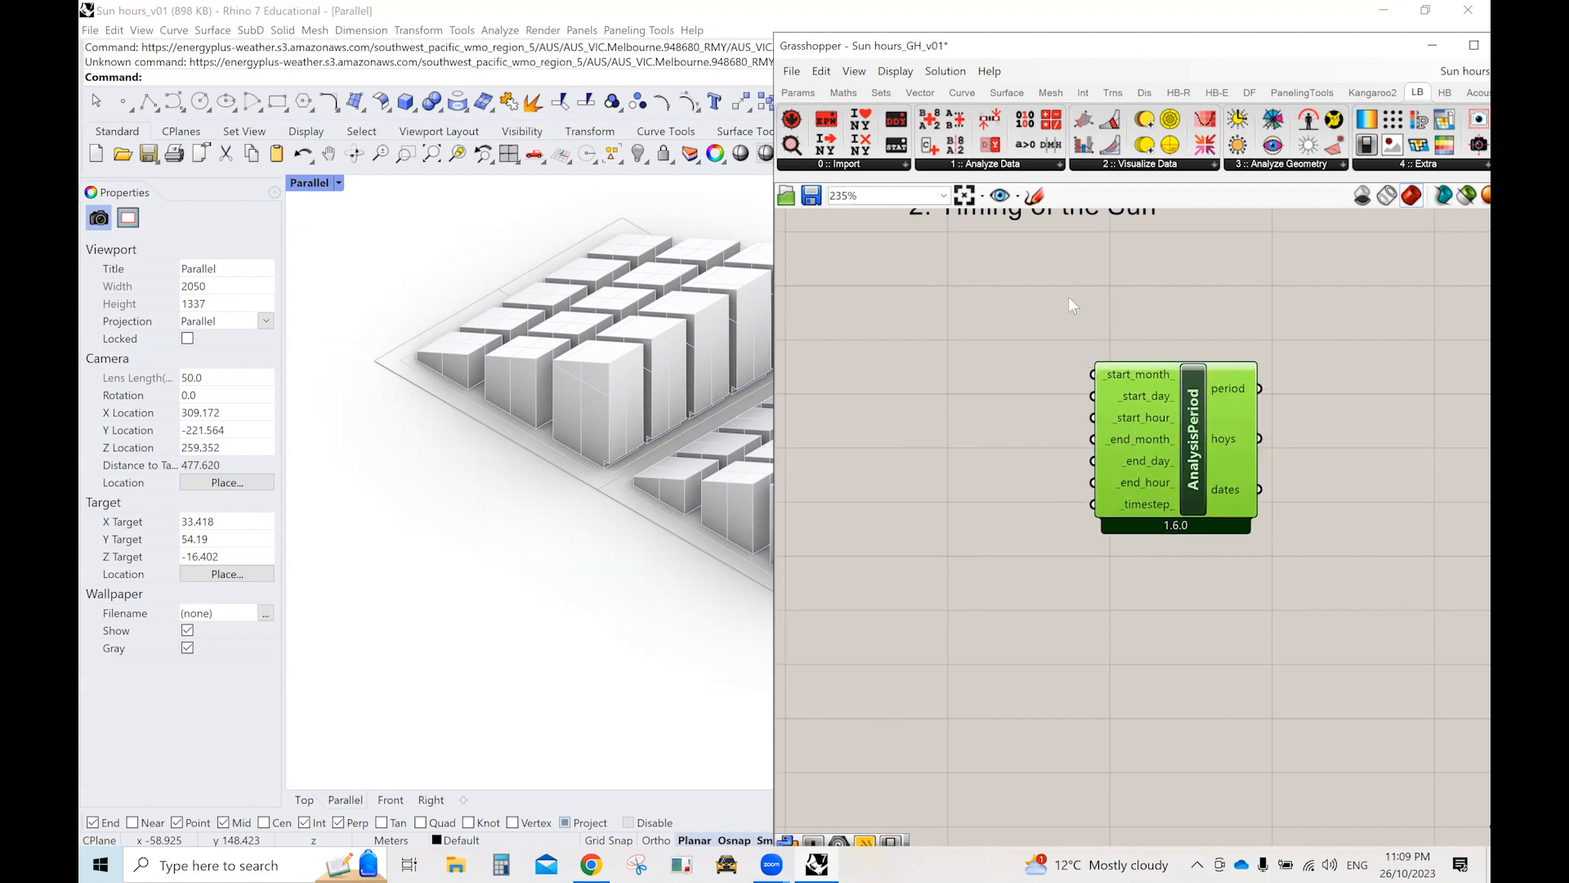
Add a number slider set to 6 and connect it to the Analysis Period's _start_month_ input.
{"action": "double_click", "coordinate": [1185, 520]}
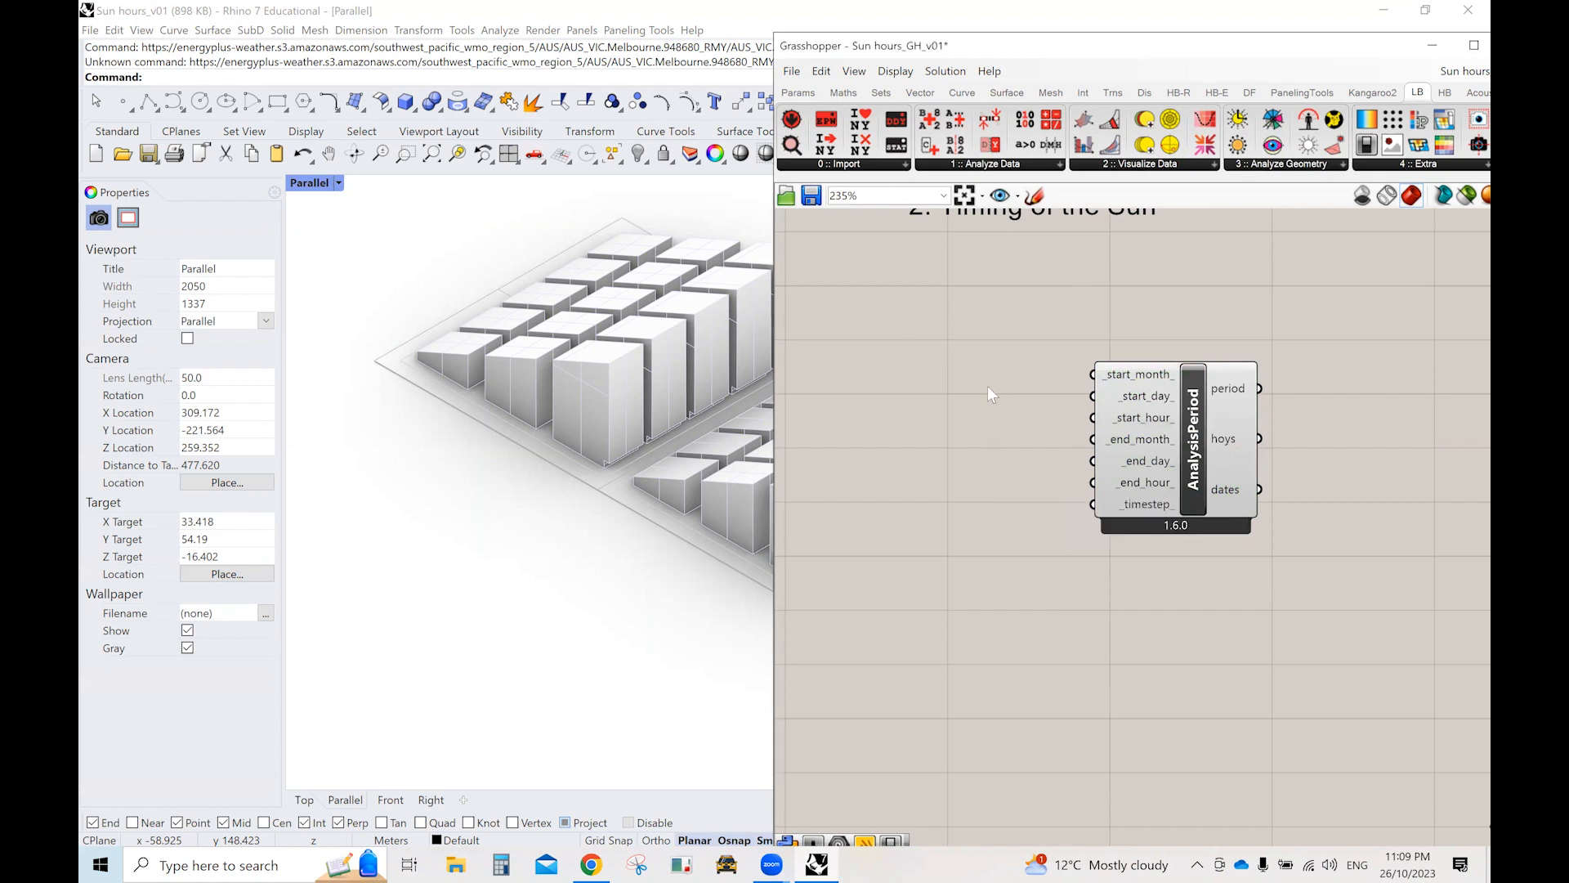
{"action": "double_click", "coordinate": [1154, 511]}
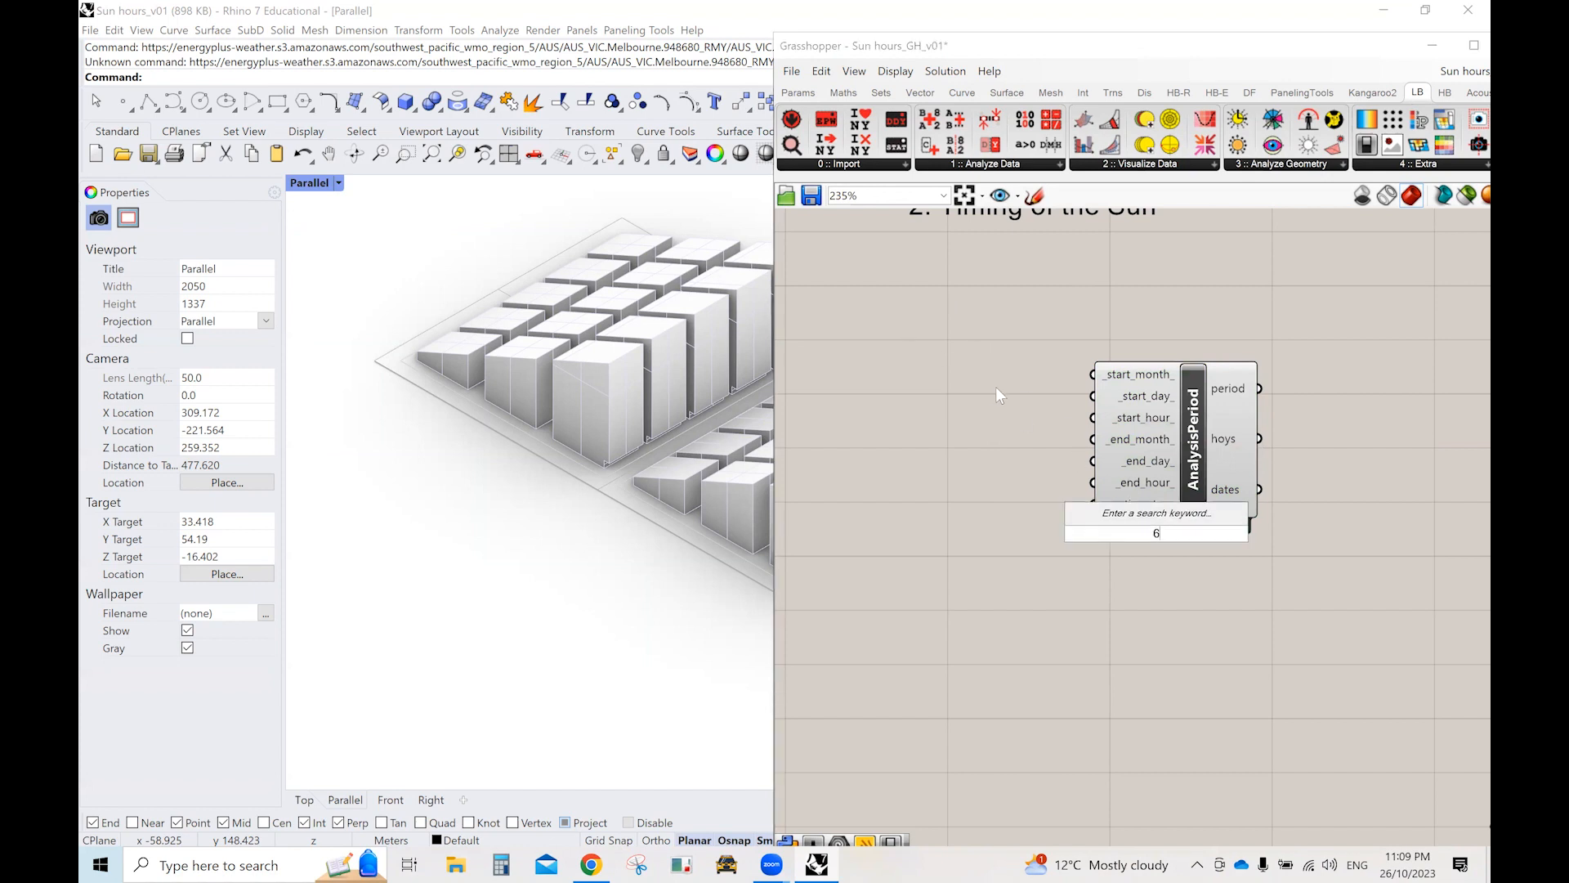
{"action": "type", "text": "6"}
{"action": "key", "text": "Return"}
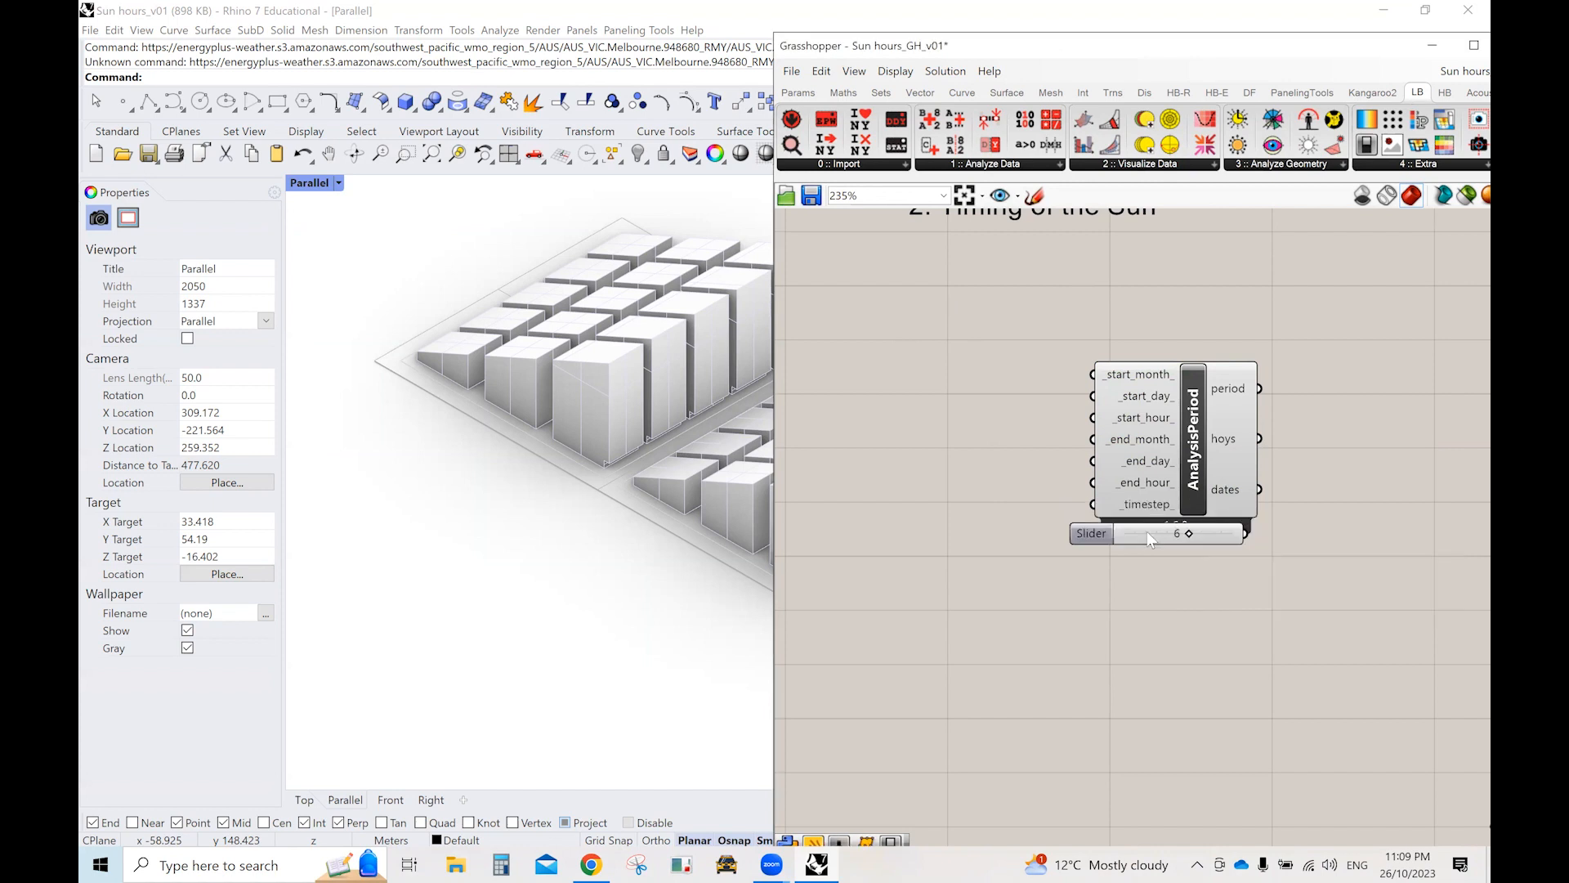
{"action": "left_click_drag", "start_coordinate": [1148, 540], "coordinate": [897, 372]}
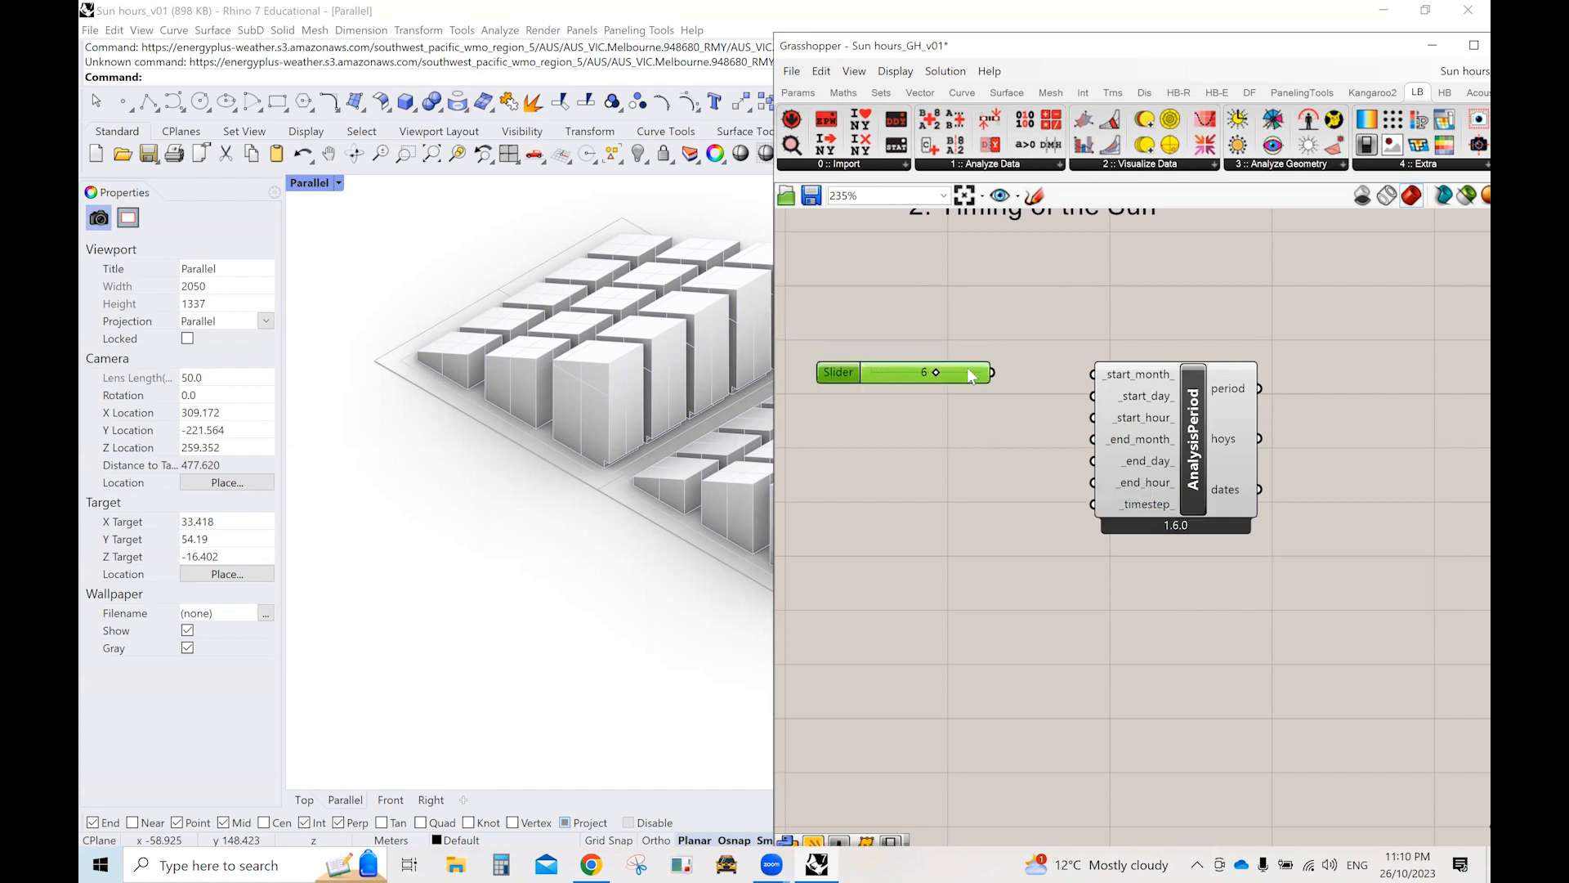
{"action": "left_click_drag", "start_coordinate": [993, 372], "coordinate": [1093, 374]}
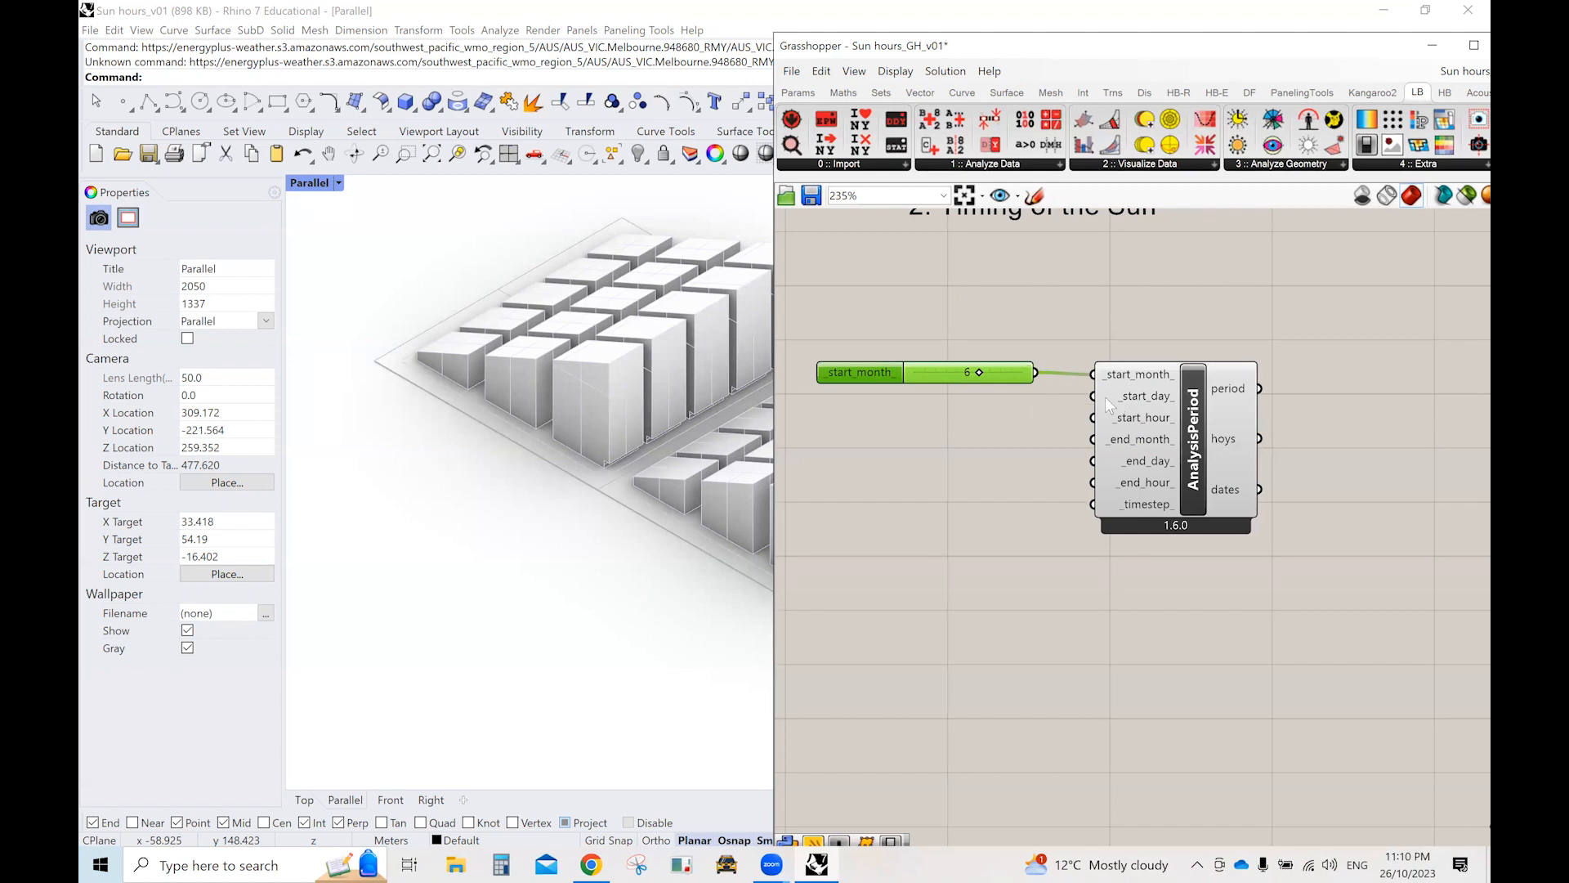
Add a number slider set to 22 below the month slider and connect it to the _start_day_ input.
{"action": "left_click", "coordinate": [929, 397]}
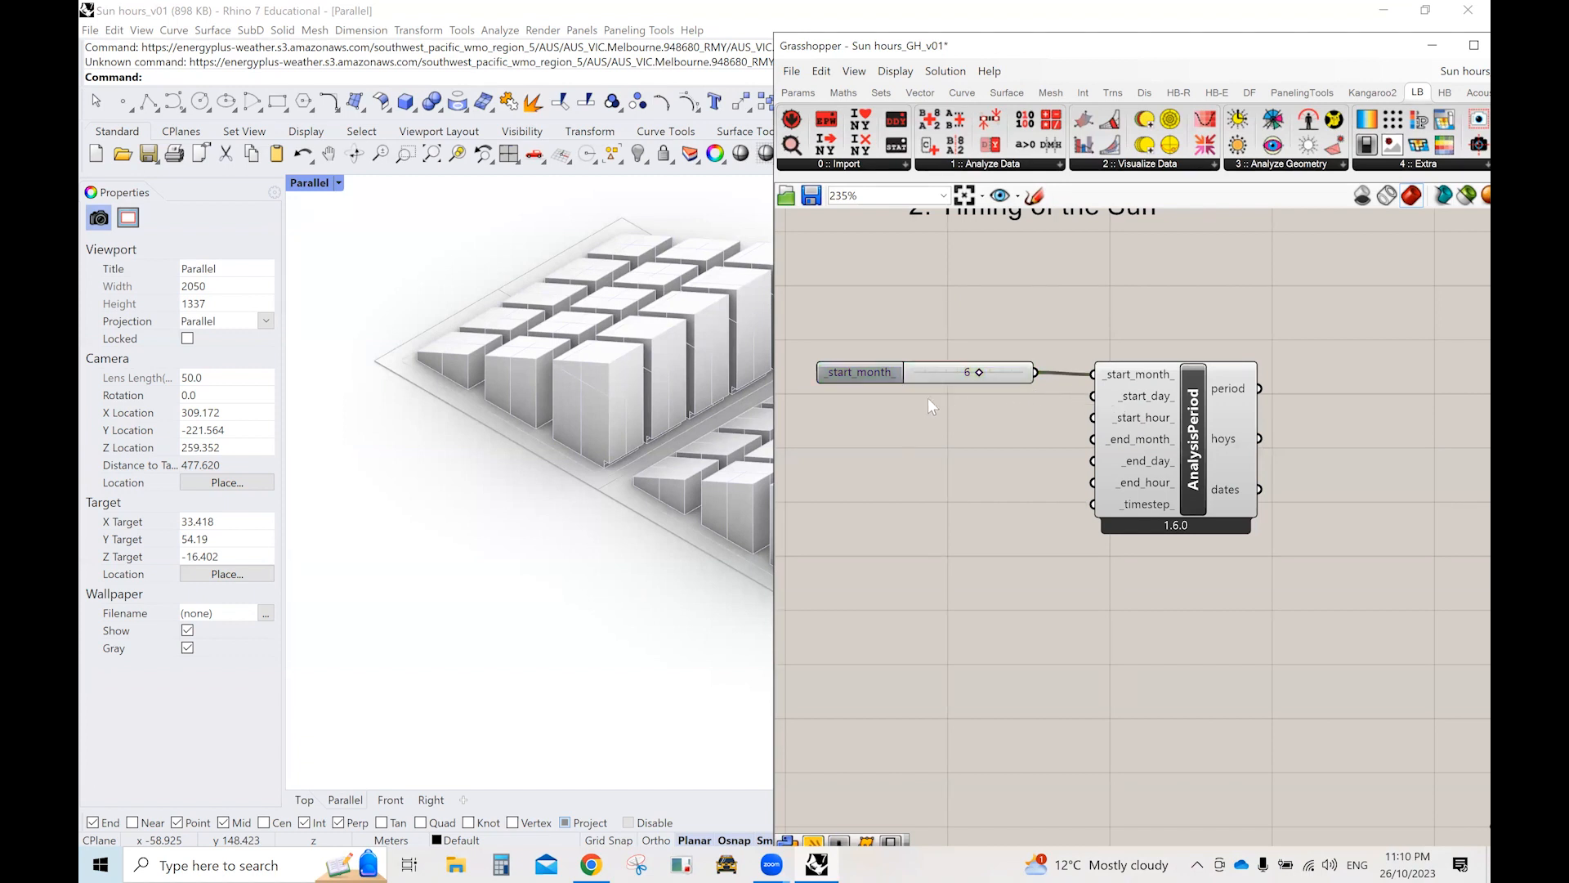
{"action": "type", "text": "22"}
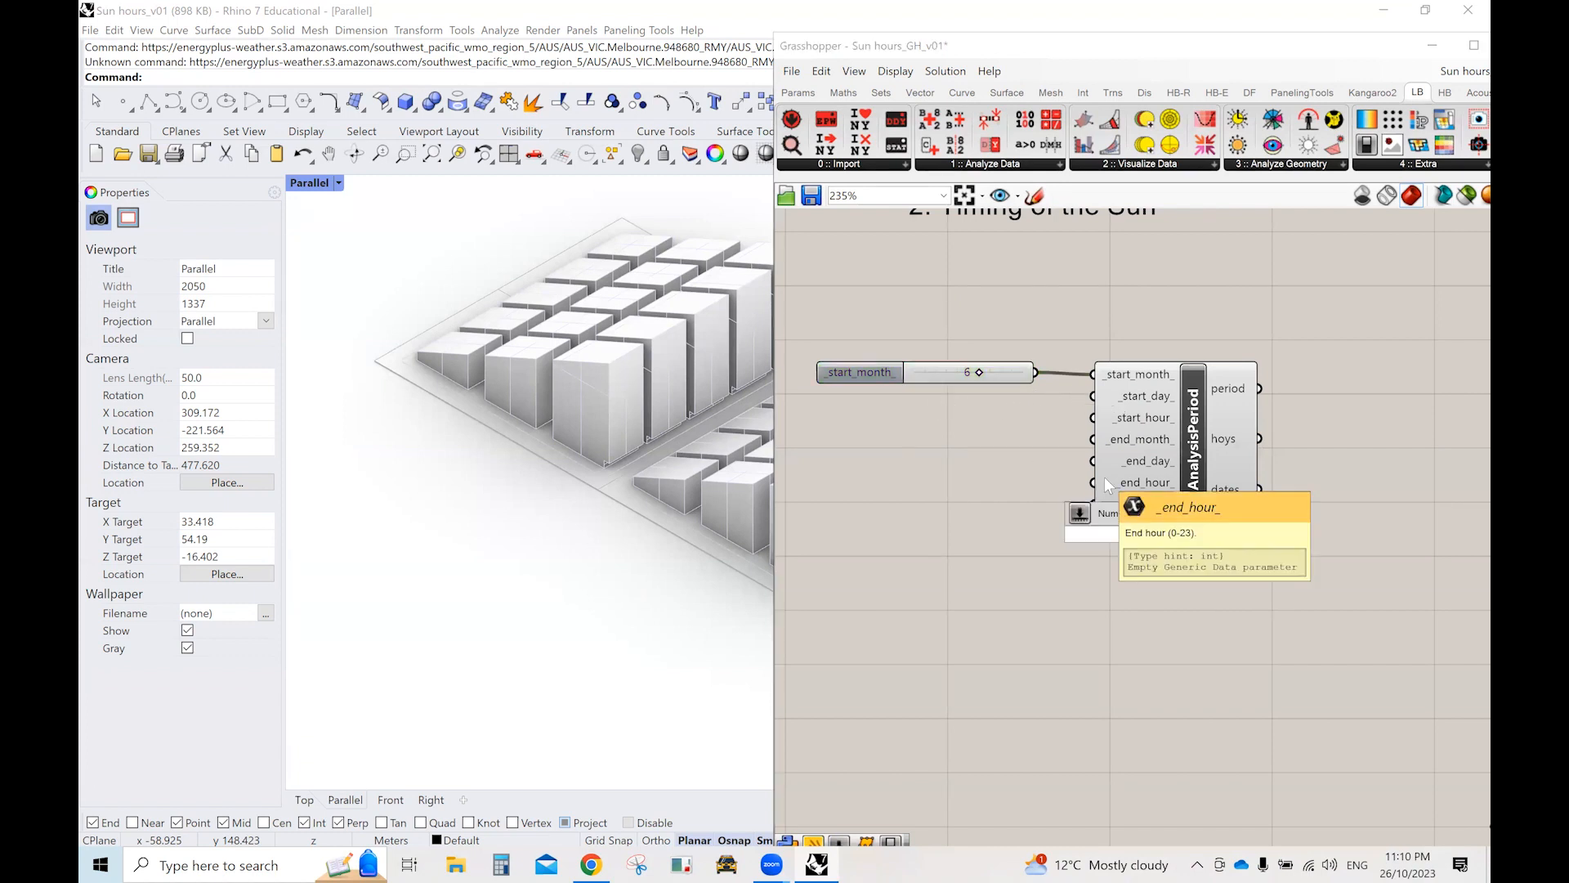
{"action": "key", "text": "Return"}
{"action": "left_click_drag", "start_coordinate": [1124, 537], "coordinate": [894, 400]}
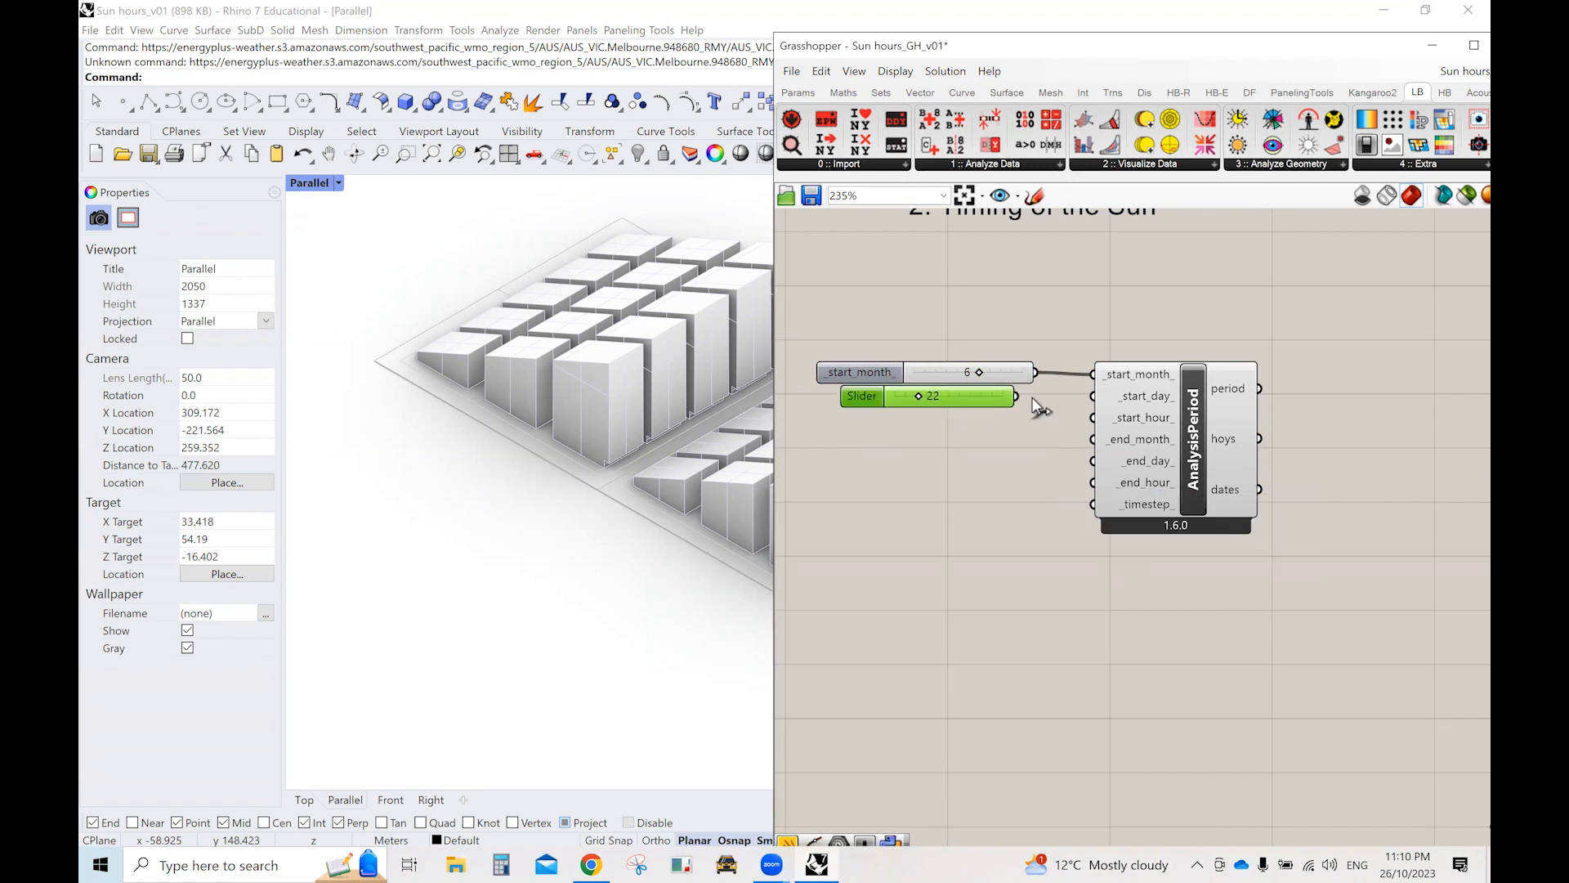
{"action": "left_click_drag", "start_coordinate": [1068, 398], "coordinate": [1090, 395]}
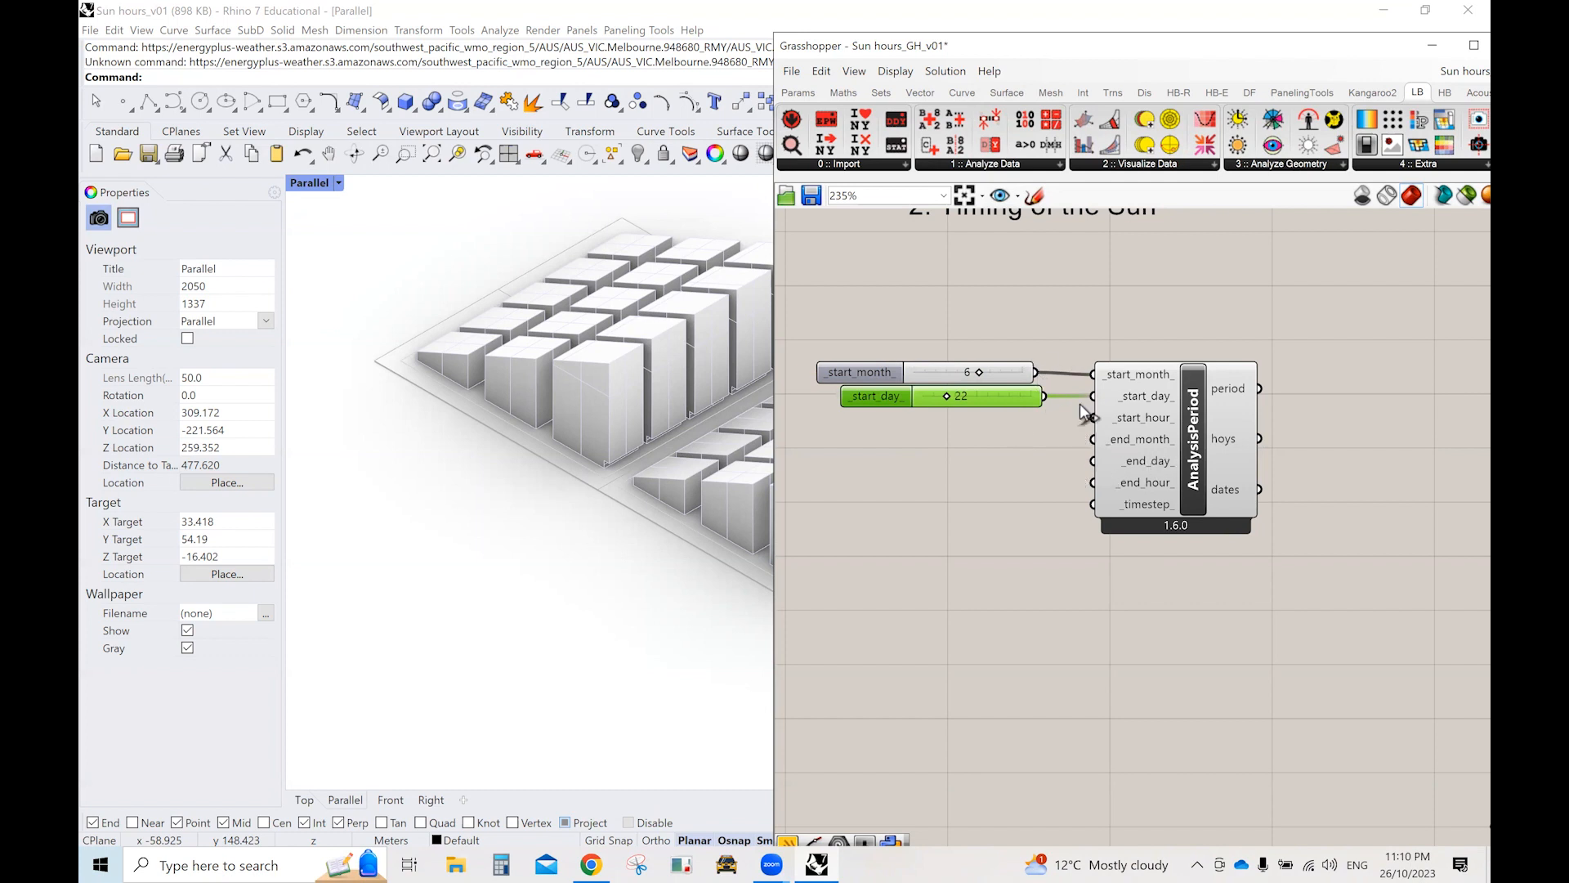
Connect the month slider to _end_month_ and the day slider to _end_day_ as well, aligning the two sliders.
{"action": "left_click_drag", "start_coordinate": [1036, 372], "coordinate": [1100, 468]}
{"action": "left_click_drag", "start_coordinate": [899, 397], "coordinate": [877, 397]}
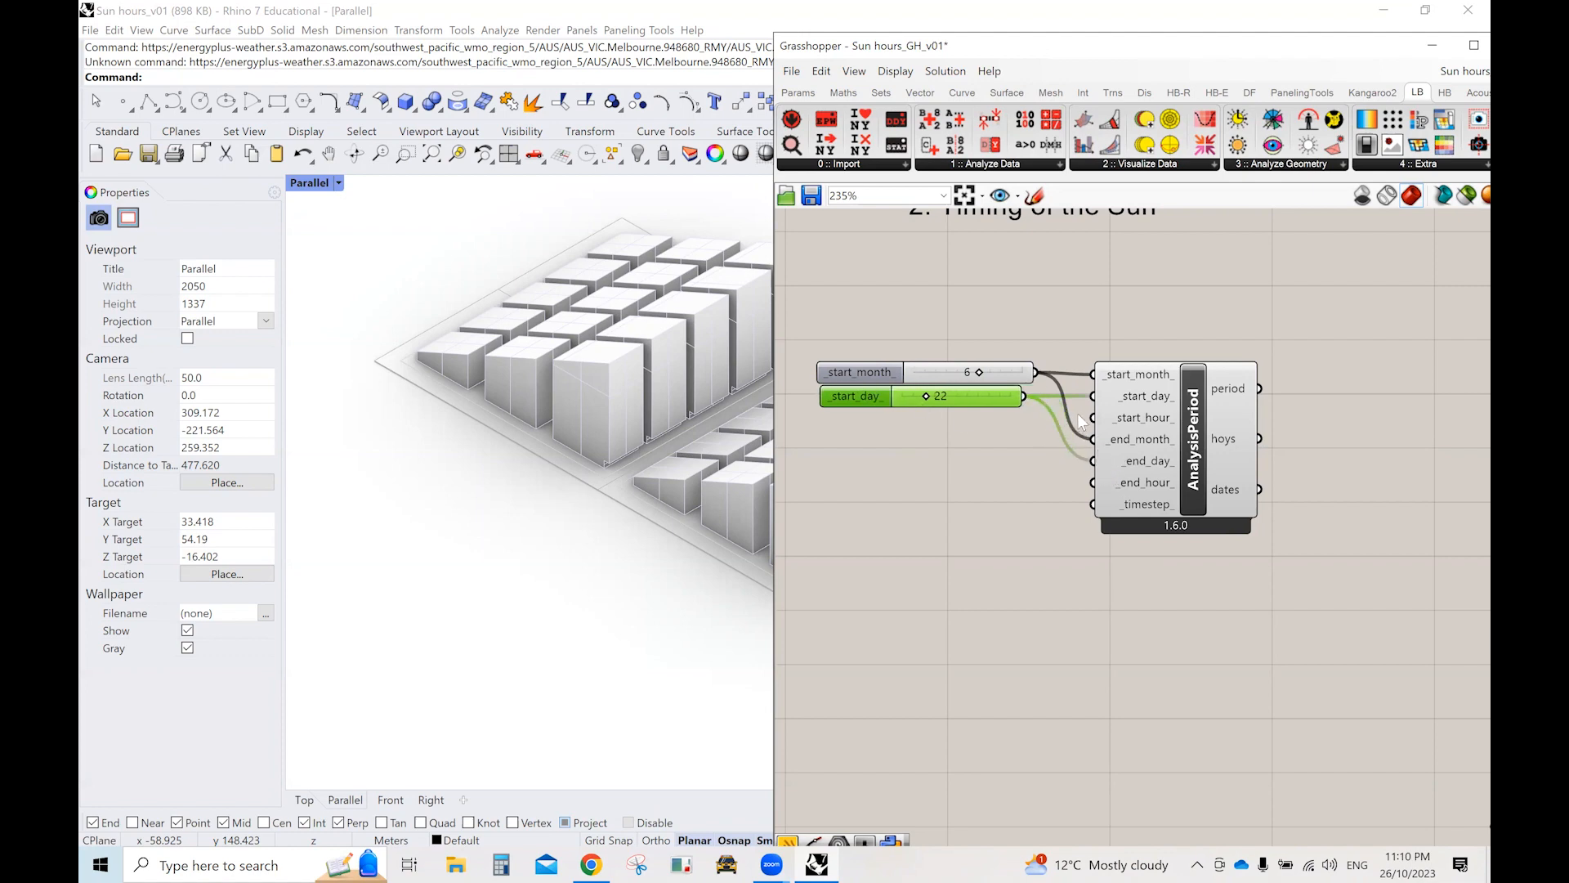
Add an empty panel below the start_day slider, left of the Analysis Period component.
{"action": "left_click", "coordinate": [956, 454]}
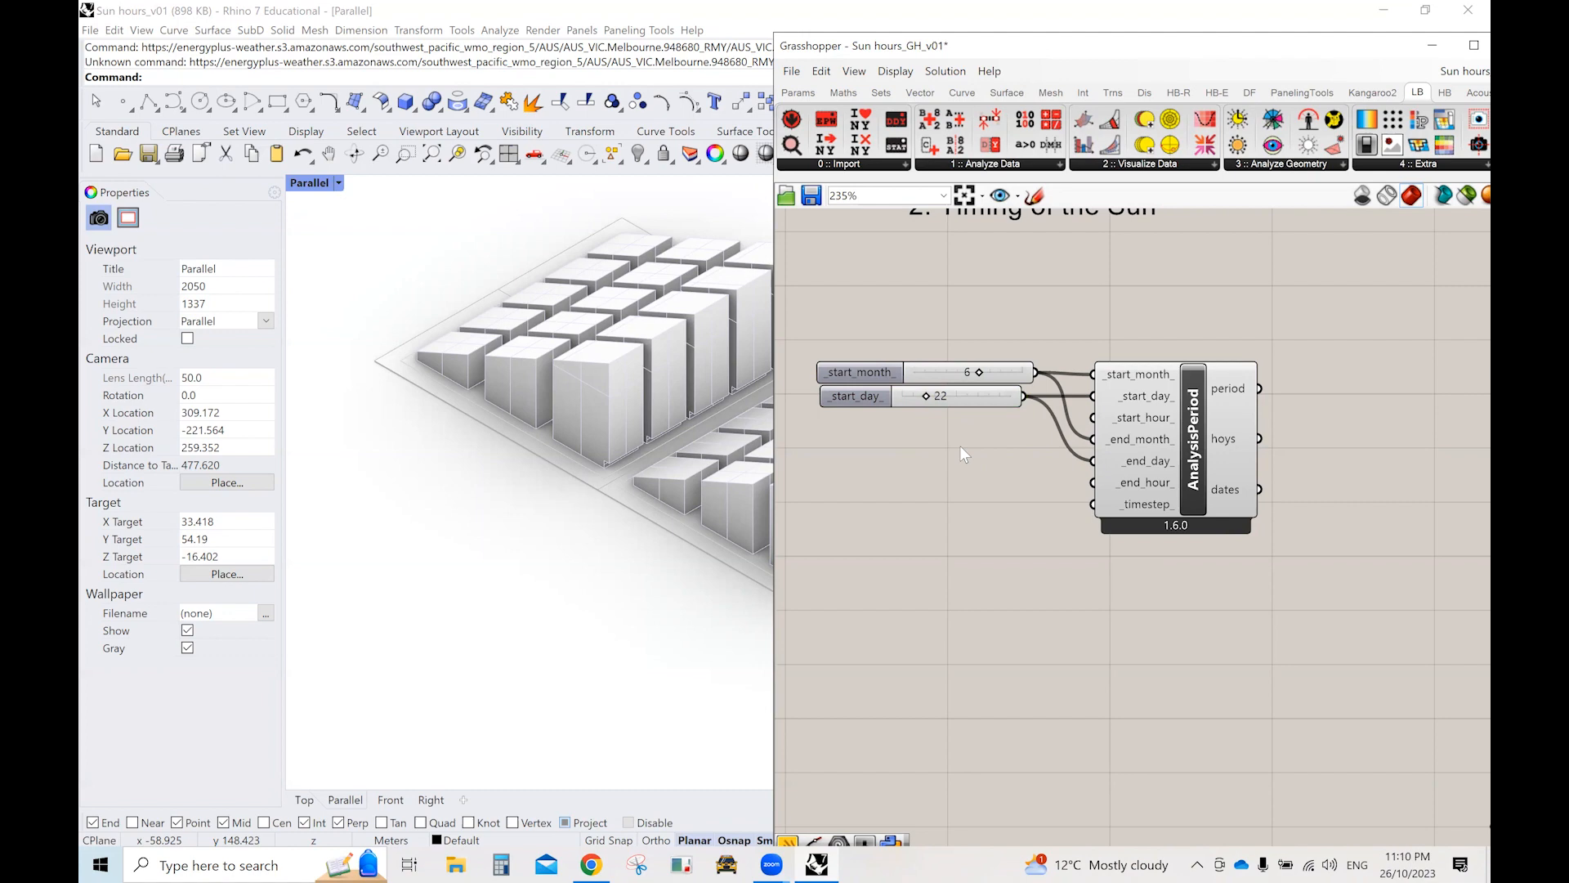
{"action": "double_click", "coordinate": [961, 449]}
{"action": "type", "text": "p"}
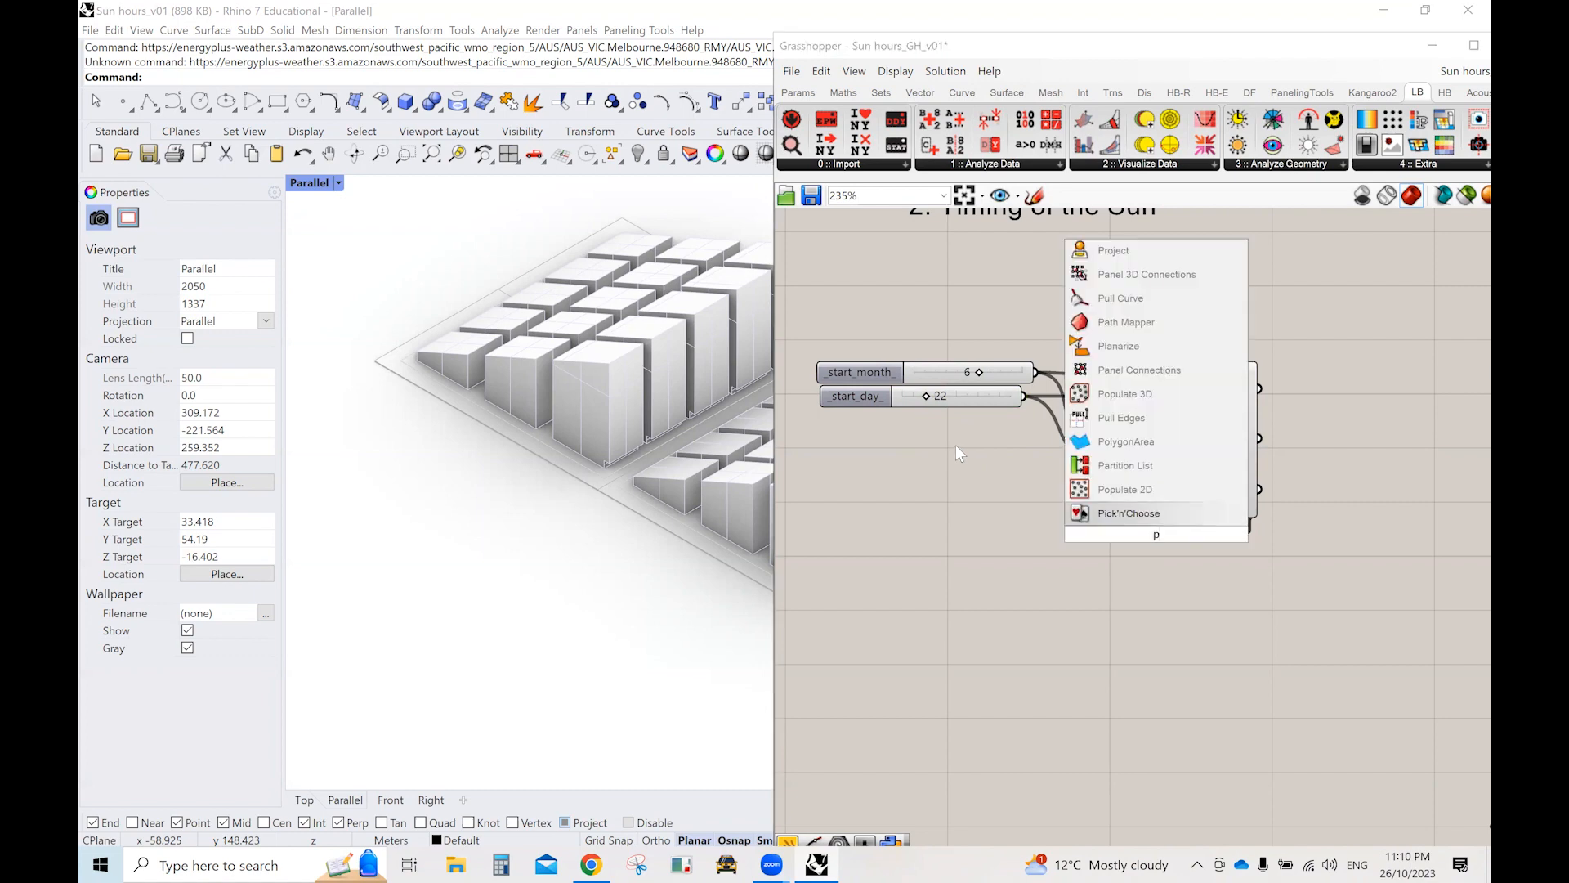
{"action": "type", "text": "anel"}
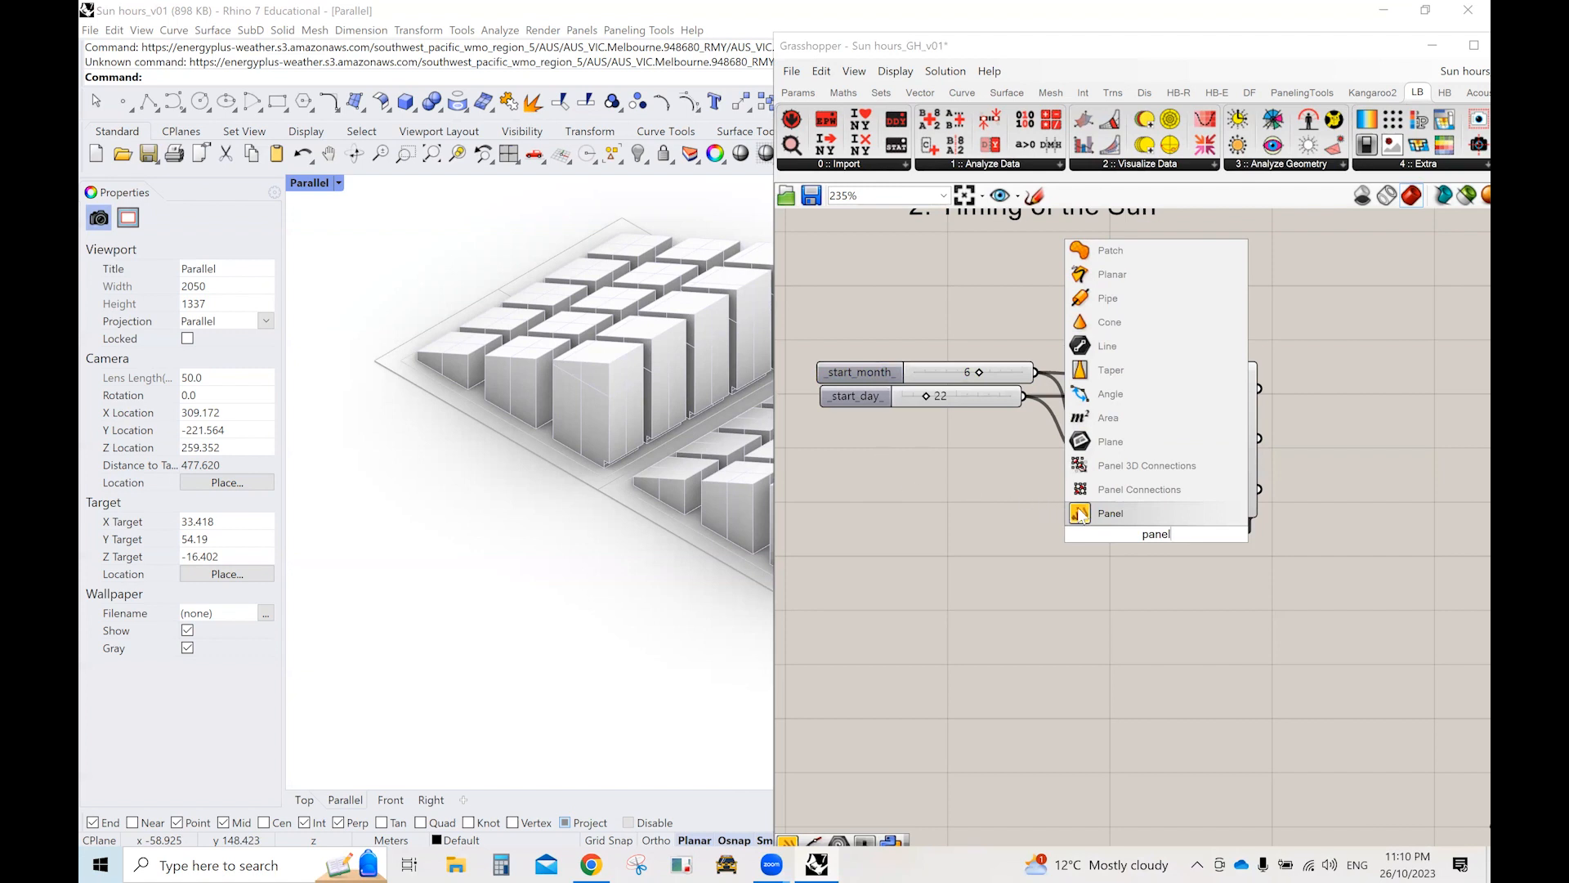
{"action": "left_click", "coordinate": [1079, 513]}
{"action": "left_click_drag", "start_coordinate": [1206, 546], "coordinate": [910, 473]}
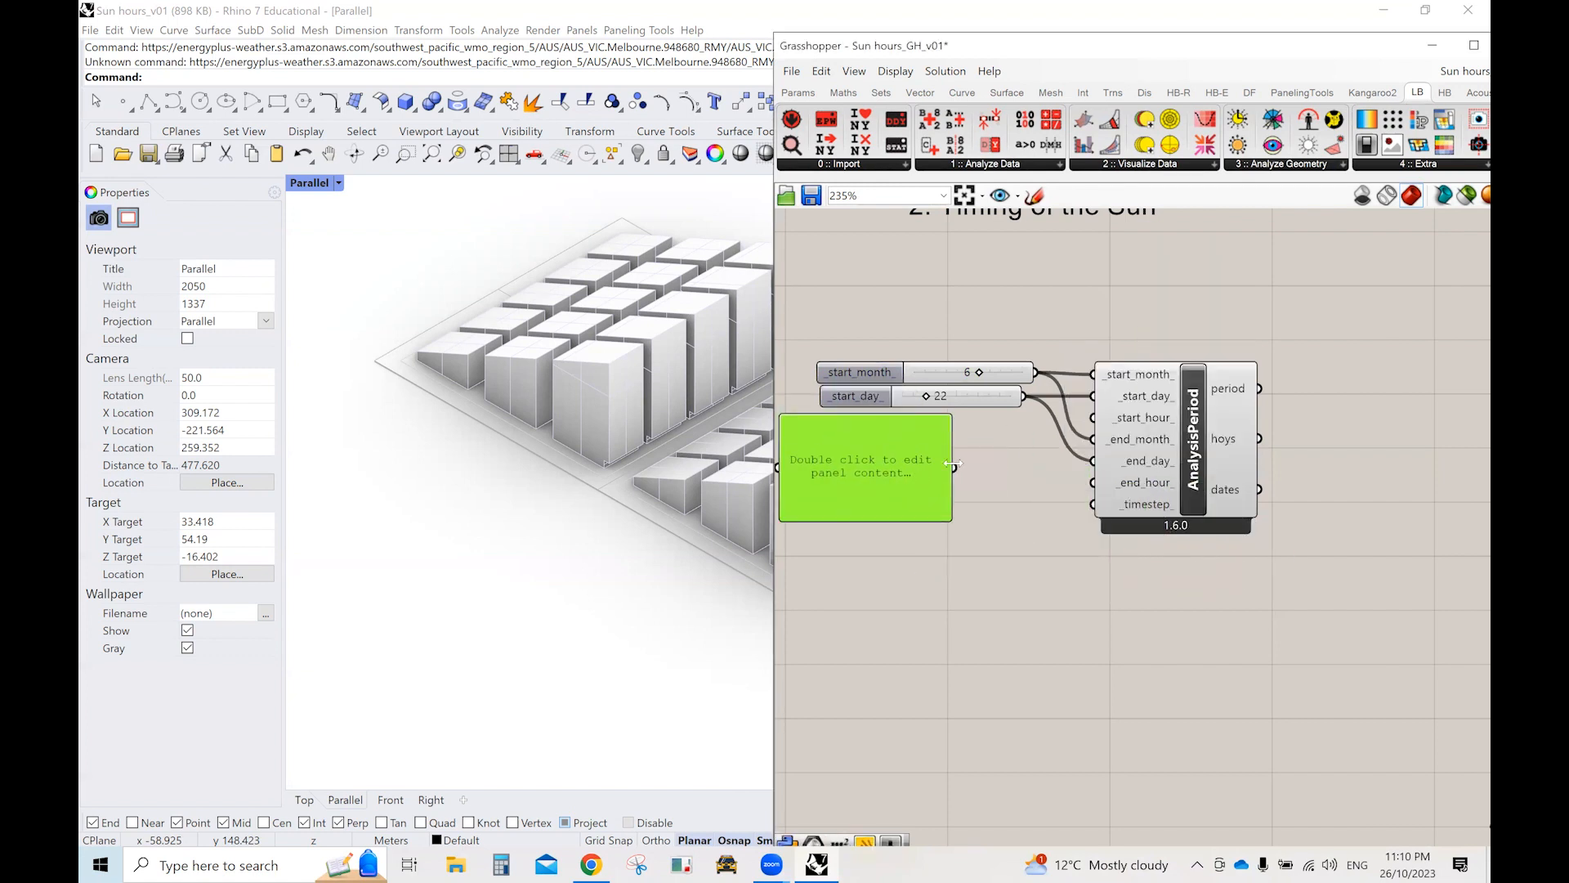
{"action": "left_click", "coordinate": [958, 421]}
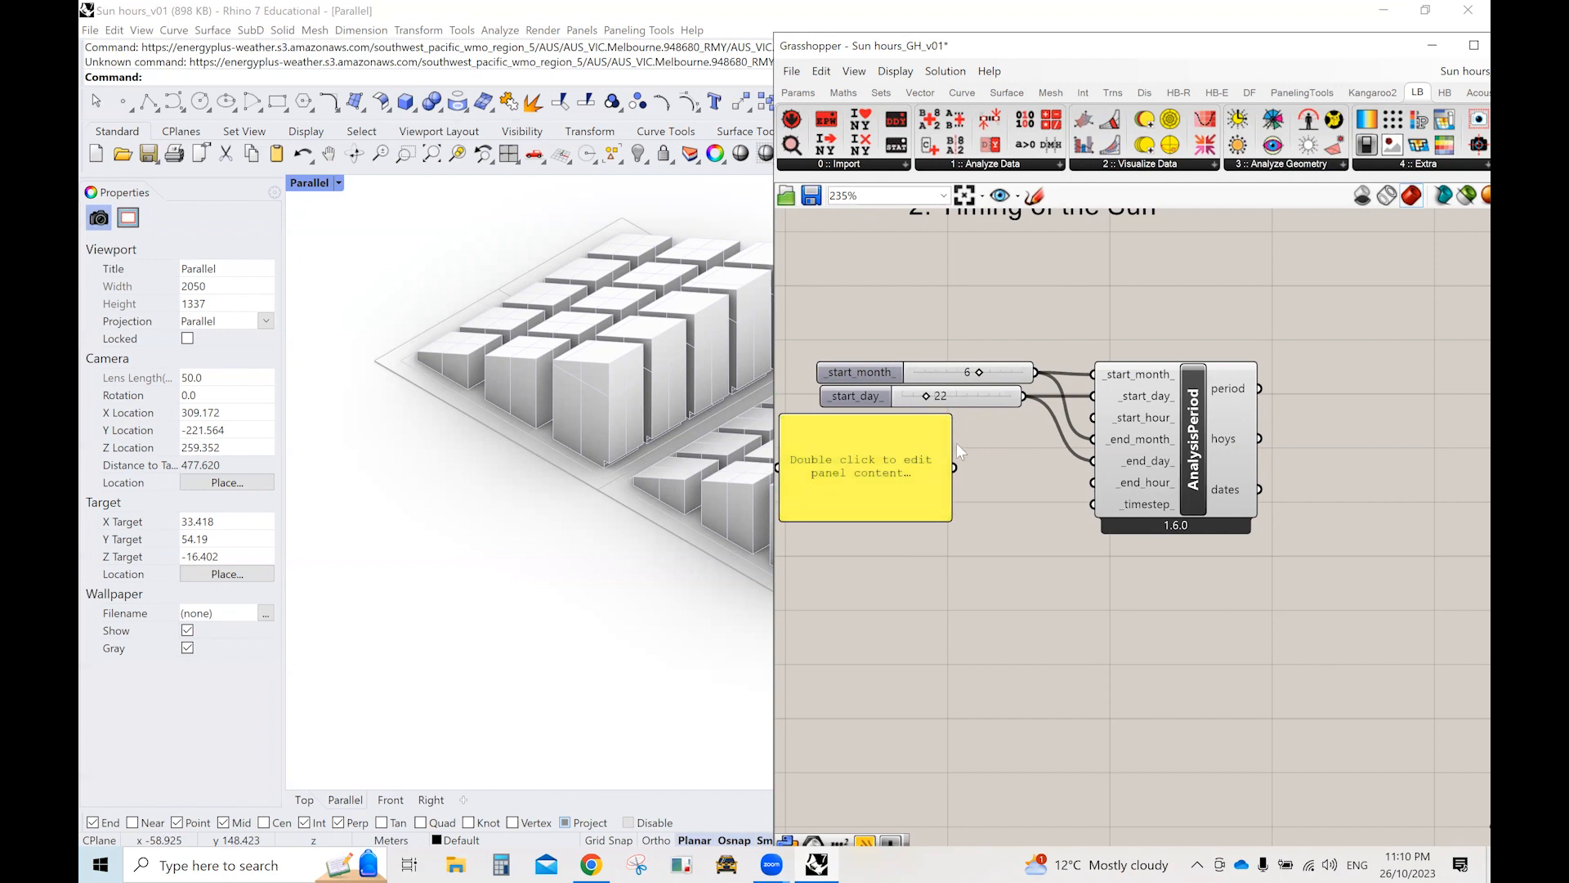
Shrink the new panel, set its content to 09 and connect it to the Analysis Period's _start_hour_ input.
{"action": "left_click", "coordinate": [952, 443]}
{"action": "left_click_drag", "start_coordinate": [951, 516], "coordinate": [888, 463]}
{"action": "double_click", "coordinate": [850, 445]}
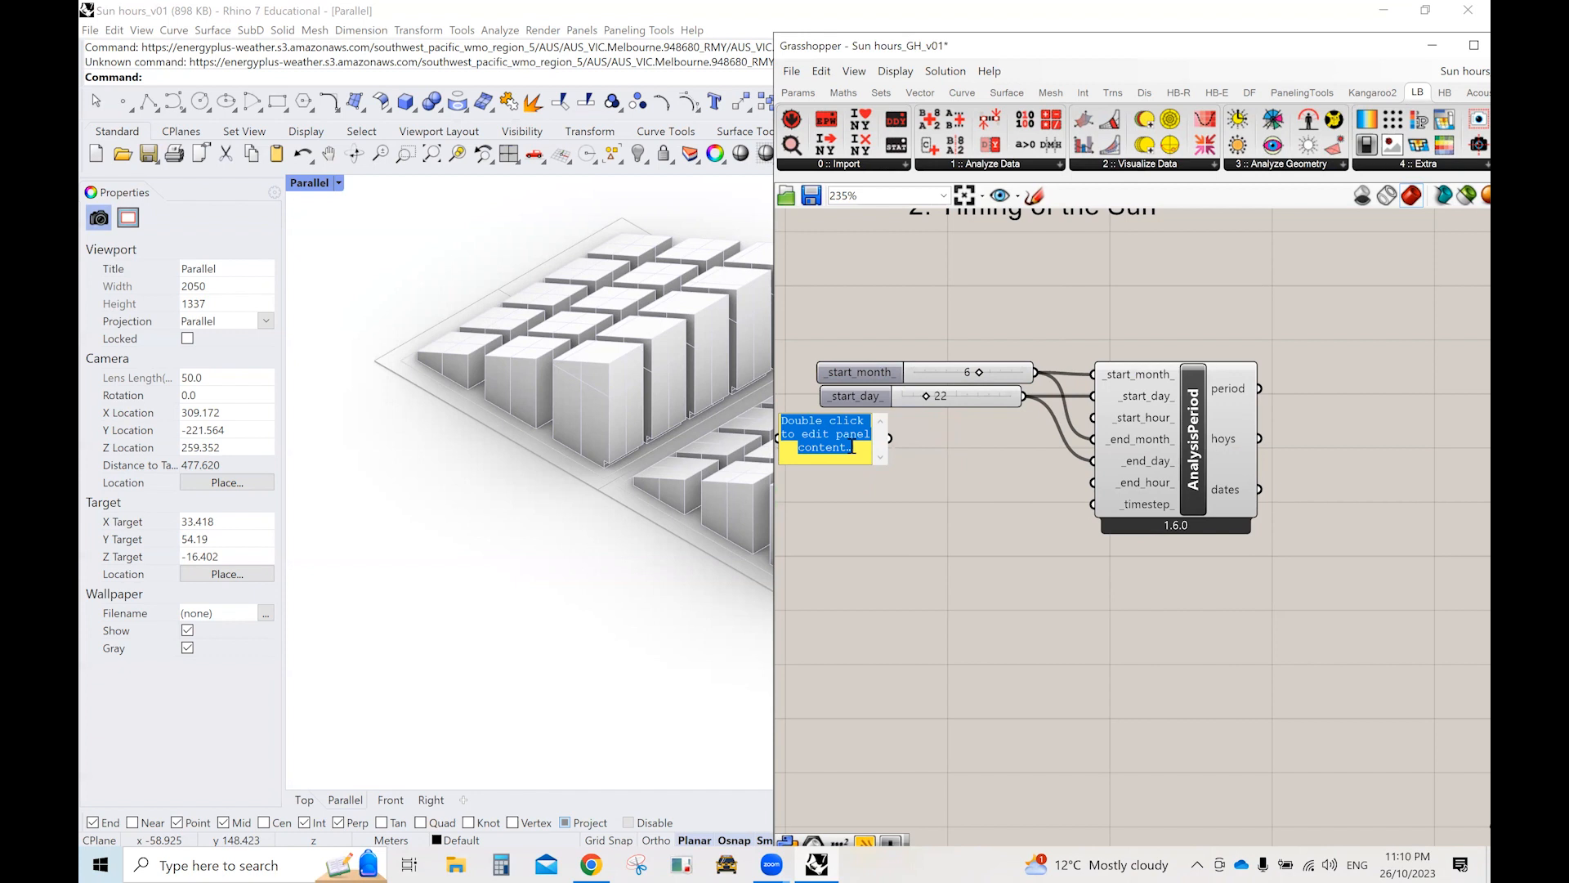
{"action": "type", "text": "09"}
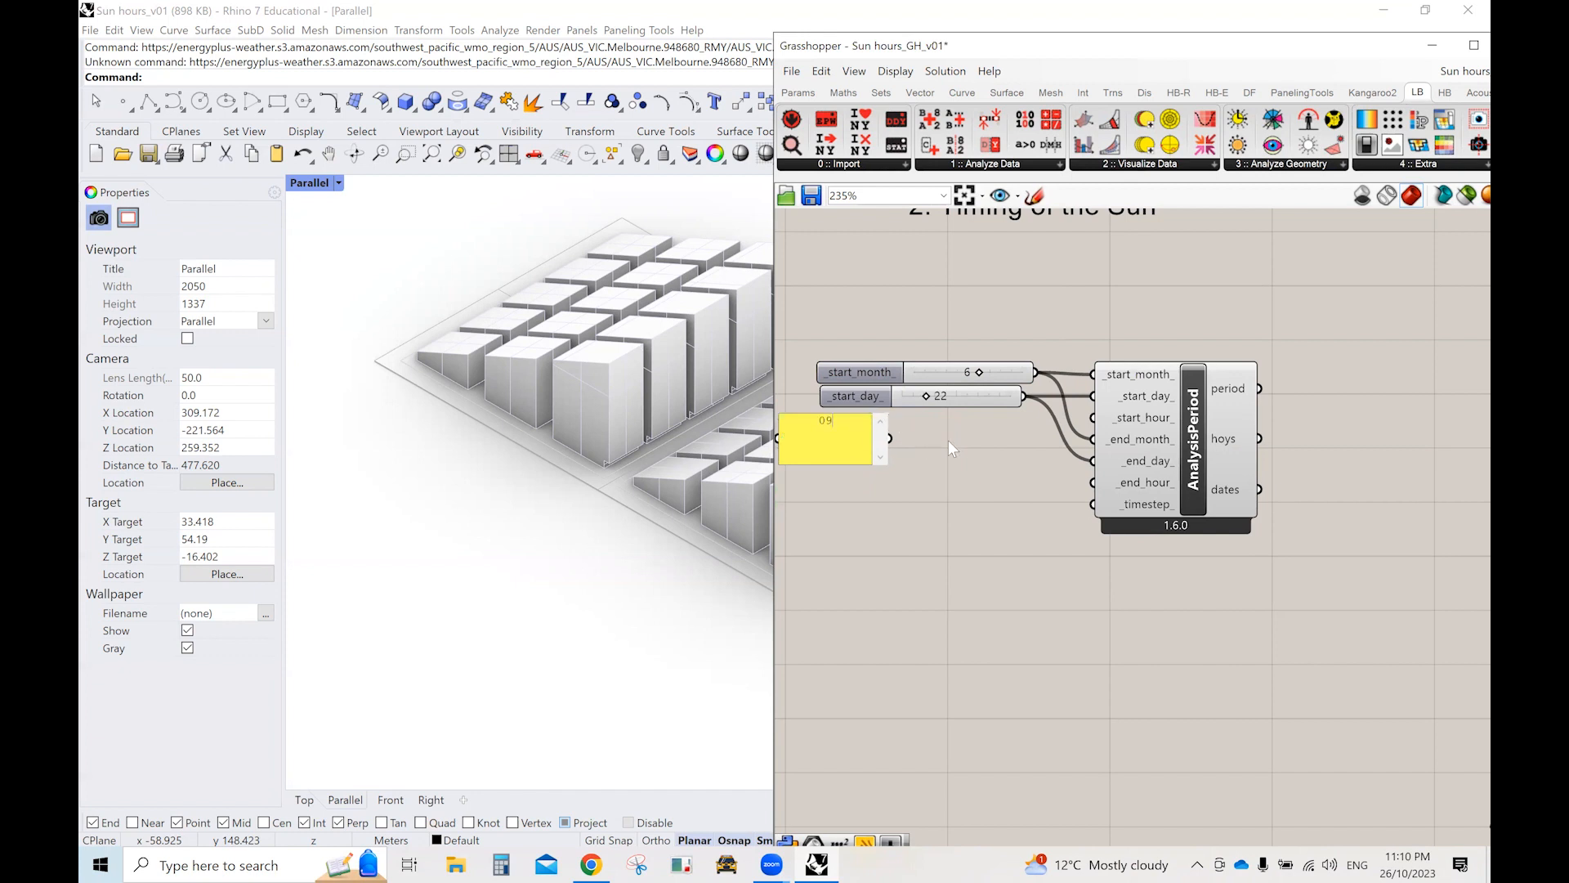
{"action": "left_click", "coordinate": [948, 440]}
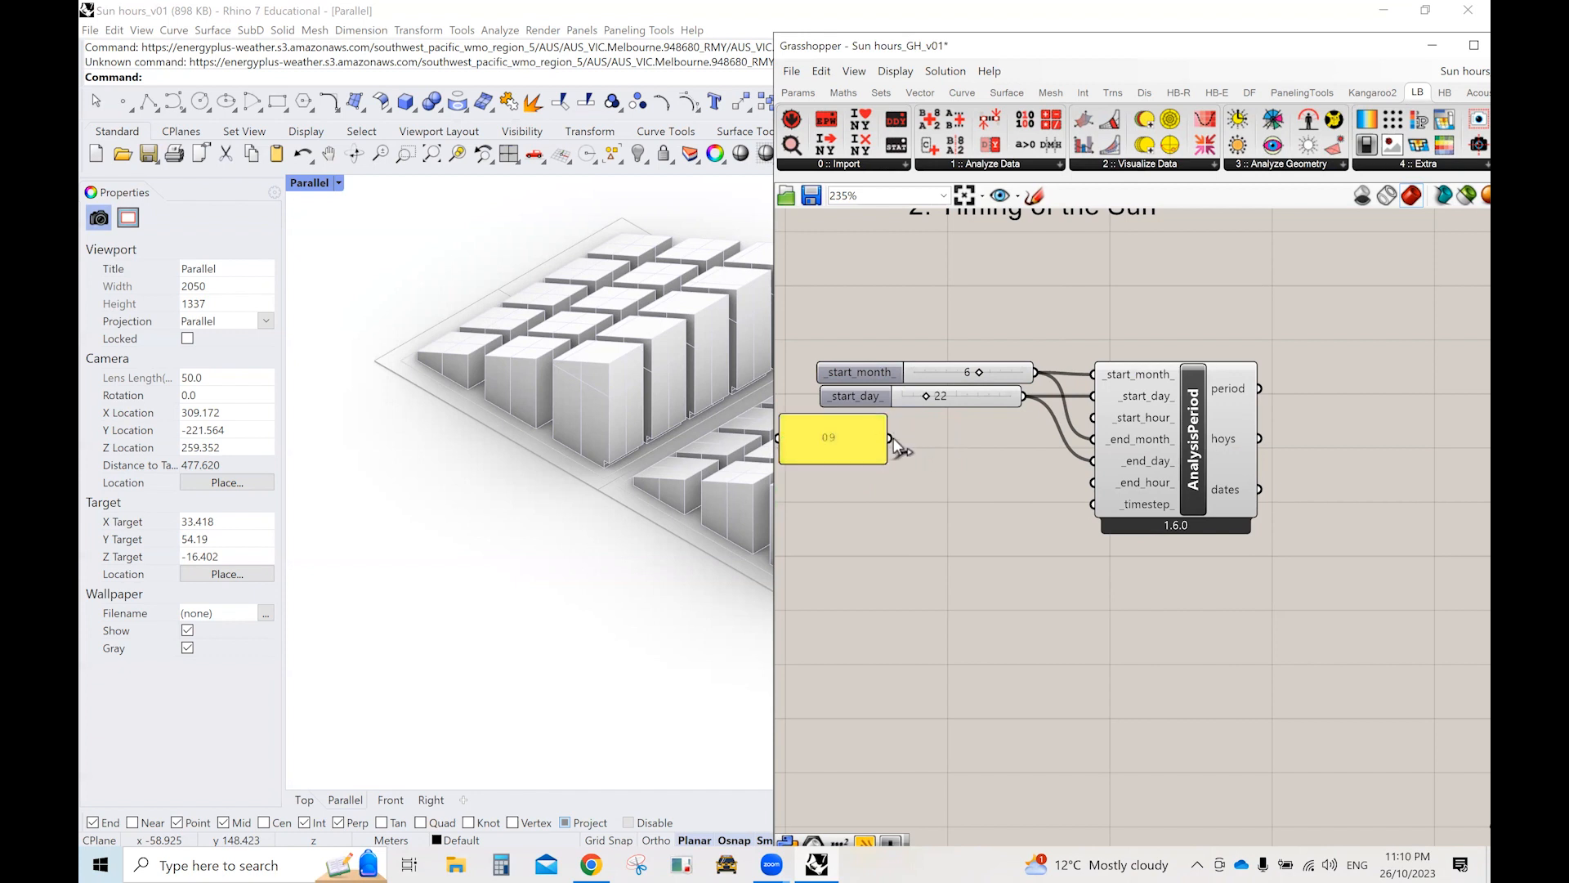
{"action": "left_click_drag", "start_coordinate": [890, 439], "coordinate": [1093, 418]}
Duplicate the 09 panel, set the copy to 15, connect it to _end_hour_, and align the 09 panel under the sliders.
{"action": "left_click", "coordinate": [869, 450]}
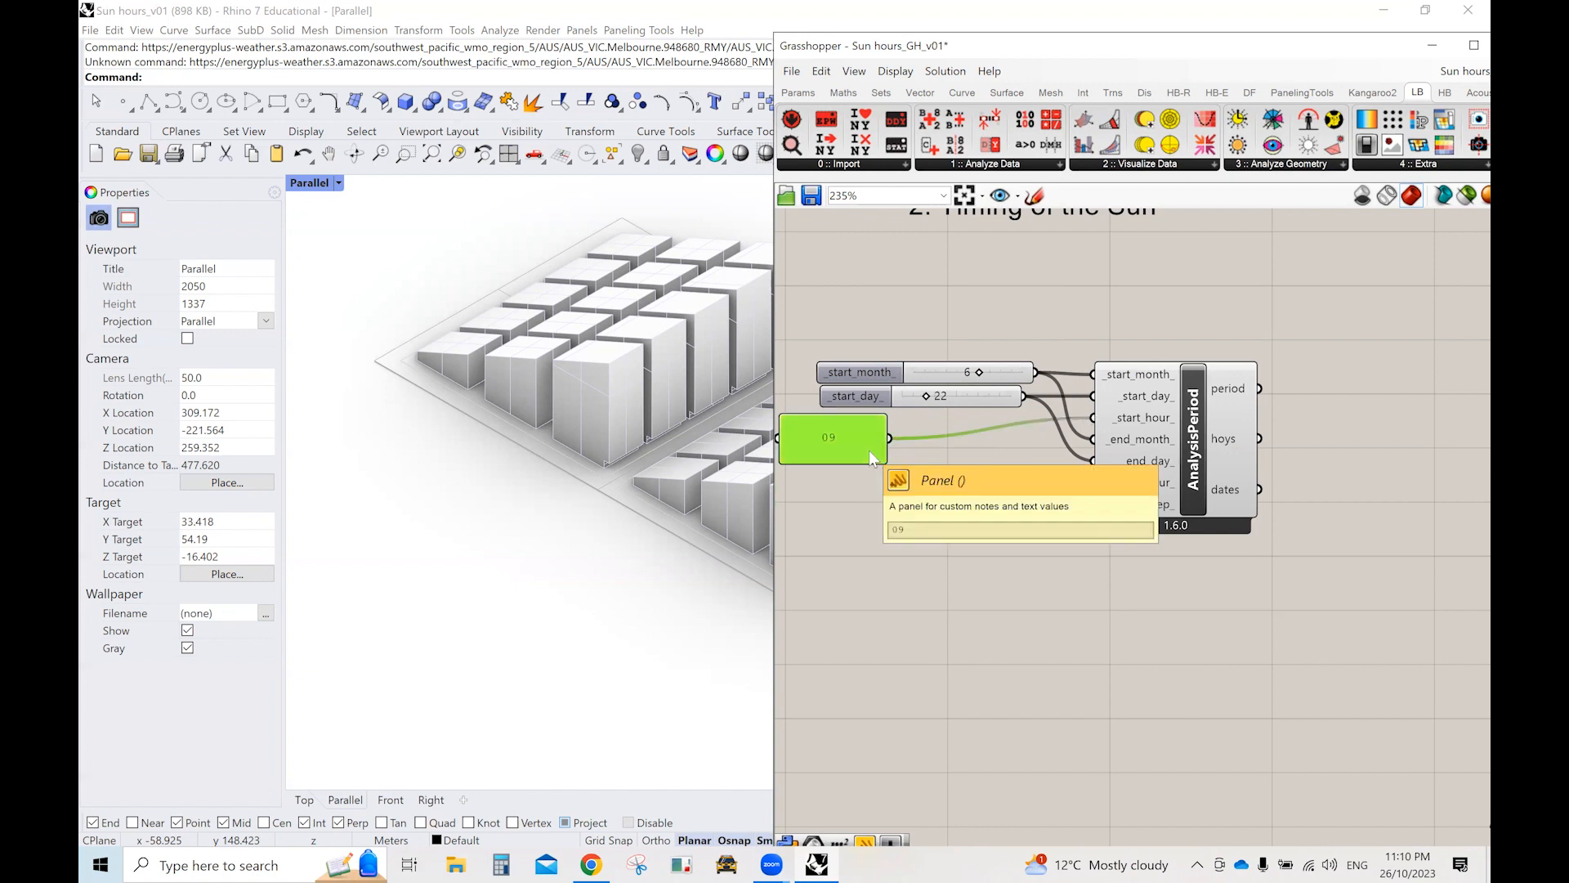
{"action": "key", "text": "ctrl+c"}
{"action": "key", "text": "ctrl+v"}
{"action": "left_click_drag", "start_coordinate": [894, 466], "coordinate": [955, 526]}
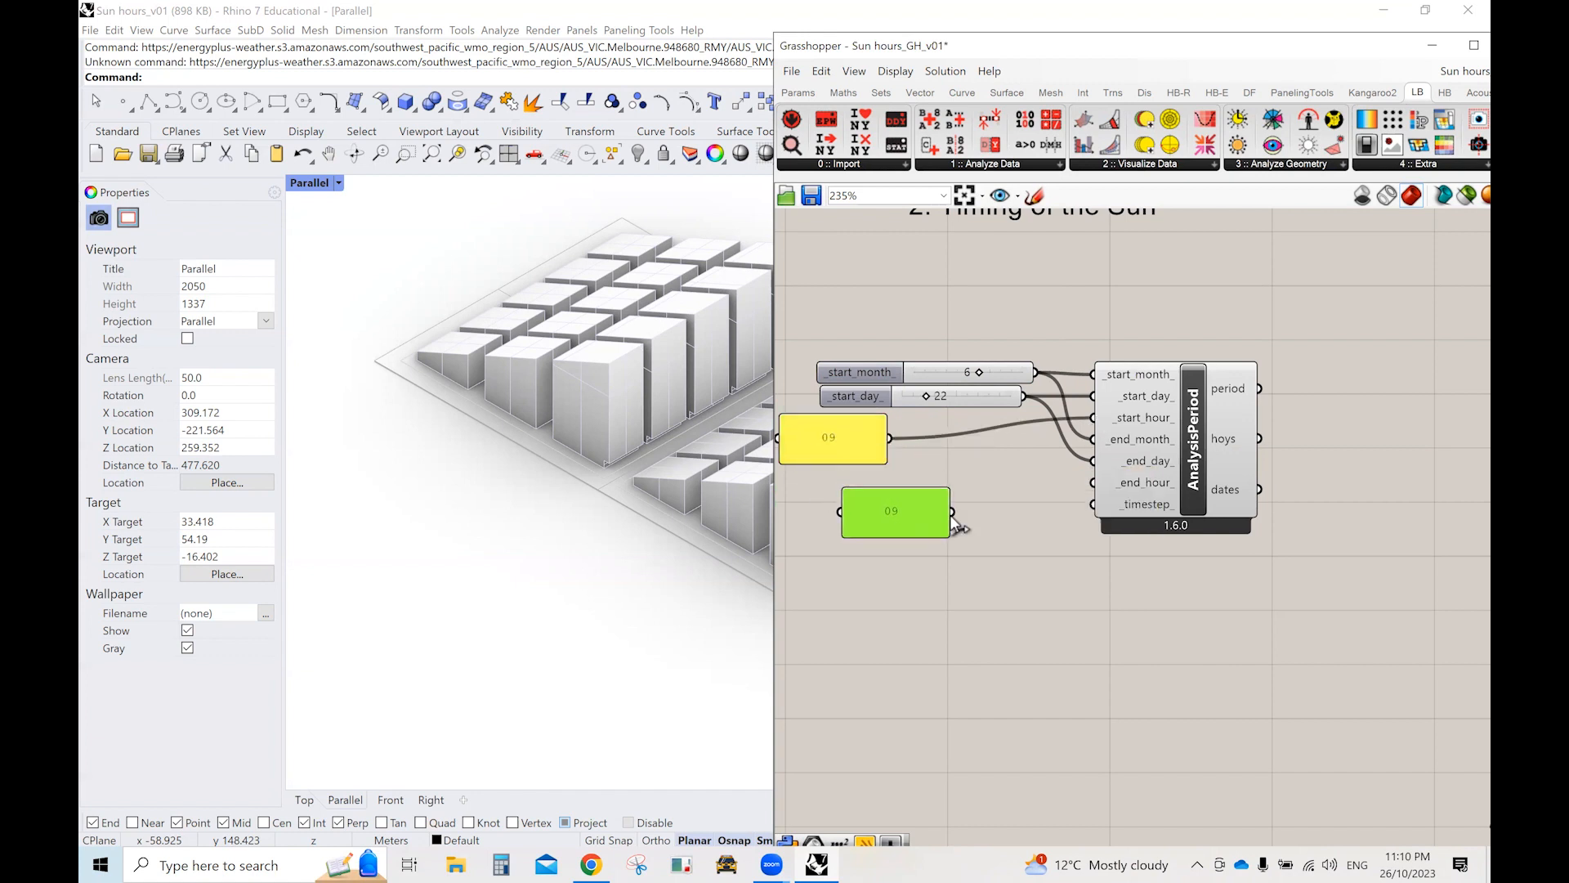
{"action": "double_click", "coordinate": [897, 507]}
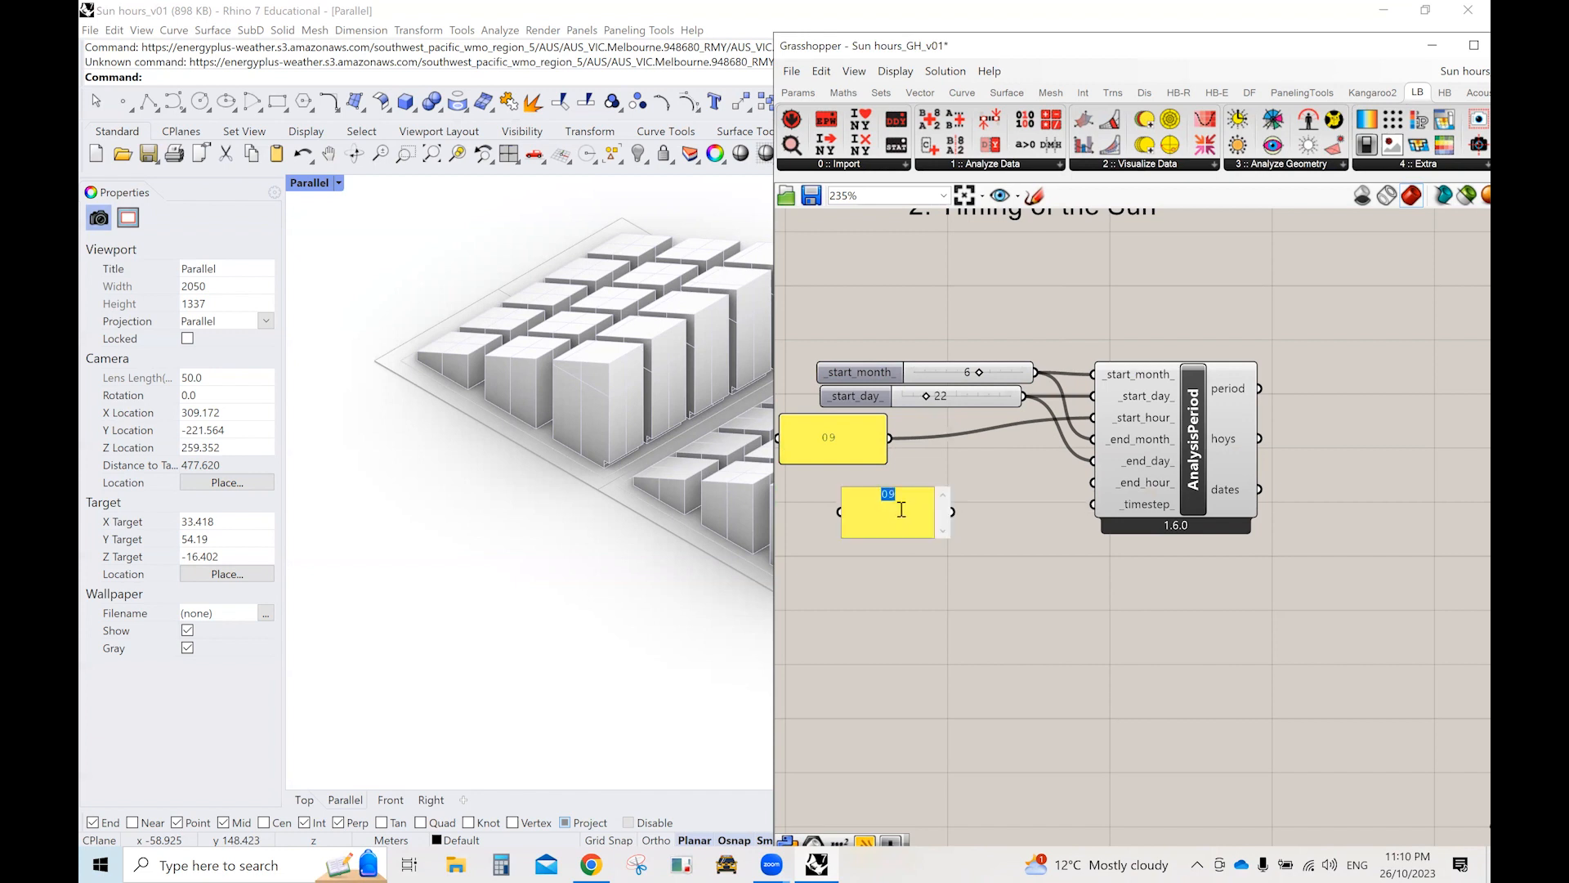
{"action": "key", "text": "BackSpace"}
{"action": "type", "text": "15"}
{"action": "left_click", "coordinate": [1009, 522]}
{"action": "left_click_drag", "start_coordinate": [955, 511], "coordinate": [1094, 461]}
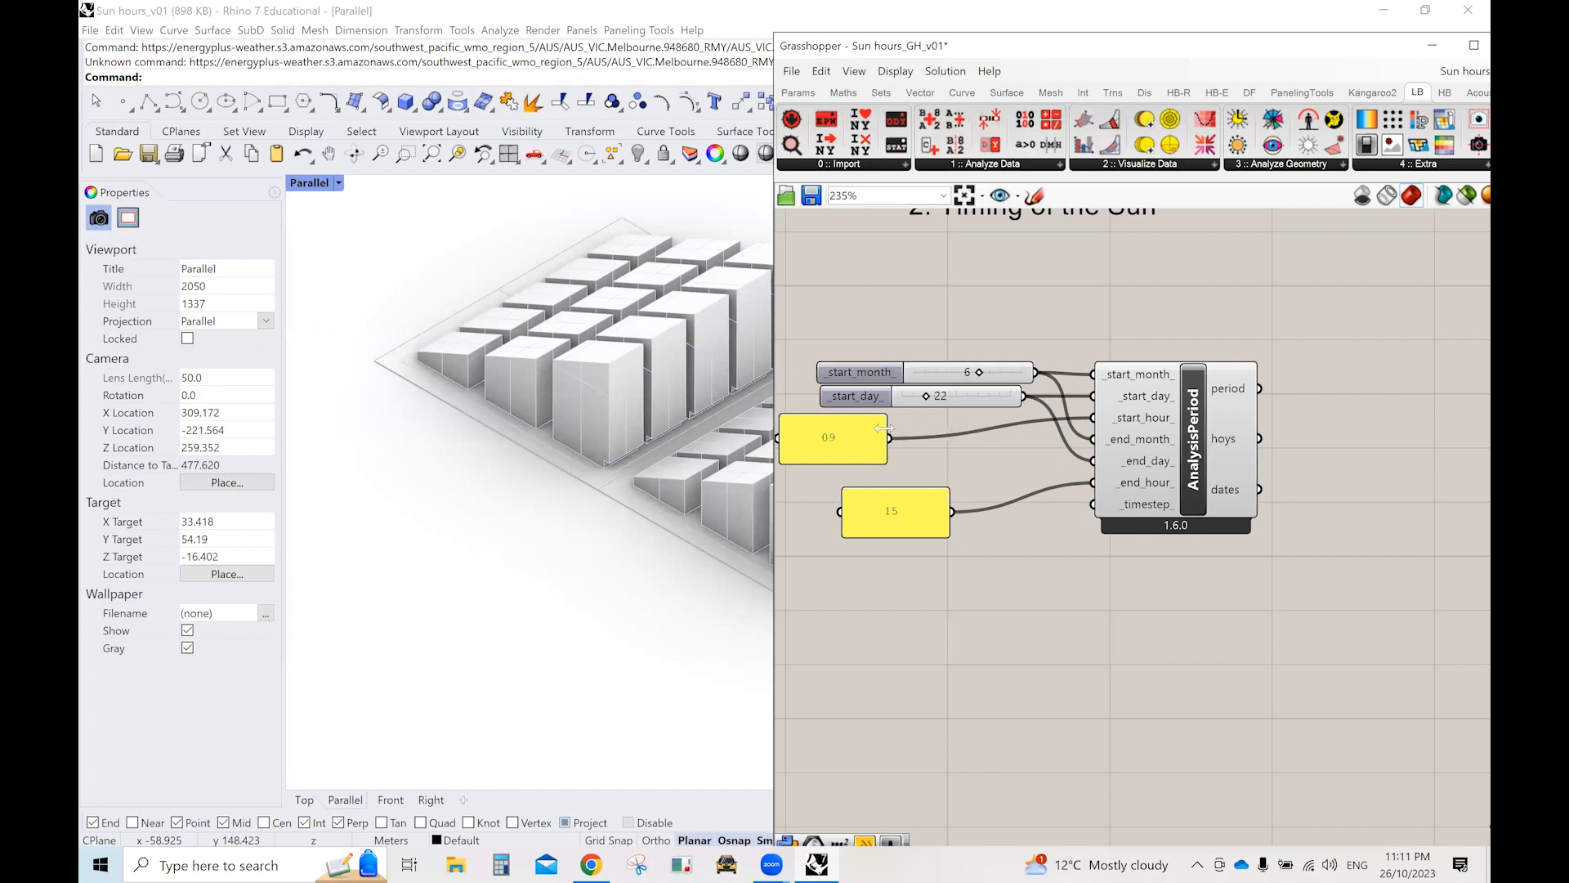
{"action": "left_click_drag", "start_coordinate": [885, 435], "coordinate": [923, 440]}
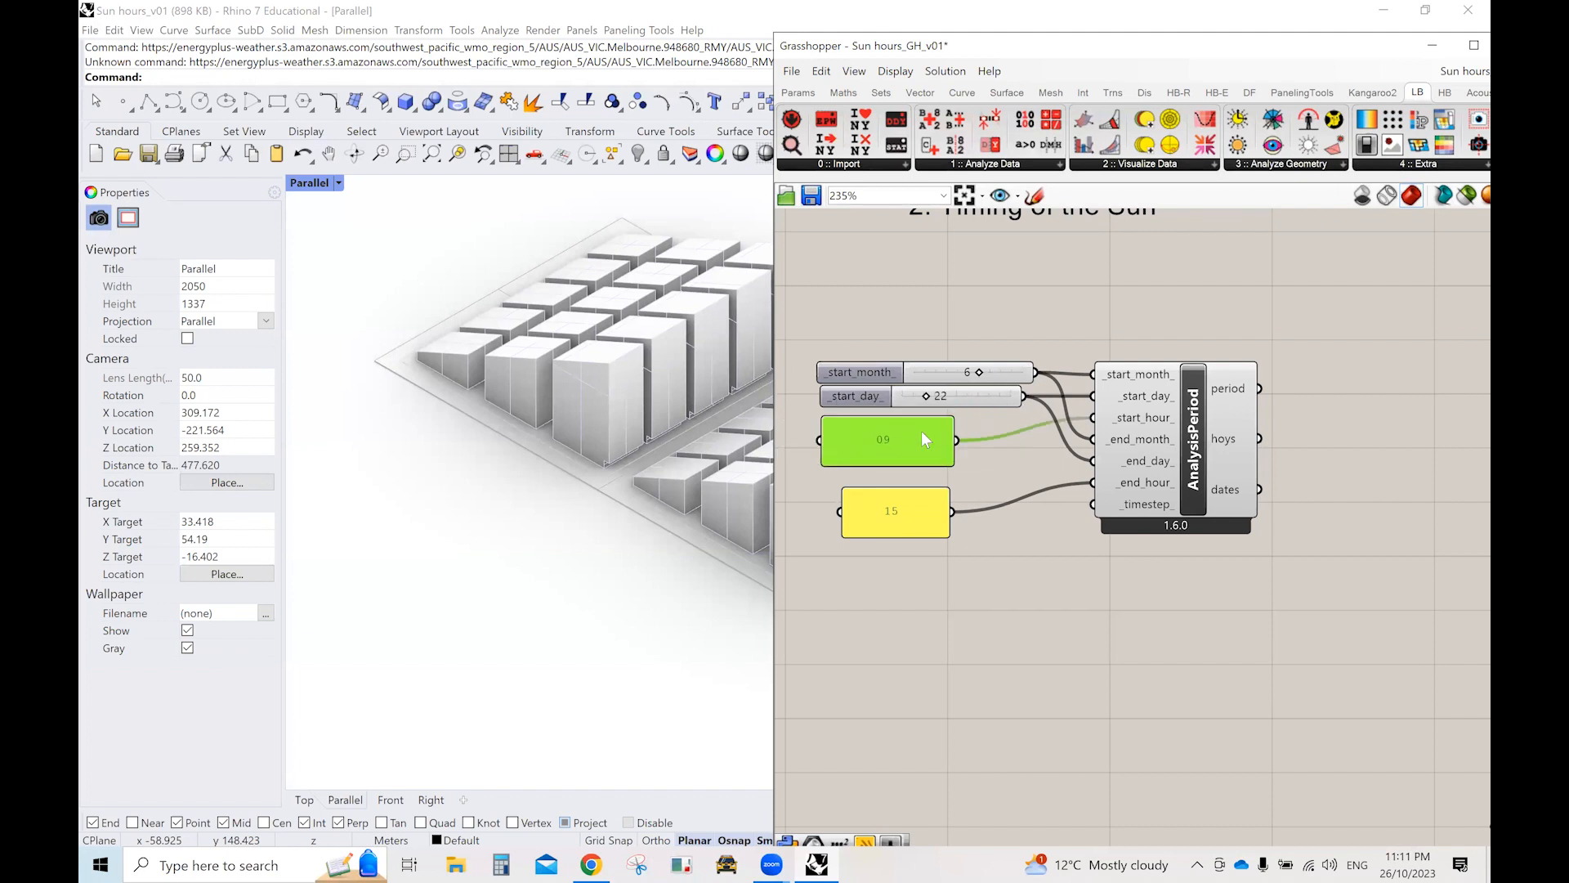
Add an LB SunPath component under the "3. Create Sunpath" heading.
{"action": "scroll", "coordinate": [1120, 498], "scroll_direction": "down", "scroll_amount": 2}
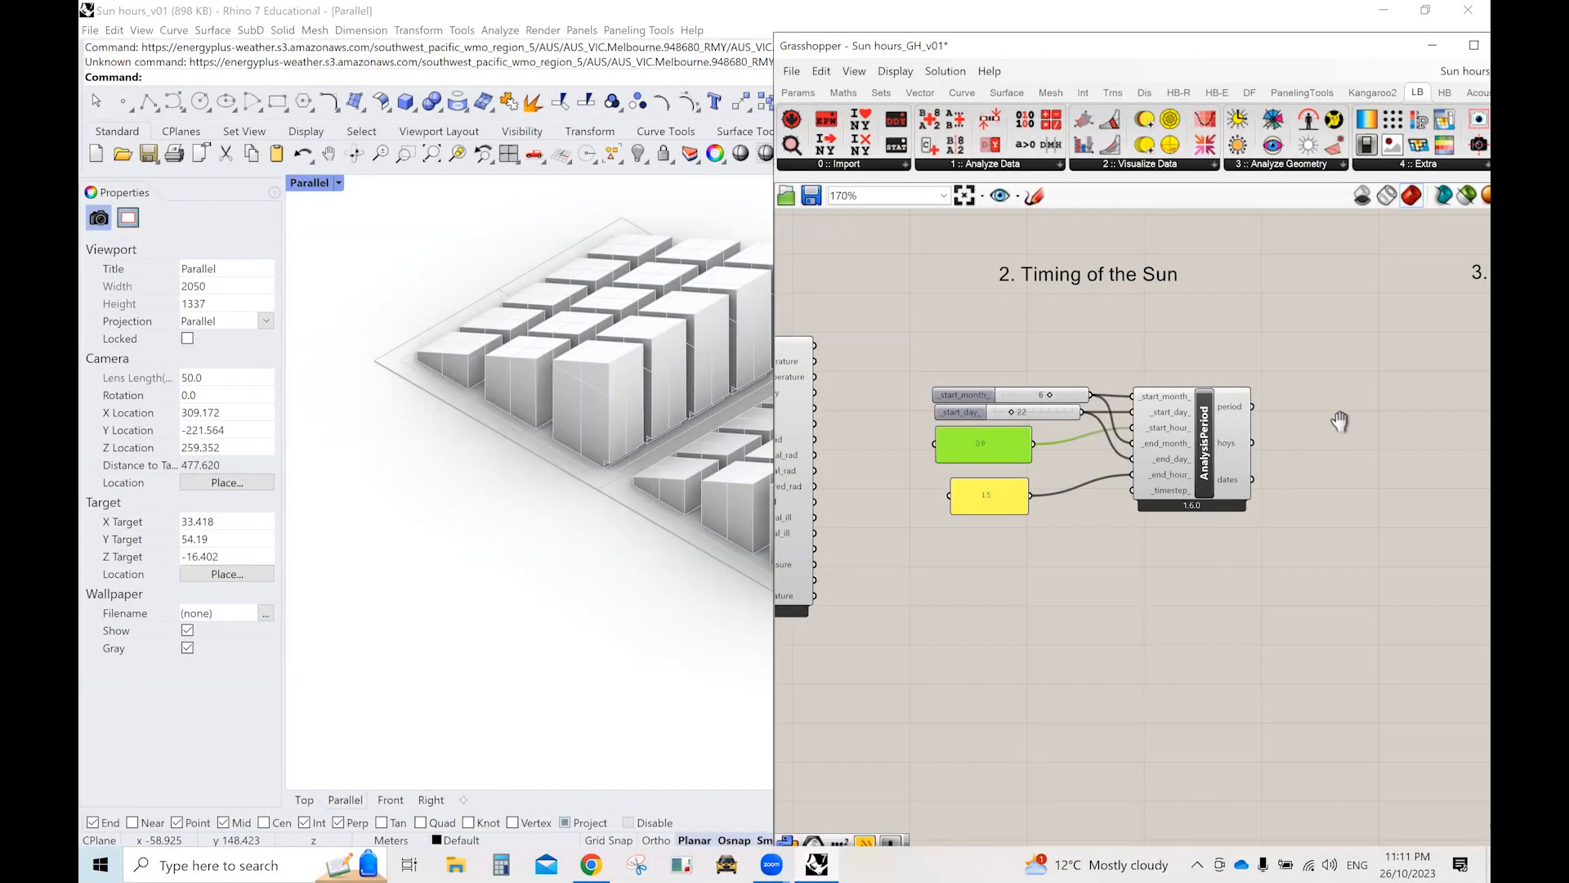
{"action": "right_click_drag", "start_coordinate": [1341, 421], "coordinate": [1010, 440]}
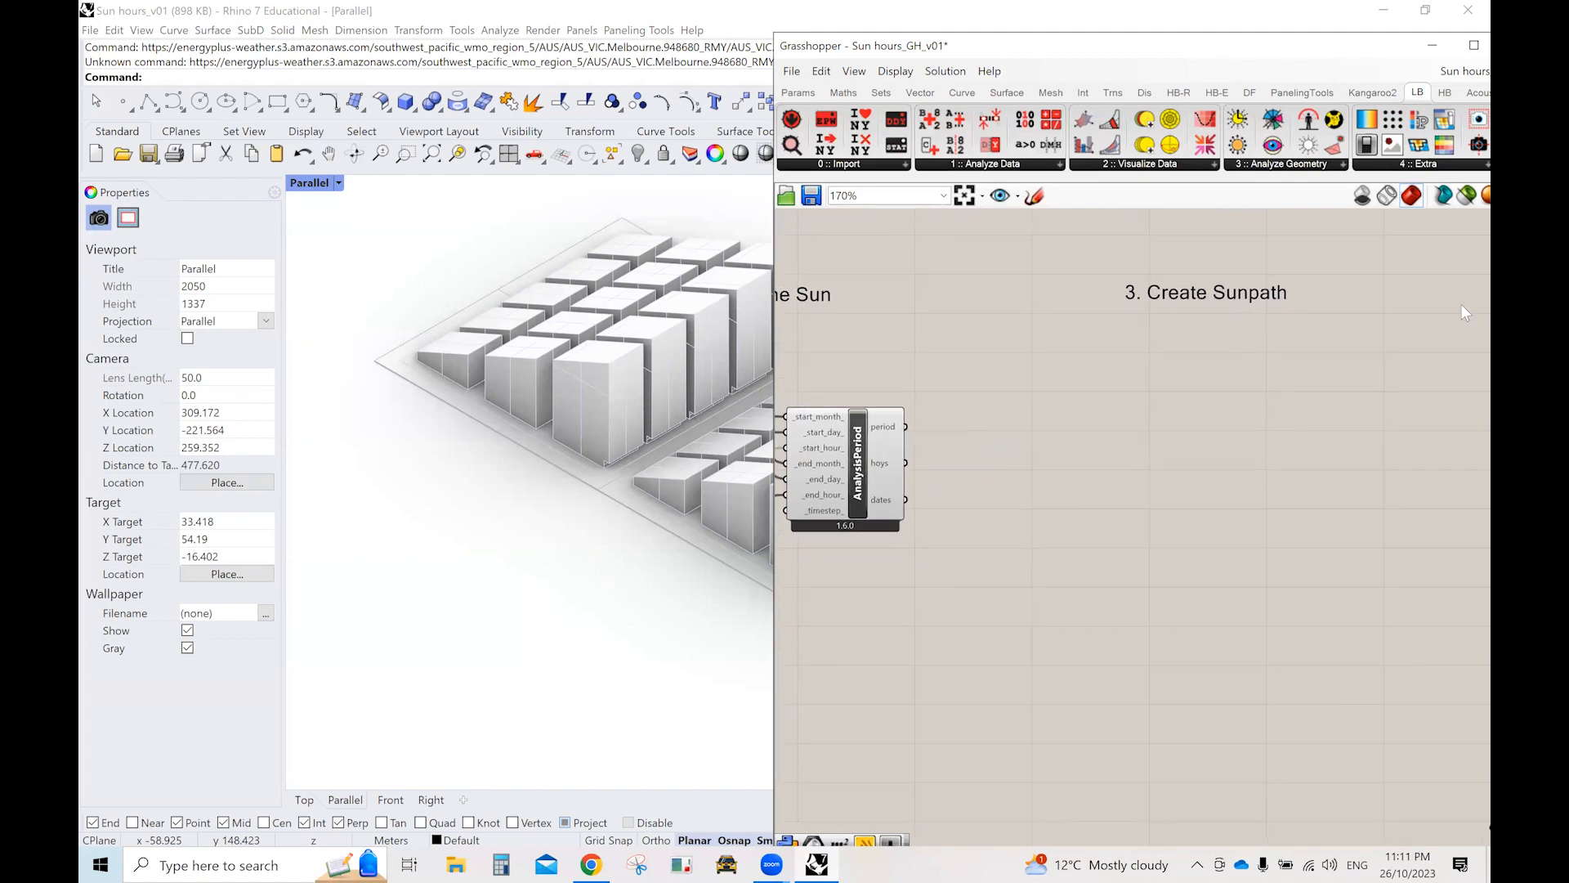
{"action": "left_click", "coordinate": [1216, 166]}
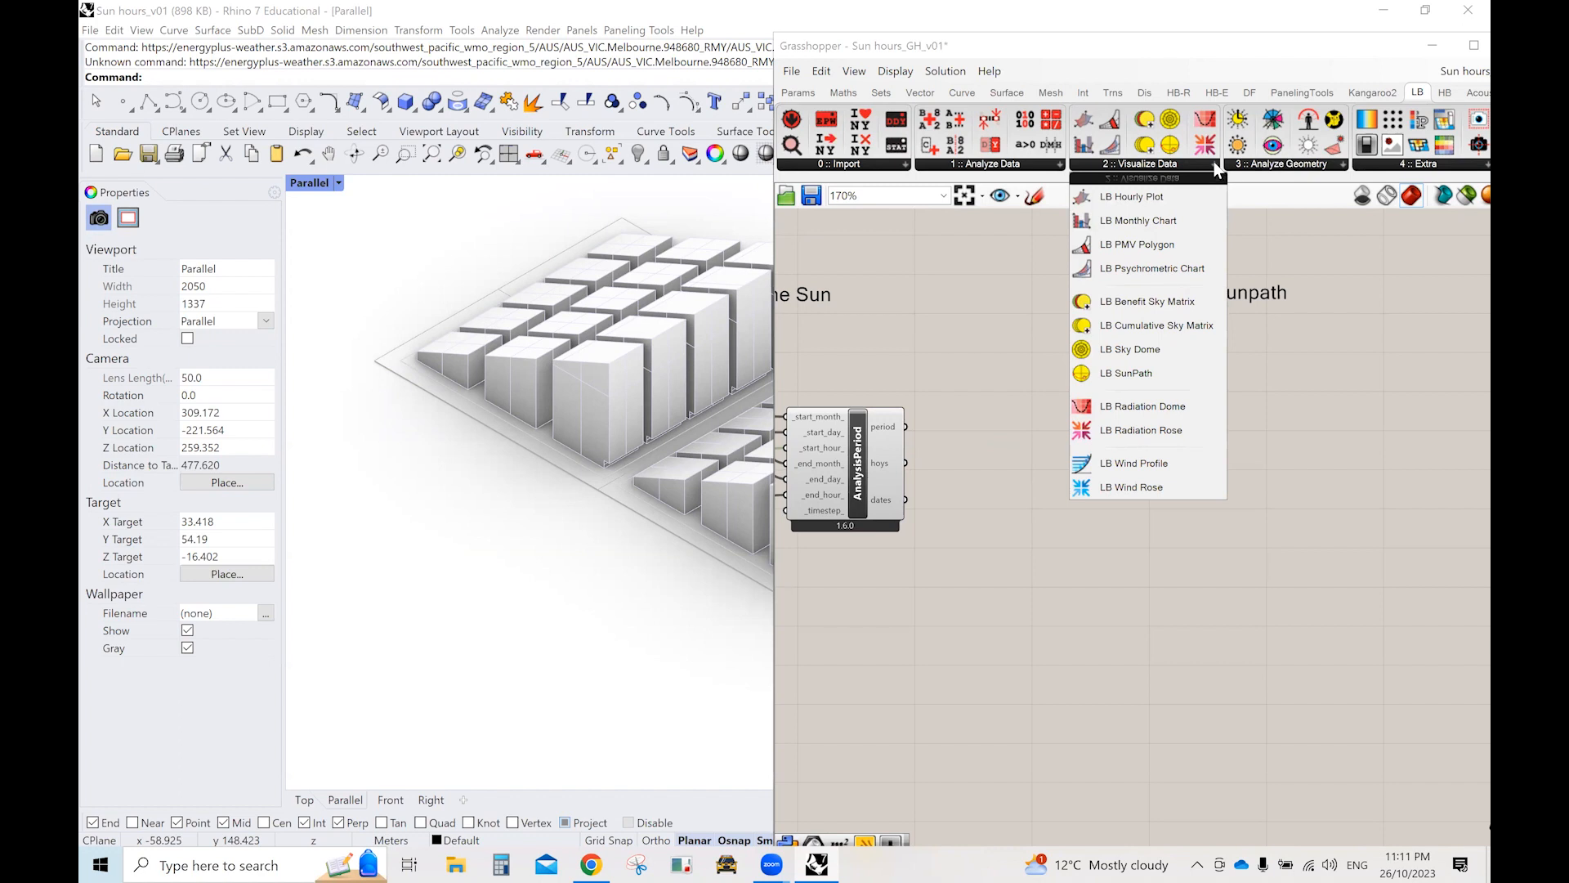
{"action": "left_click", "coordinate": [1149, 382]}
{"action": "left_click", "coordinate": [1241, 436]}
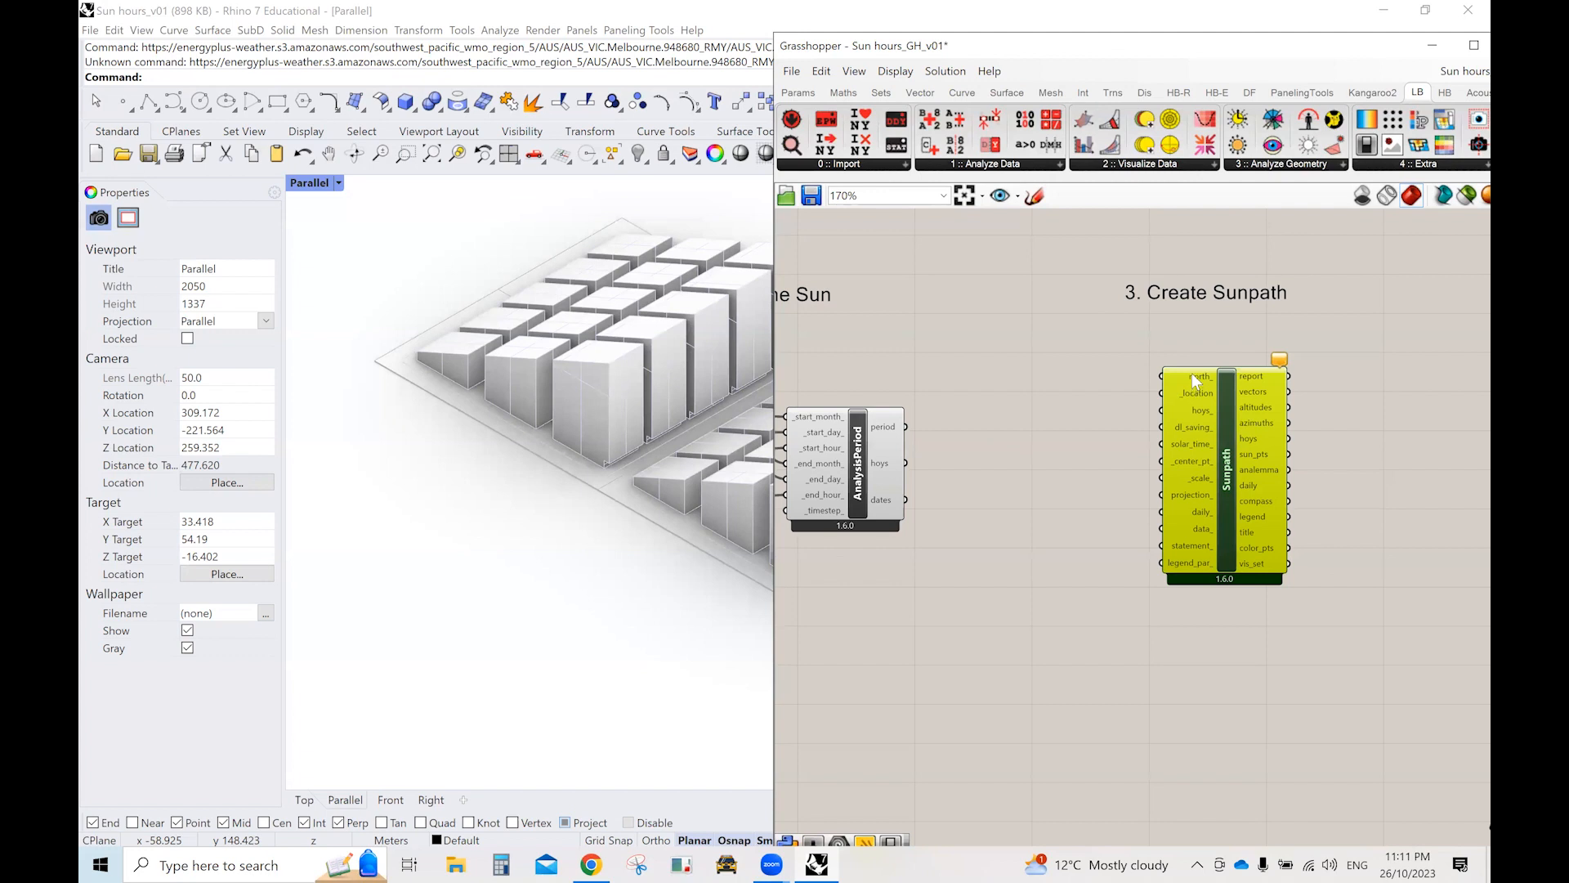
Read the Sunpath's north_ input description and examine the city block's orientation in Rhino's Top view.
{"action": "mouse_move", "coordinate": [1192, 378]}
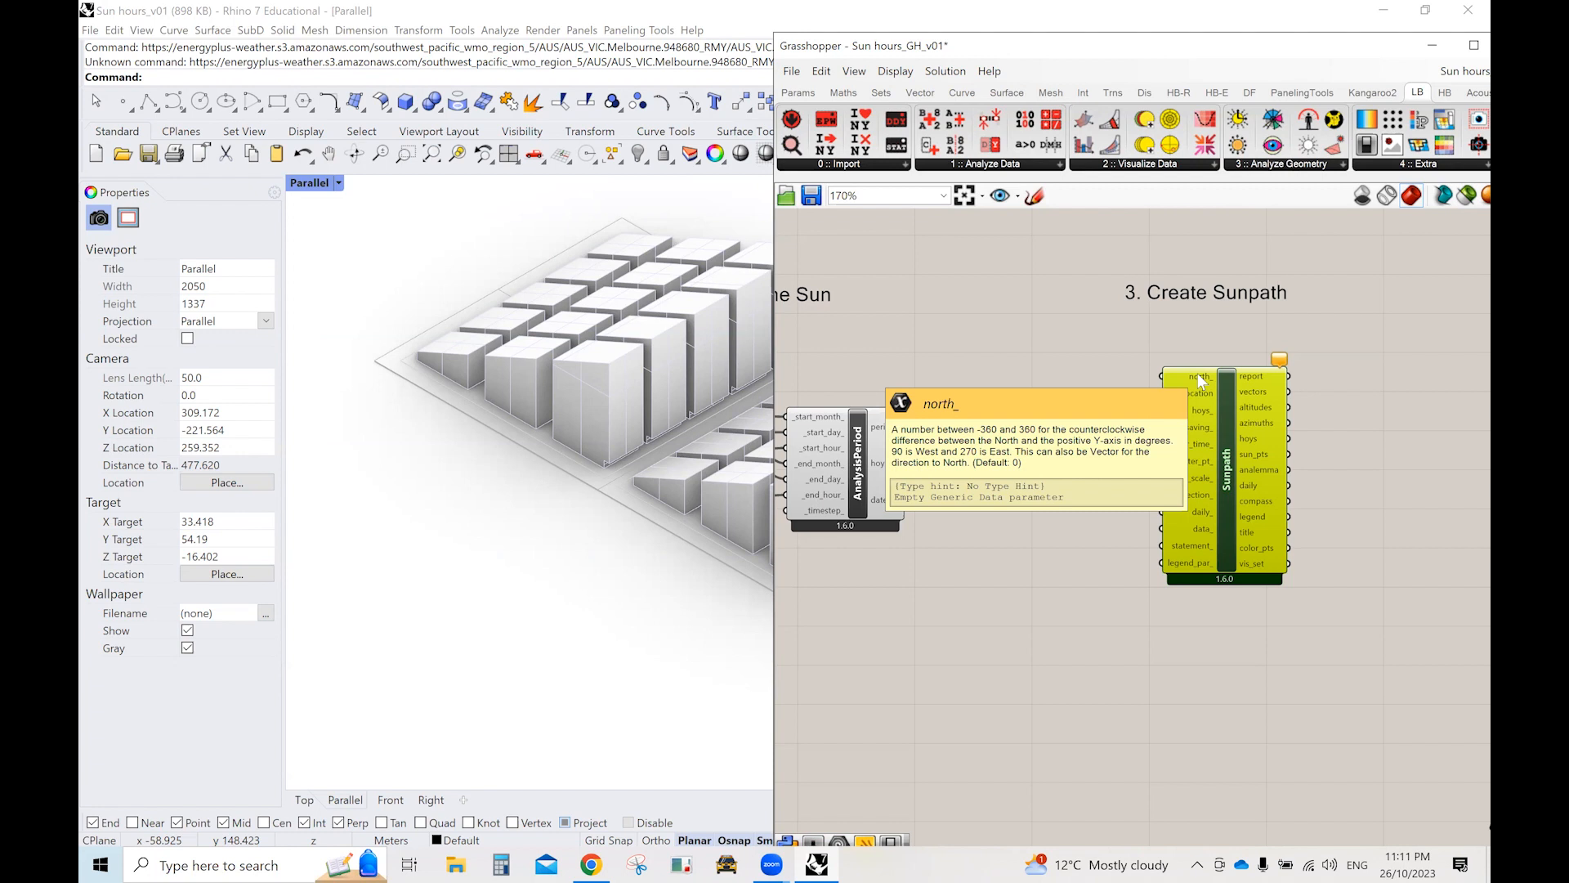
{"action": "left_click", "coordinate": [1040, 322]}
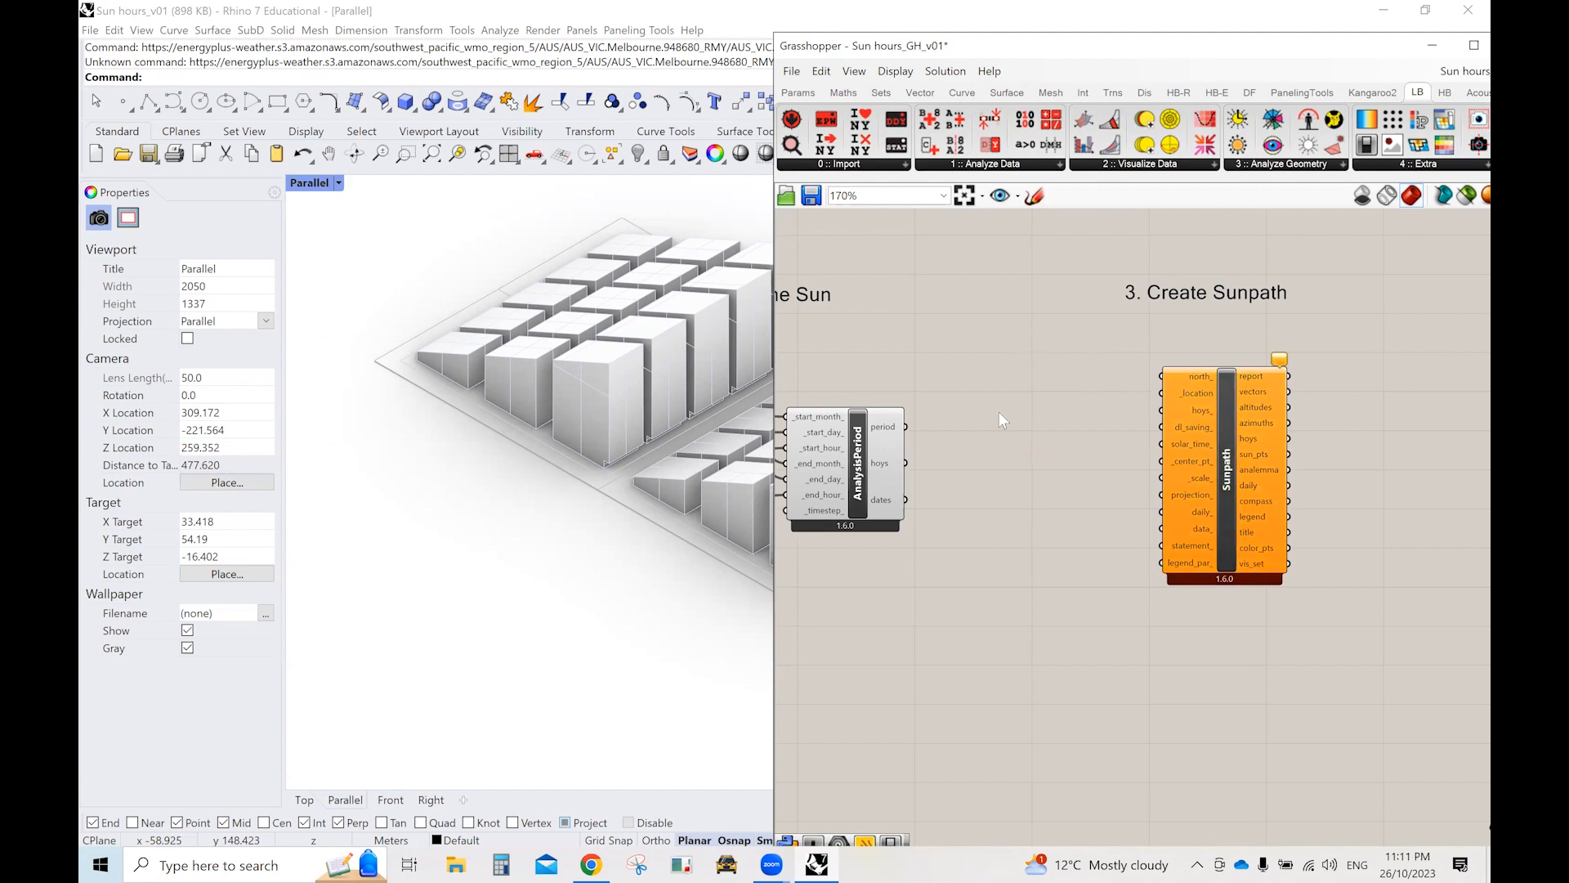
{"action": "left_click", "coordinate": [516, 622]}
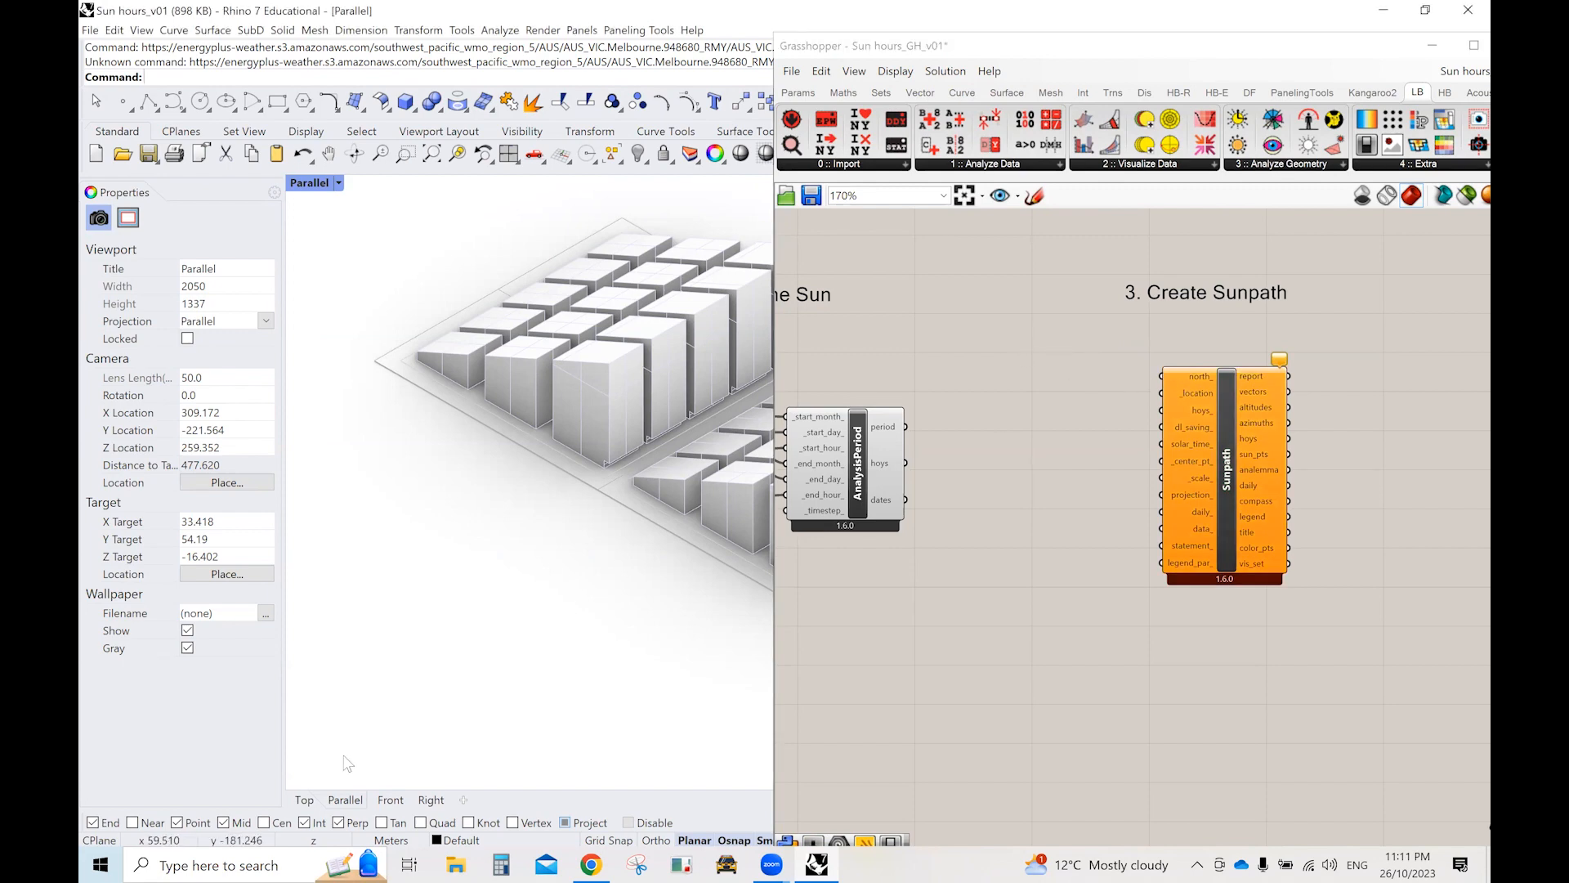
{"action": "left_click", "coordinate": [303, 800]}
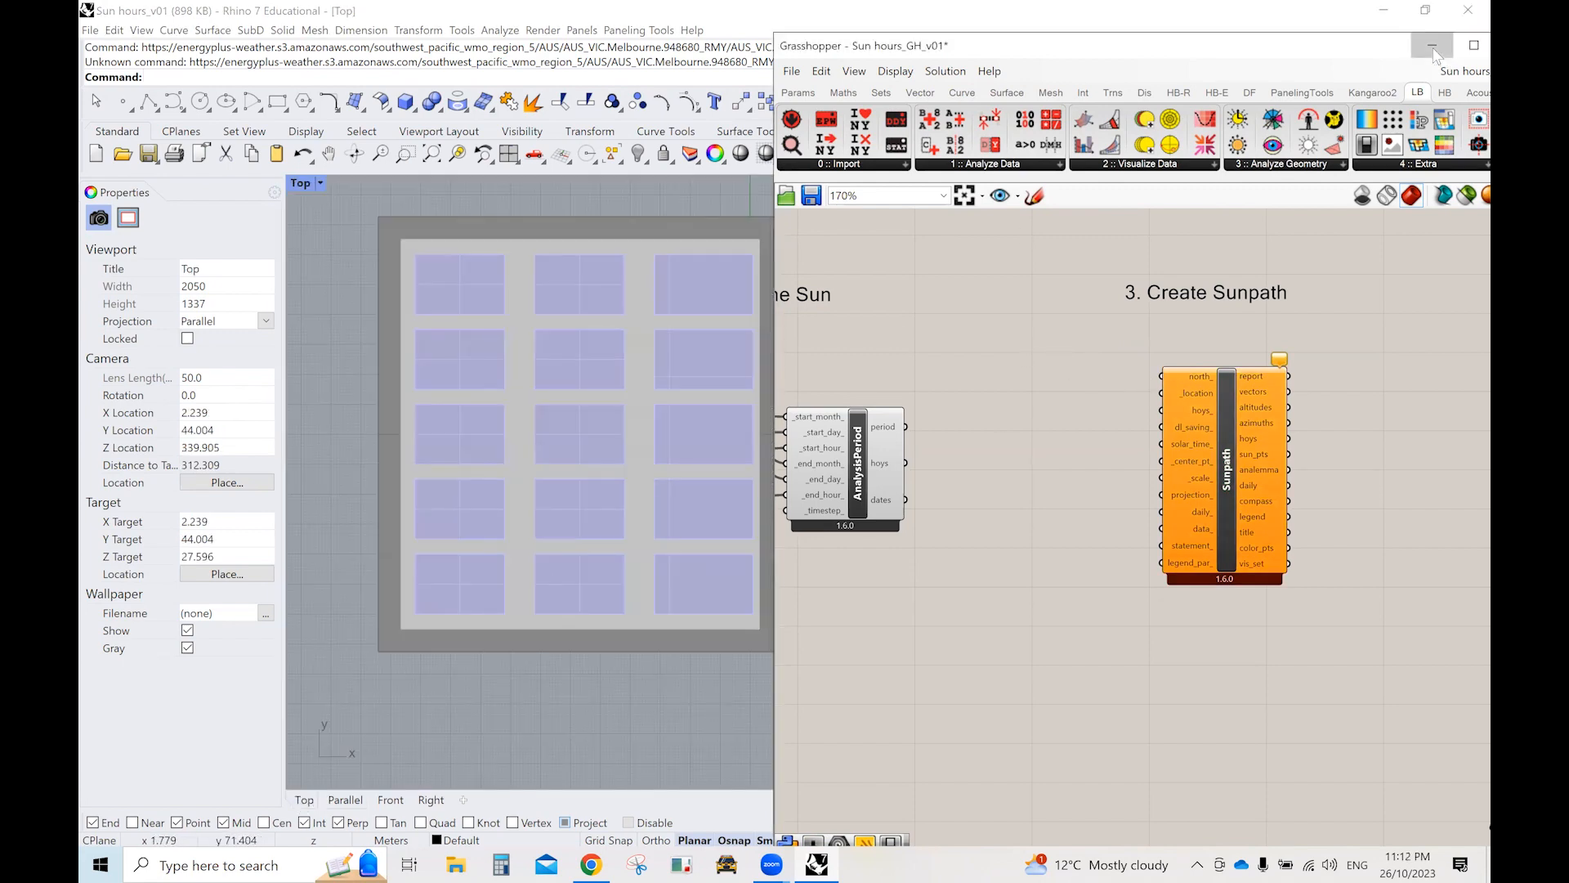
{"action": "left_click", "coordinate": [1433, 52]}
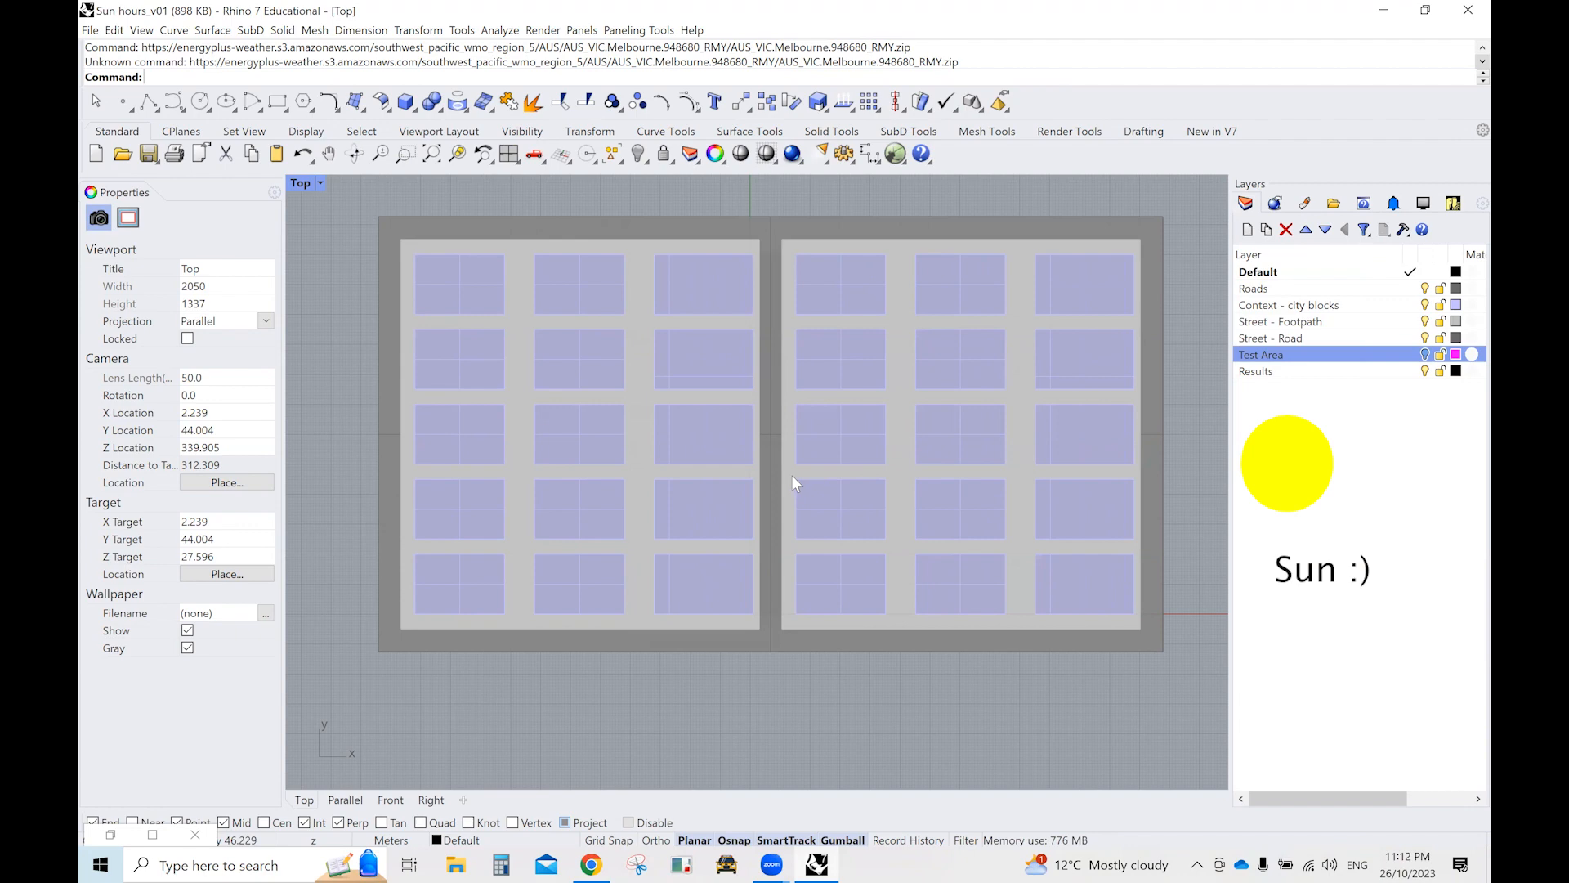
{"action": "left_click", "coordinate": [1150, 426]}
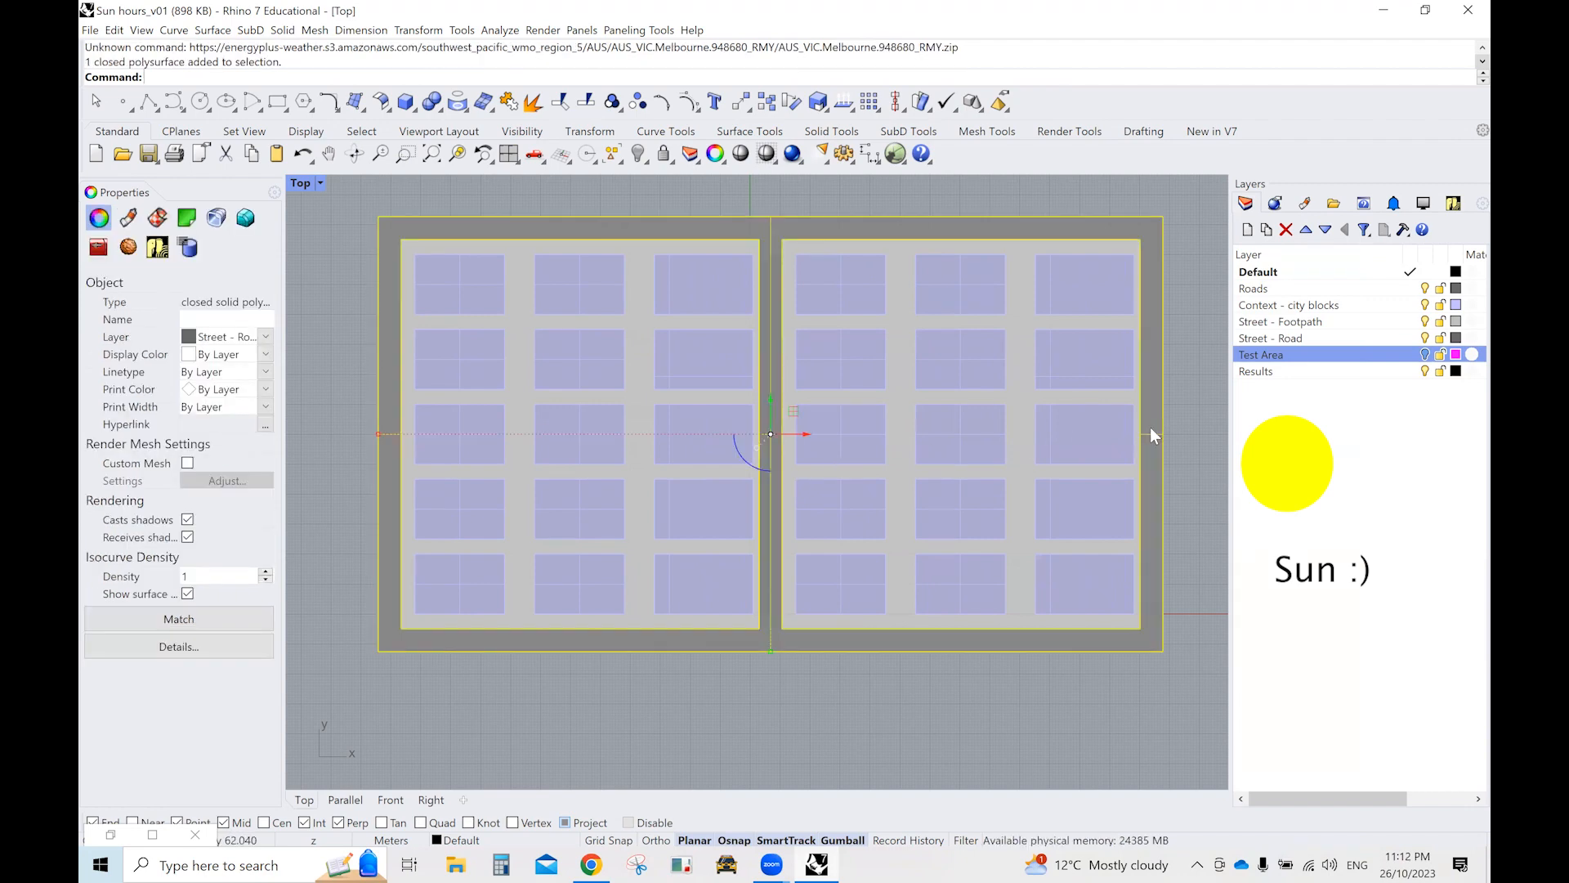
{"action": "left_click", "coordinate": [1200, 424]}
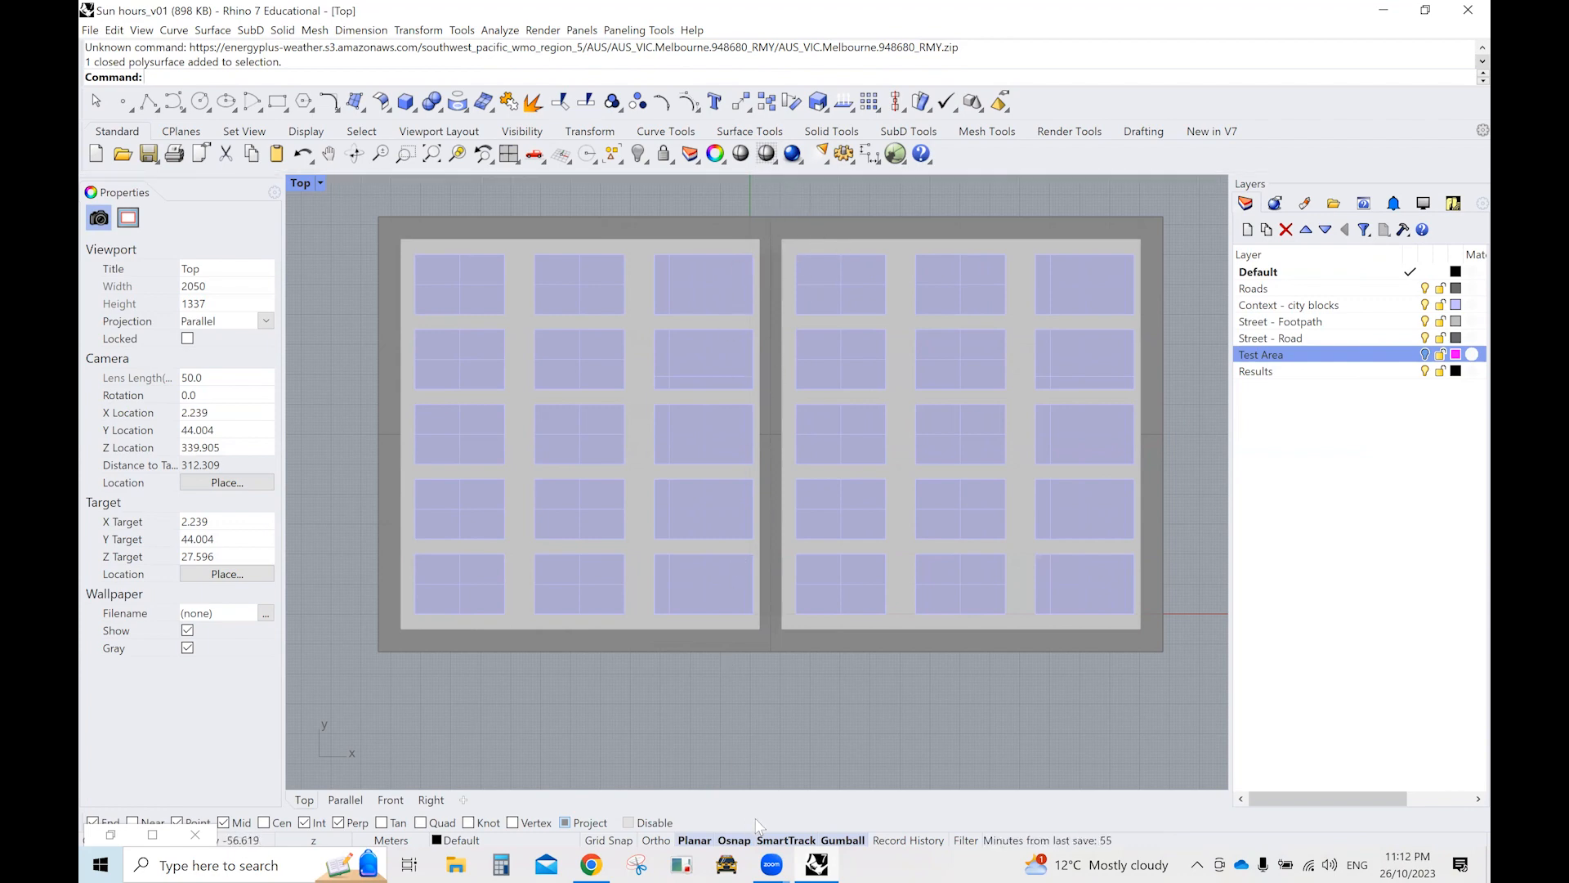
Close the EPW Map browser window and return to the Grasshopper definition alongside Rhino.
{"action": "mouse_move", "coordinate": [817, 864]}
{"action": "left_click", "coordinate": [863, 717]}
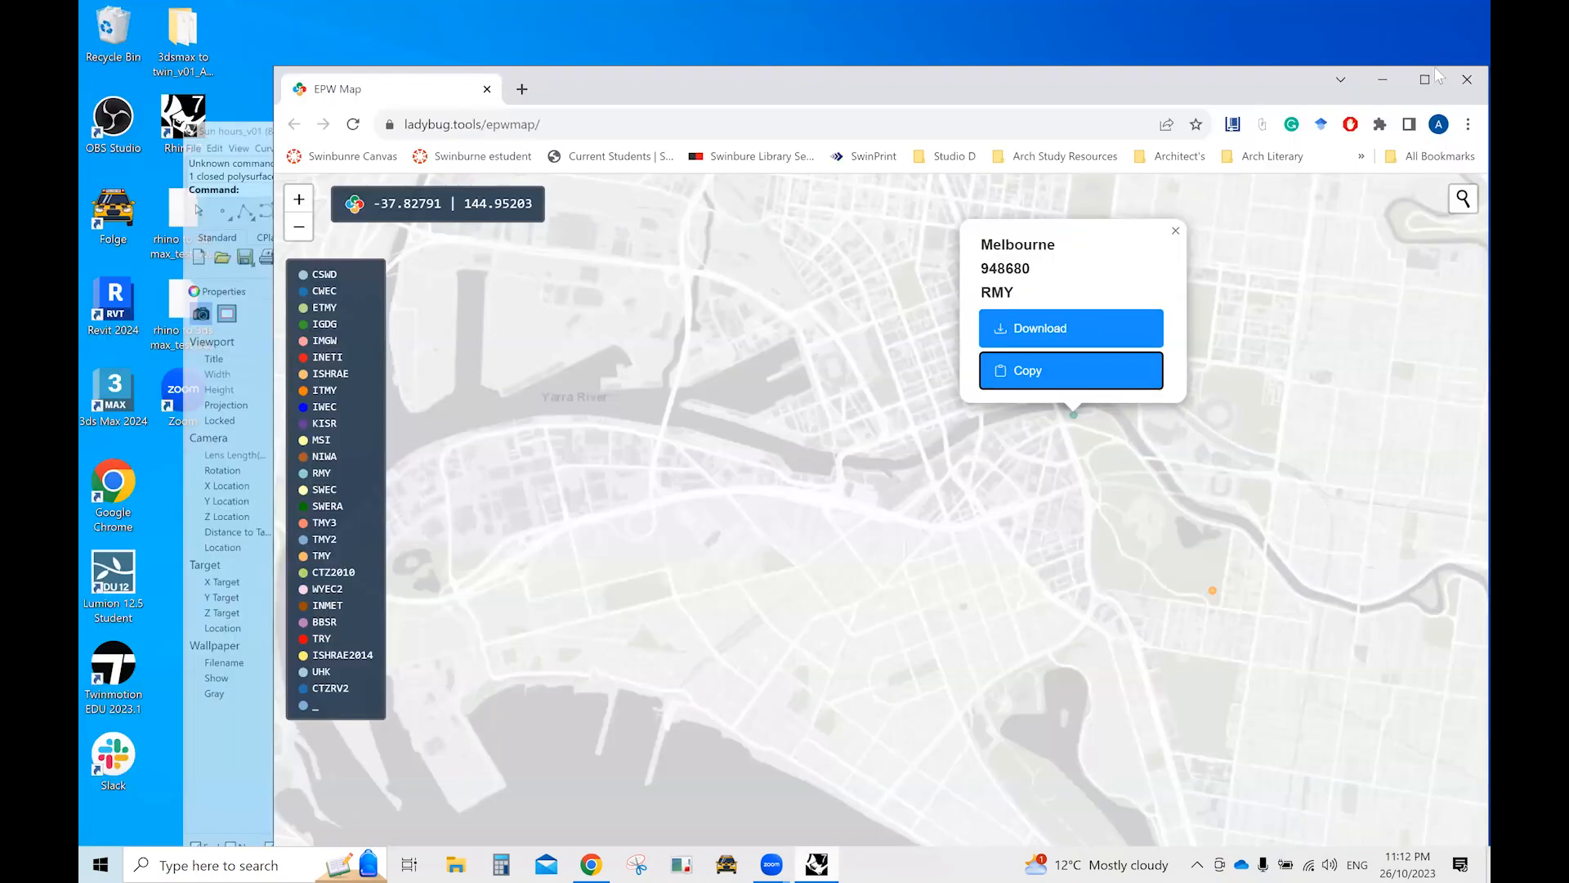
{"action": "left_click", "coordinate": [1466, 79]}
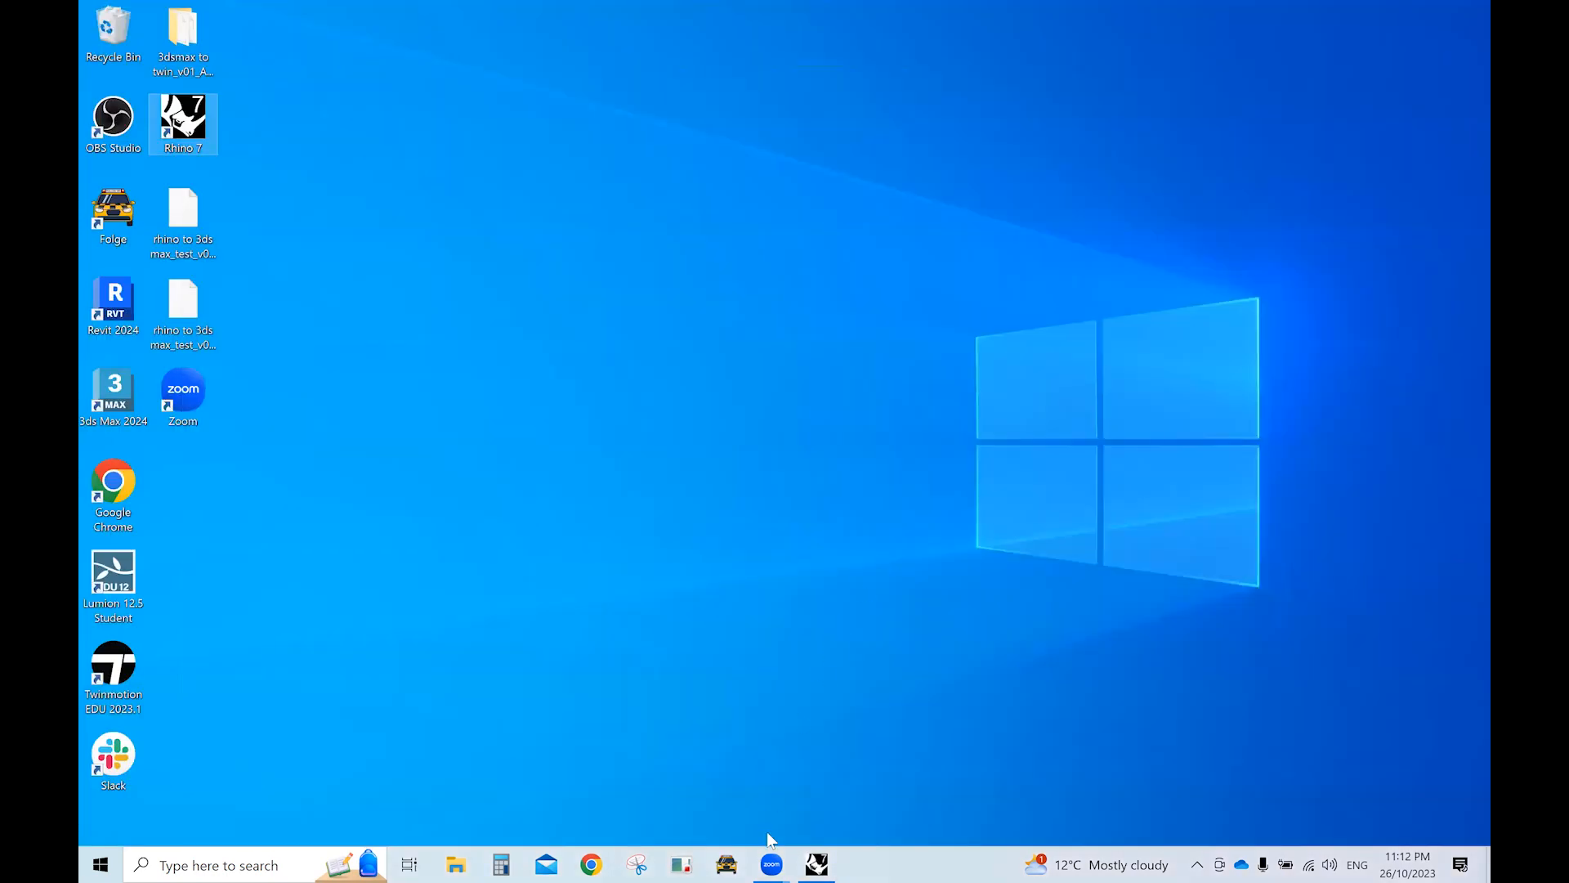
{"action": "left_click", "coordinate": [816, 864]}
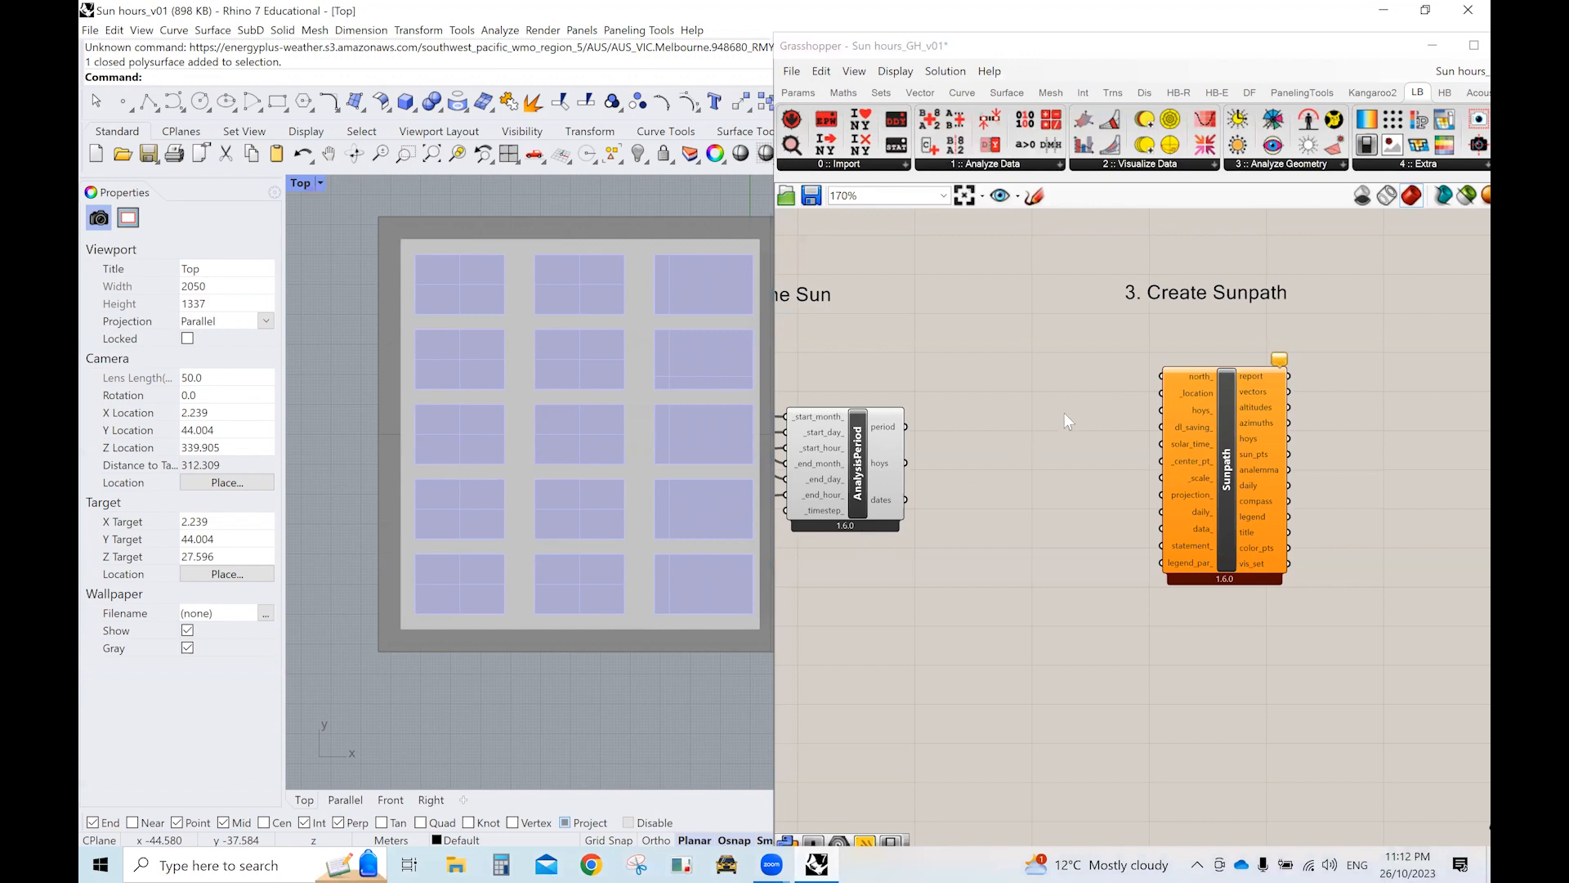
Add a panel containing 270, connect it to the Sunpath's north_ input and place it beside the "3. Create Sunpath" heading.
{"action": "double_click", "coordinate": [1103, 376]}
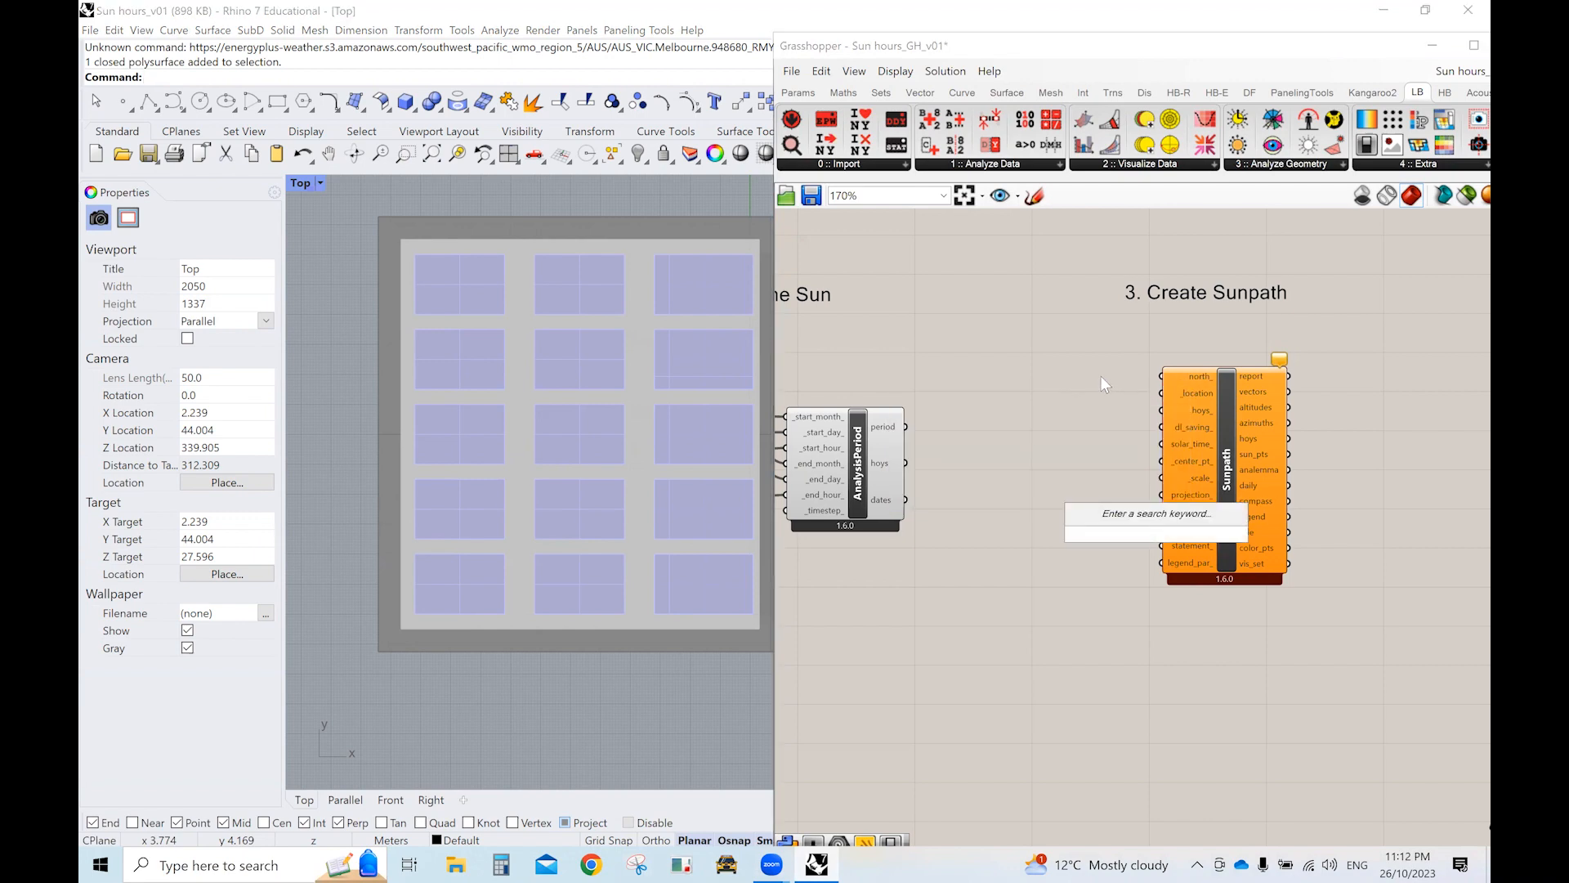
{"action": "type", "text": "panel"}
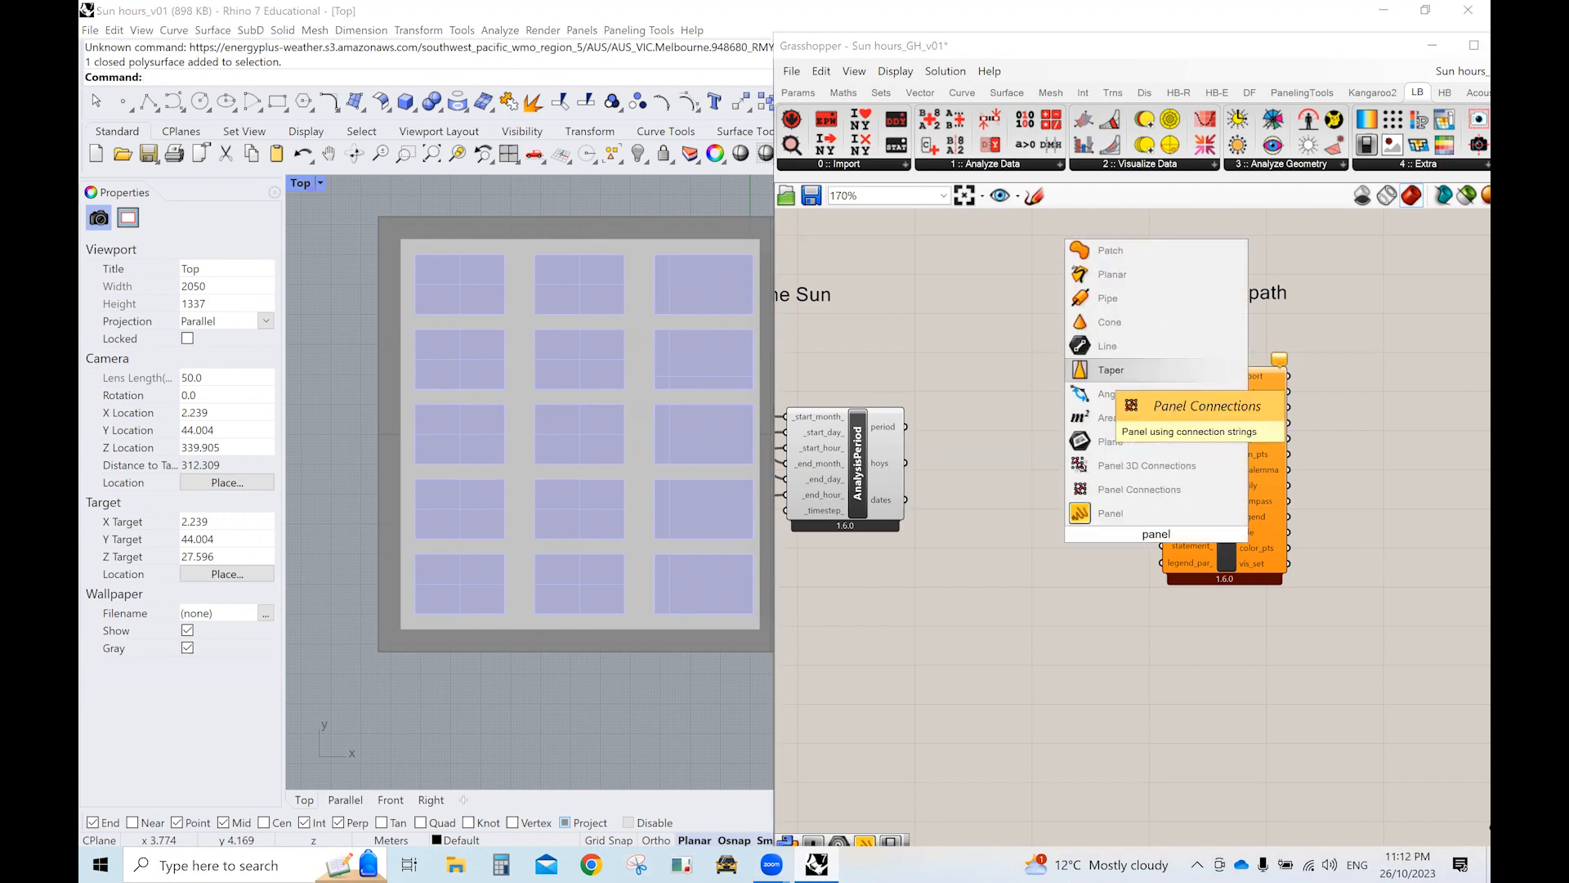
{"action": "left_click", "coordinate": [1149, 521]}
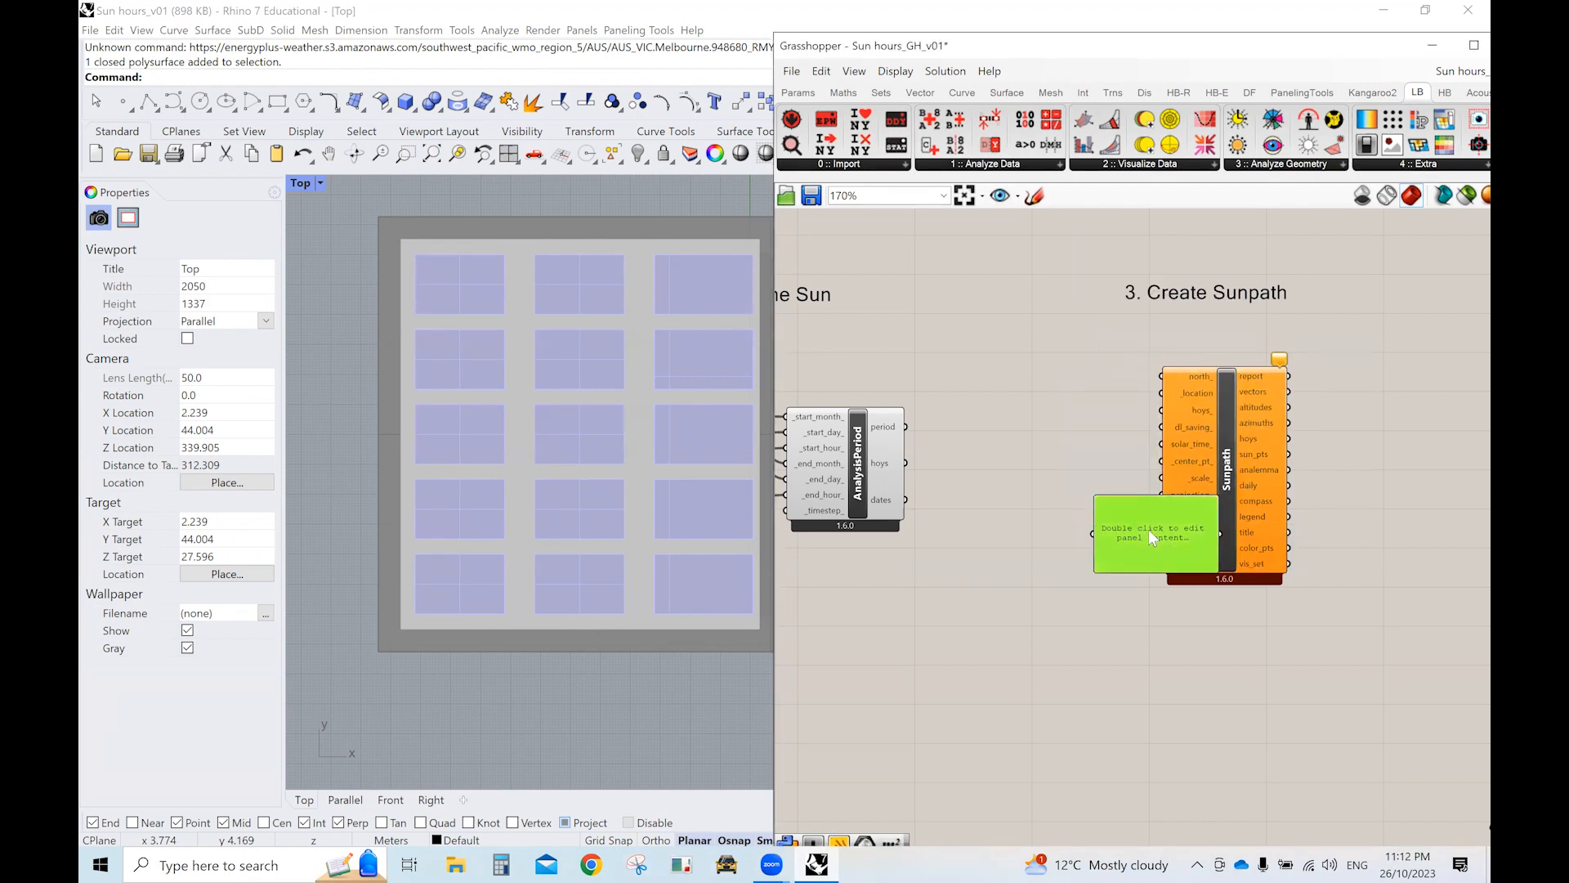
{"action": "double_click", "coordinate": [1150, 537]}
{"action": "type", "text": "270"}
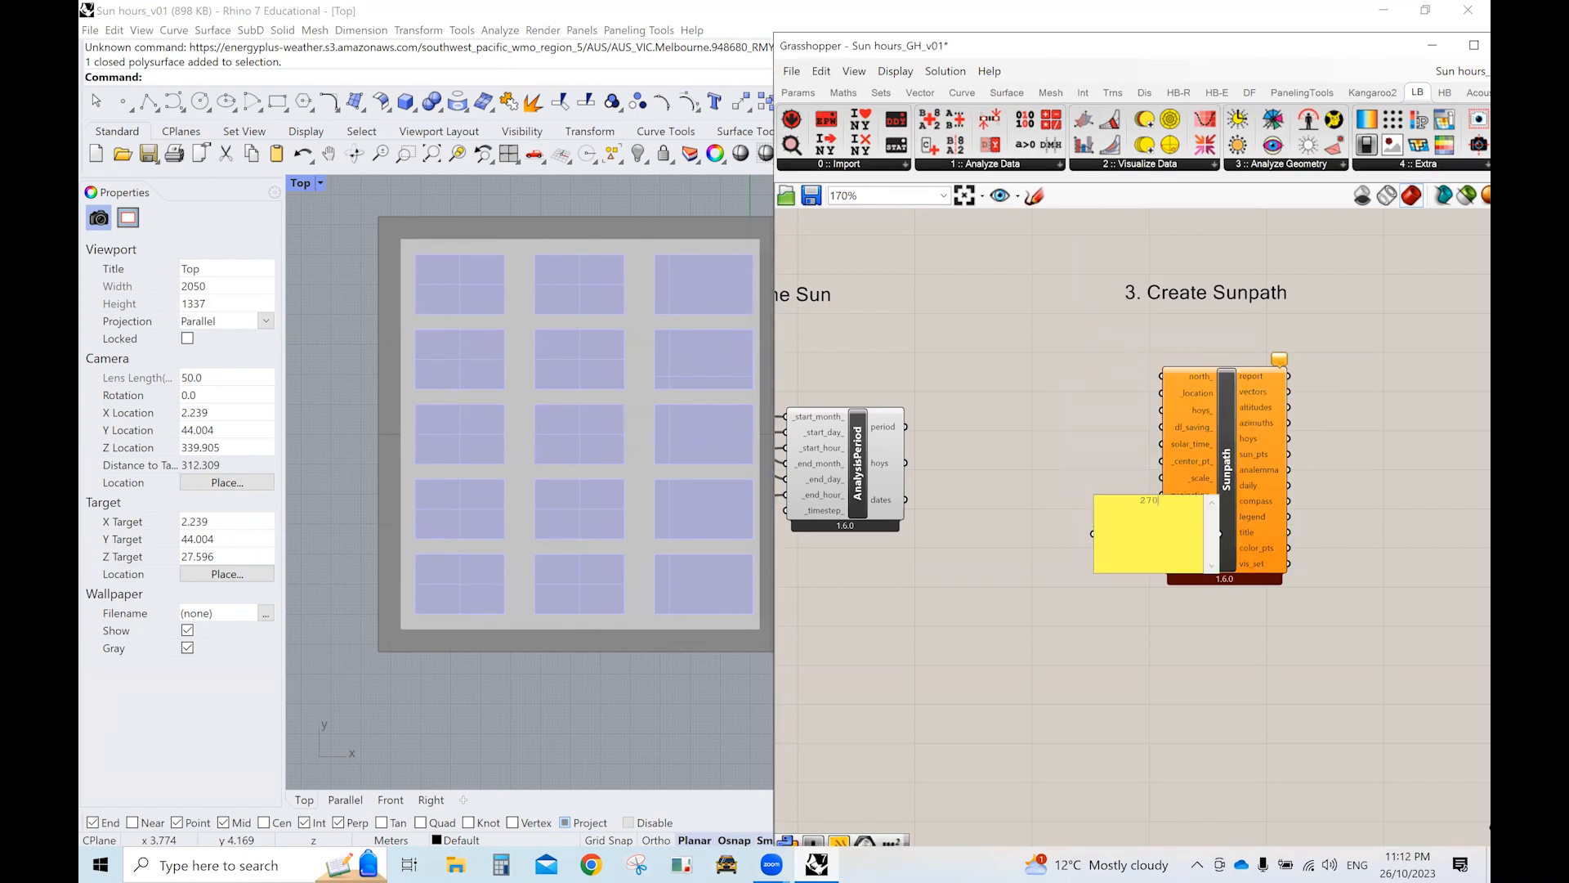
{"action": "left_click", "coordinate": [1116, 480]}
{"action": "left_click_drag", "start_coordinate": [1189, 534], "coordinate": [1162, 376]}
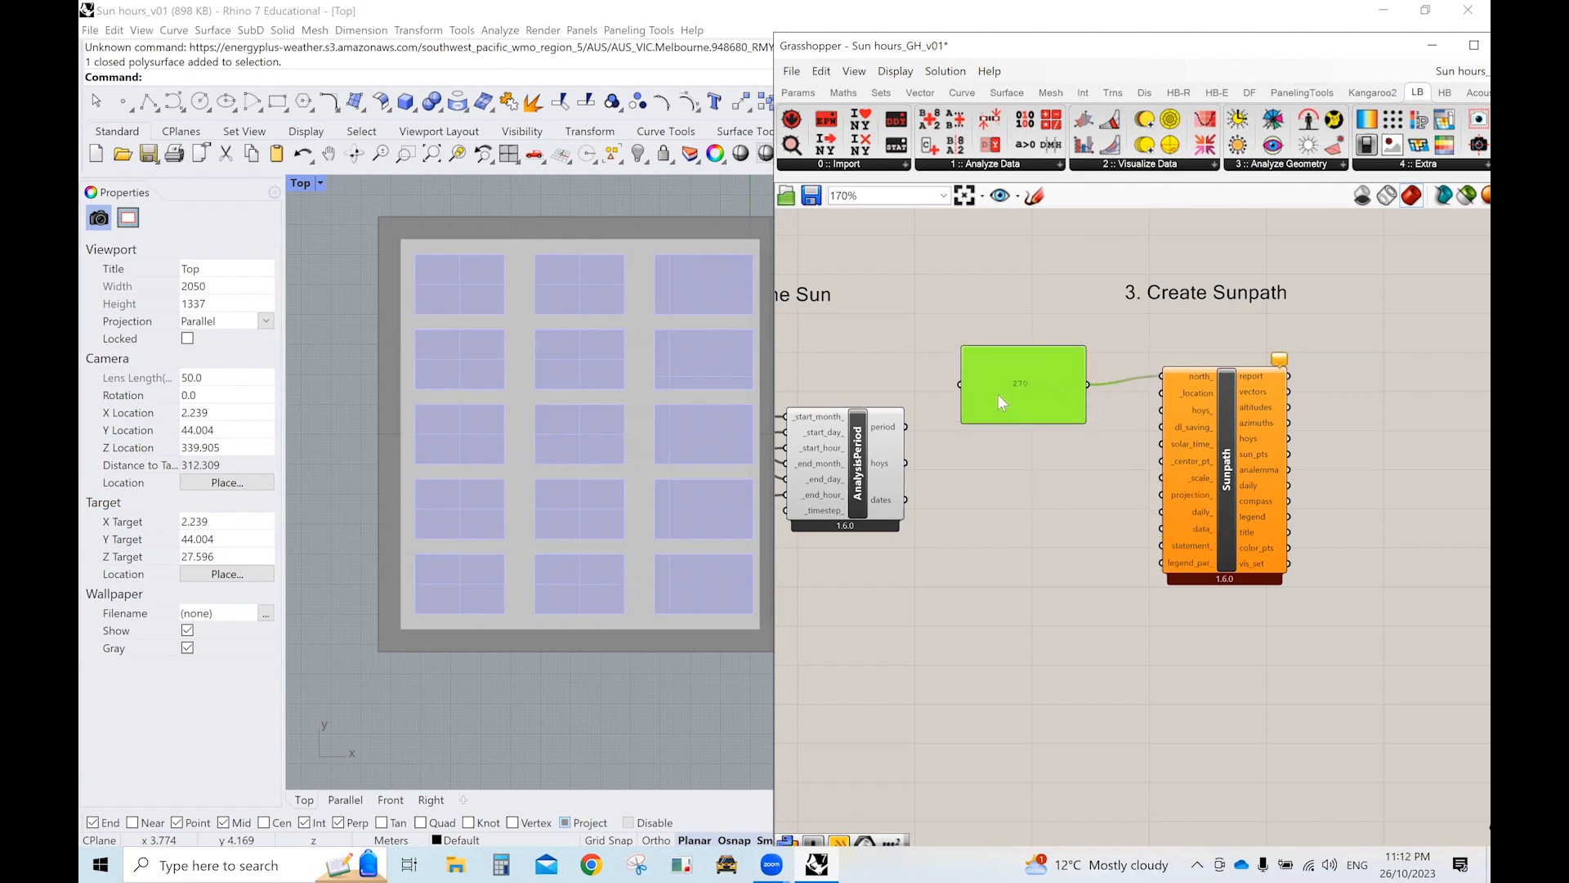
{"action": "left_click_drag", "start_coordinate": [1015, 387], "coordinate": [1023, 308]}
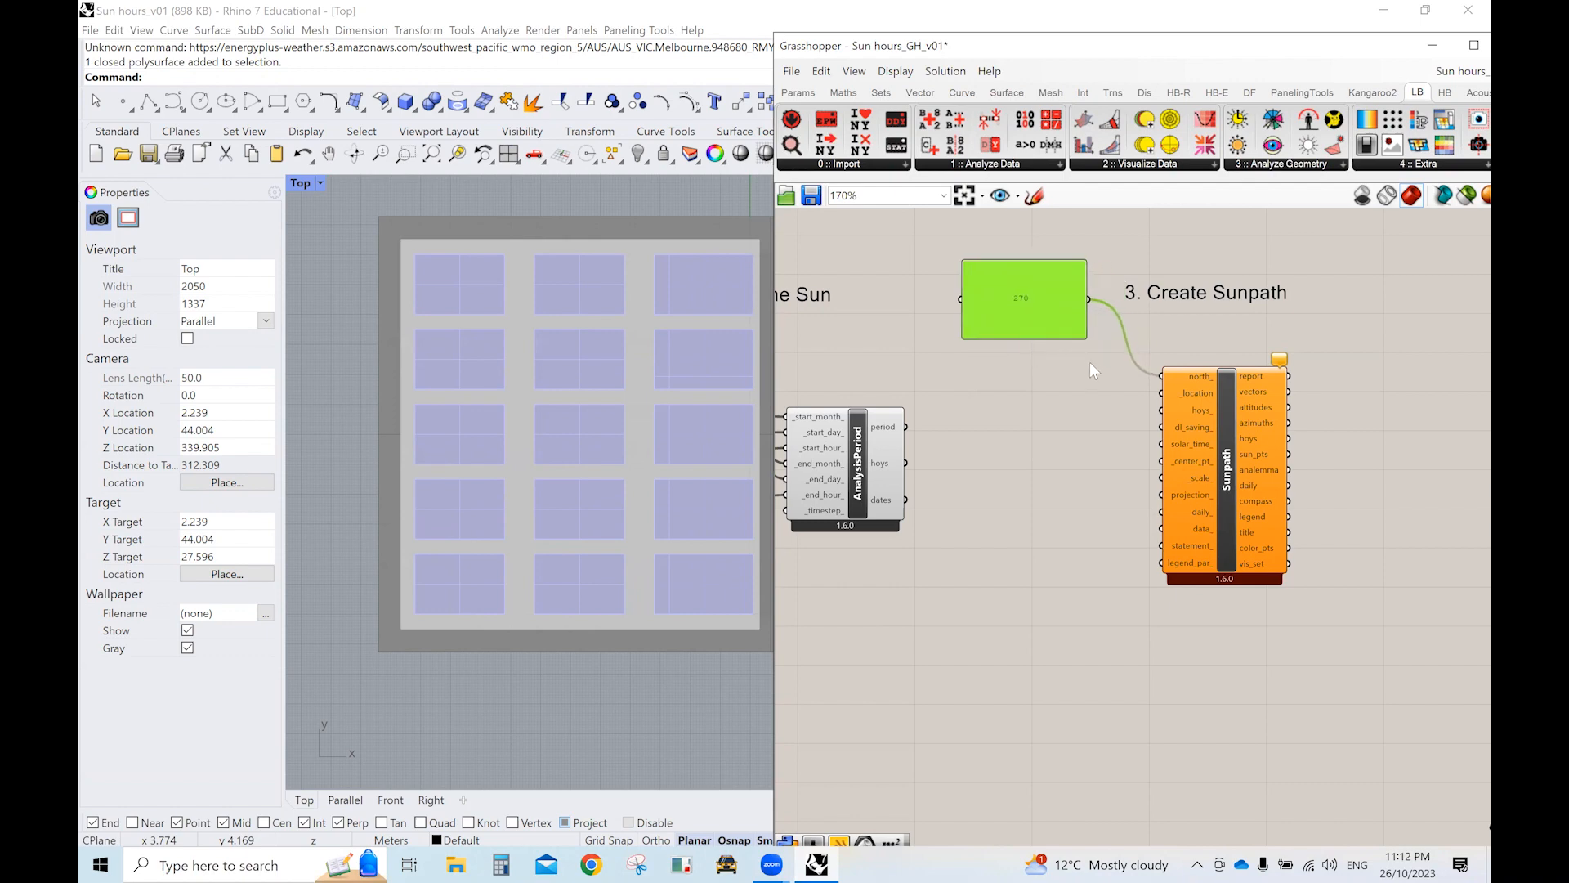
Connect the ImportEPW component's location output to the Sunpath's _location input.
{"action": "scroll", "coordinate": [989, 406], "scroll_direction": "down", "scroll_amount": 2}
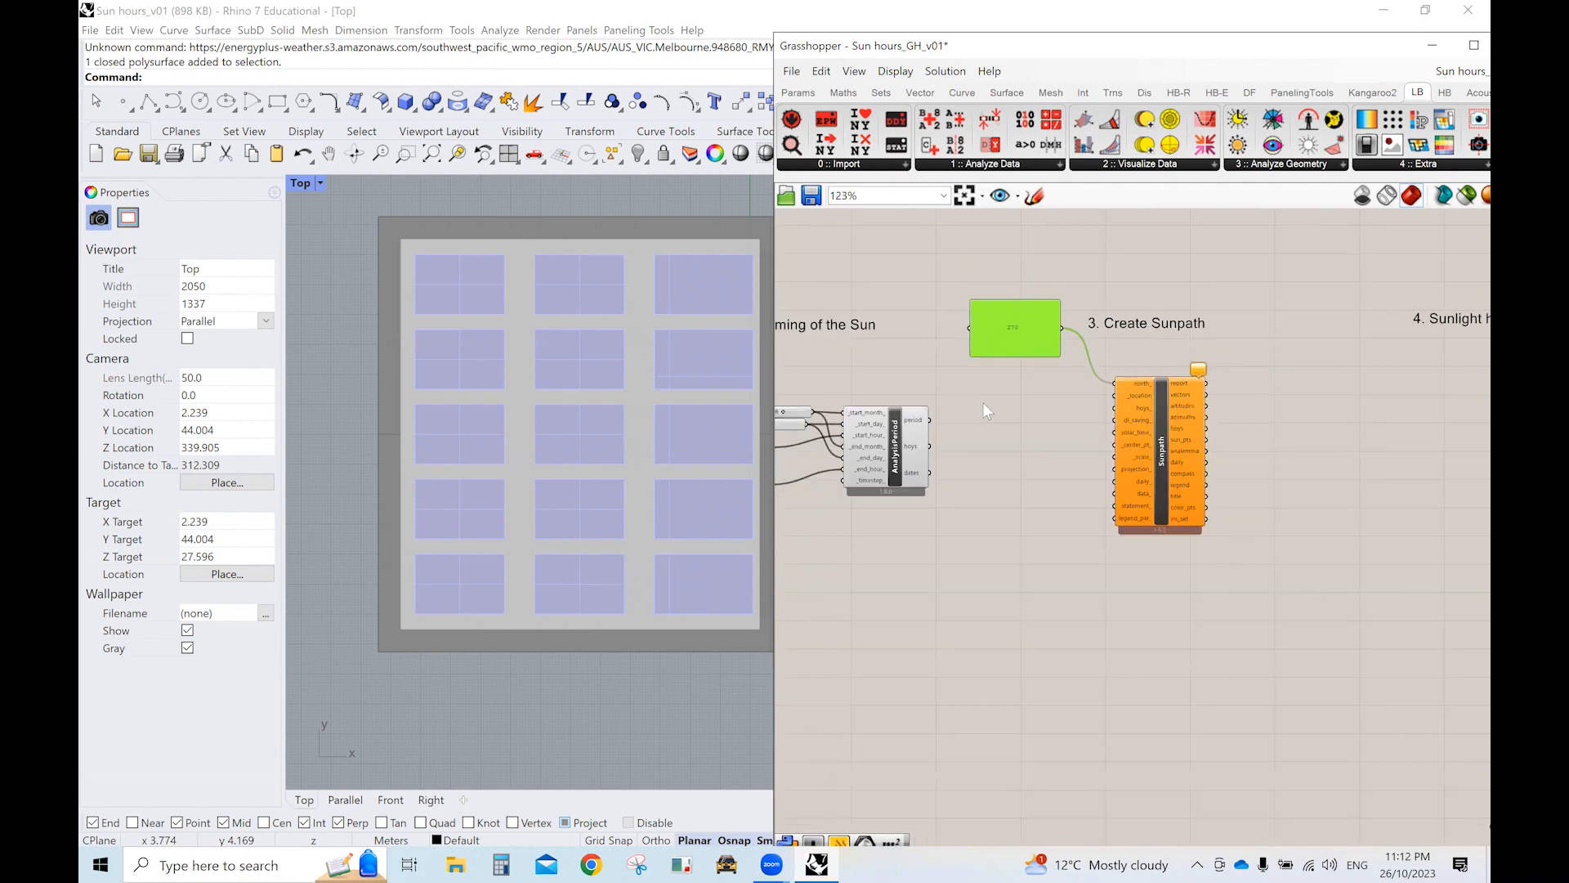
{"action": "right_click_drag", "start_coordinate": [1043, 395], "coordinate": [1251, 365]}
{"action": "right_click_drag", "start_coordinate": [895, 401], "coordinate": [996, 381]}
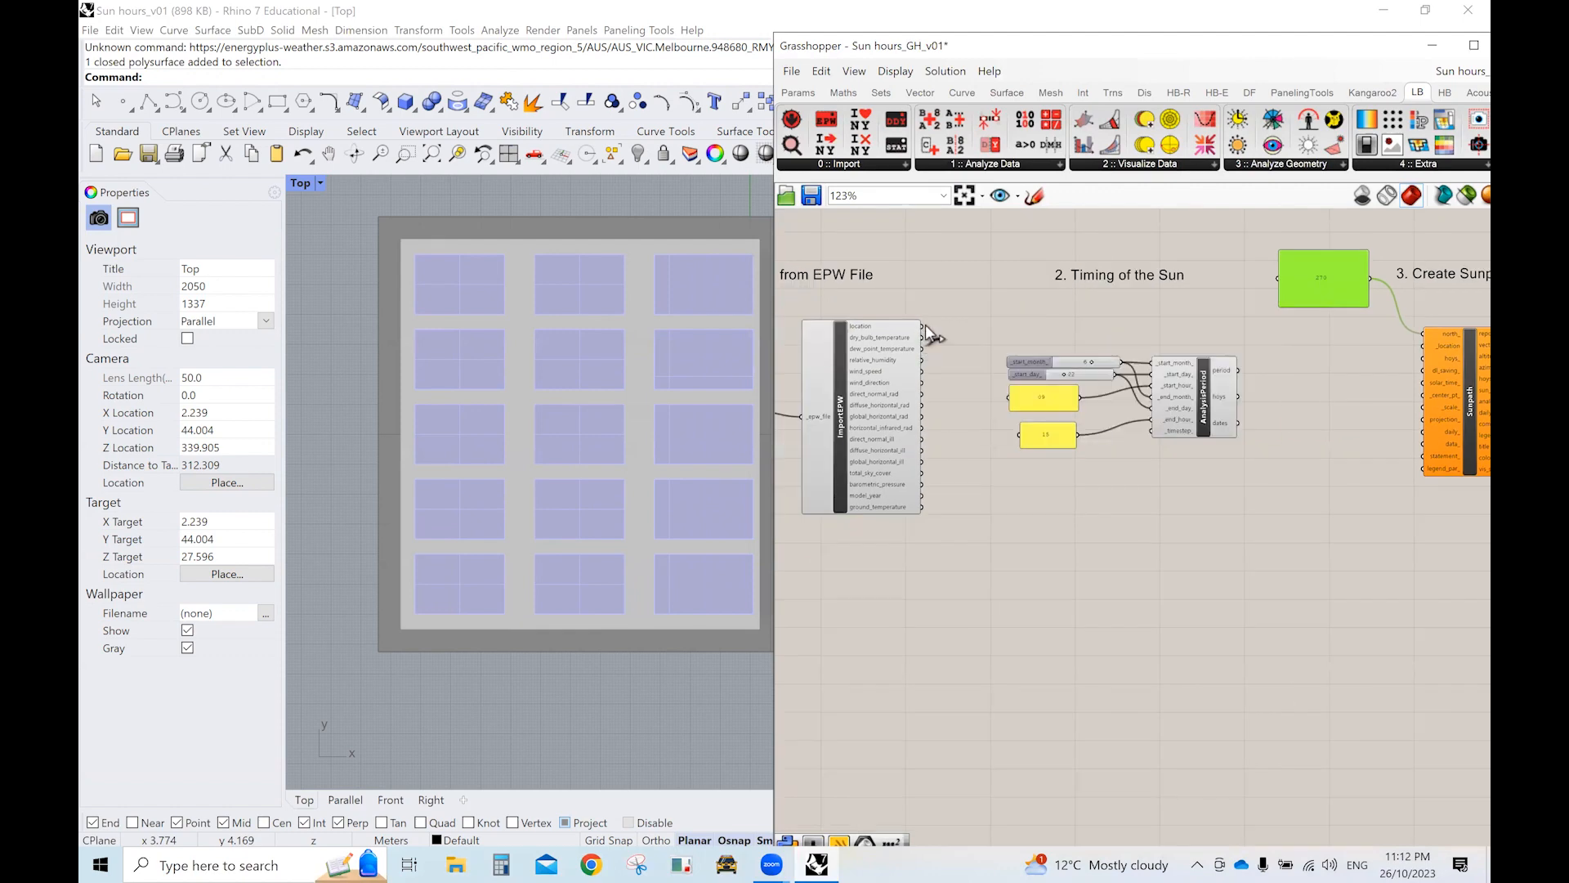
{"action": "left_click_drag", "start_coordinate": [924, 326], "coordinate": [1423, 347]}
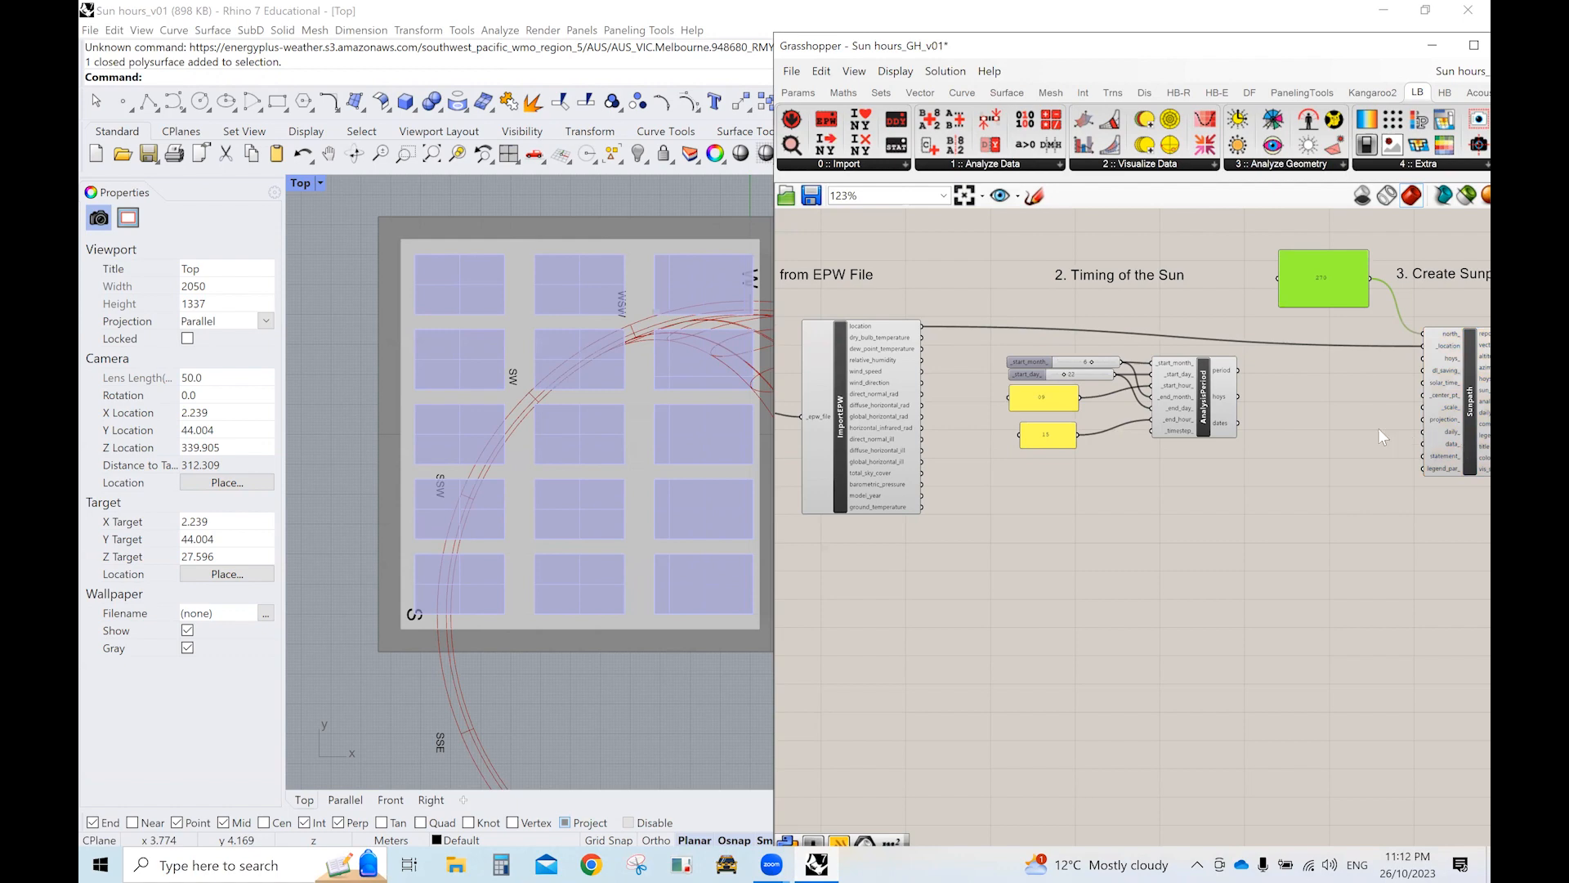
Connect the AnalysisPeriod's hoys output to the Sunpath's hoys_ input.
{"action": "right_click_drag", "start_coordinate": [1379, 434], "coordinate": [1231, 459]}
{"action": "scroll", "coordinate": [1306, 392], "scroll_direction": "up", "scroll_amount": 2}
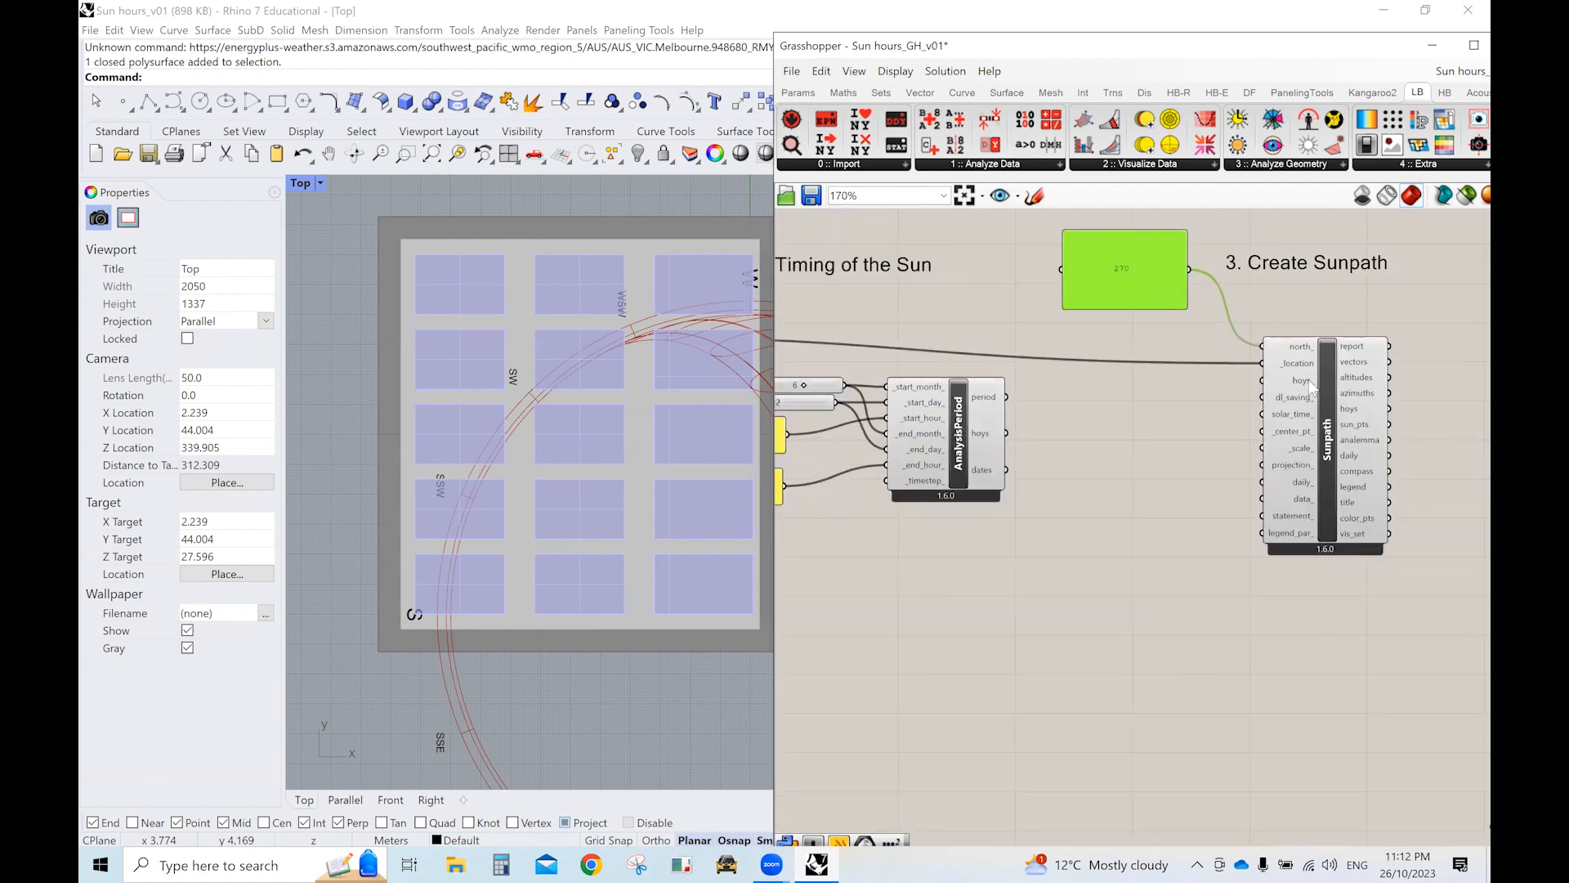
{"action": "mouse_move", "coordinate": [1311, 387]}
{"action": "left_click_drag", "start_coordinate": [1000, 437], "coordinate": [1263, 381]}
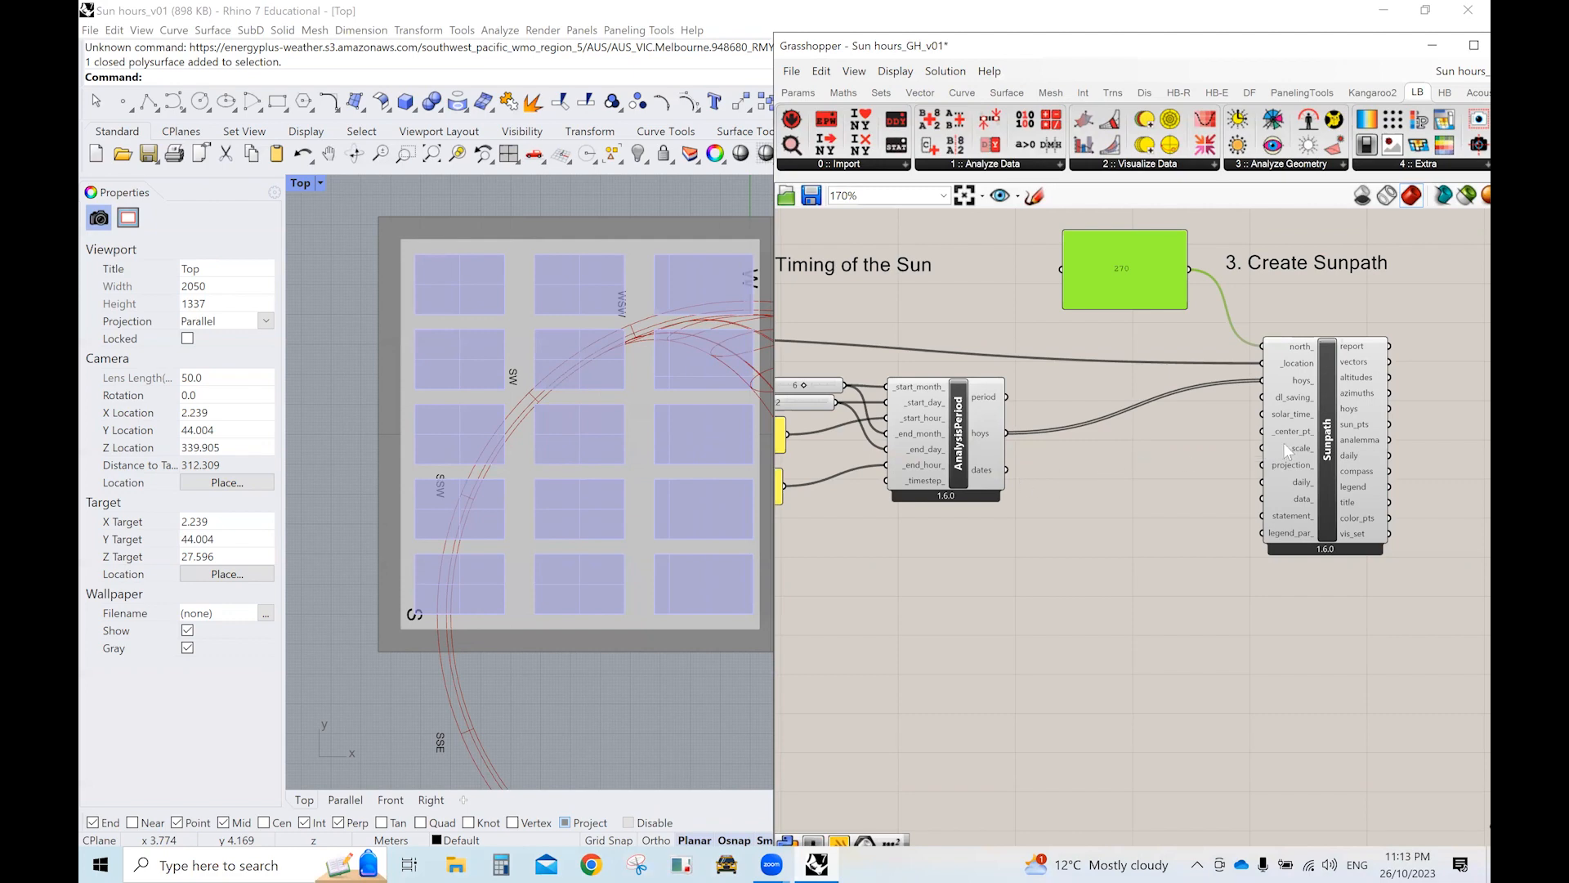
{"action": "mouse_move", "coordinate": [1283, 443]}
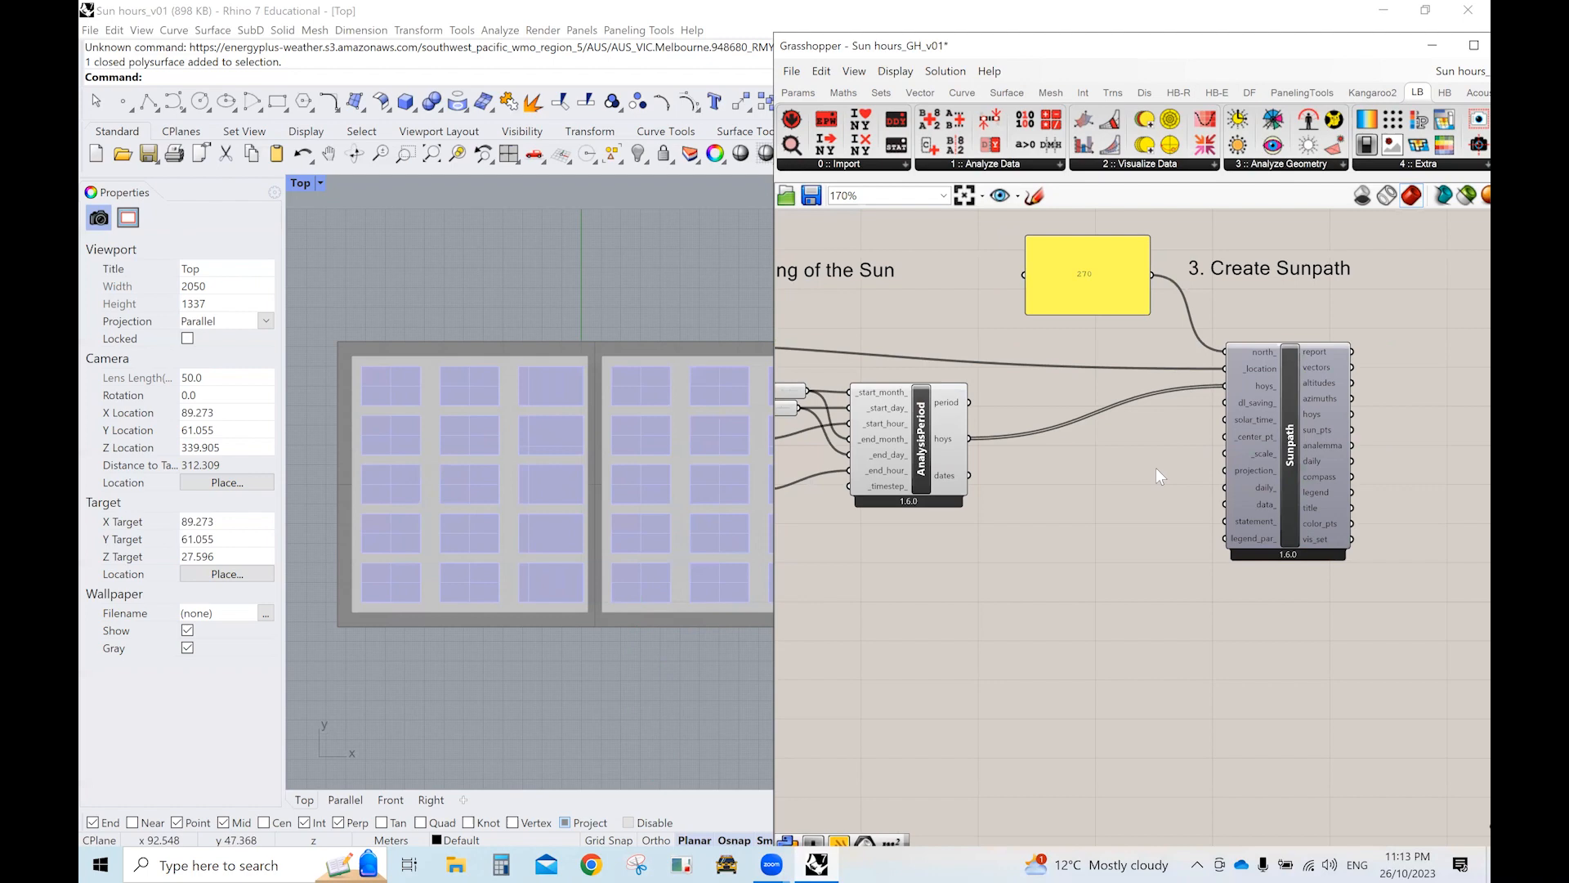
Add an LB Direct Sun Hours component under the "4. Sunlight hours anaylsis" heading and connect the Sunpath's vectors output to its _vectors input.
{"action": "right_click_drag", "start_coordinate": [1156, 469], "coordinate": [1039, 535]}
{"action": "right_click_drag", "start_coordinate": [1317, 449], "coordinate": [907, 500]}
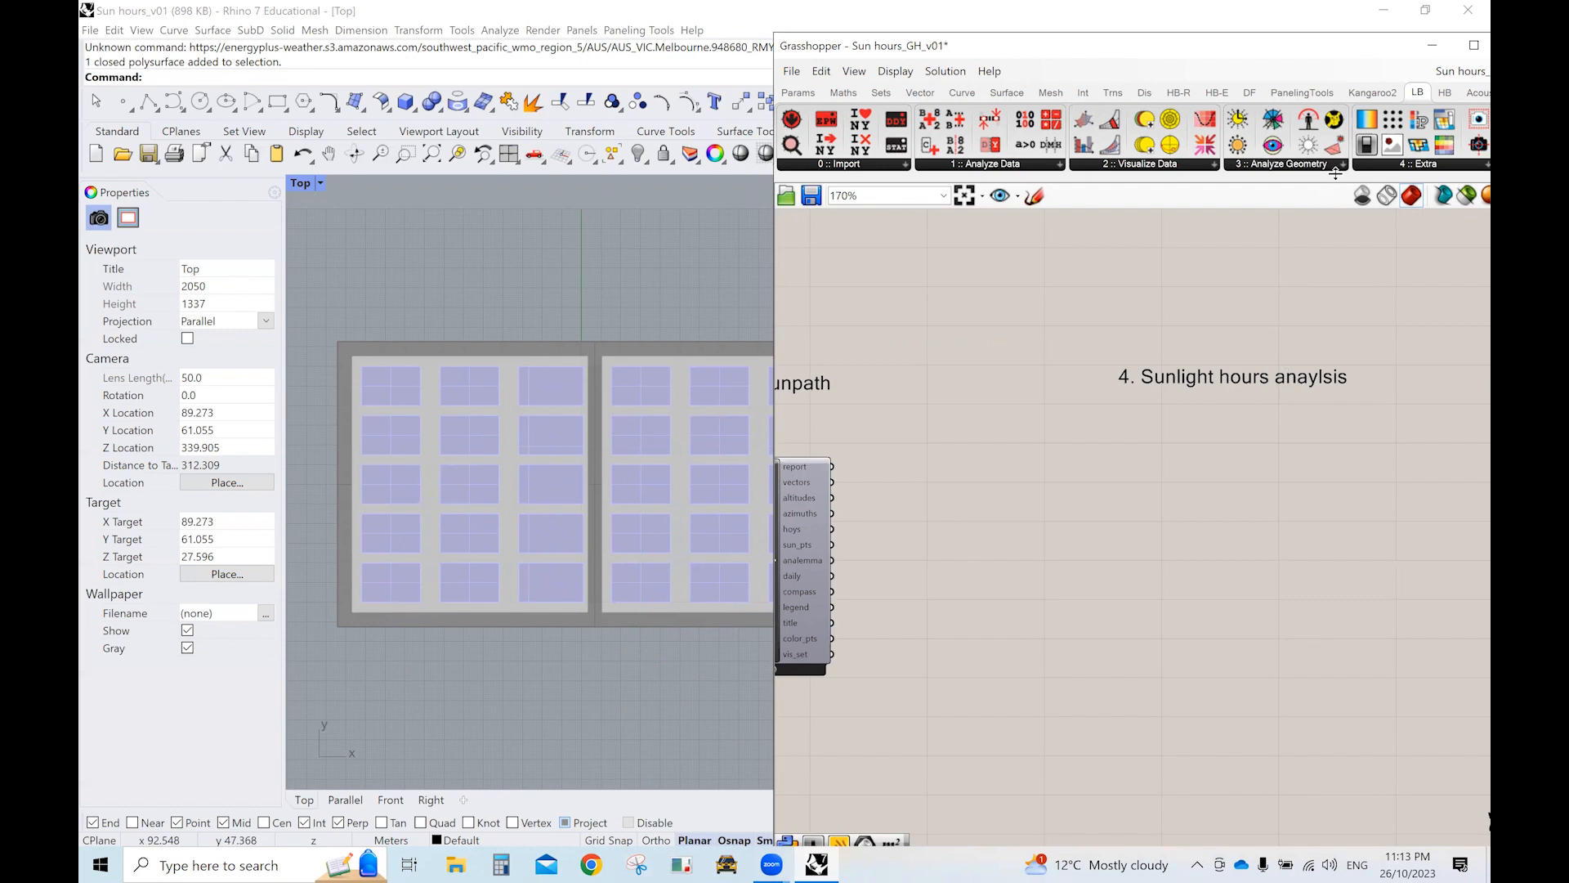
{"action": "left_click", "coordinate": [1341, 166]}
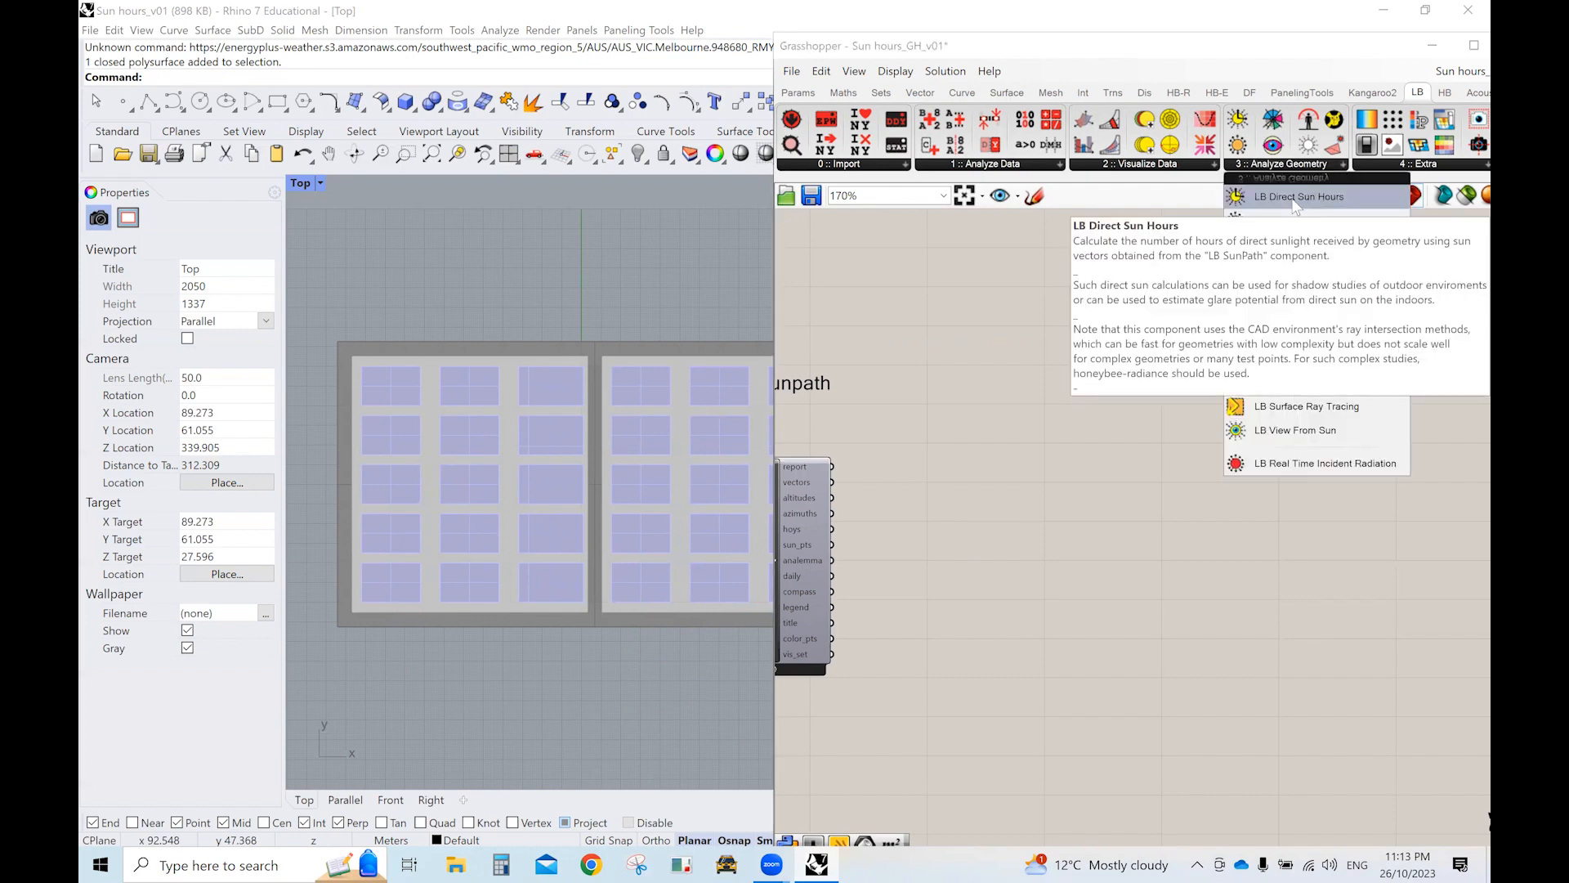
{"action": "left_click_drag", "start_coordinate": [1296, 204], "coordinate": [1256, 484]}
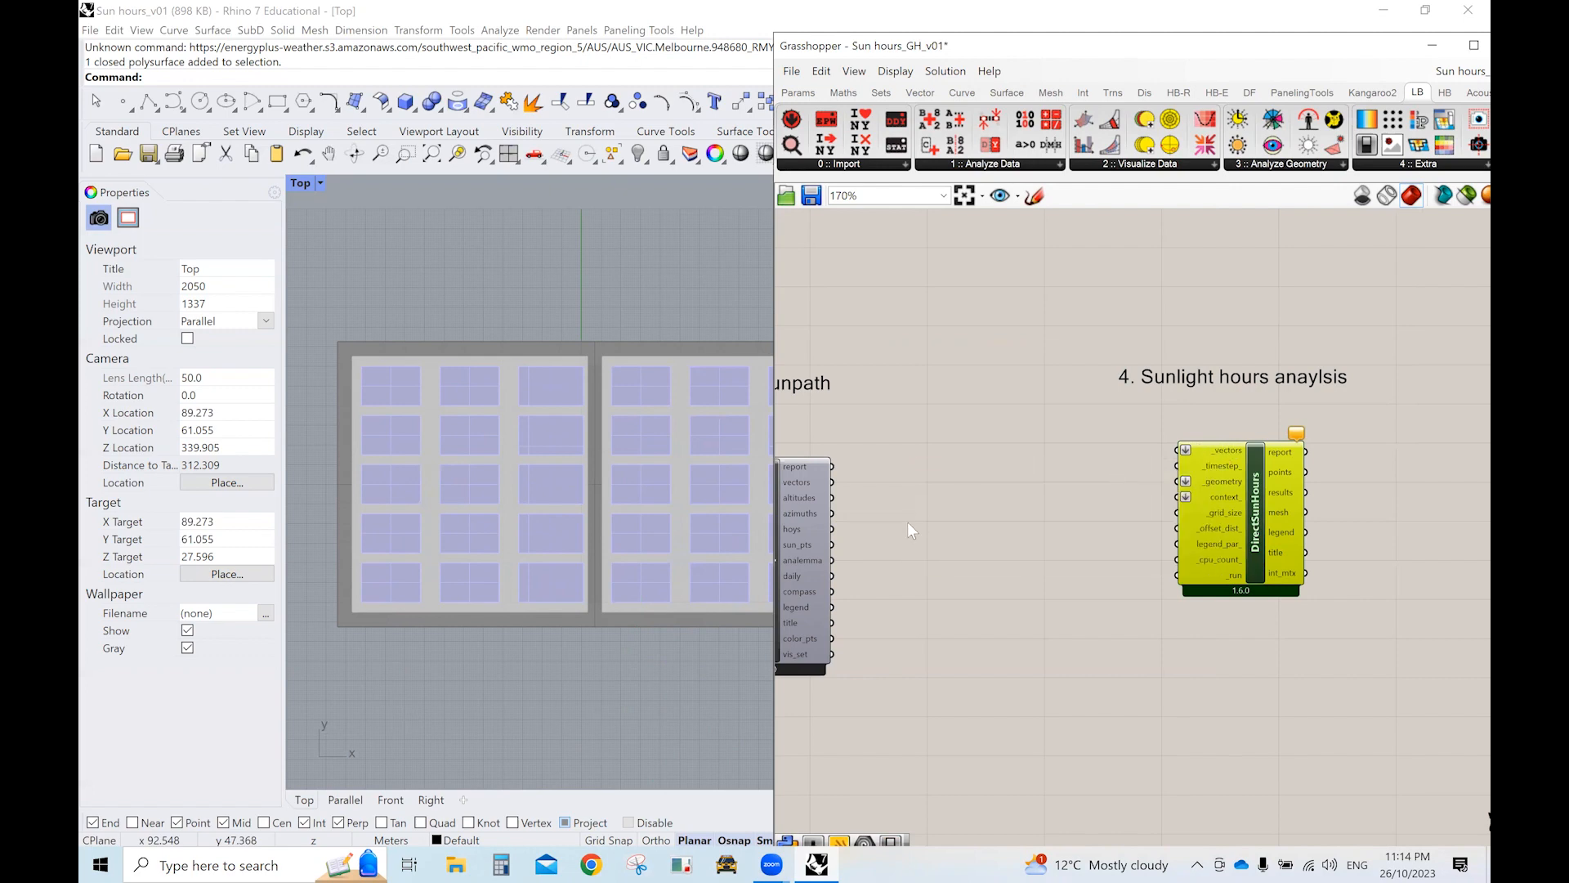
{"action": "left_click_drag", "start_coordinate": [835, 488], "coordinate": [1180, 451]}
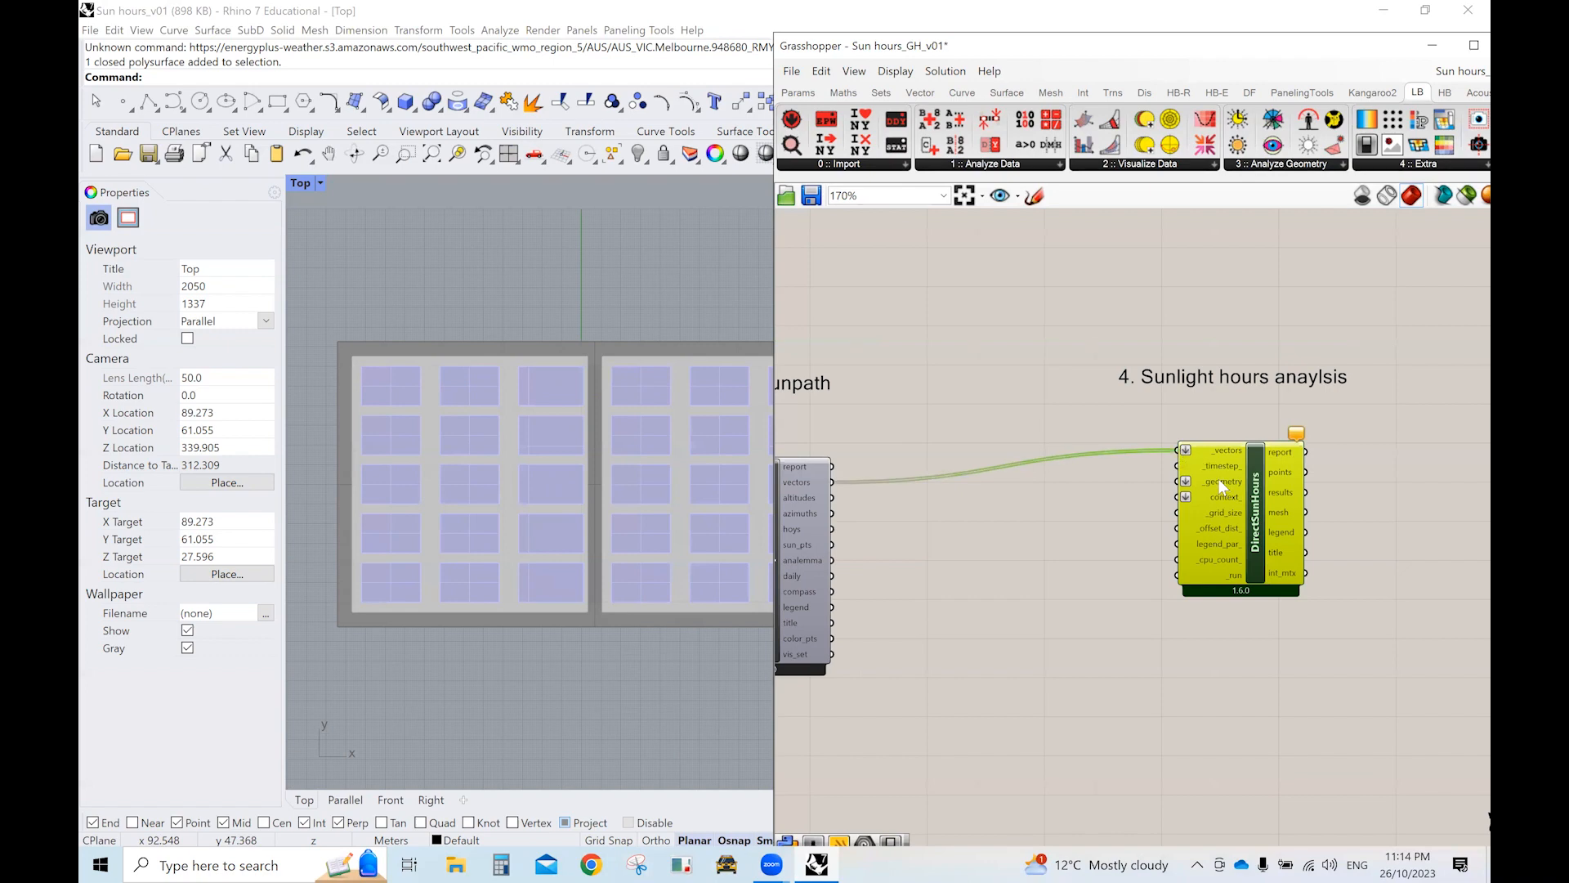
Add a Geometry parameter and place it between the Sunpath and the DirectSunHours component.
{"action": "mouse_move", "coordinate": [1219, 464]}
{"action": "left_click", "coordinate": [1098, 496]}
{"action": "double_click", "coordinate": [1098, 500]}
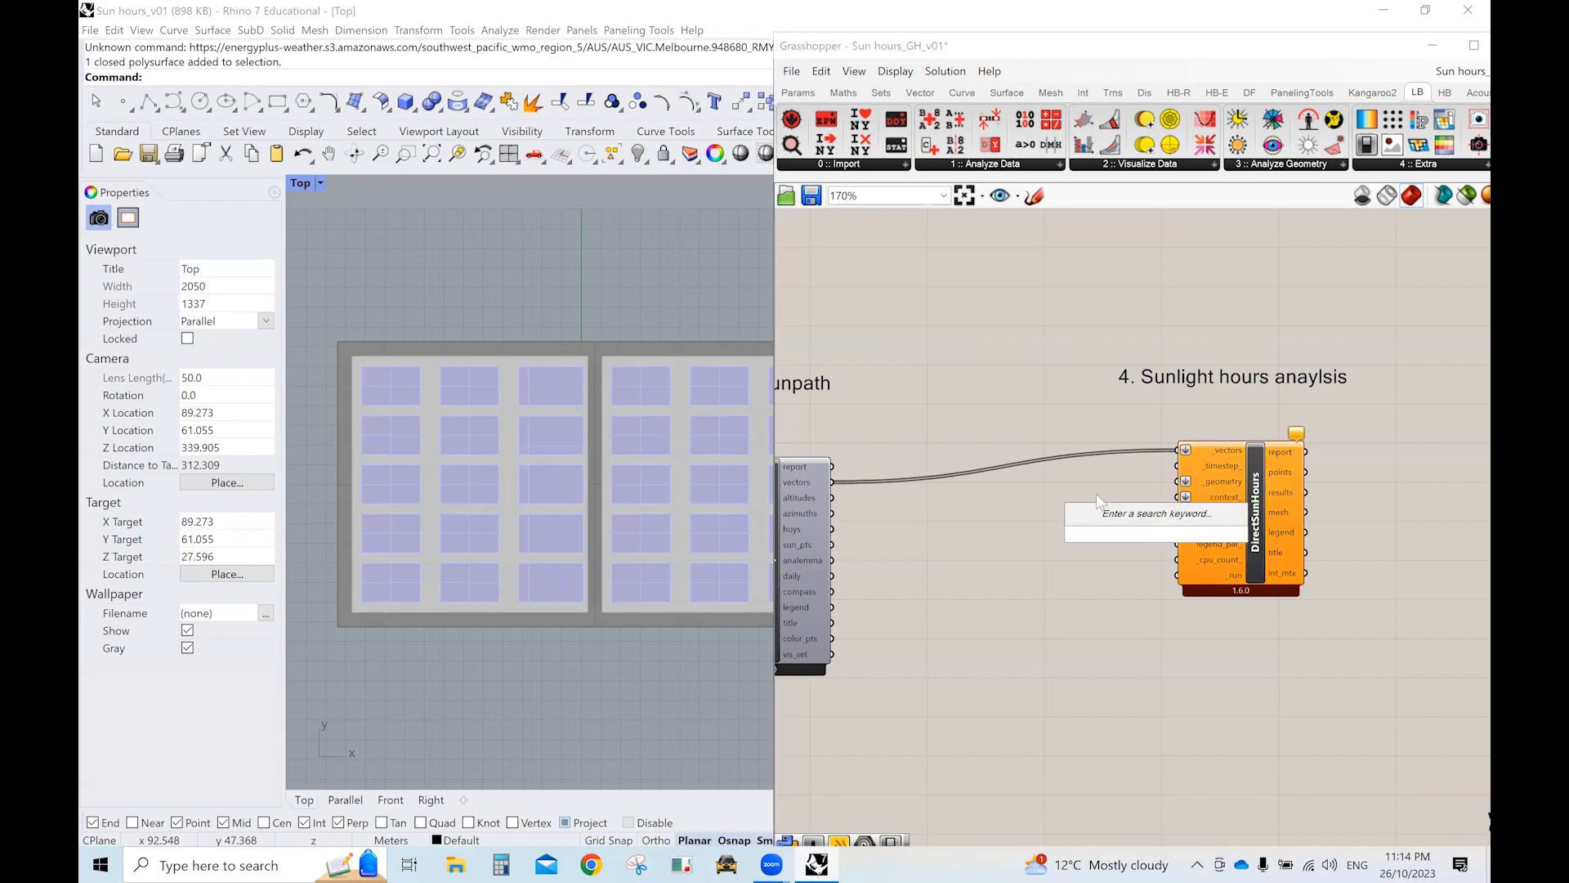
{"action": "type", "text": "geo"}
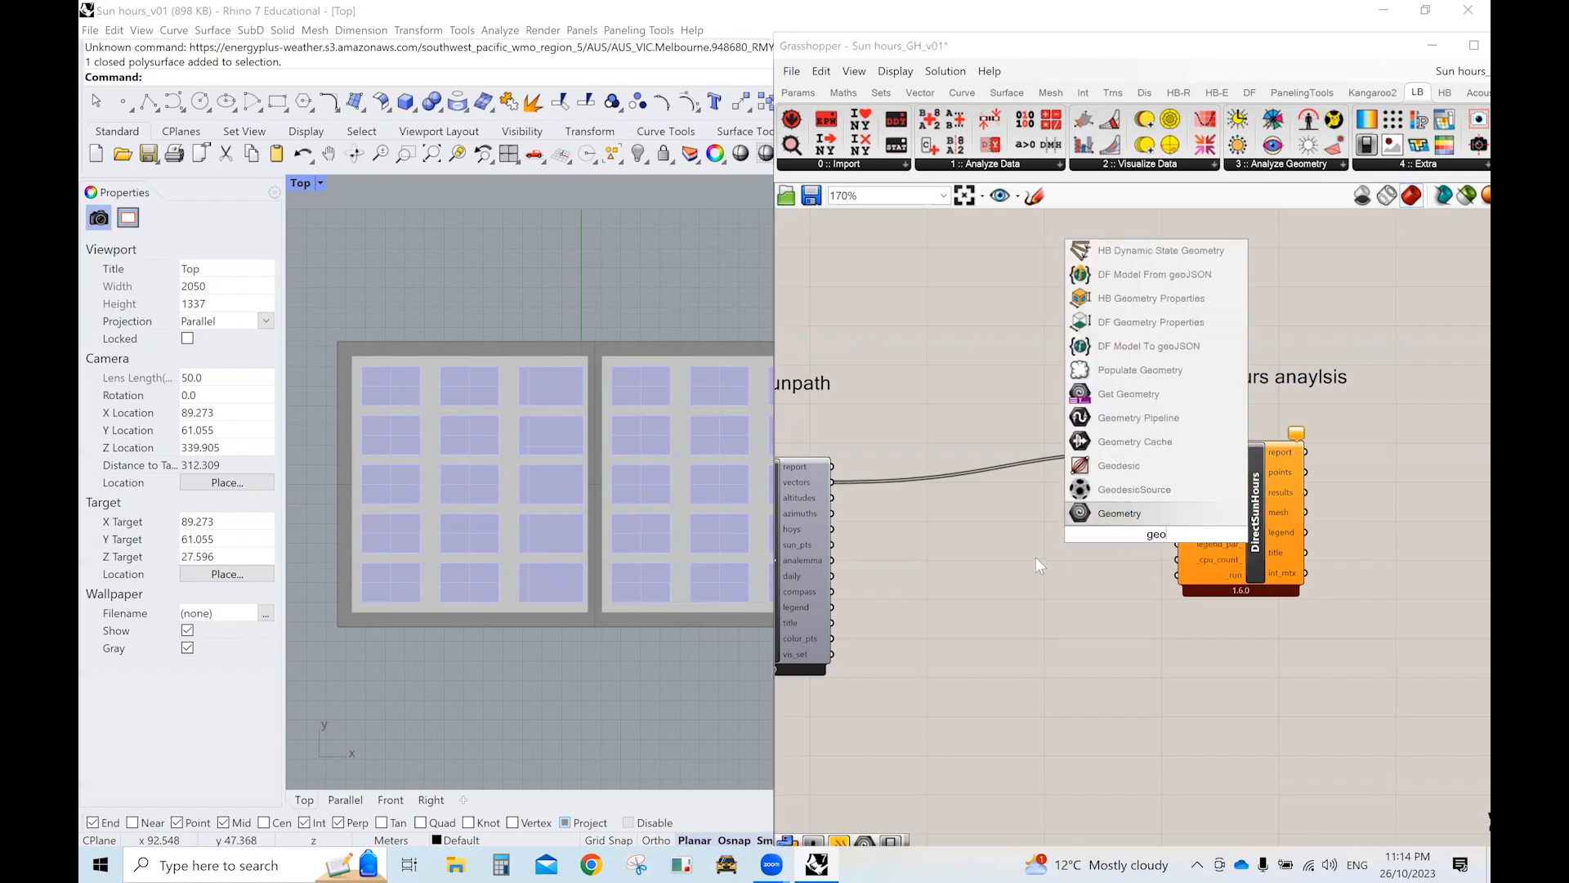
{"action": "left_click", "coordinate": [1087, 514]}
{"action": "left_click_drag", "start_coordinate": [1143, 533], "coordinate": [1044, 520]}
{"action": "left_click", "coordinate": [1043, 523]}
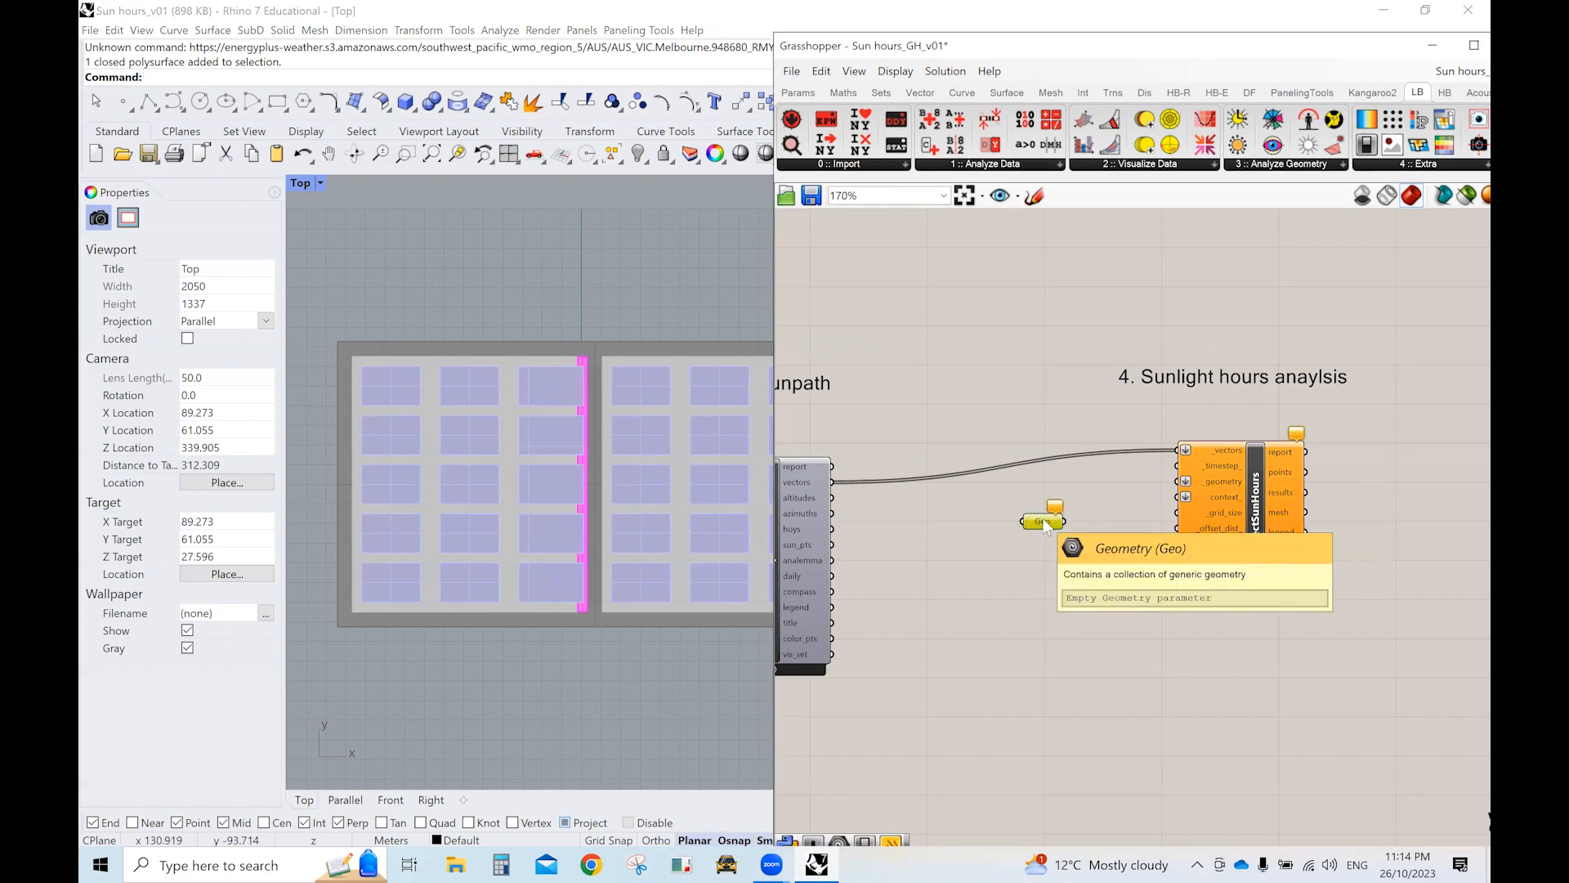
Reference the magenta Test Area strip between the two city blocks as the Geometry parameter's single geometry.
{"action": "right_click", "coordinate": [1043, 523]}
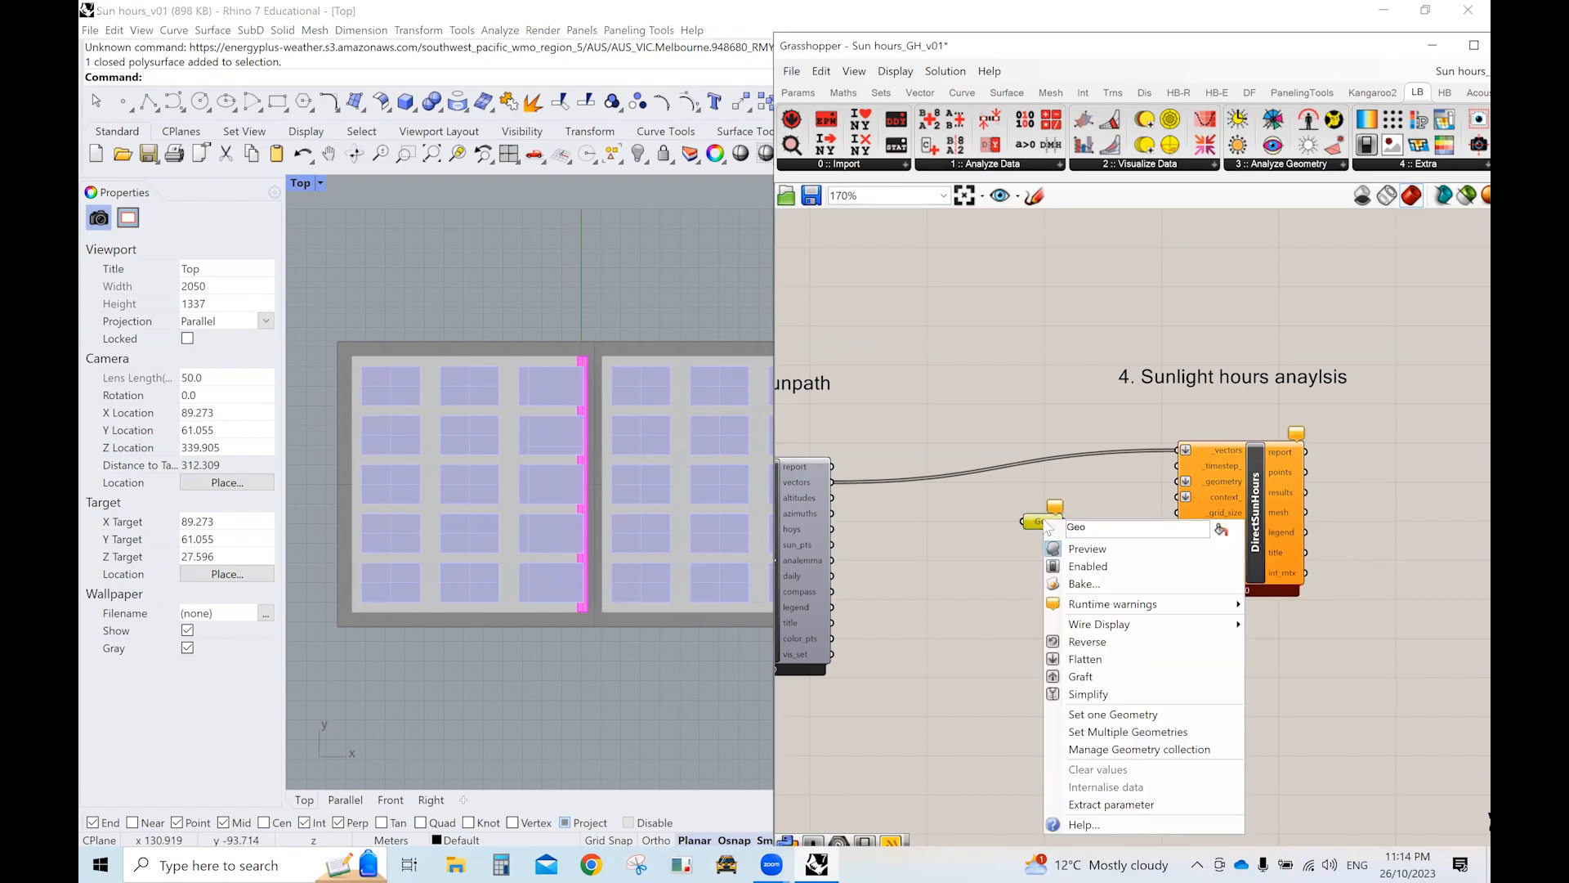
{"action": "left_click", "coordinate": [1117, 713]}
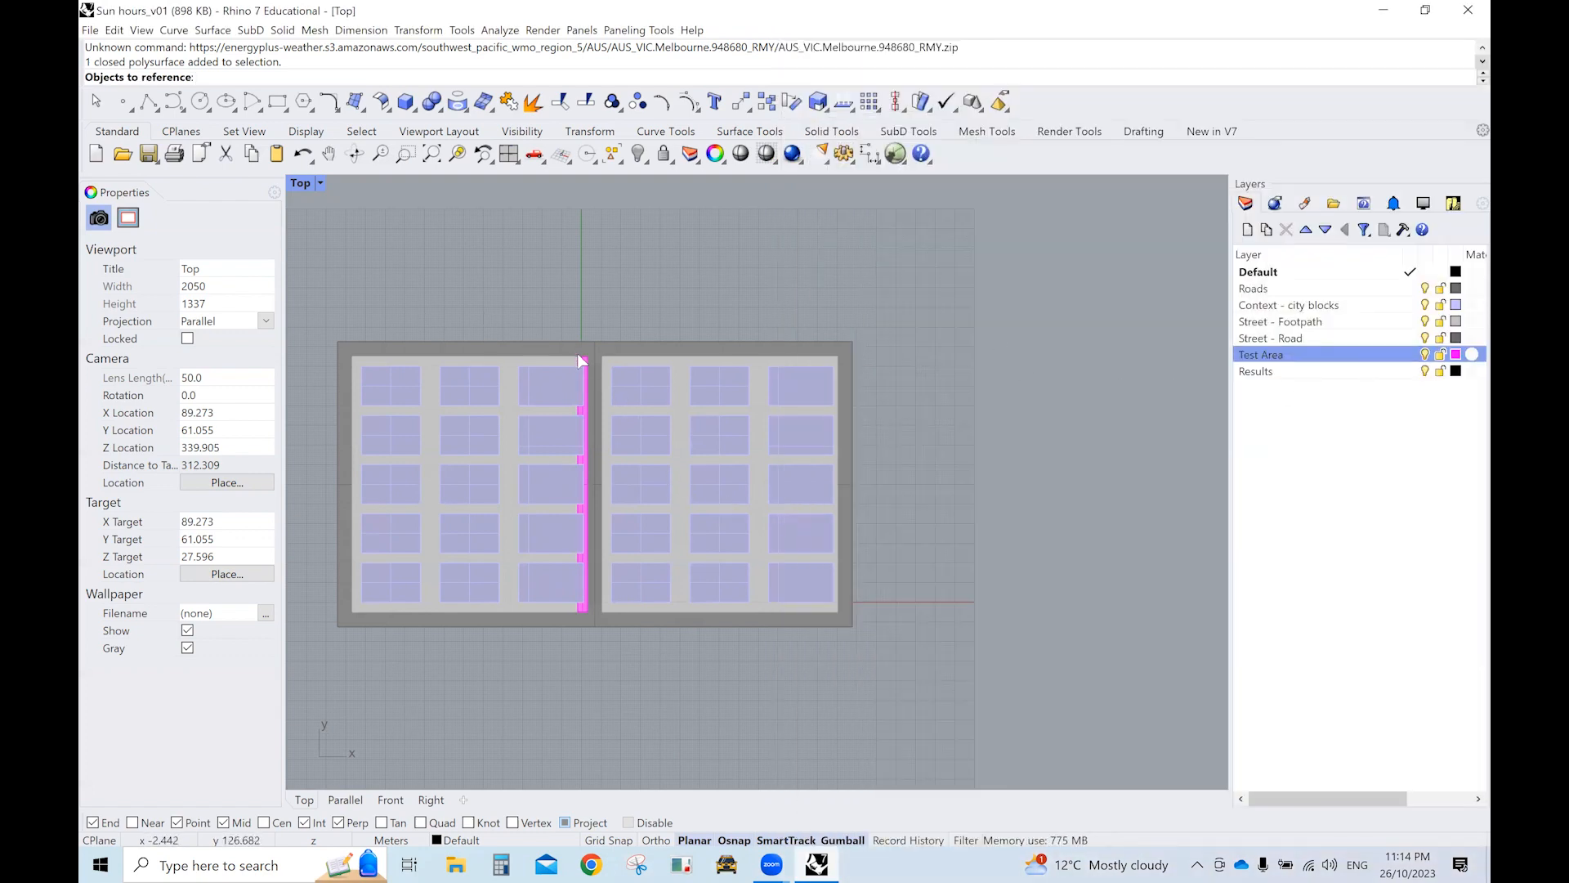
{"action": "key", "text": "Return"}
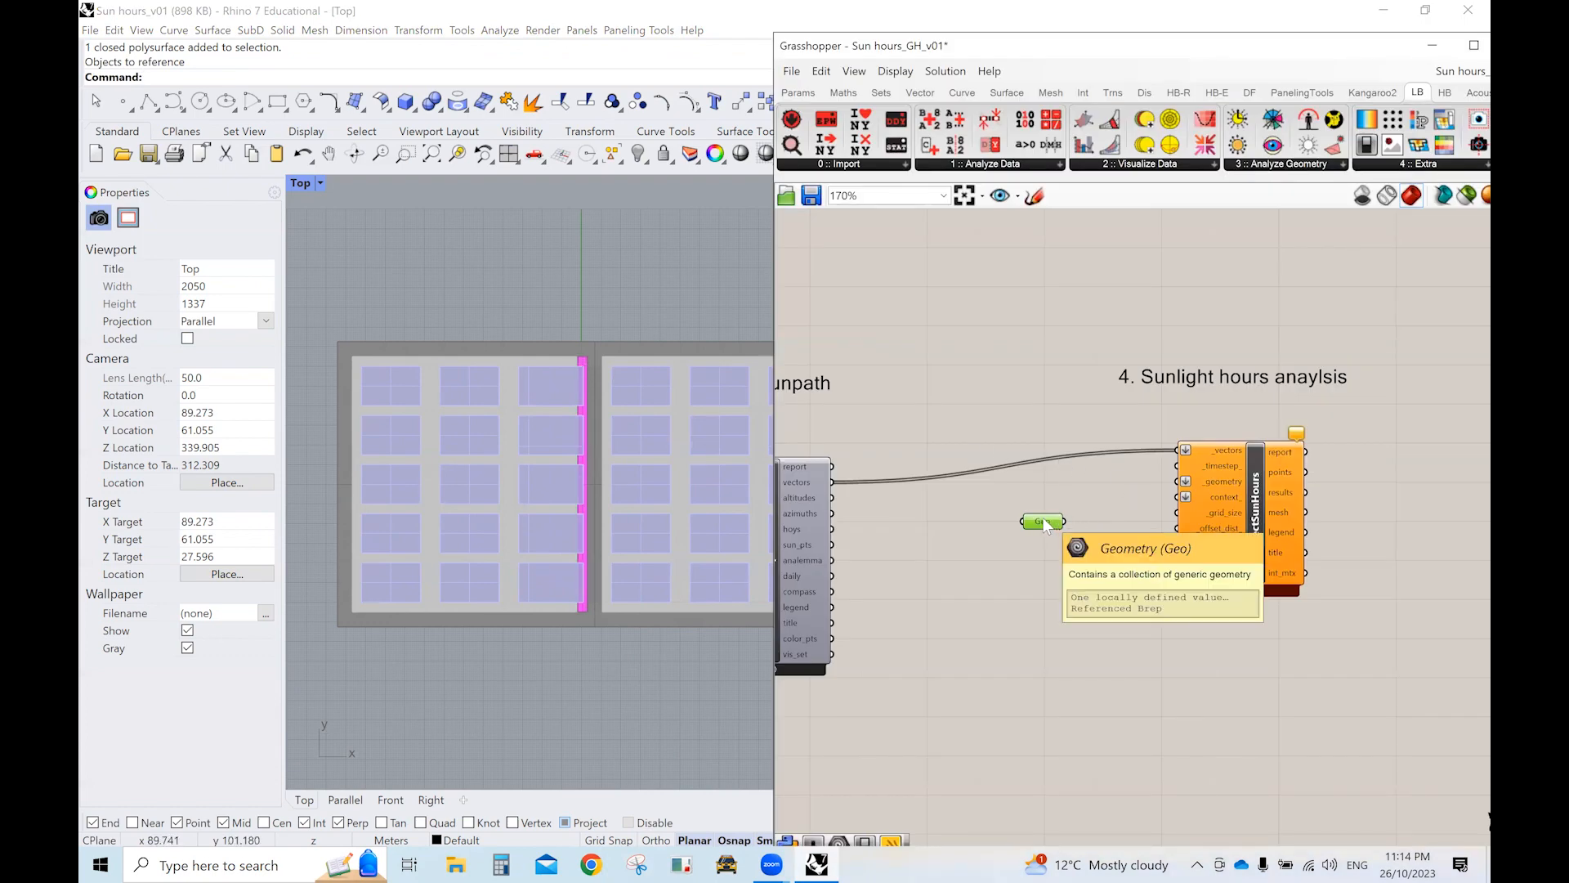
Examine the referenced street strip in Rhino's Parallel view with Grasshopper out of the way, and return to the definition.
{"action": "left_click", "coordinate": [1432, 46]}
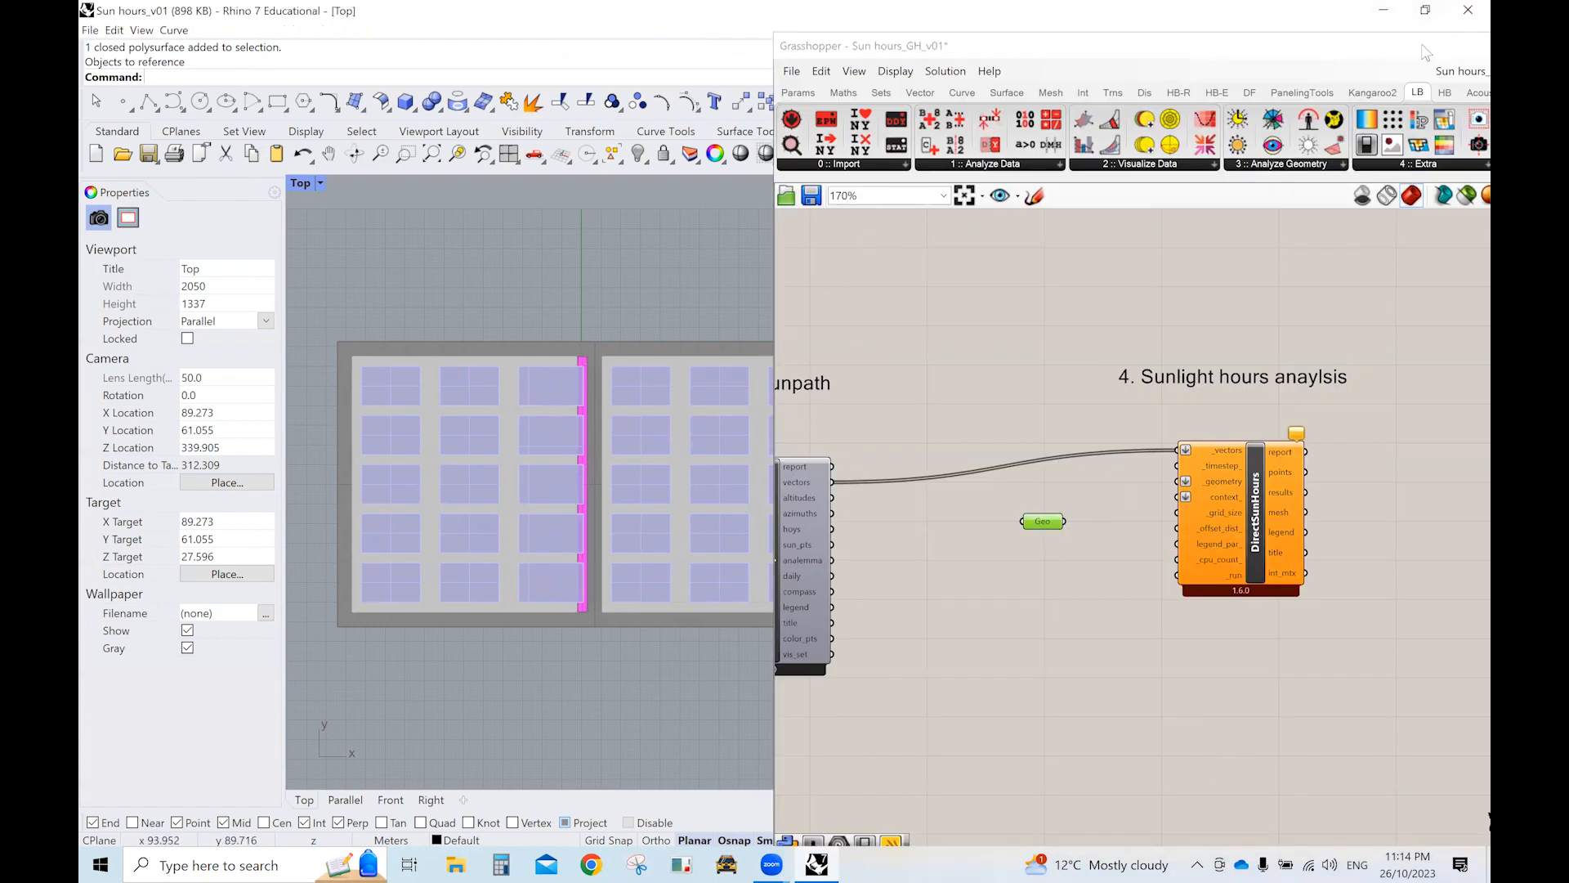
{"action": "left_click", "coordinate": [345, 800]}
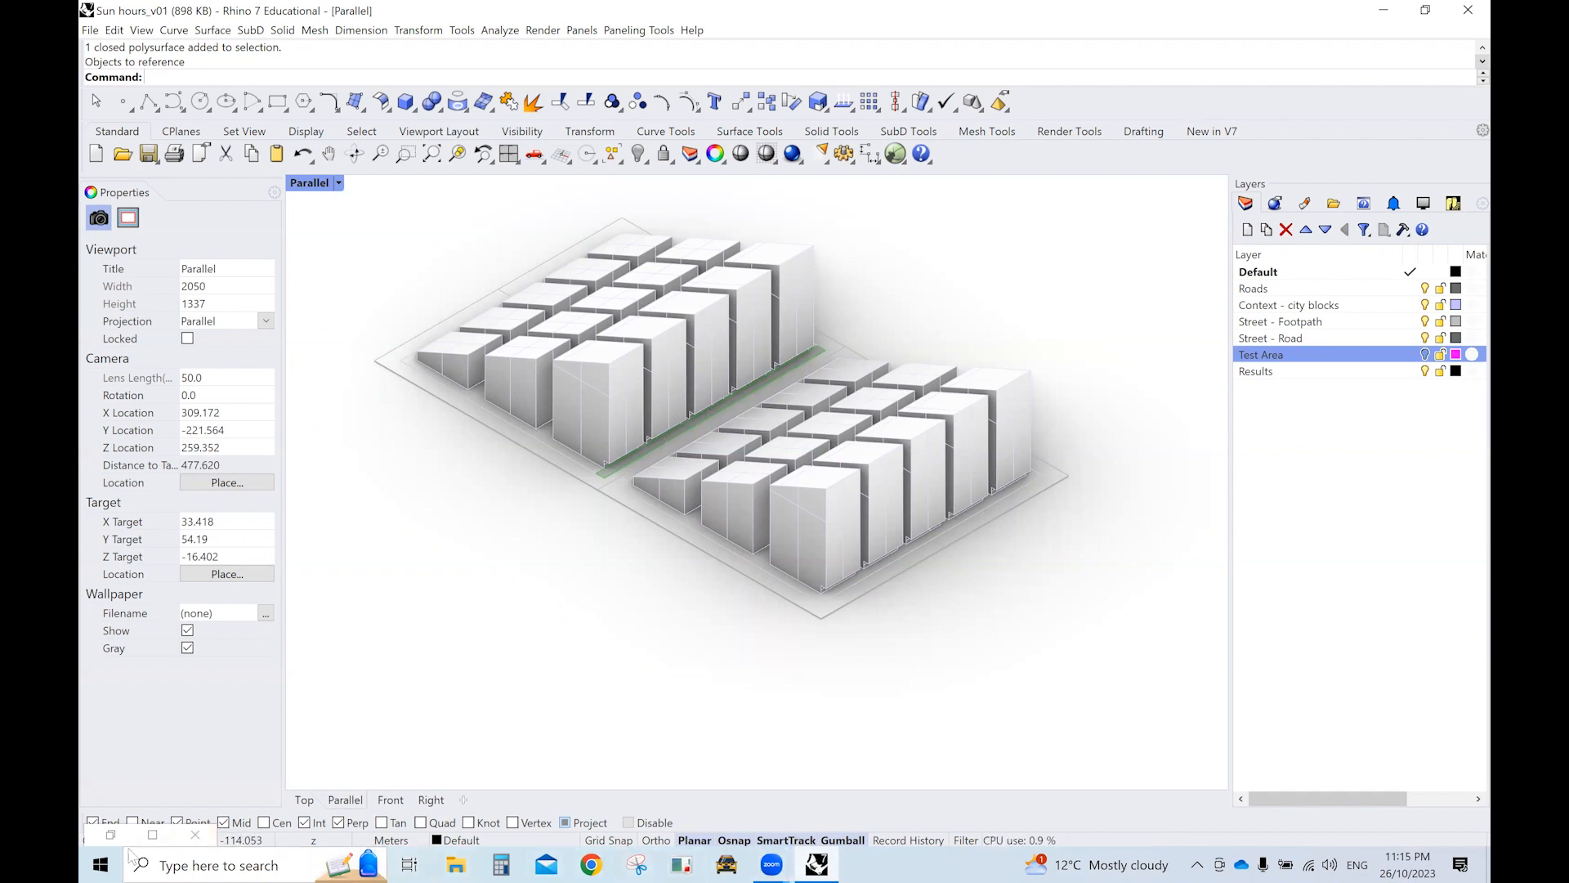
{"action": "left_click", "coordinate": [112, 834]}
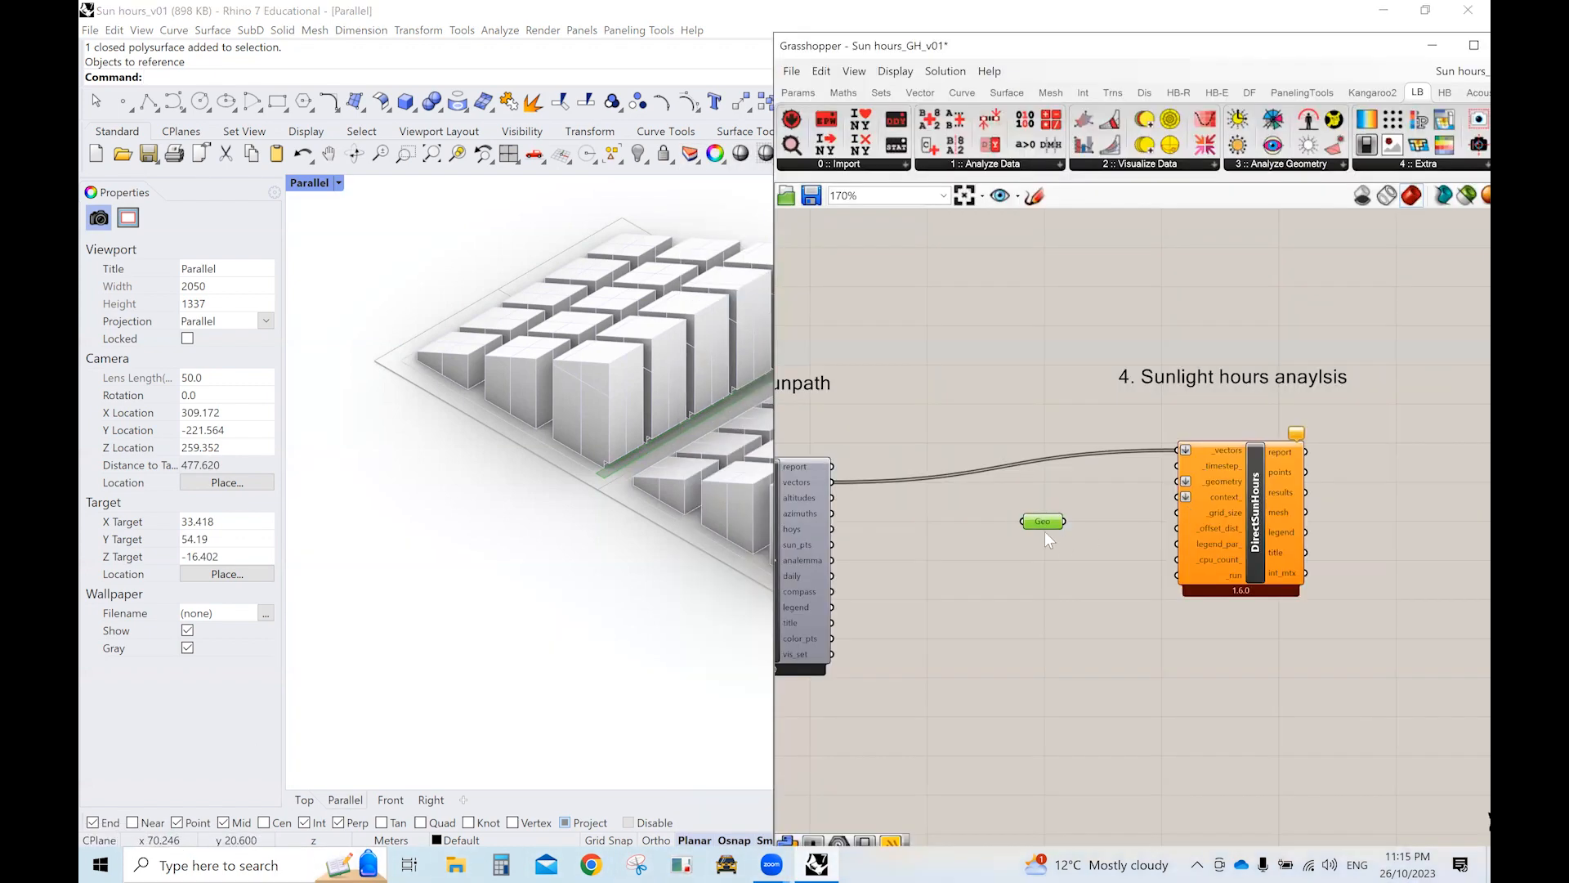
Connect the Geometry parameter to the DirectSunHours _geometry input, rename it street and line it up with that input.
{"action": "left_click_drag", "start_coordinate": [1064, 522], "coordinate": [1177, 481]}
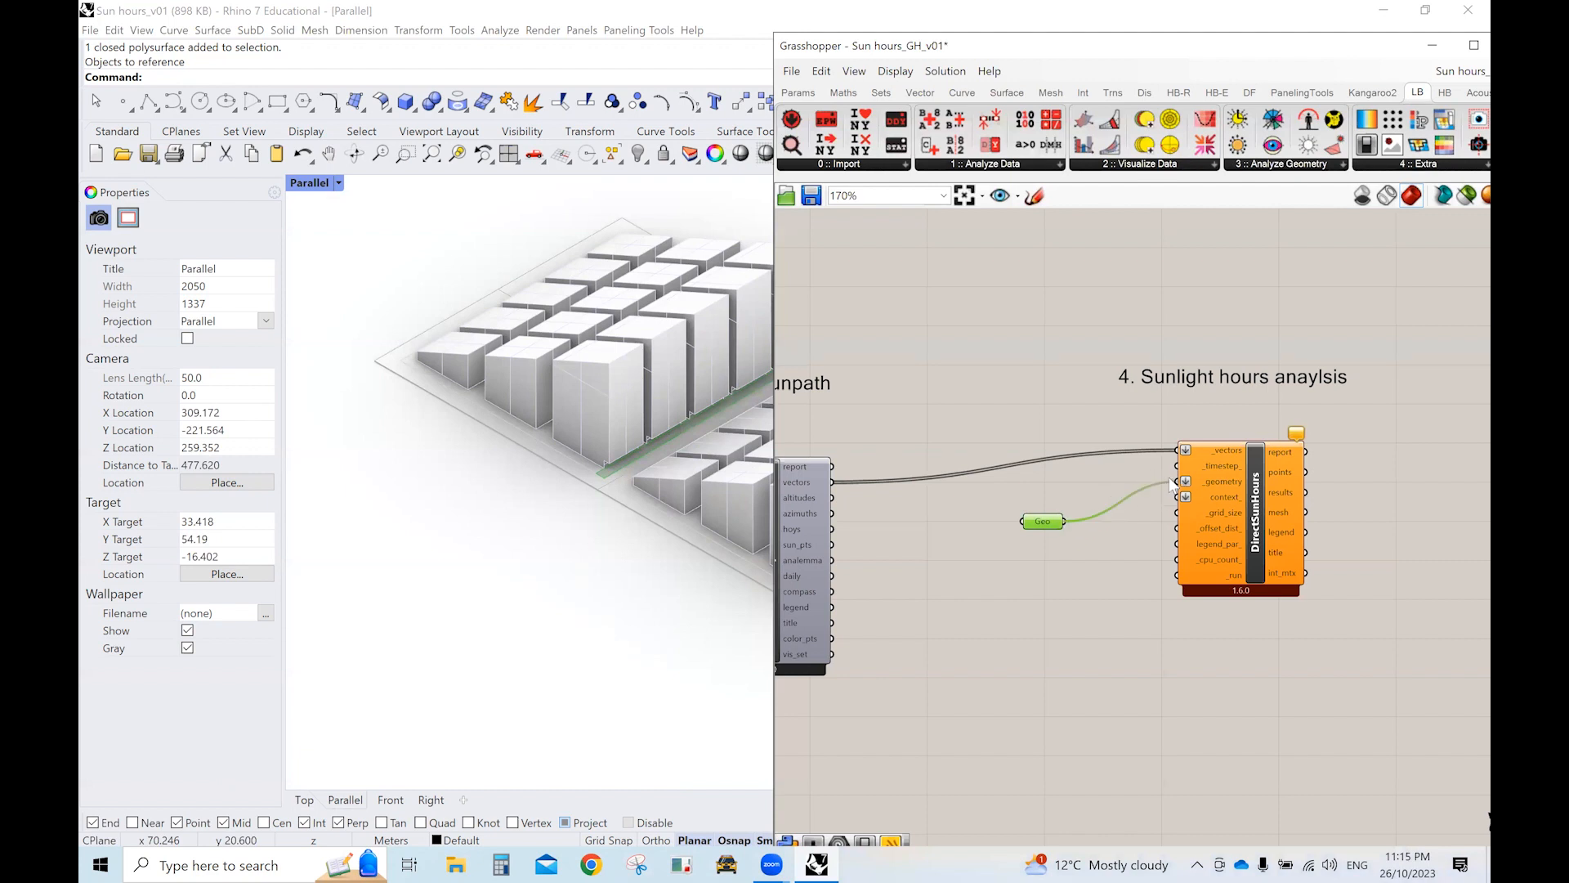
{"action": "right_click", "coordinate": [1050, 526]}
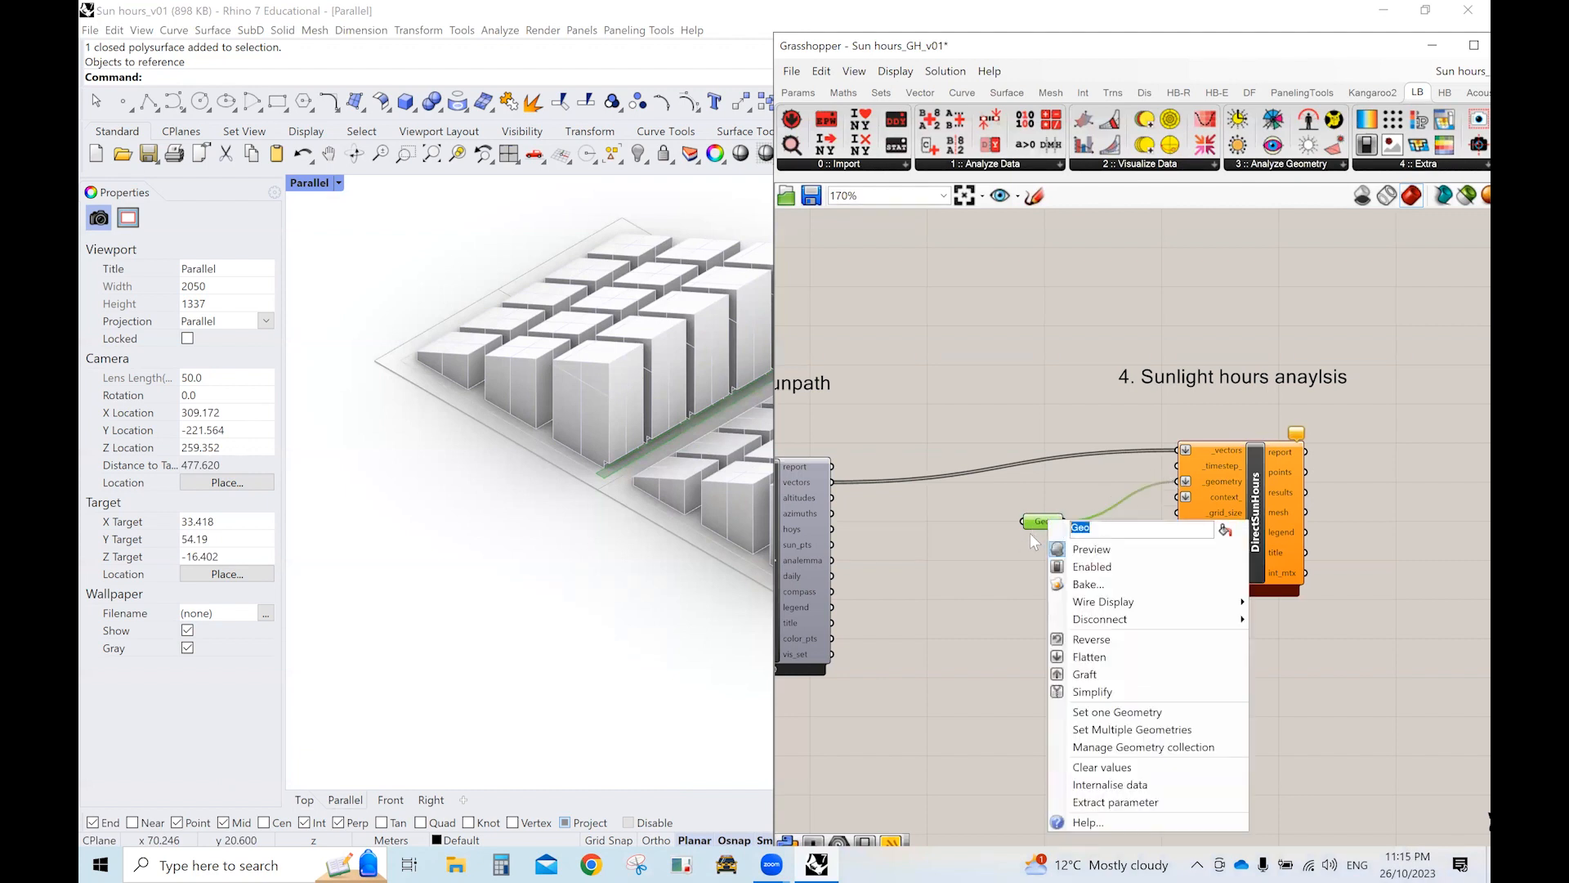
{"action": "type", "text": "street"}
{"action": "key", "text": "Return"}
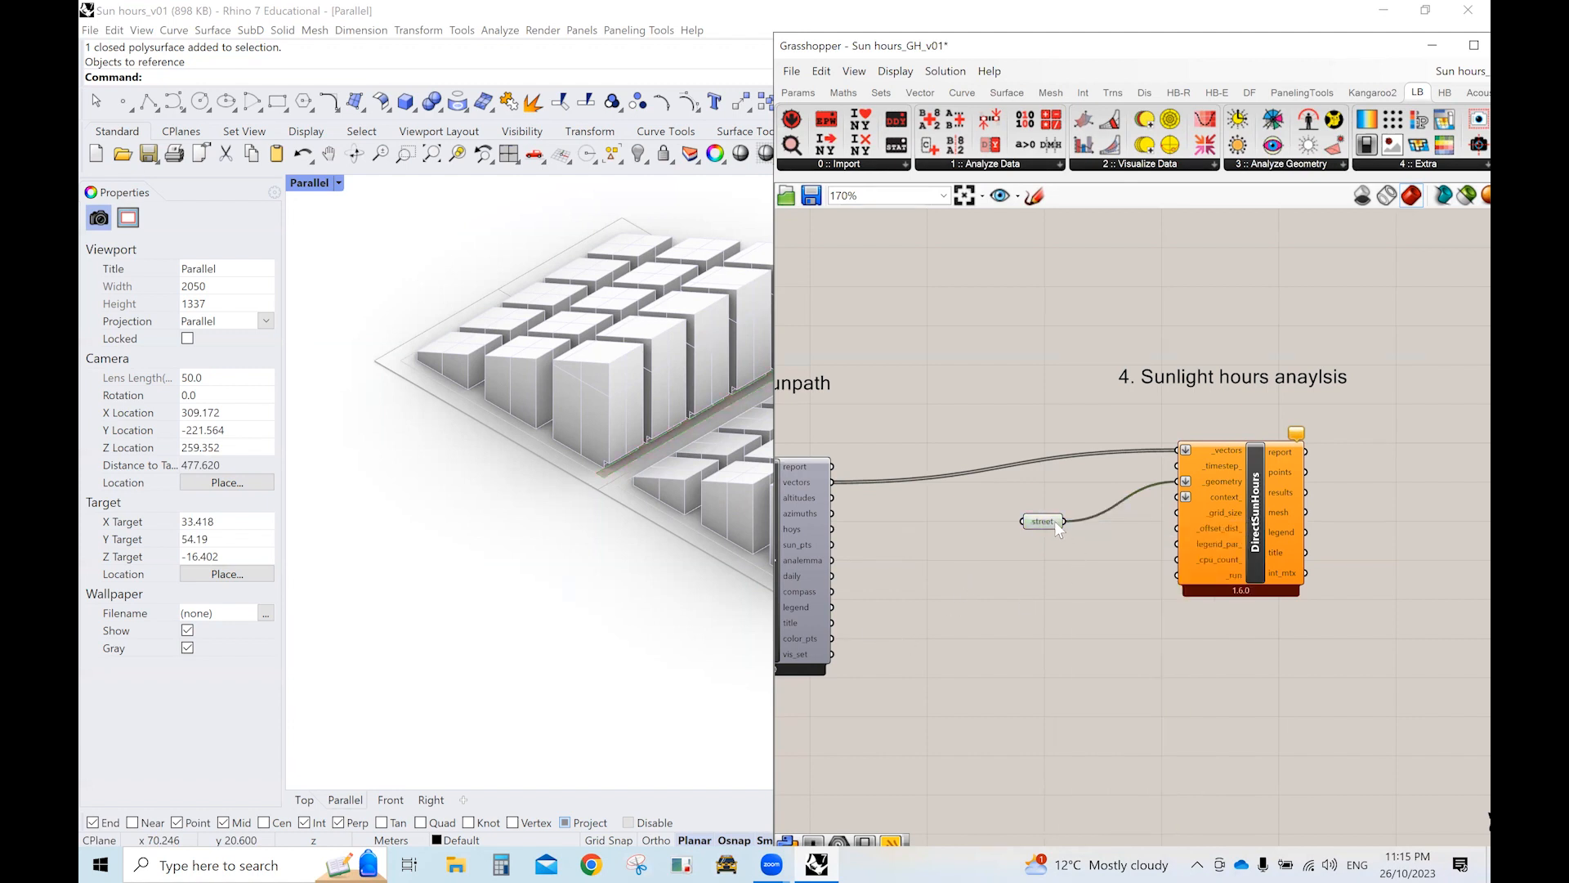
{"action": "left_click_drag", "start_coordinate": [1053, 516], "coordinate": [1068, 481]}
{"action": "left_click_drag", "start_coordinate": [1214, 488], "coordinate": [1220, 490]}
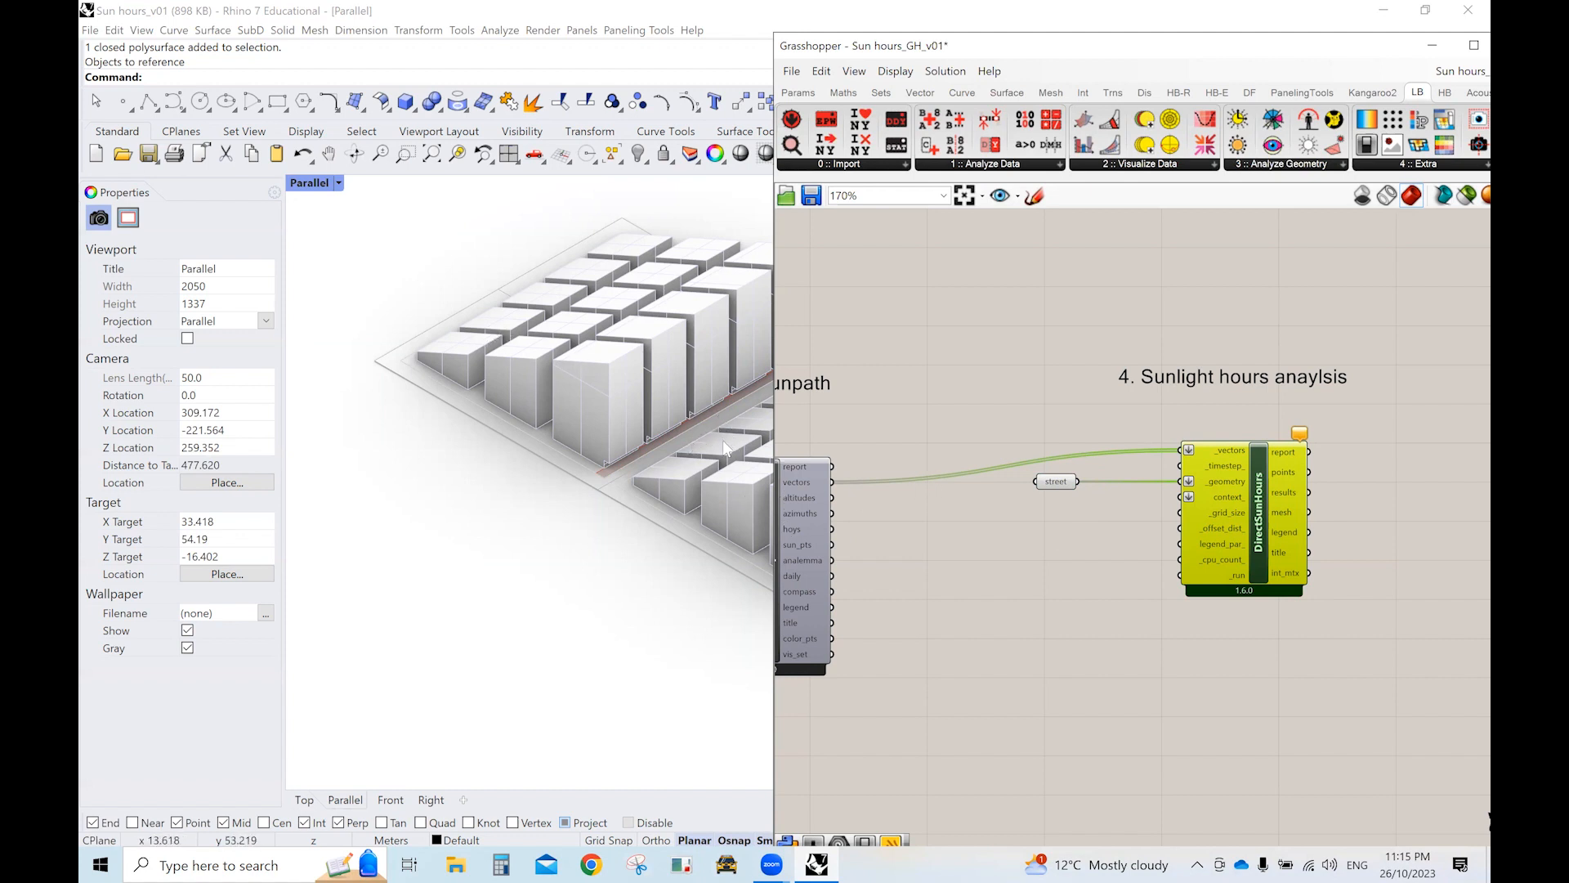
Add a second Geometry parameter and place it below the street parameter.
{"action": "left_click", "coordinate": [1071, 527]}
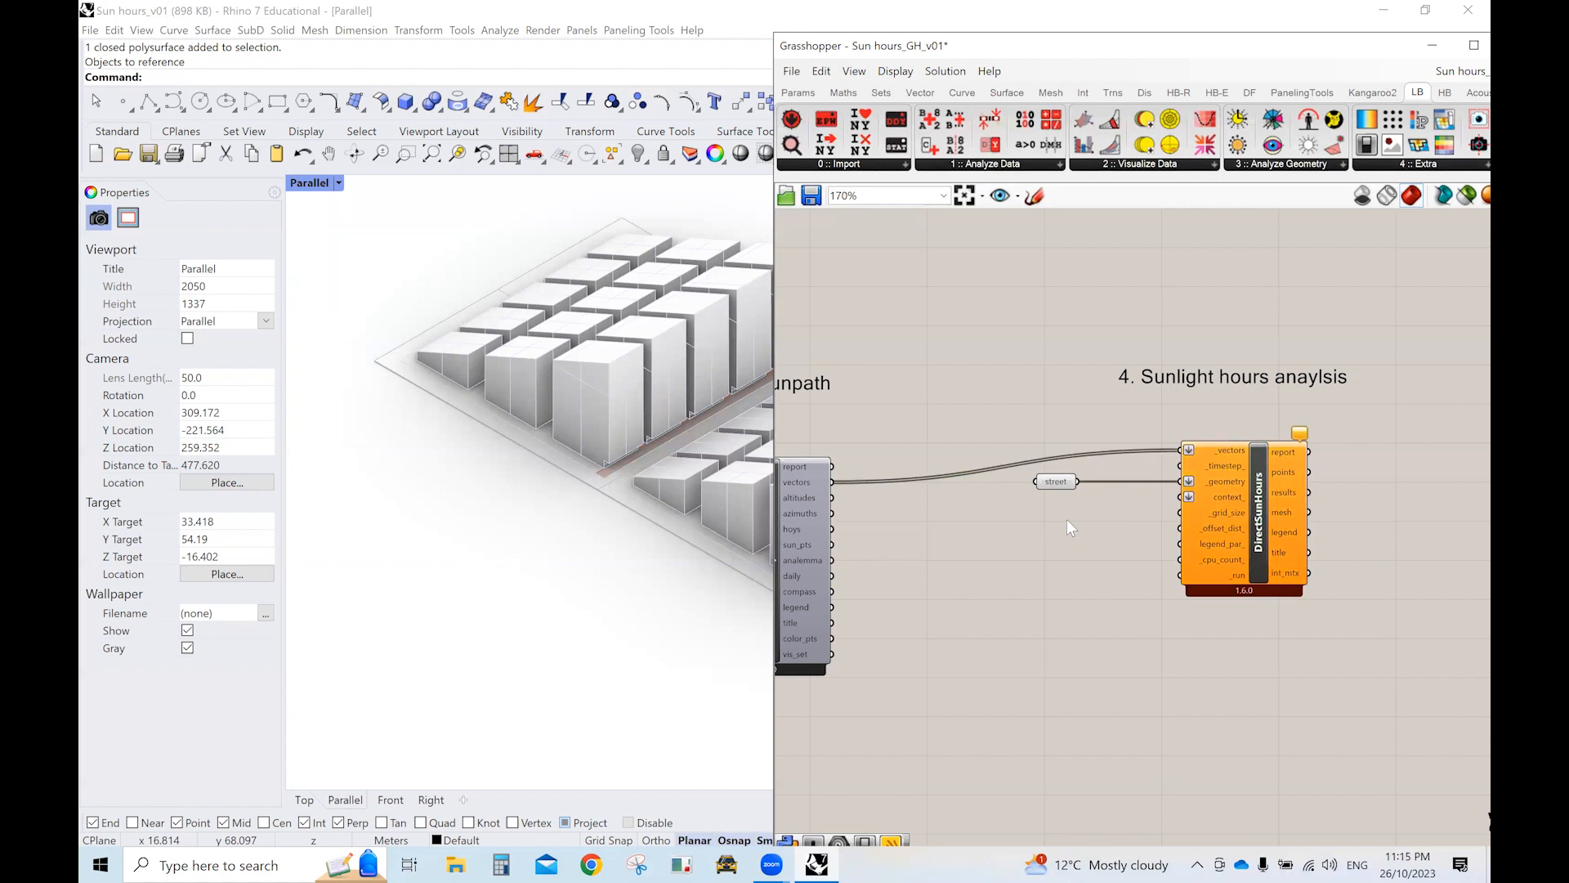
{"action": "double_click", "coordinate": [1068, 521]}
{"action": "type", "text": "geo"}
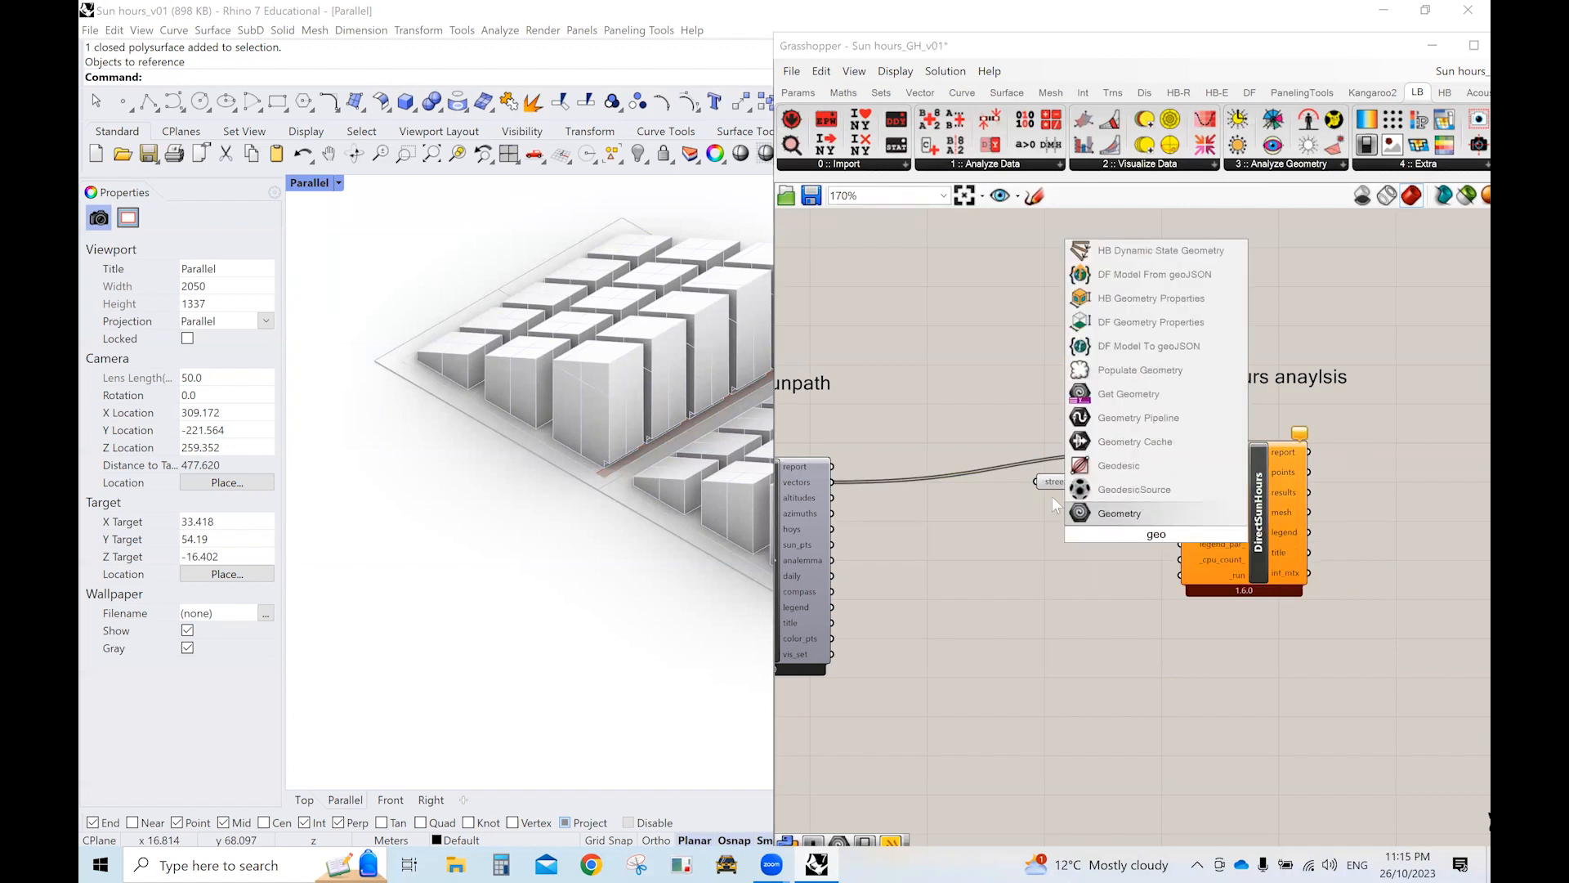
{"action": "left_click", "coordinate": [1120, 513]}
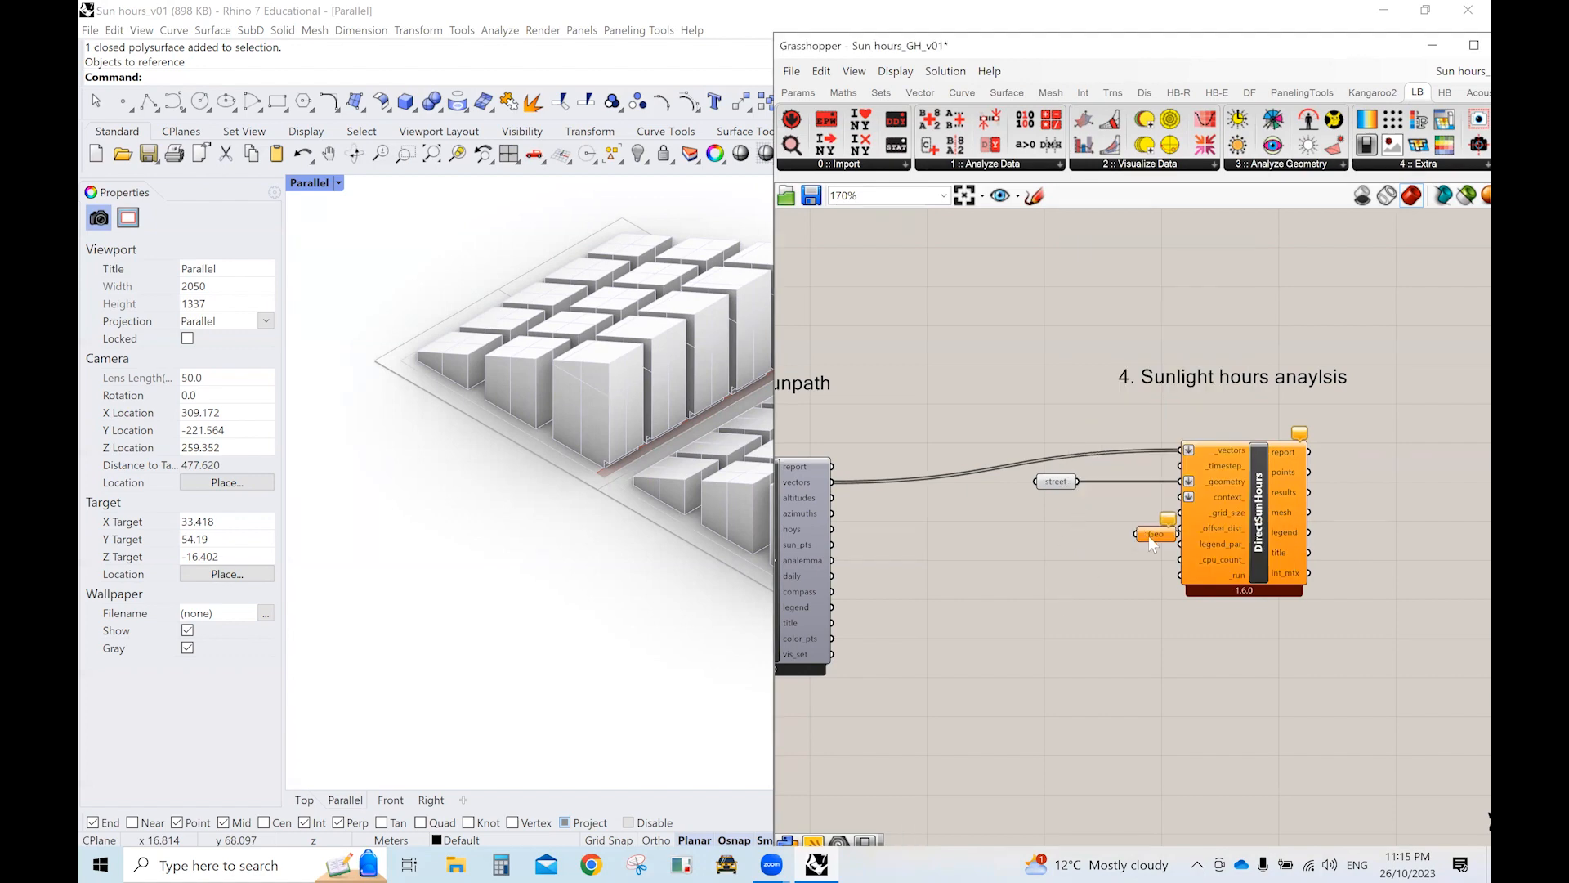
{"action": "left_click_drag", "start_coordinate": [1148, 535], "coordinate": [1060, 544]}
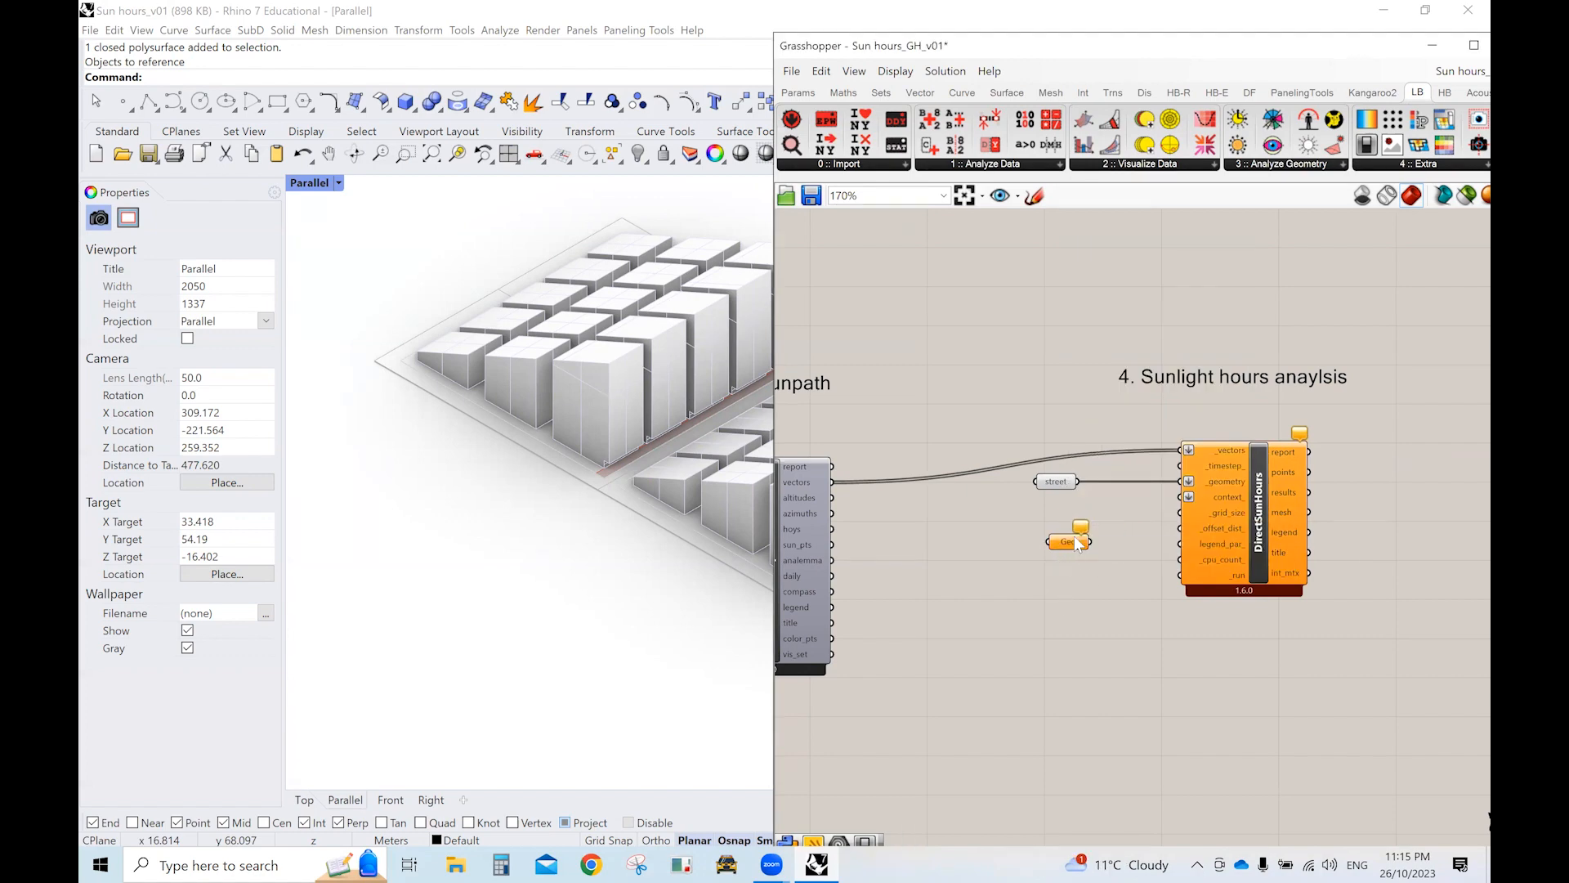
Reference all the city block buildings as multiple geometries in the second Geometry parameter, selecting them together in Rhino's Front view.
{"action": "right_click", "coordinate": [1067, 541]}
{"action": "left_click", "coordinate": [1135, 743]}
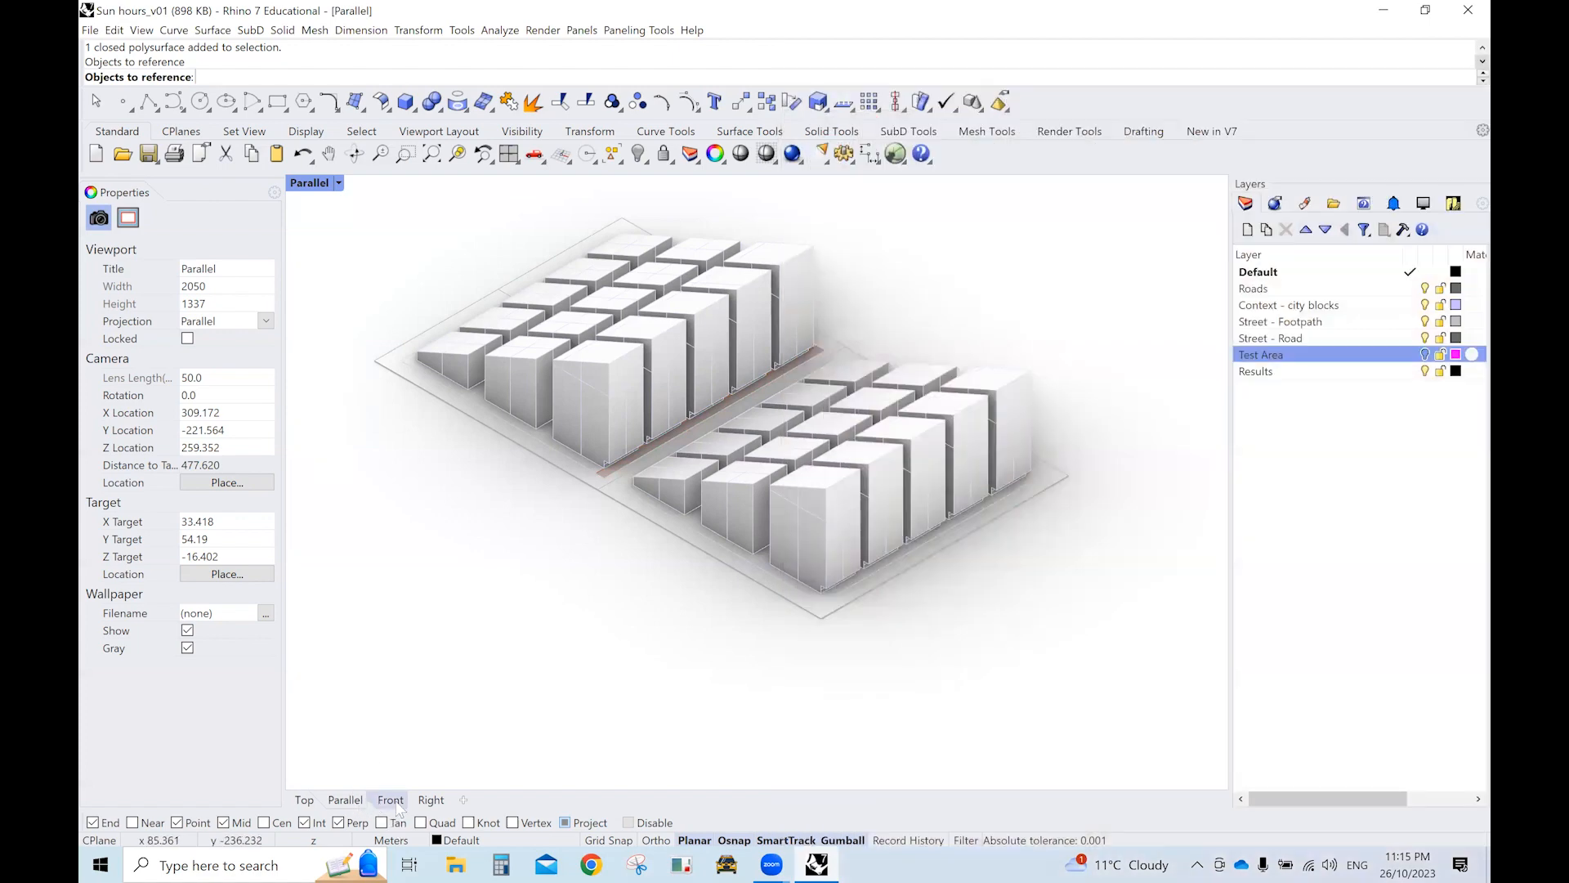
{"action": "left_click", "coordinate": [395, 801]}
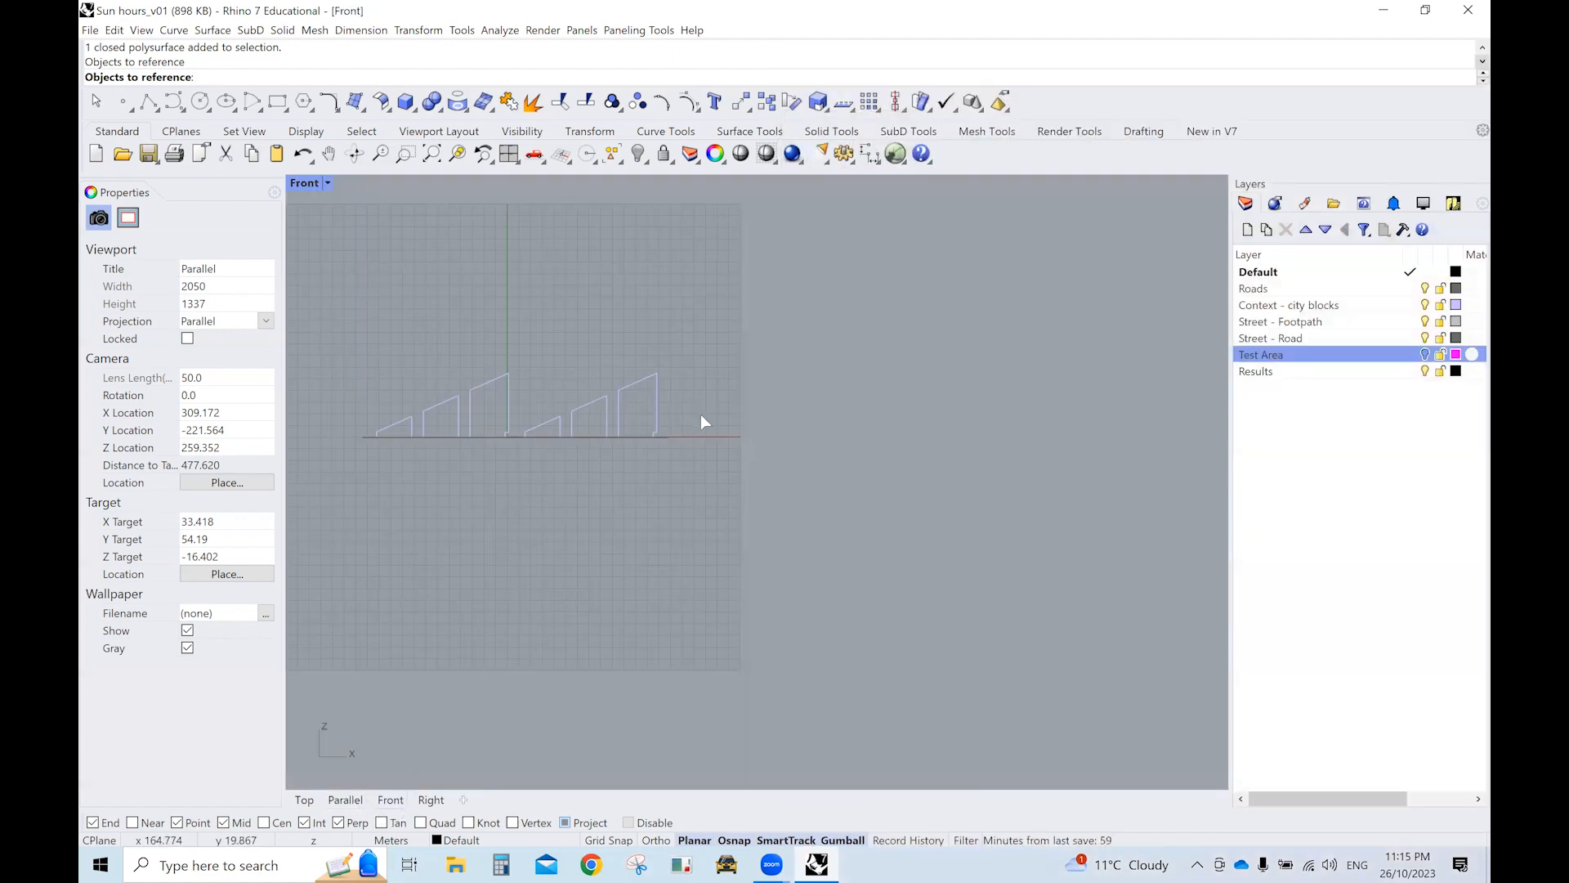
{"action": "left_click_drag", "start_coordinate": [699, 416], "coordinate": [376, 419]}
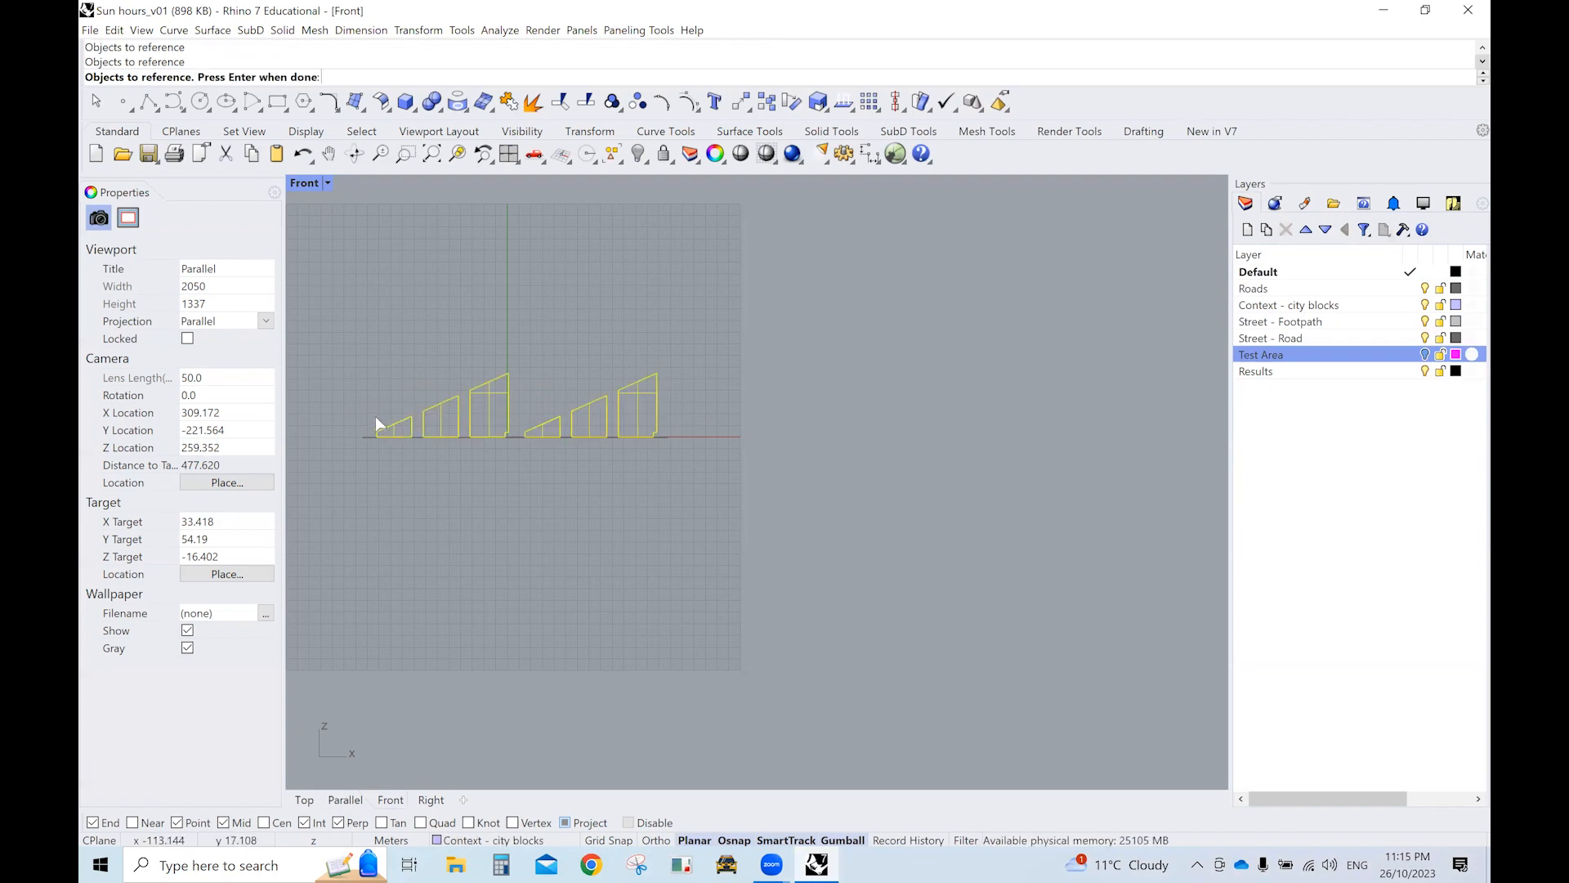
{"action": "key", "text": "Return"}
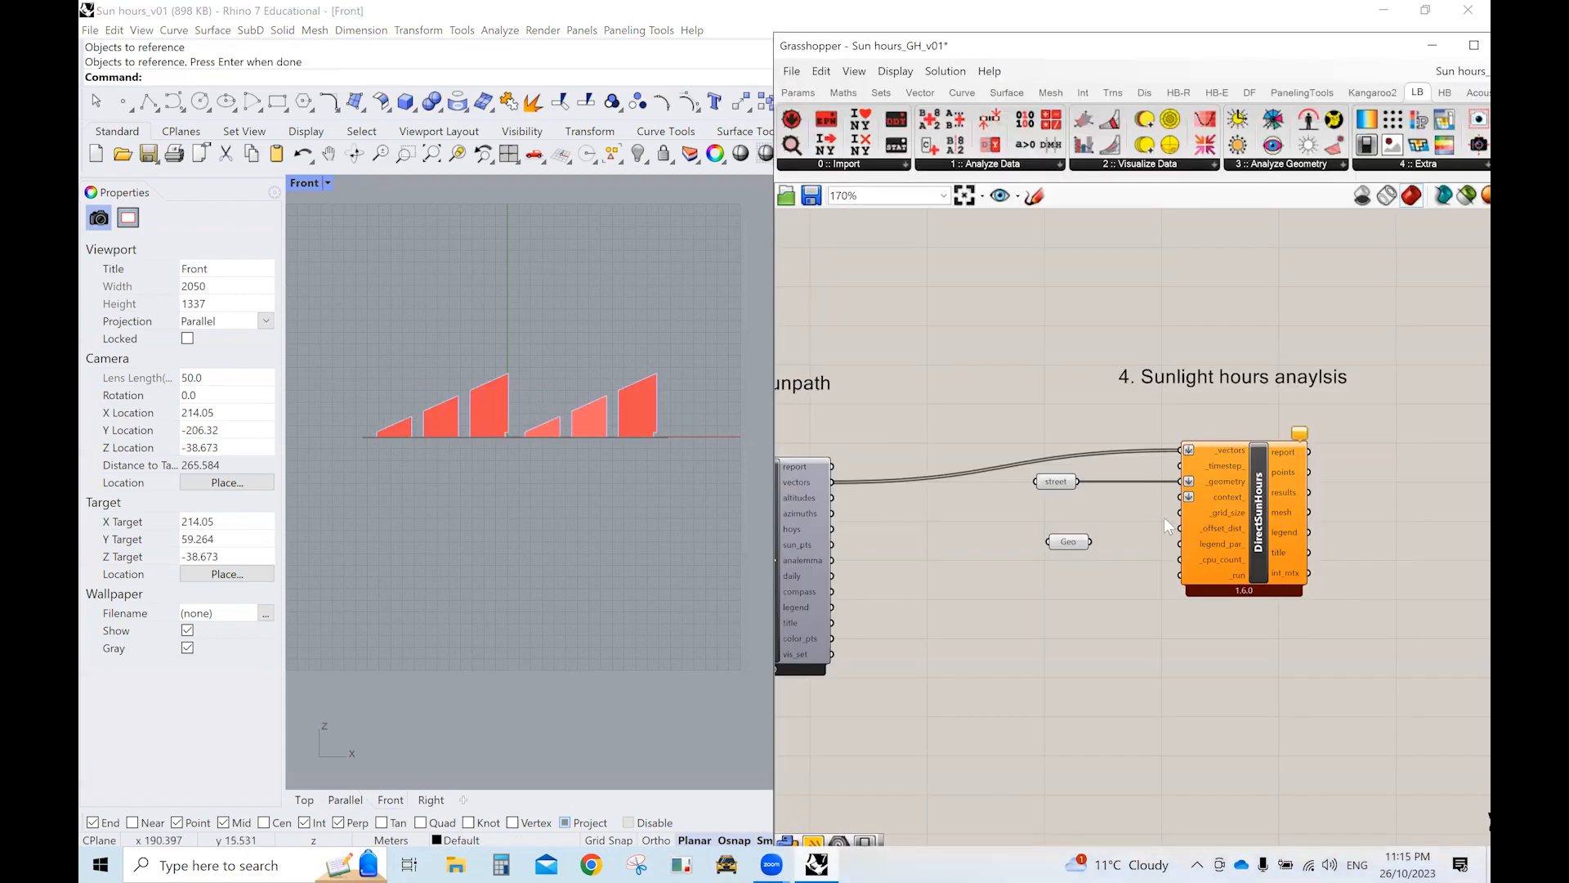
{"action": "left_click_drag", "start_coordinate": [1090, 543], "coordinate": [1140, 508]}
Turn off the preview of the buildings' Geometry parameter and of the street parameter.
{"action": "left_click", "coordinate": [1073, 541]}
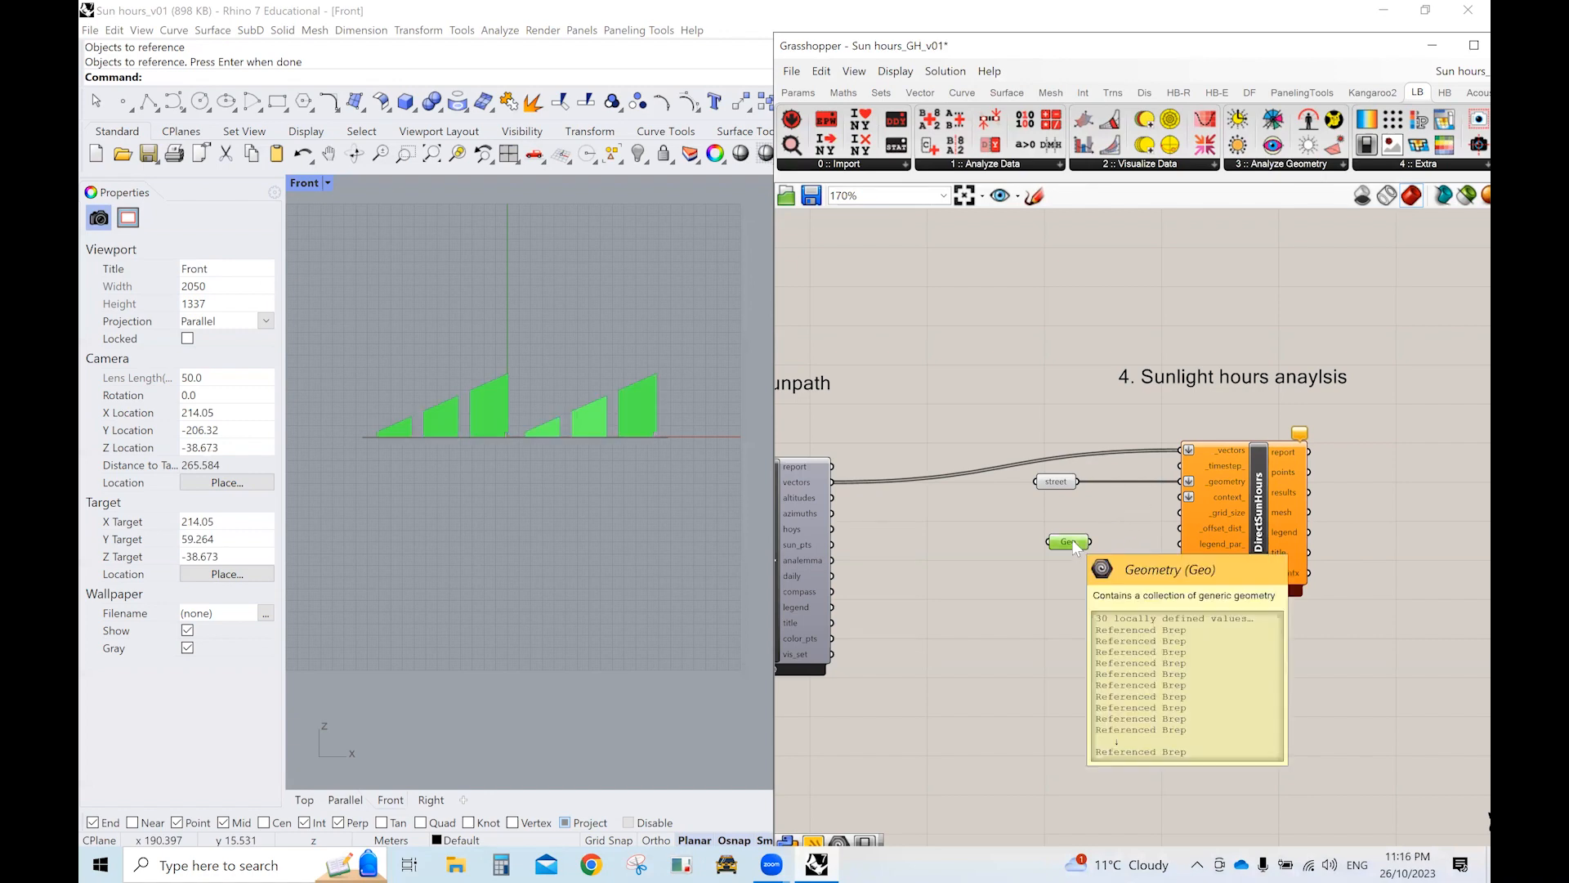
{"action": "right_click", "coordinate": [1072, 540]}
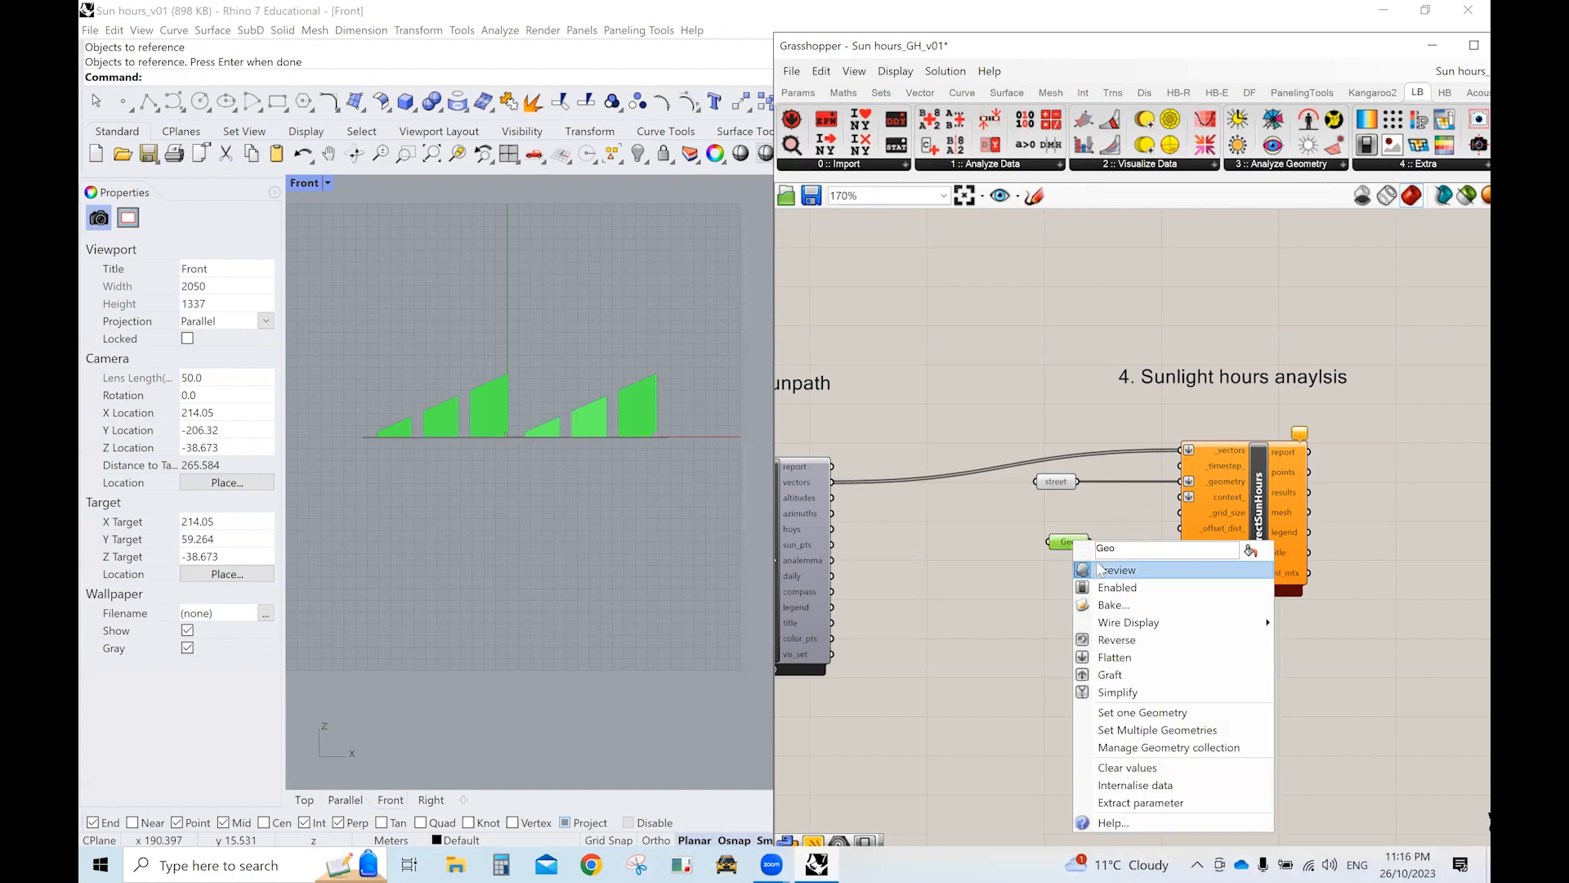
{"action": "left_click", "coordinate": [1100, 567]}
{"action": "right_click", "coordinate": [1060, 480]}
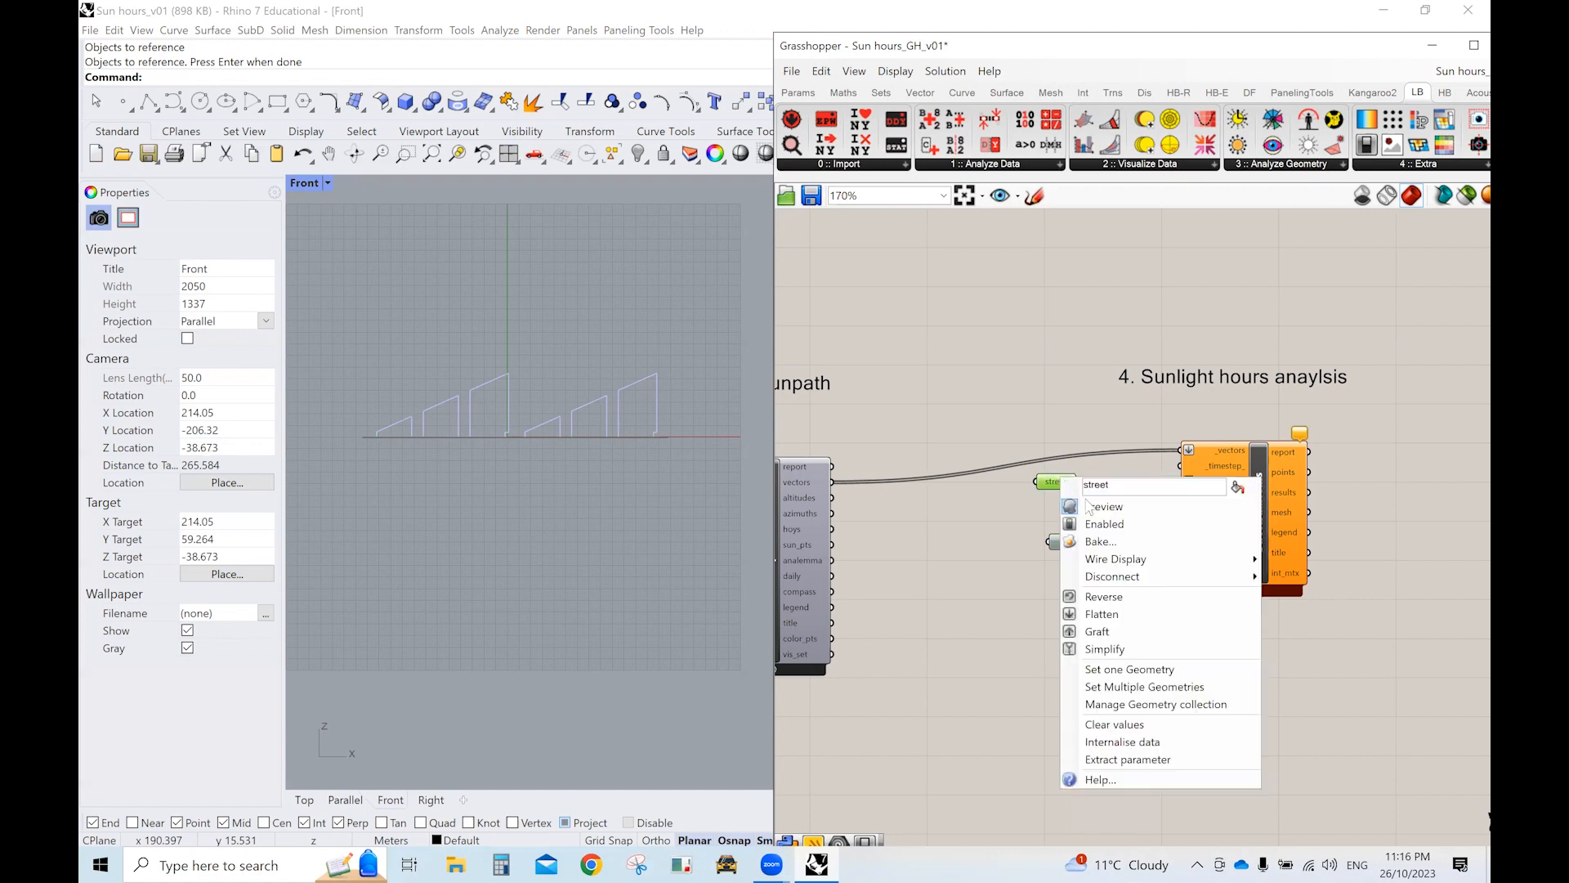
{"action": "left_click", "coordinate": [1084, 507]}
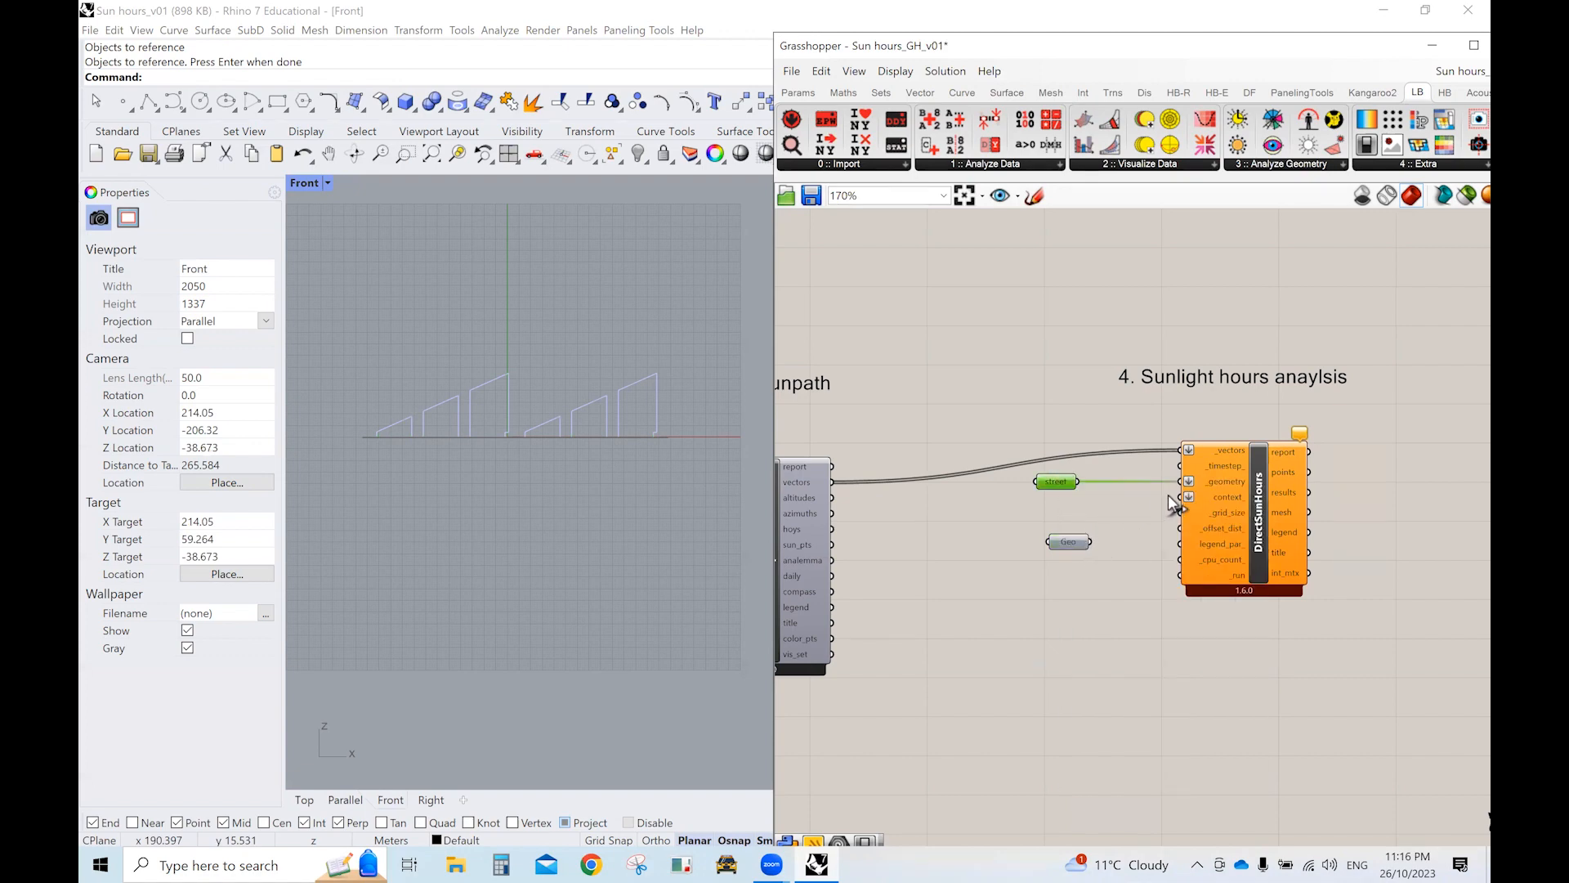
Connect the buildings' Geometry parameter to the DirectSunHours context_ input and line it up below the street parameter.
{"action": "left_click_drag", "start_coordinate": [1179, 496], "coordinate": [1060, 511]}
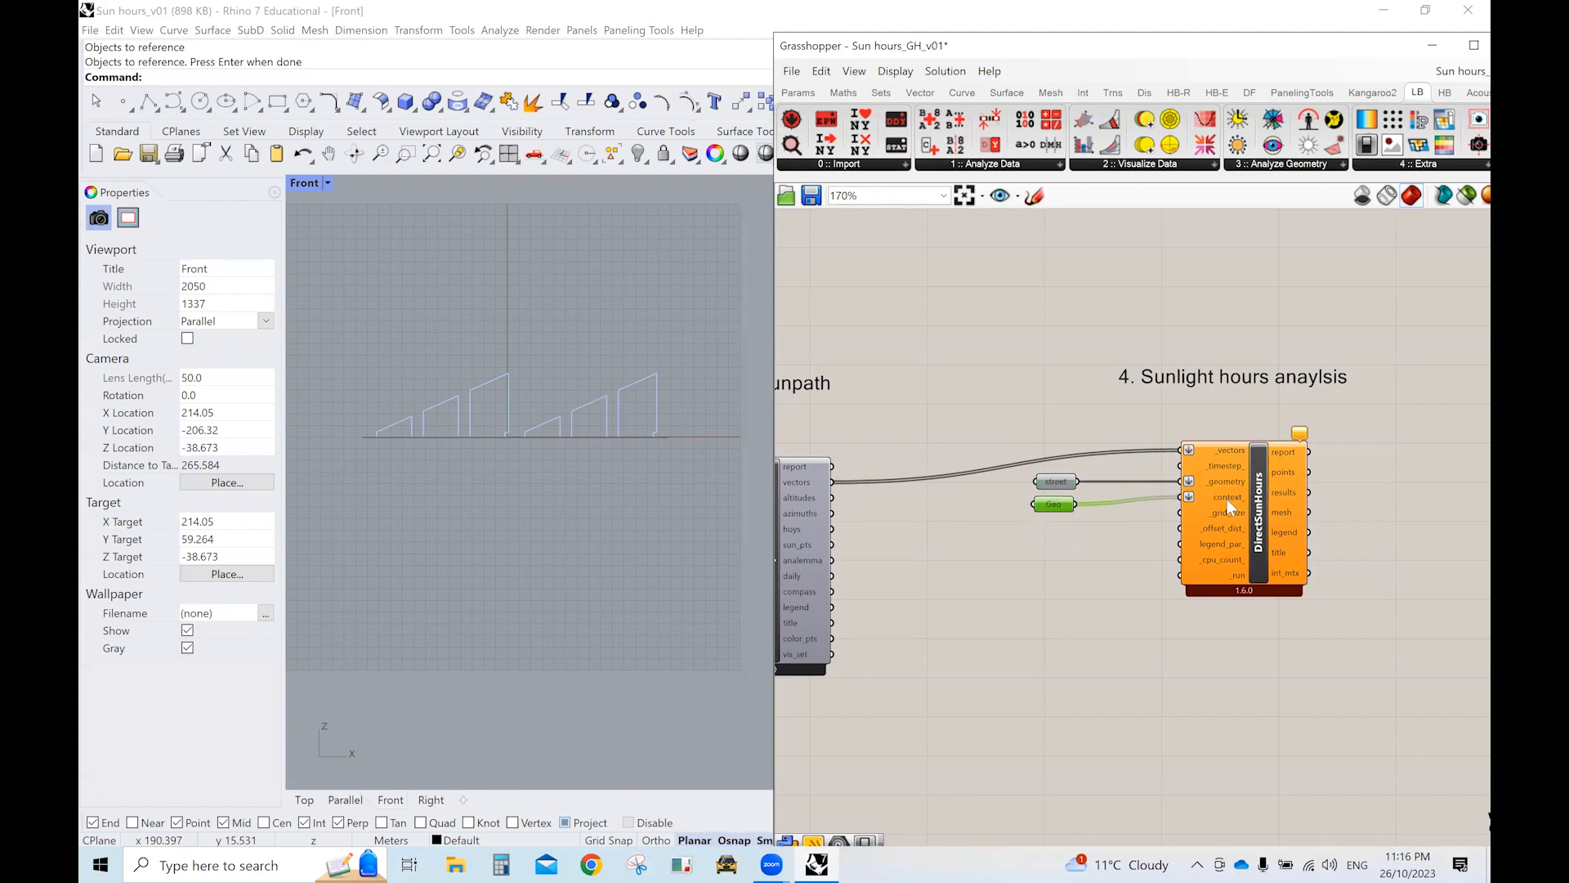
{"action": "mouse_move", "coordinate": [1226, 515]}
{"action": "left_click", "coordinate": [1047, 553]}
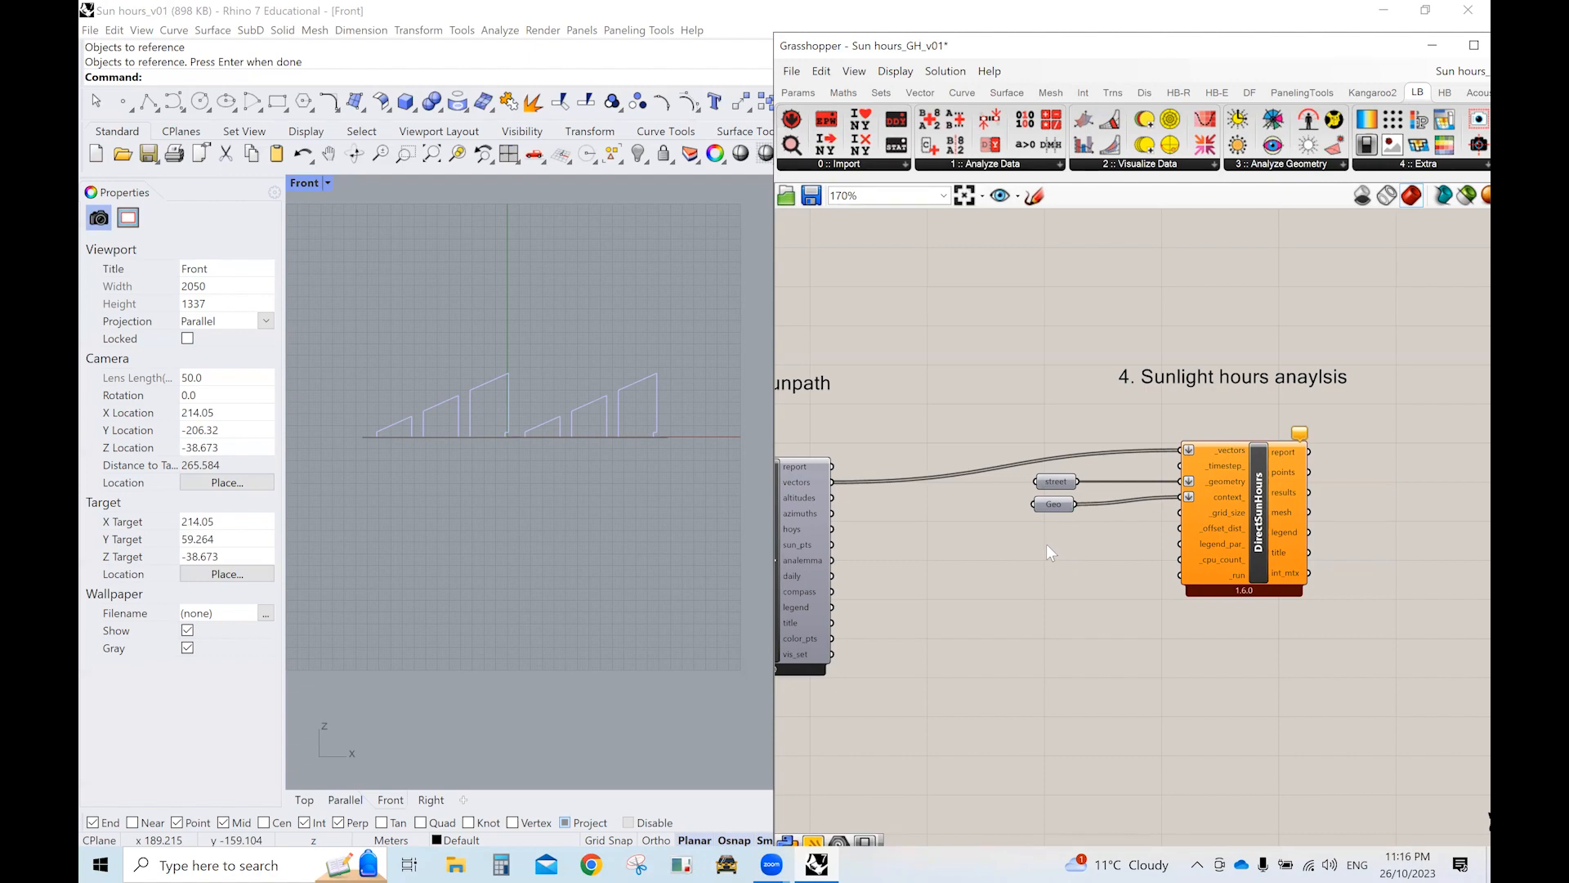
Add a number slider with value 1, connect it to the DirectSunHours _grid_size input and place it below the Geometry parameters.
{"action": "double_click", "coordinate": [1052, 547]}
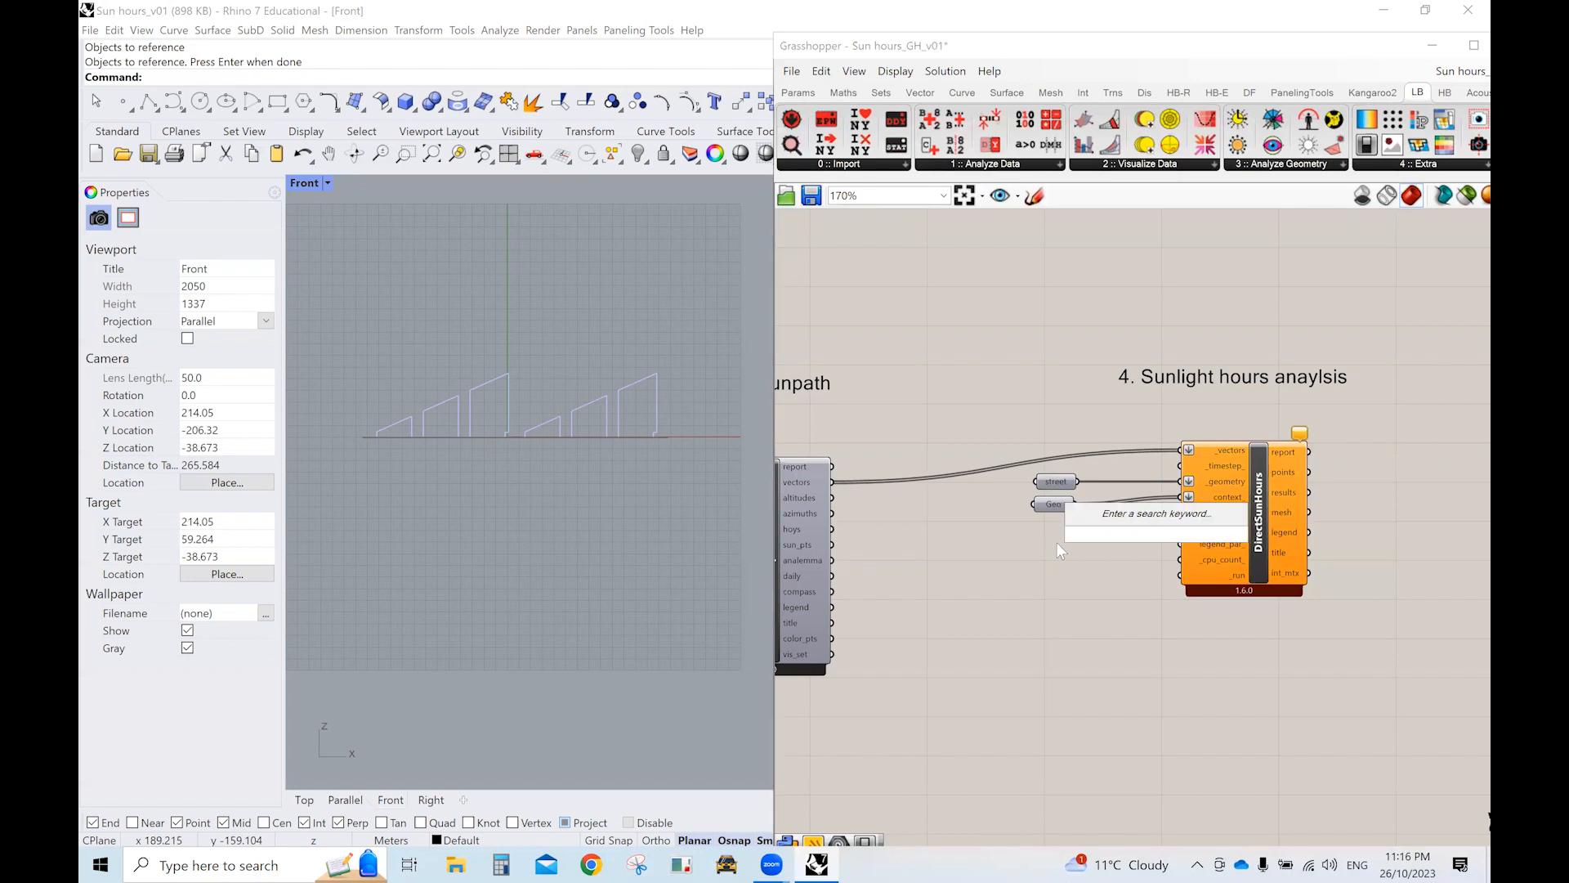
{"action": "type", "text": "1"}
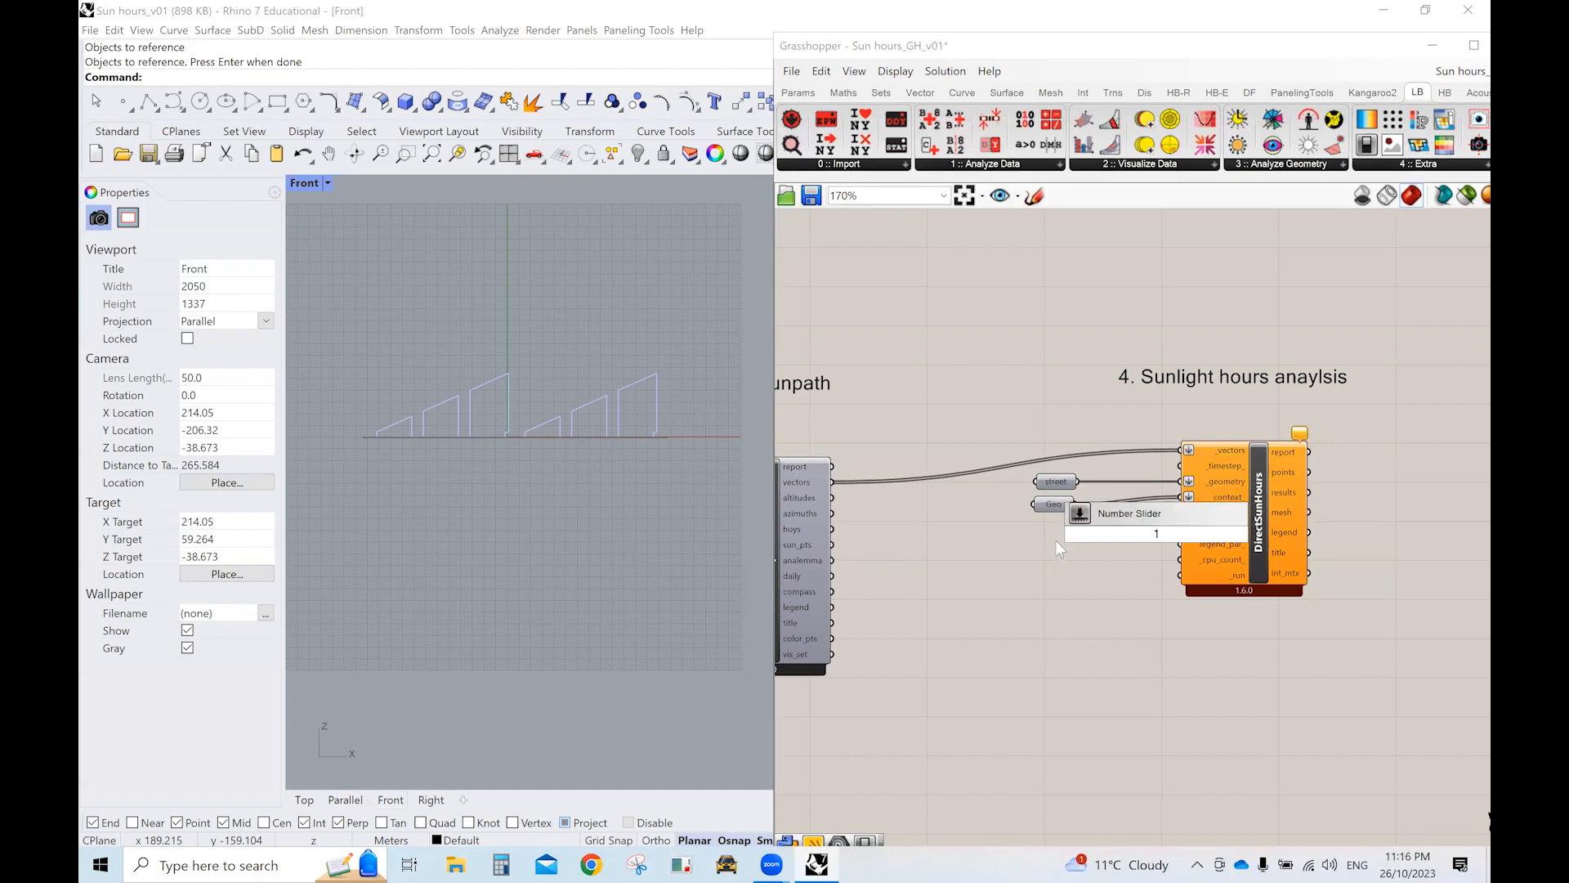
{"action": "key", "text": "Return"}
{"action": "left_click_drag", "start_coordinate": [1146, 531], "coordinate": [1032, 545]}
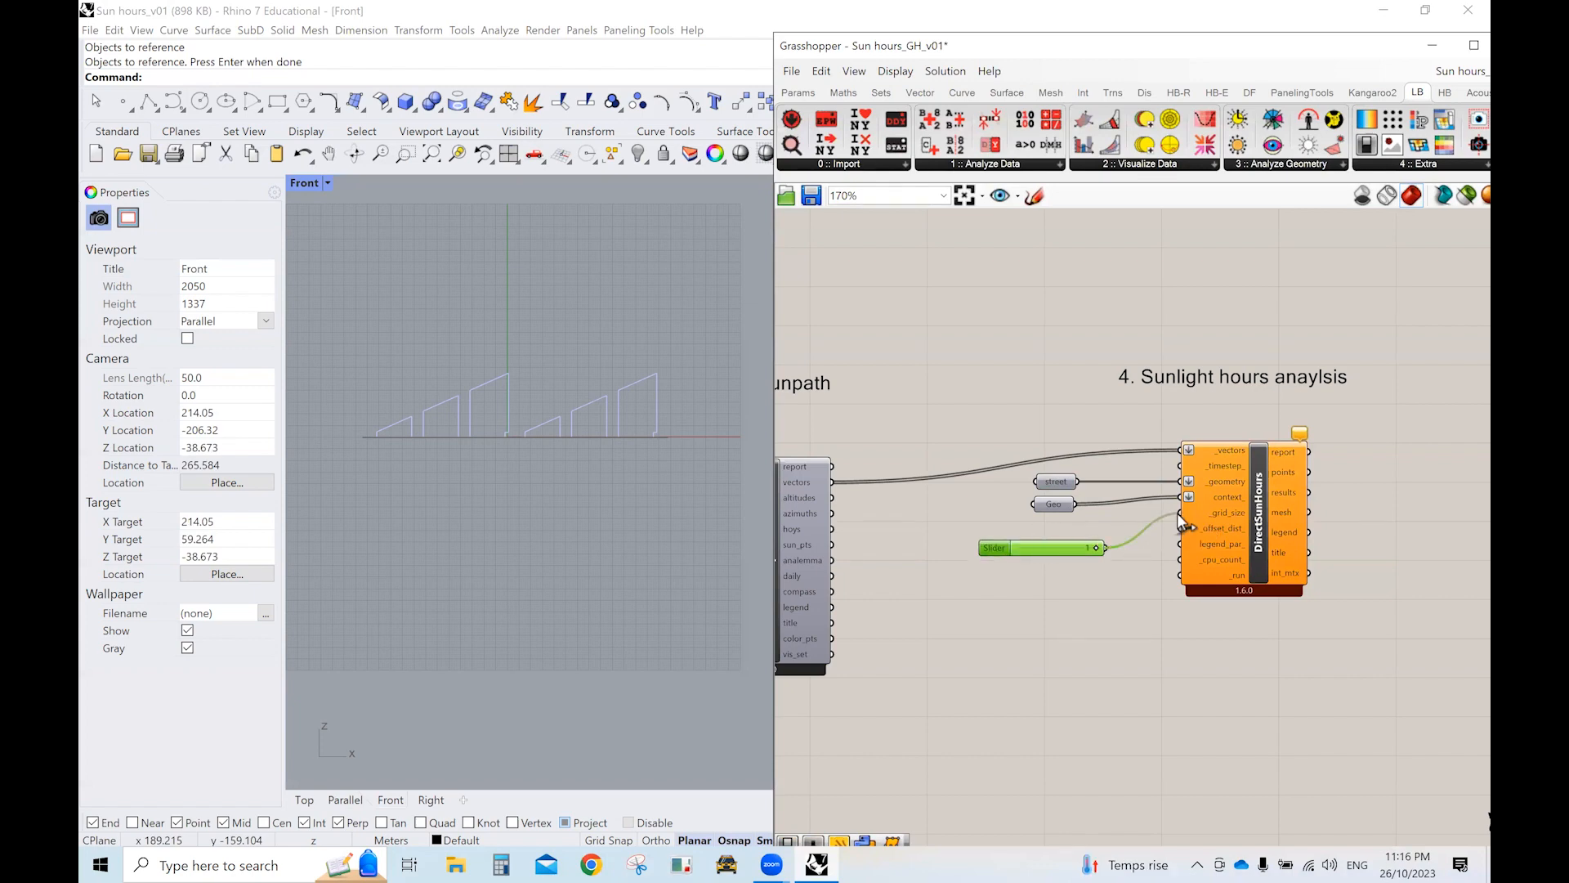
{"action": "left_click_drag", "start_coordinate": [1051, 548], "coordinate": [1046, 523]}
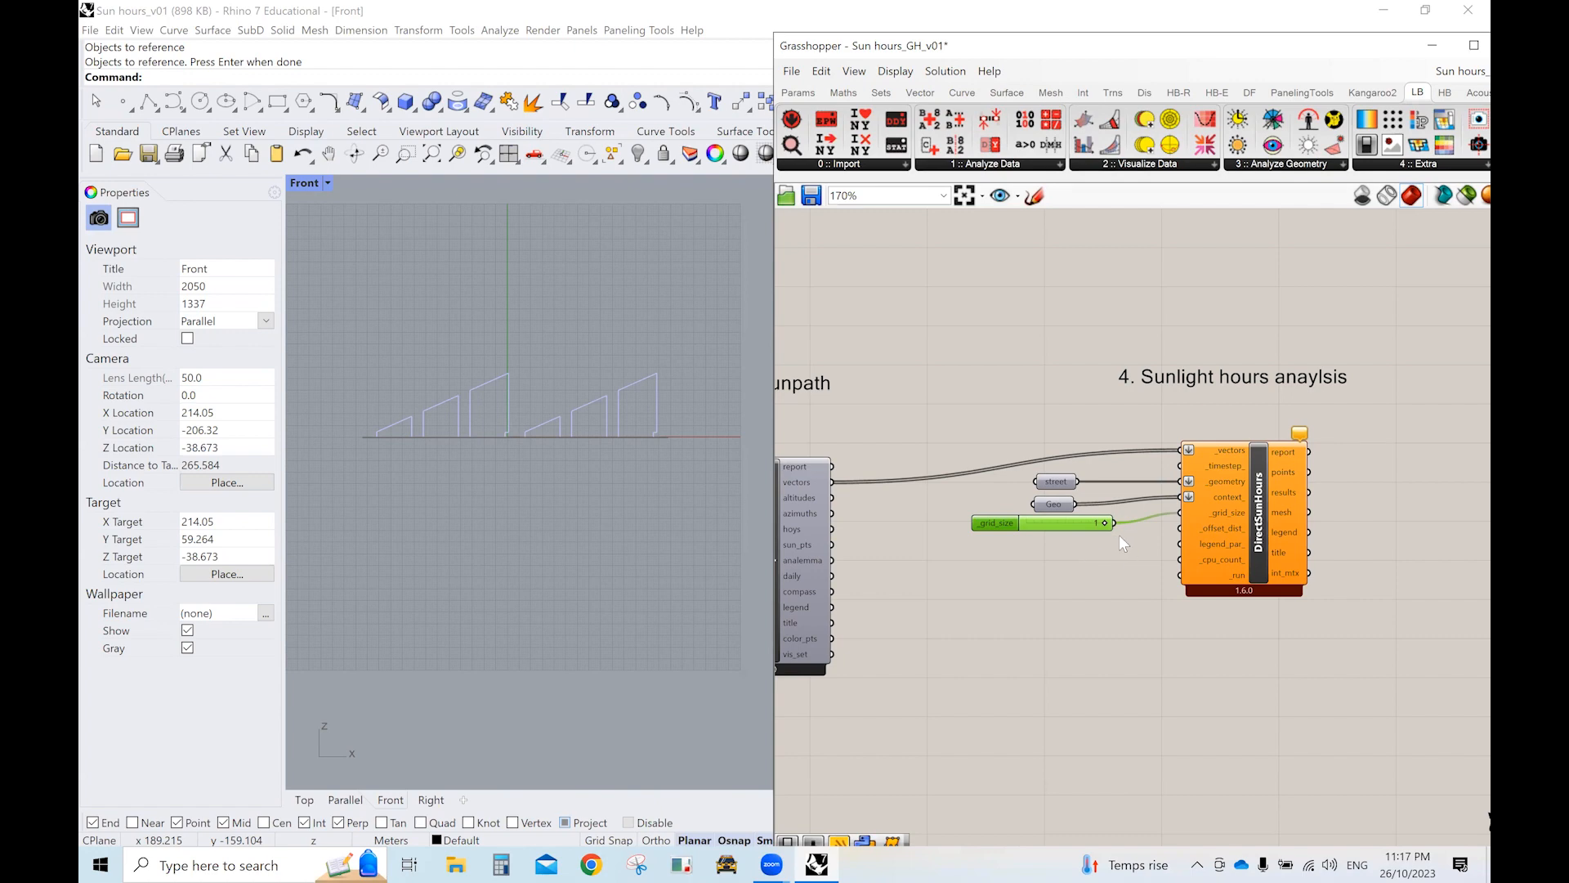
{"action": "left_click", "coordinate": [1077, 555]}
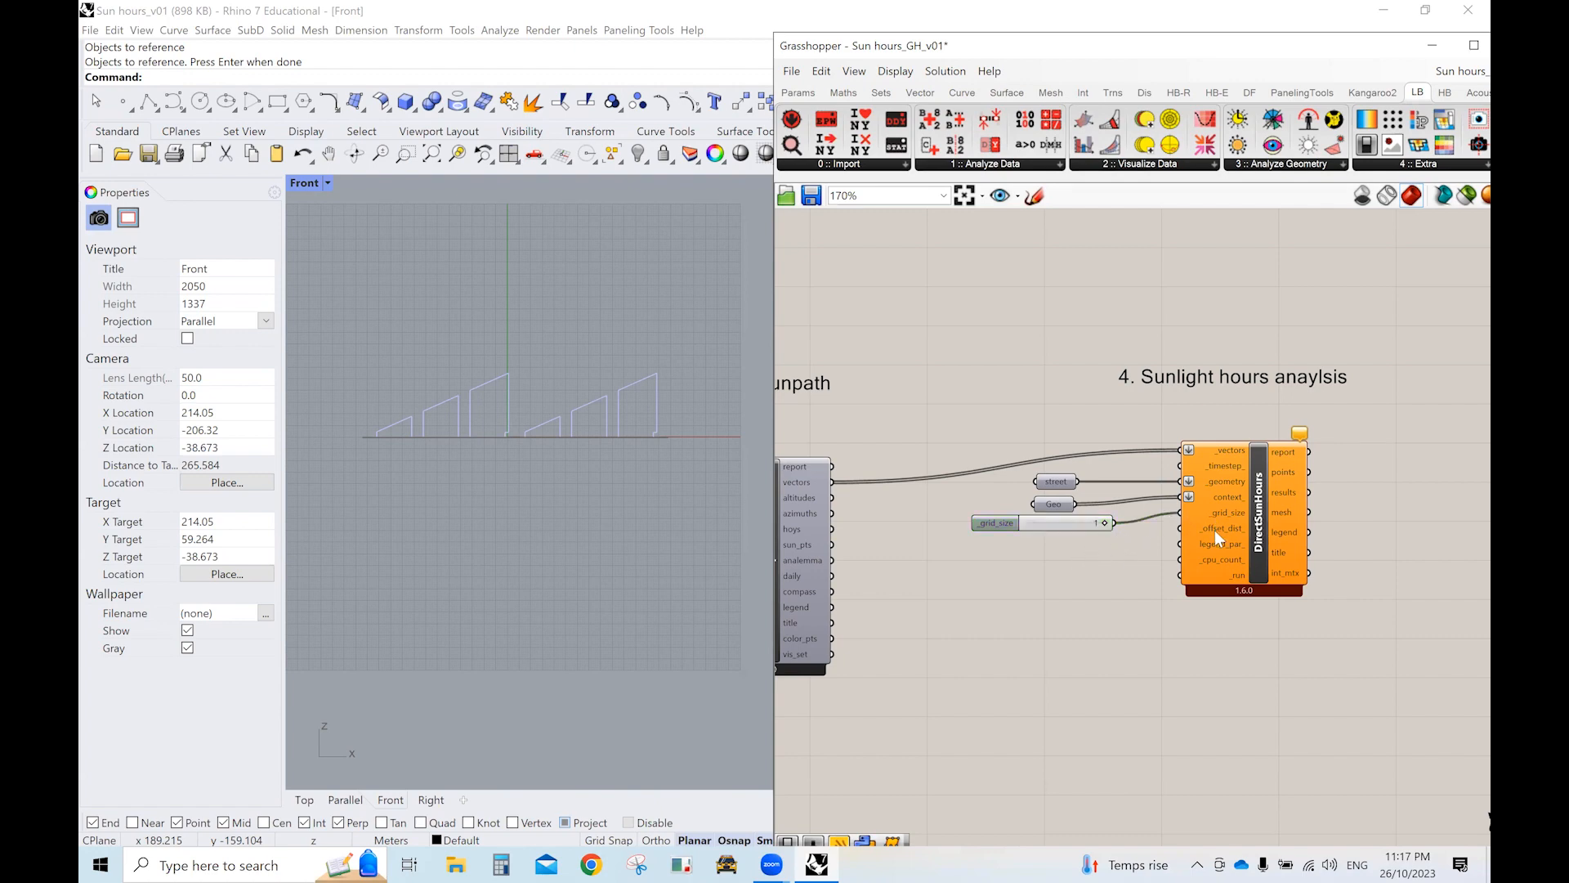
Add a number slider with value 0.1, connect it to the DirectSunHours _offset_dist_ input and place it below the grid size slider.
{"action": "double_click", "coordinate": [1041, 563]}
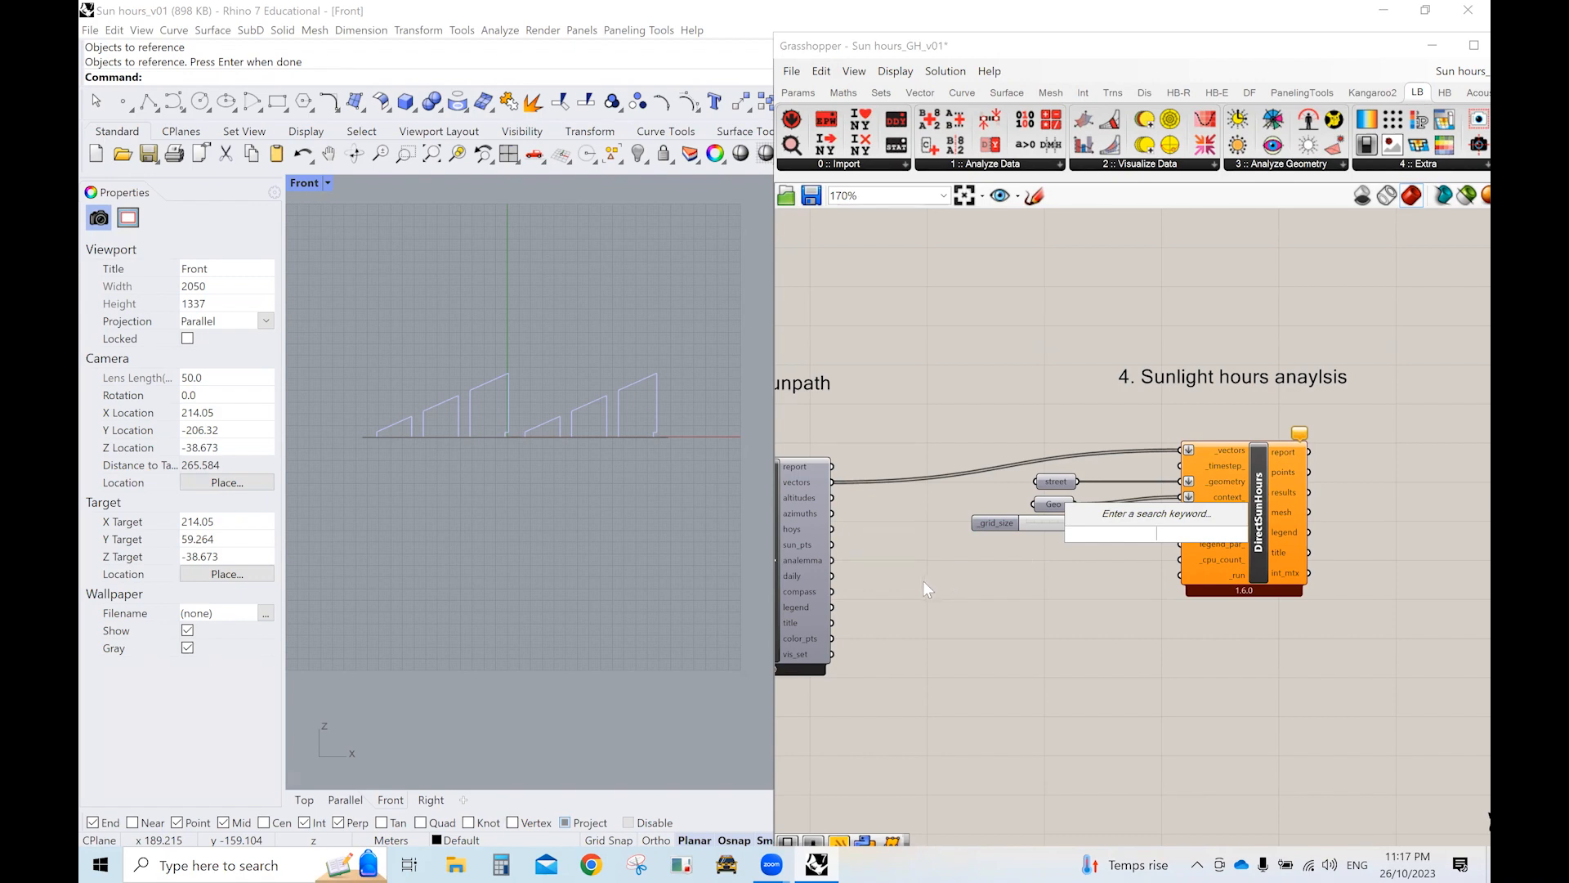
{"action": "type", "text": "0."}
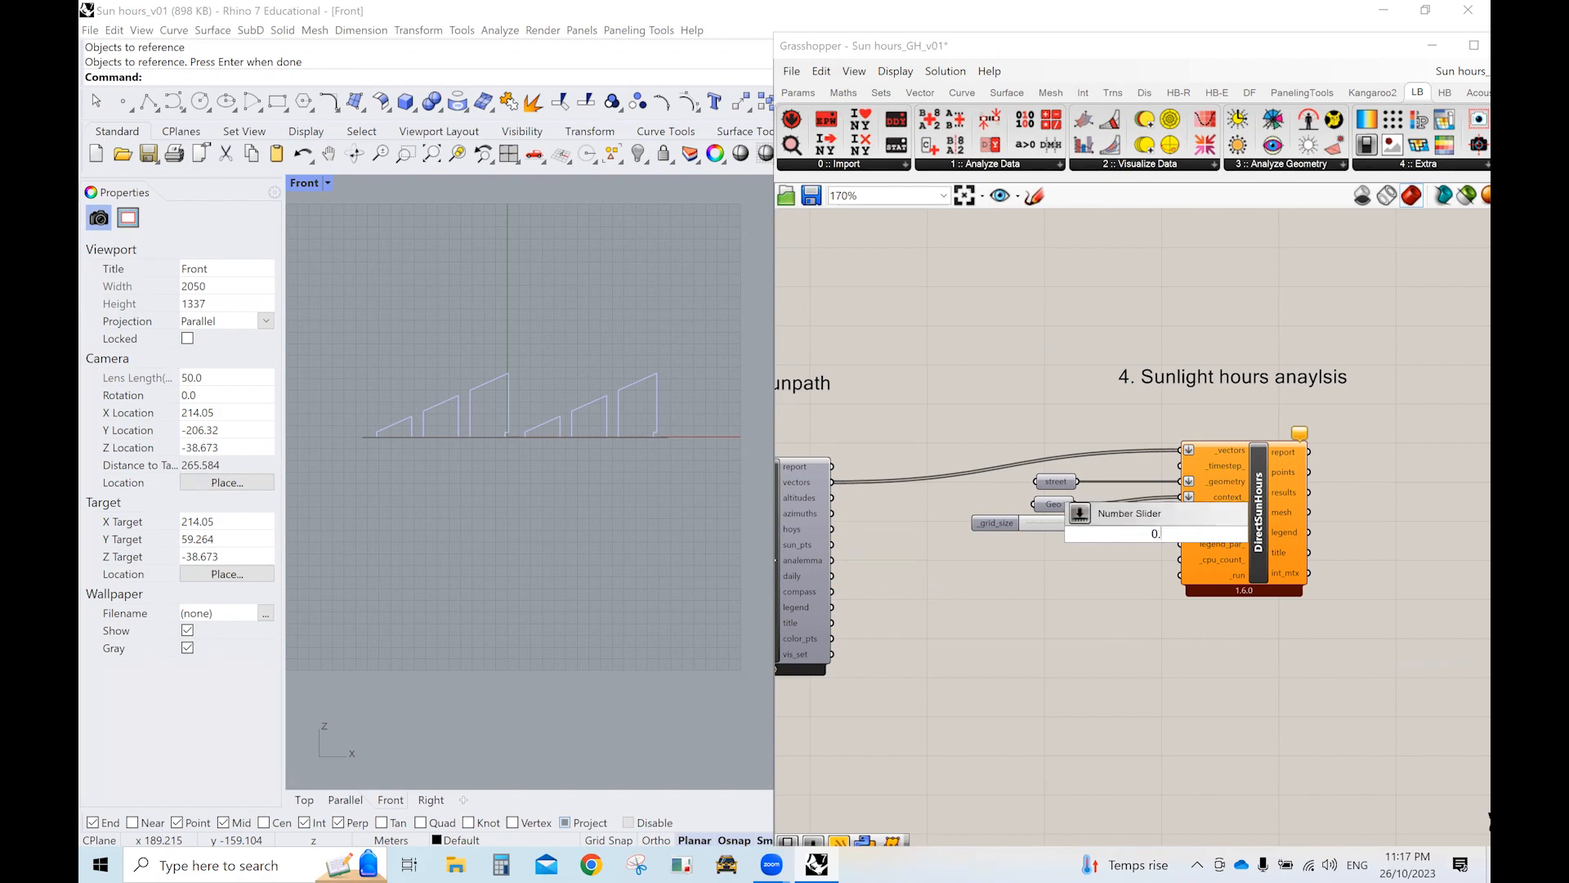
{"action": "type", "text": "1"}
{"action": "key", "text": "Return"}
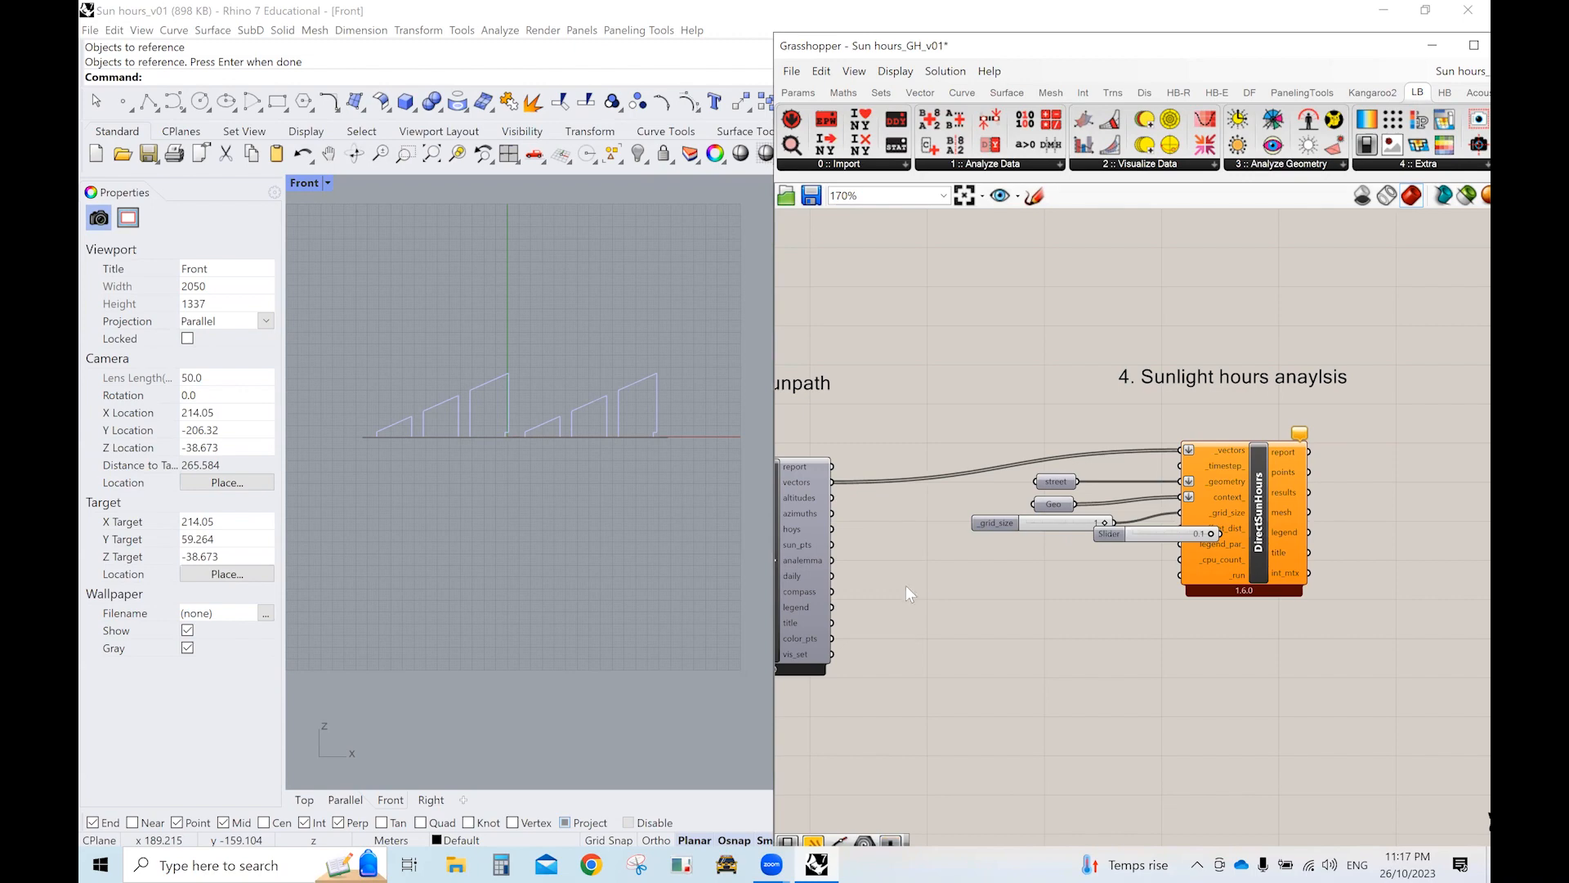
{"action": "mouse_move", "coordinate": [1160, 533]}
{"action": "left_mouse_down"}
{"action": "mouse_move", "coordinate": [1019, 562]}
{"action": "mouse_move", "coordinate": [1179, 528]}
{"action": "left_mouse_up"}
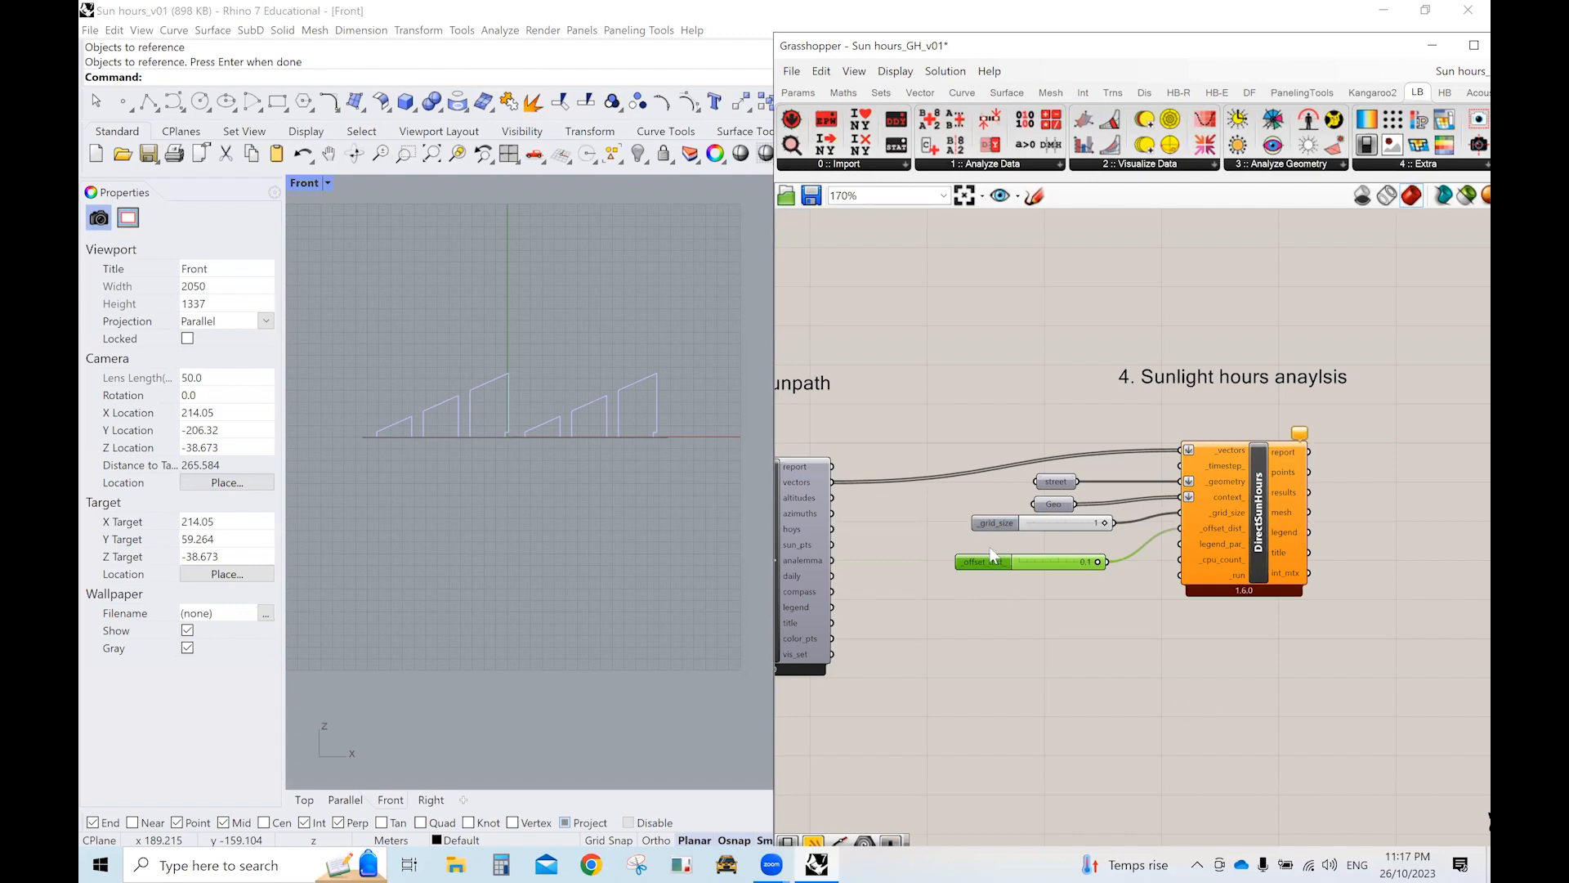
{"action": "left_click_drag", "start_coordinate": [992, 556], "coordinate": [1005, 534]}
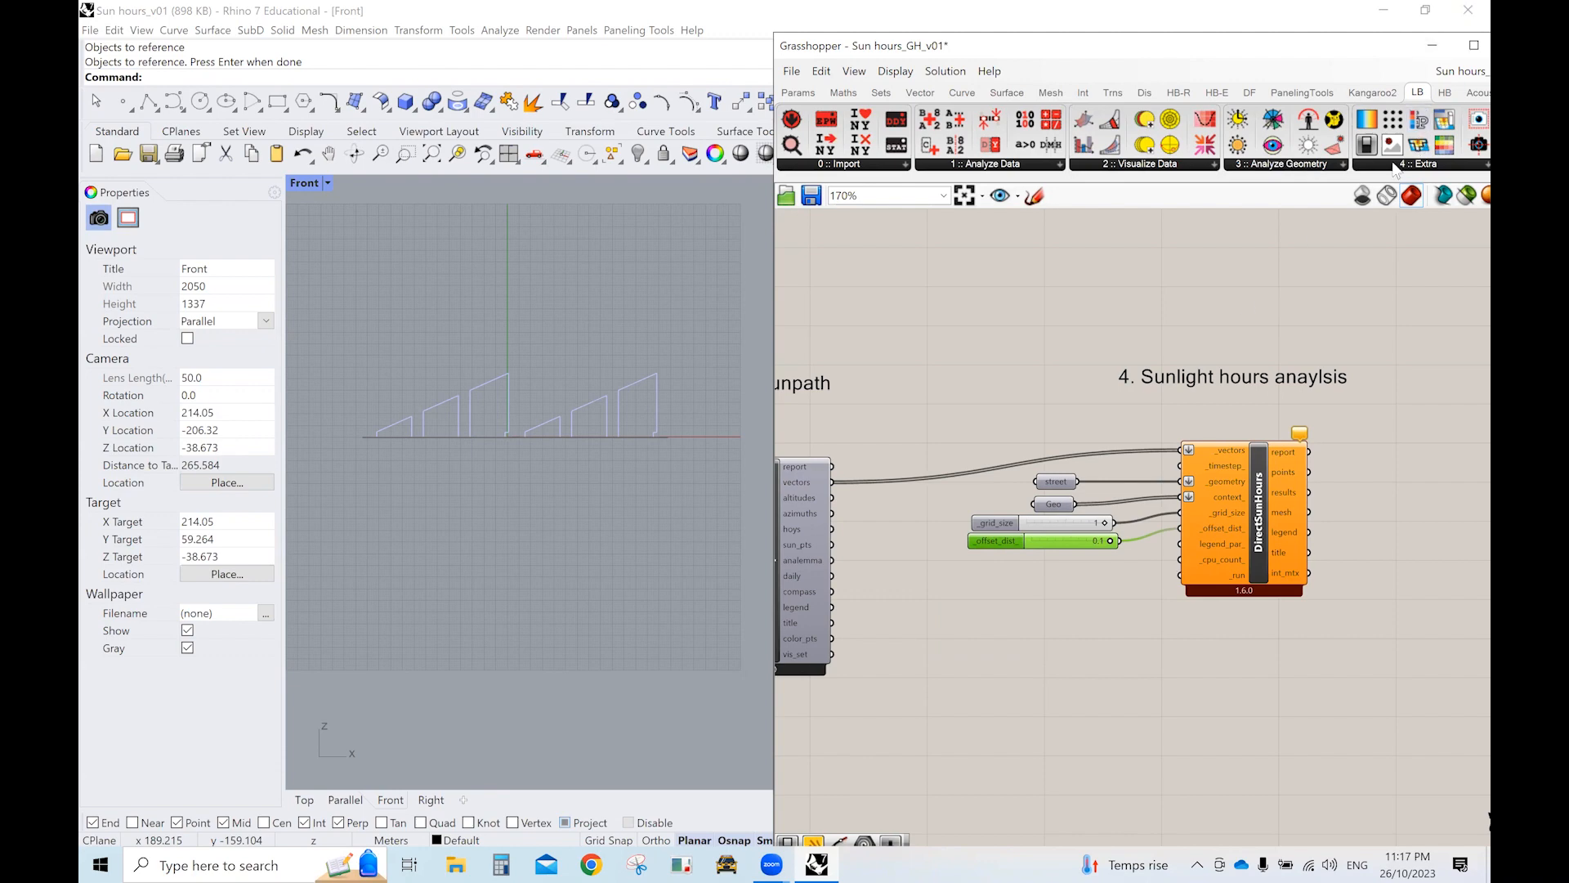
Add a Ladybug LegendPar component below the grid size and offset distance sliders.
{"action": "left_click", "coordinate": [1462, 167]}
{"action": "left_click_drag", "start_coordinate": [1087, 684], "coordinate": [1086, 685]}
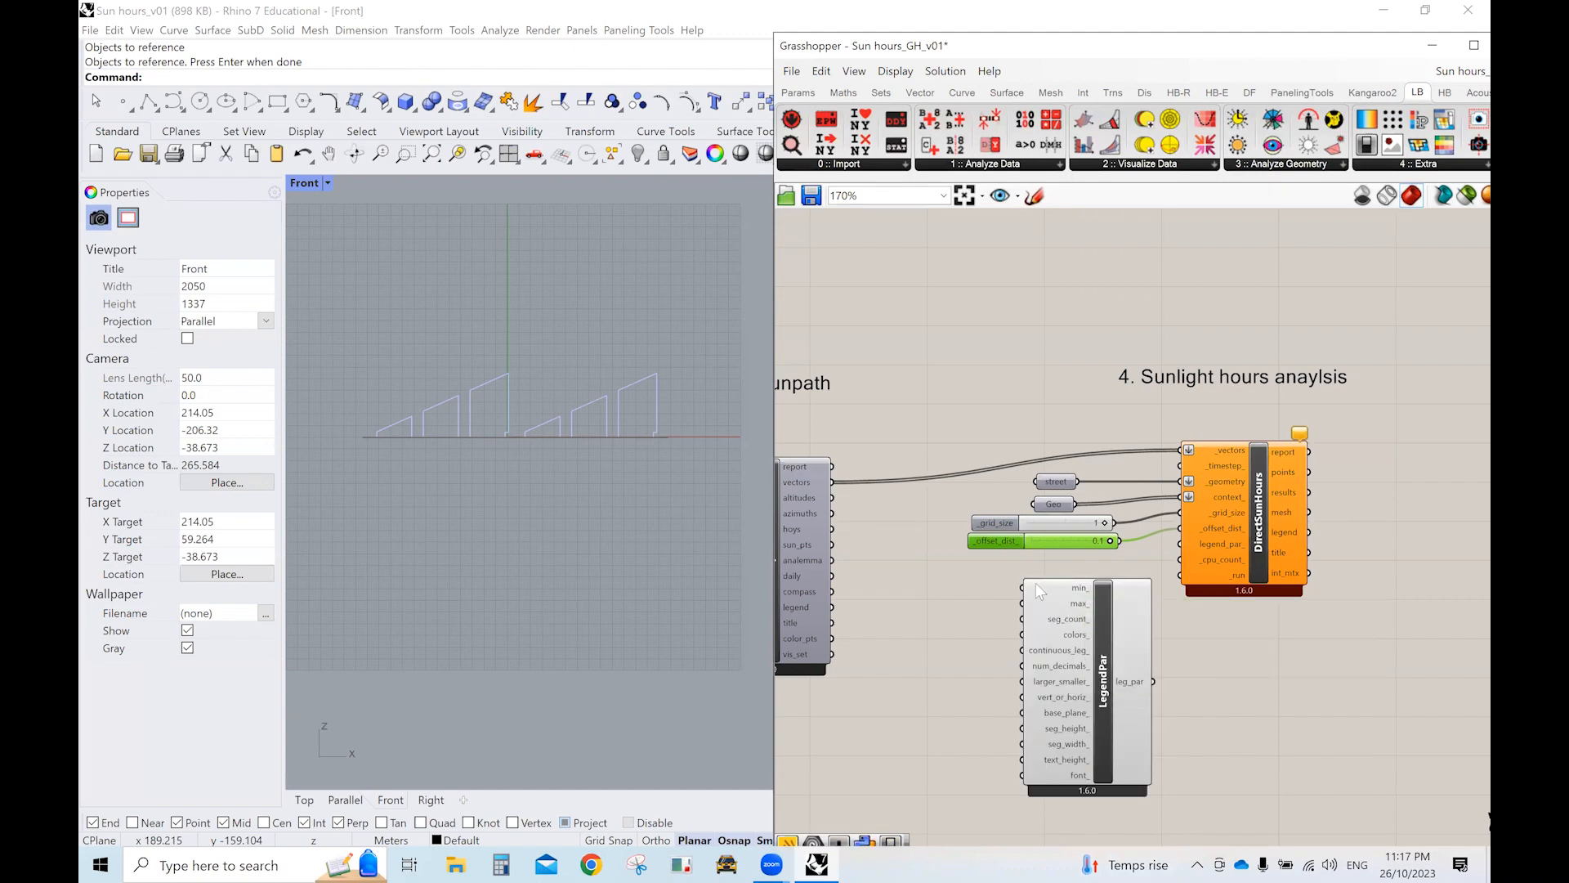
{"action": "left_click", "coordinate": [998, 597]}
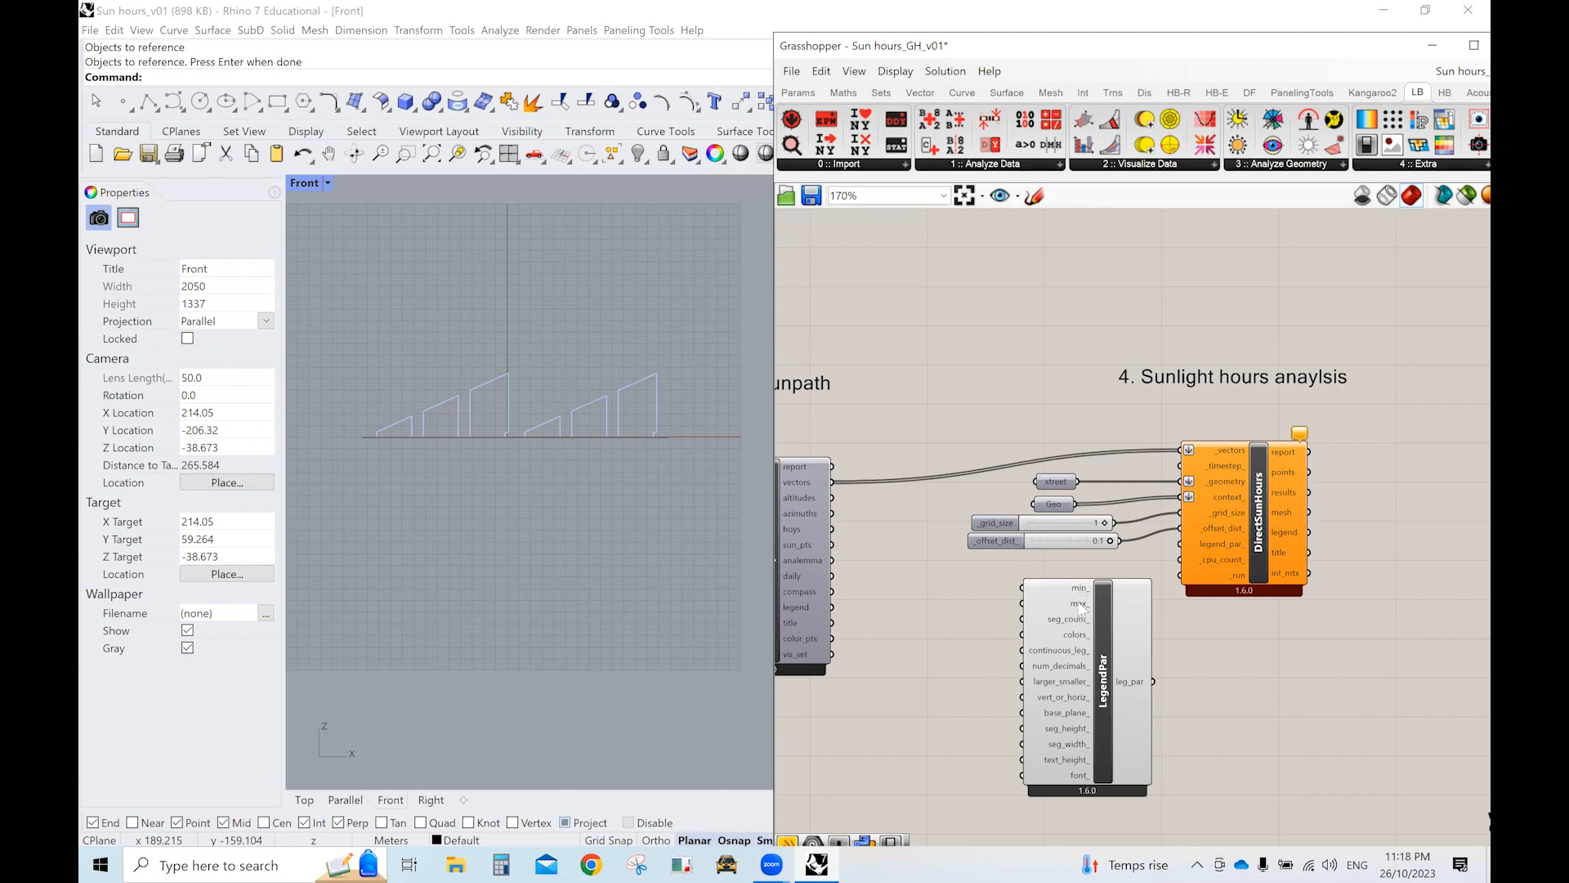
Add a number slider with value 0 and connect it to the LegendPar min_ input.
{"action": "double_click", "coordinate": [958, 592]}
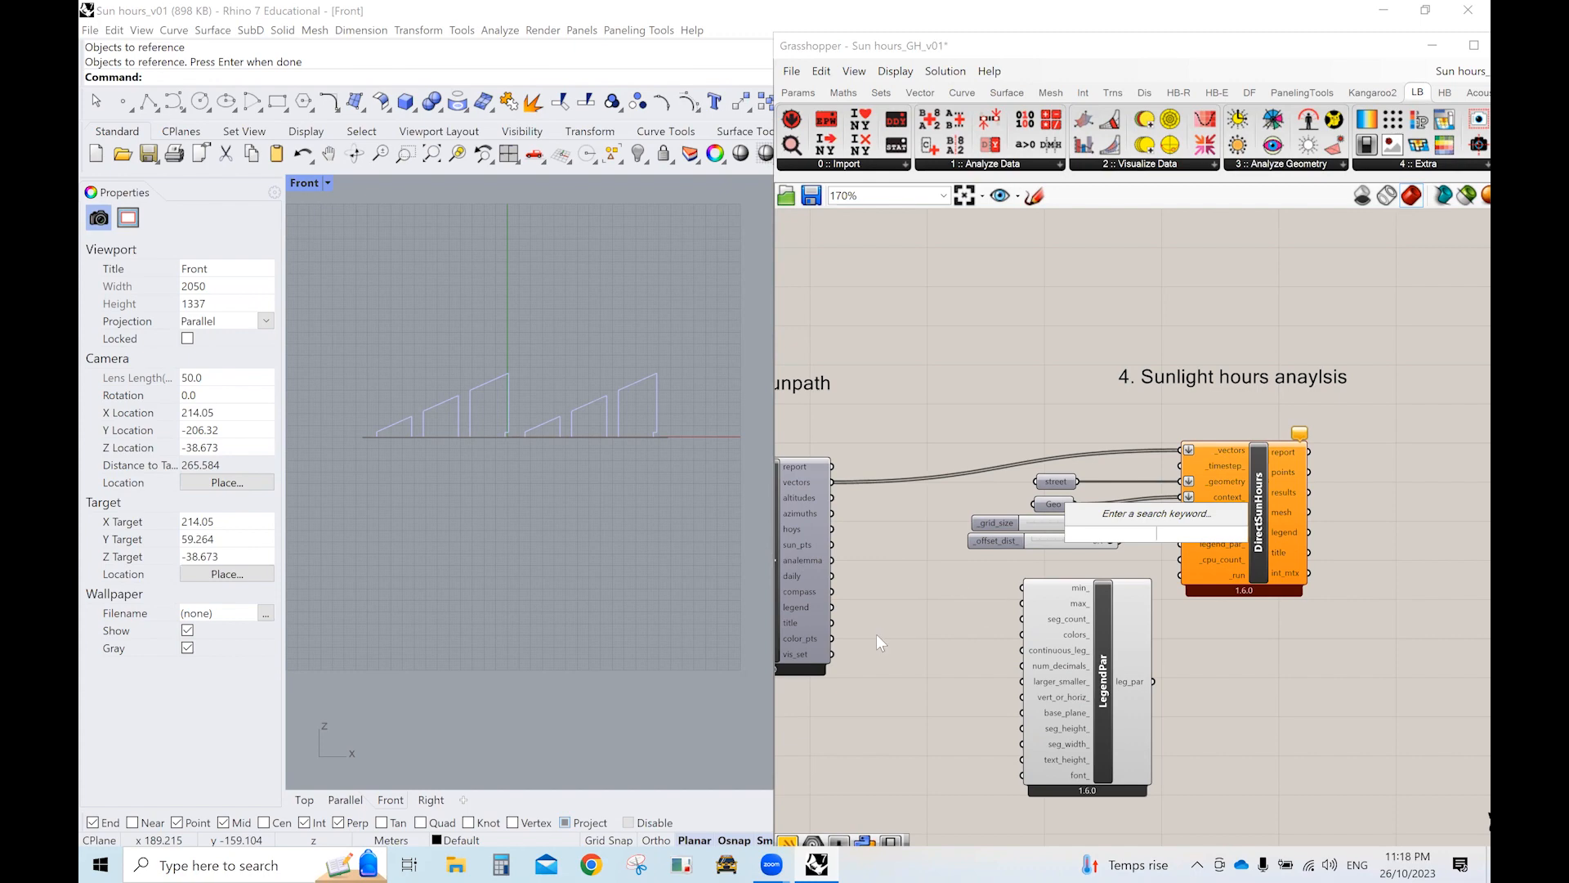
{"action": "type", "text": "o"}
{"action": "key", "text": "BackSpace"}
{"action": "type", "text": "0"}
{"action": "key", "text": "Return"}
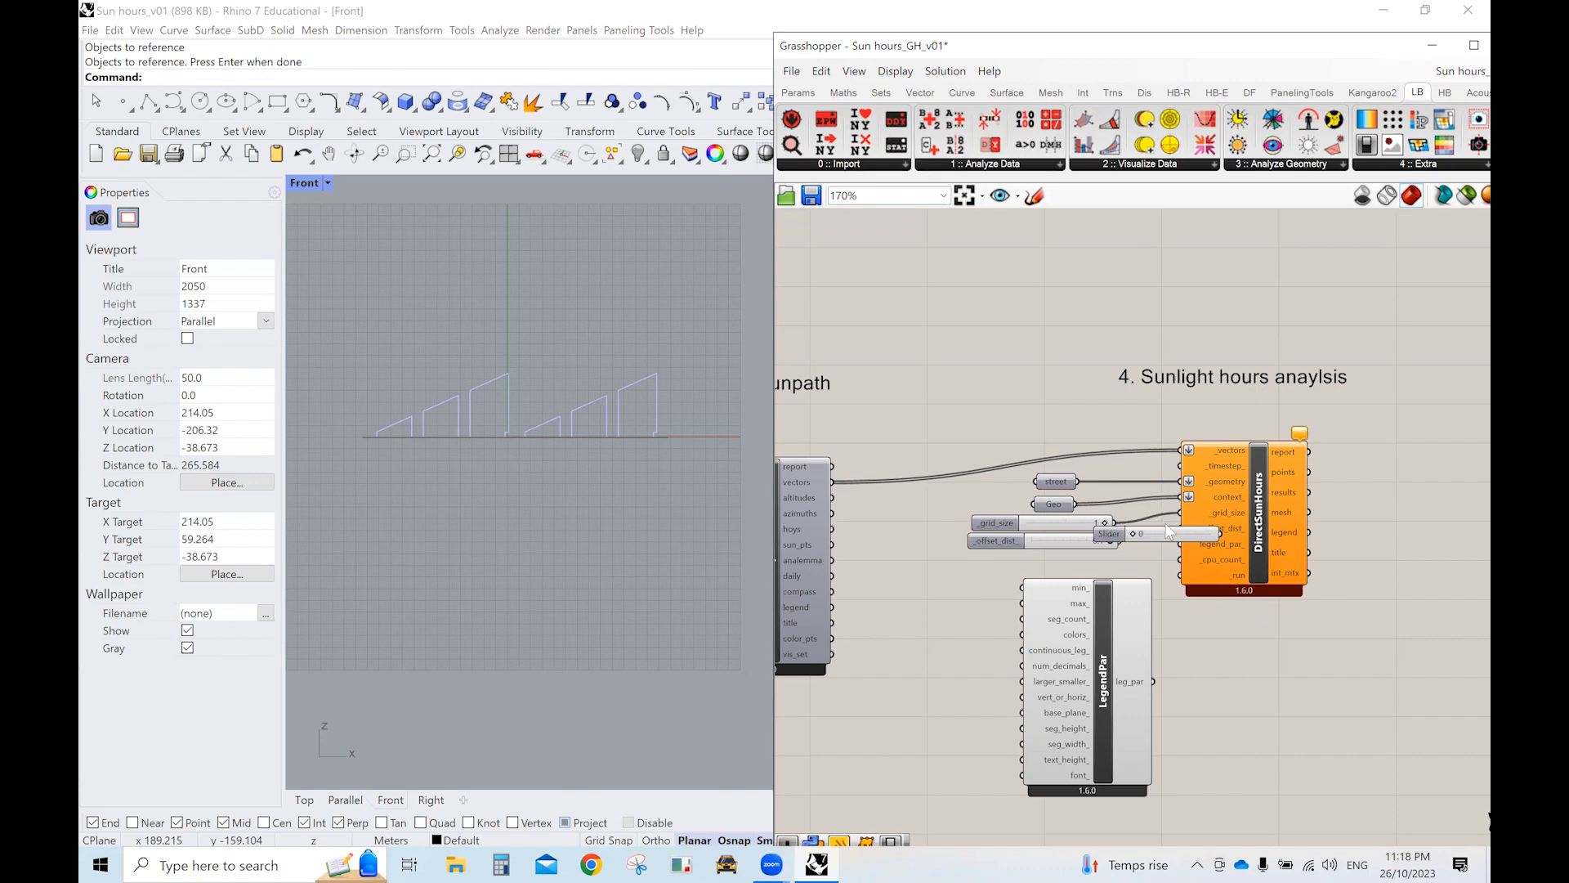
{"action": "left_click_drag", "start_coordinate": [1167, 532], "coordinate": [1020, 588]}
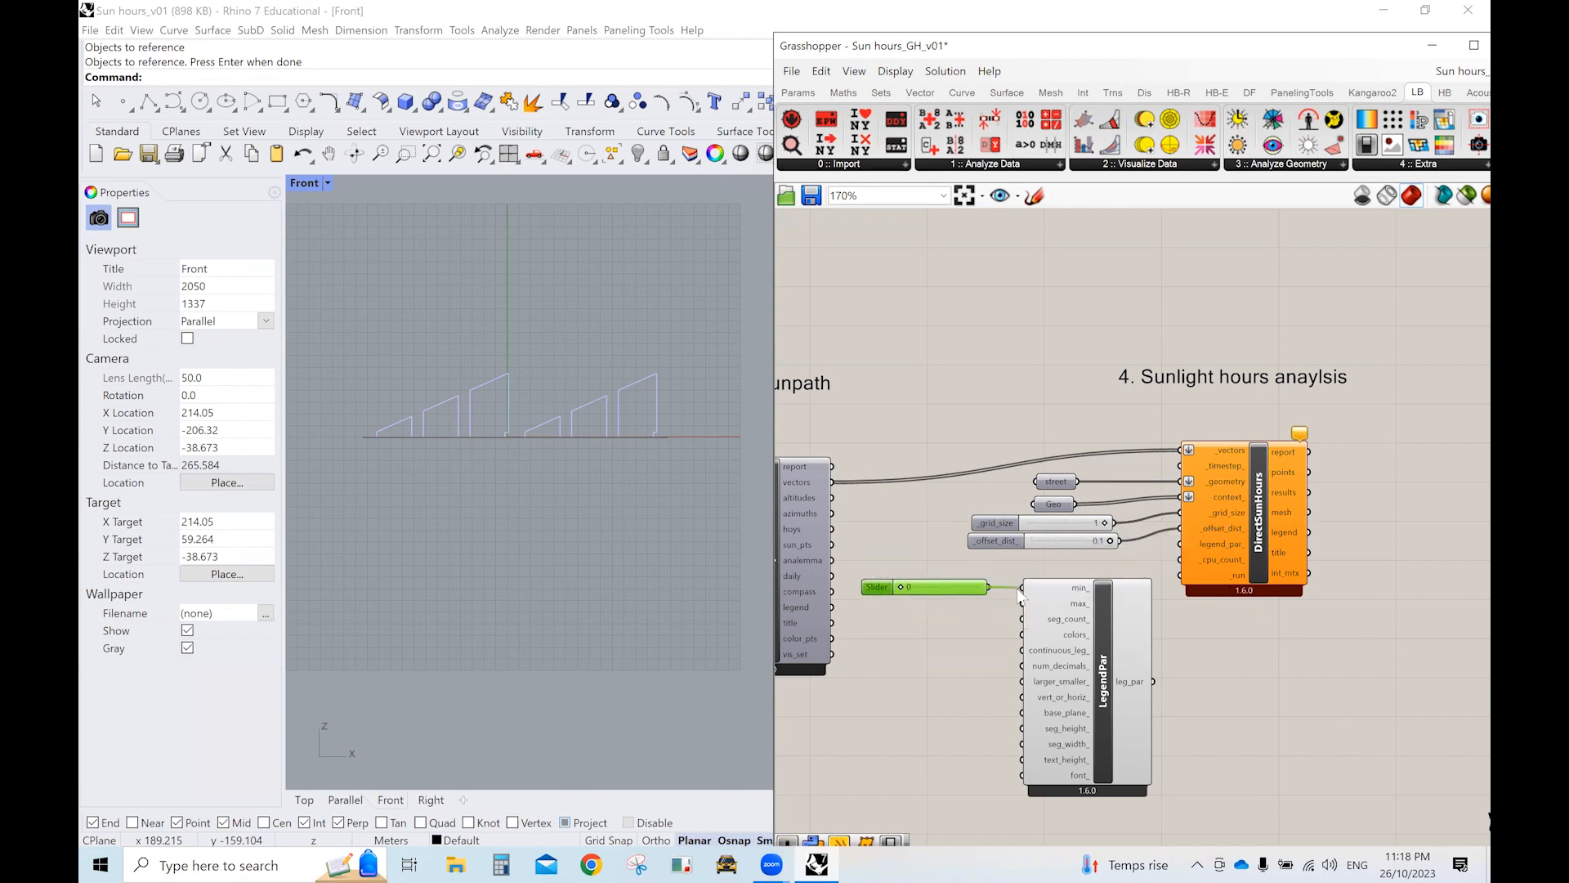
Feed a number slider of 6 into the LegendPar max_ input and connect leg_par to the DirectSunHours legend_par_ input, shifting DirectSunHours aside.
{"action": "double_click", "coordinate": [939, 615]}
{"action": "type", "text": "6"}
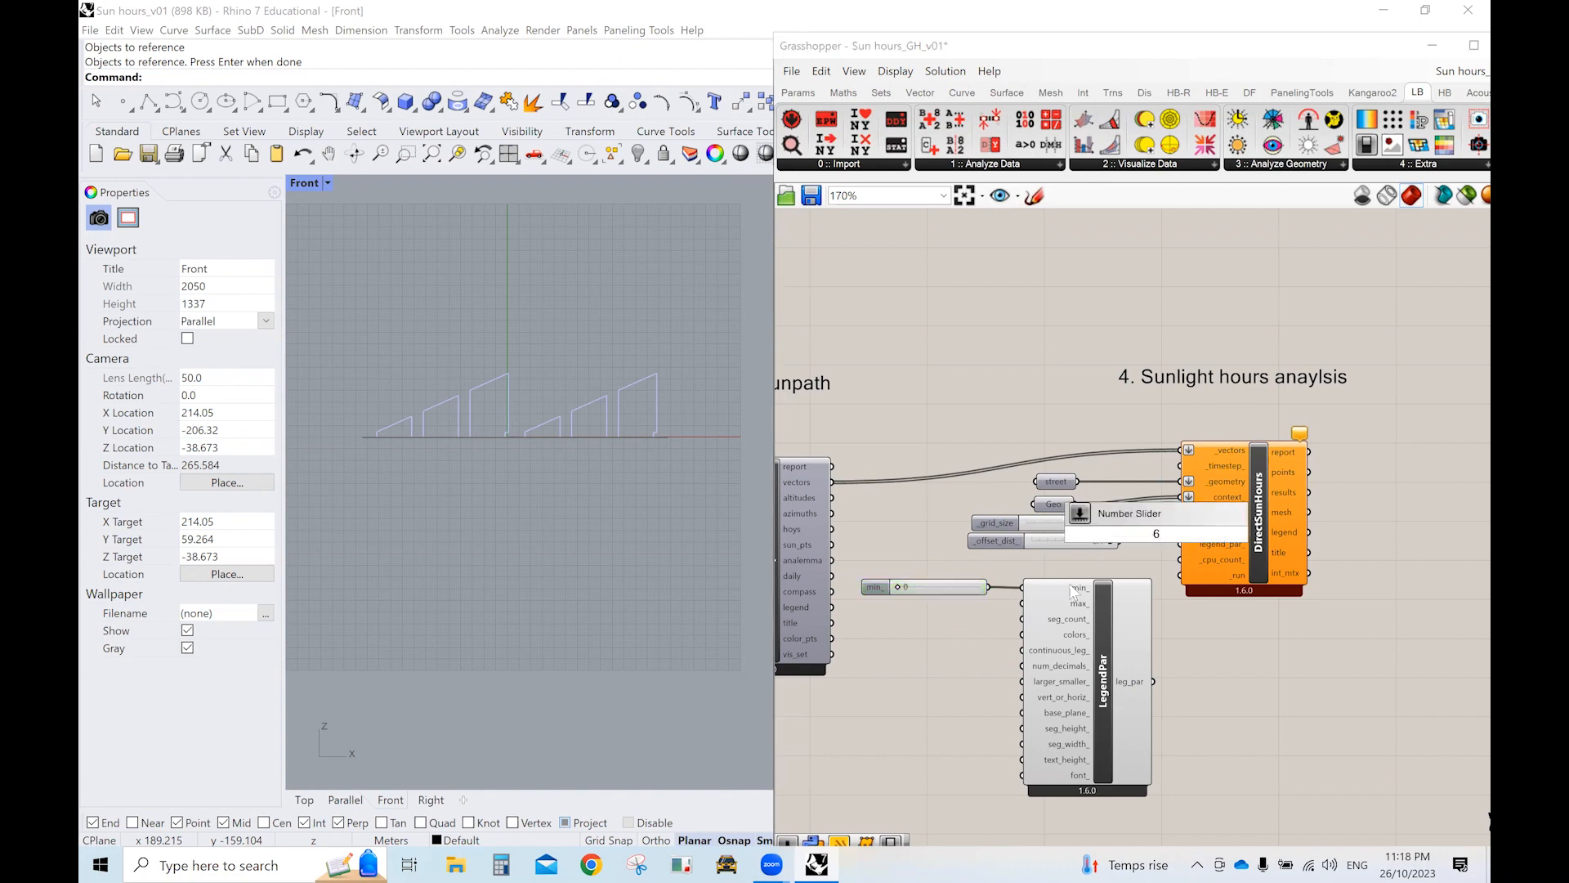
{"action": "key", "text": "Return"}
{"action": "left_click_drag", "start_coordinate": [1149, 541], "coordinate": [925, 604]}
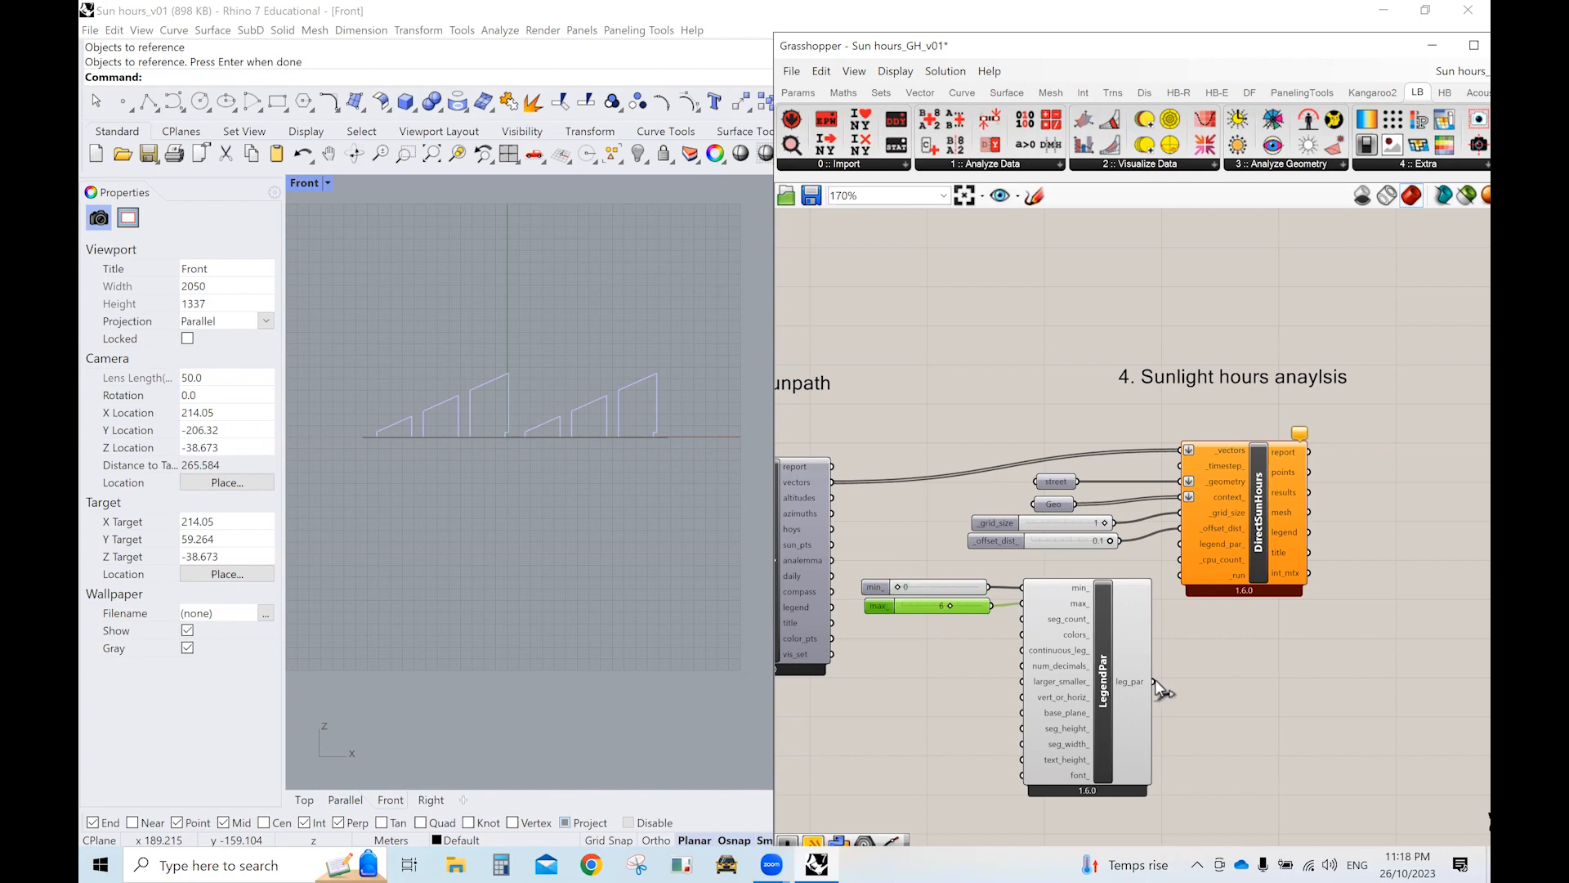
{"action": "left_click_drag", "start_coordinate": [1152, 681], "coordinate": [1333, 545]}
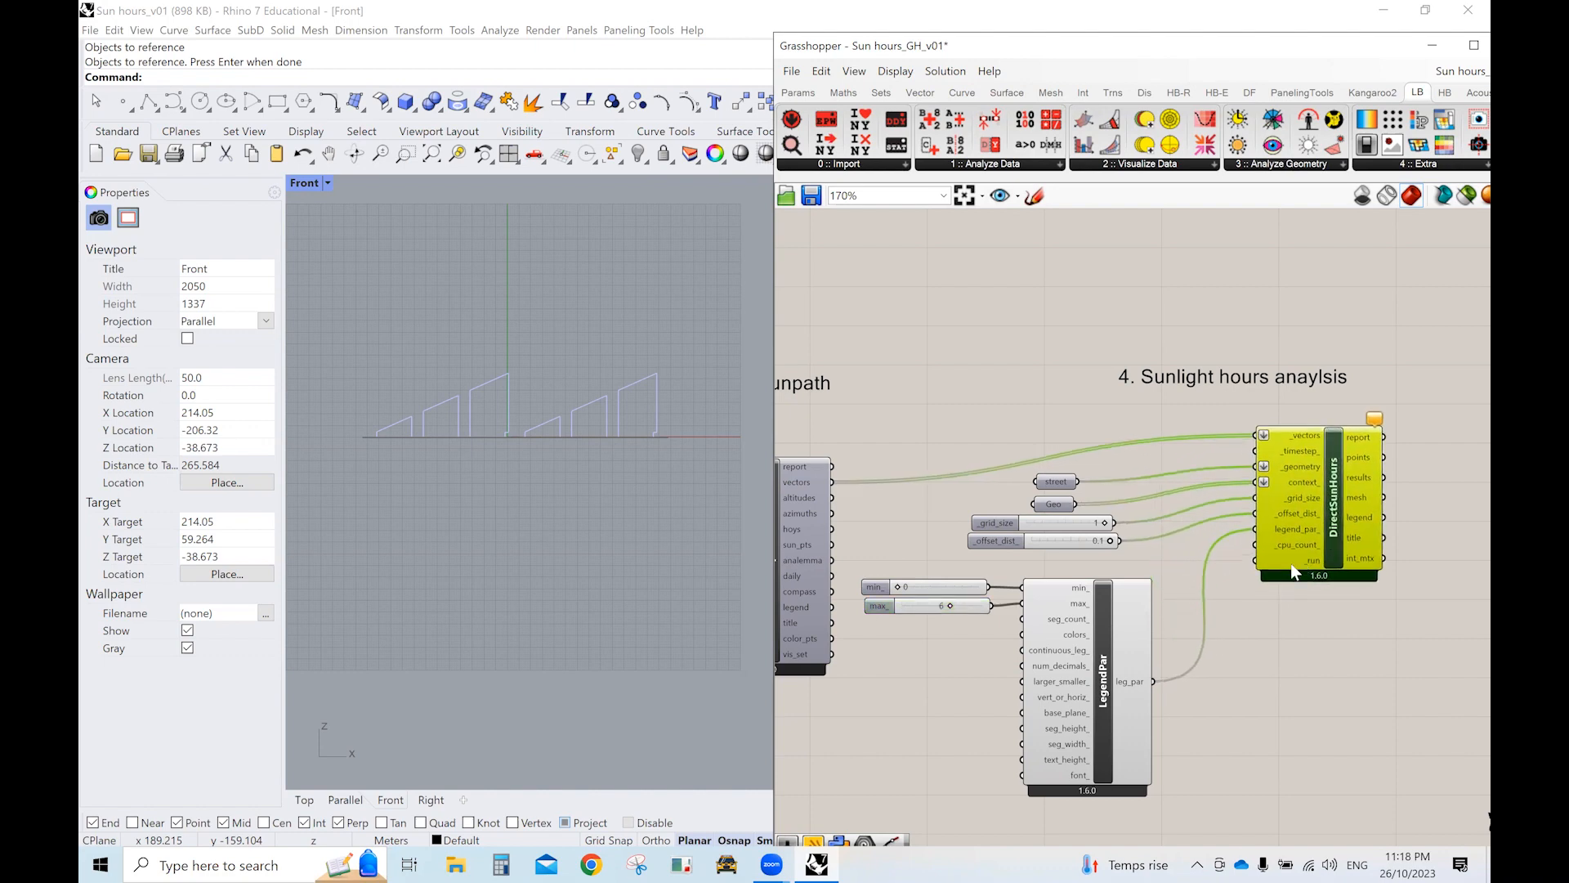
{"action": "left_click", "coordinate": [1224, 662]}
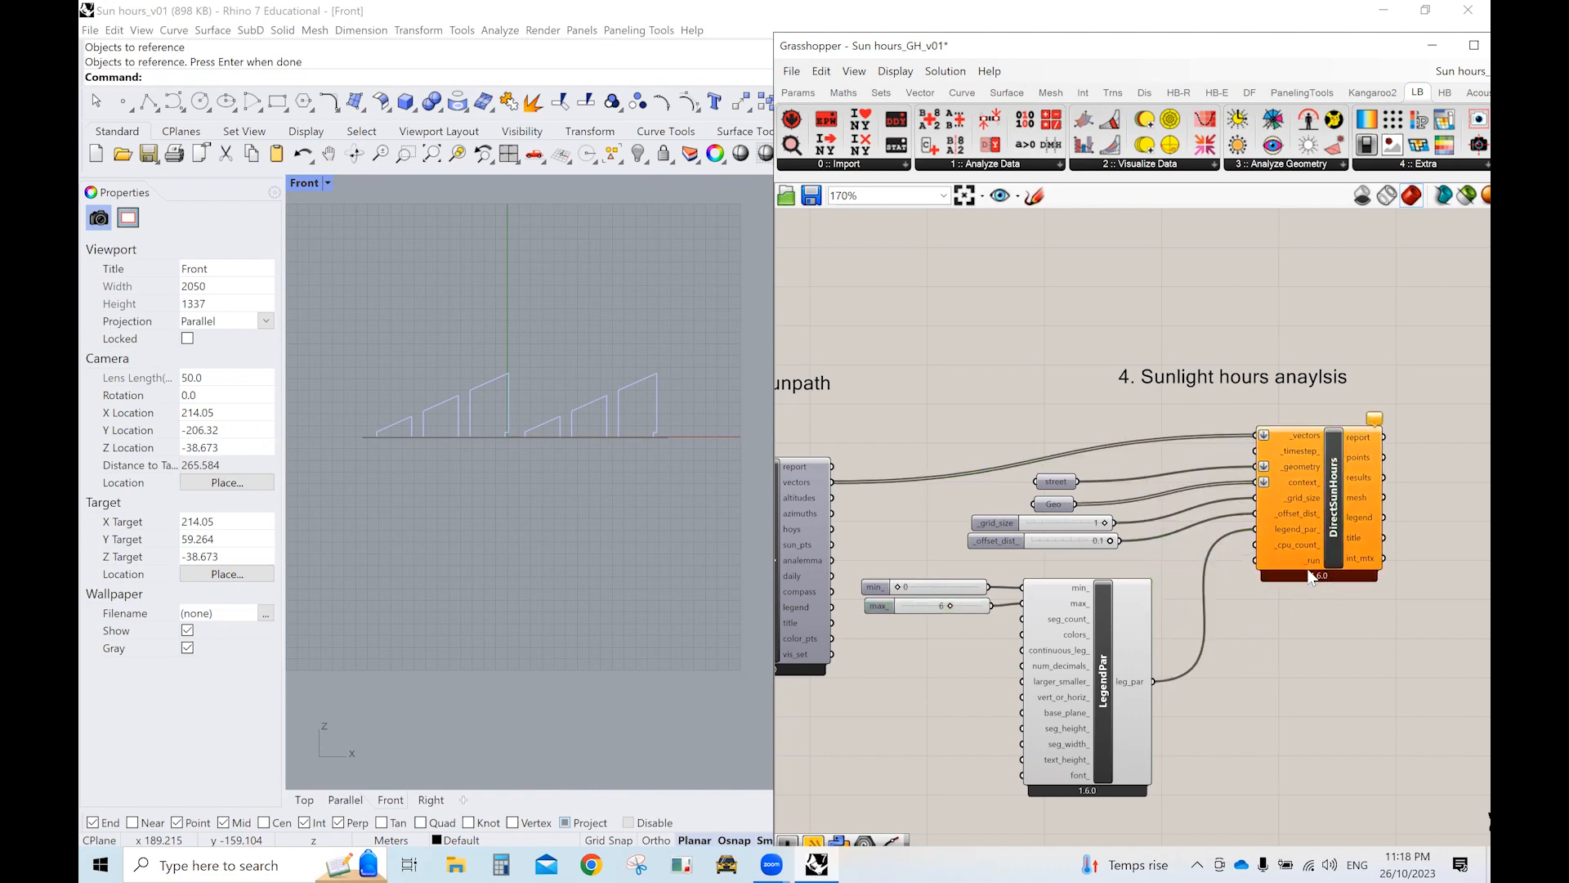
Add a Boolean Toggle, connect it to the DirectSunHours _run input and place it below that component.
{"action": "double_click", "coordinate": [1282, 630]}
{"action": "type", "text": "togg"}
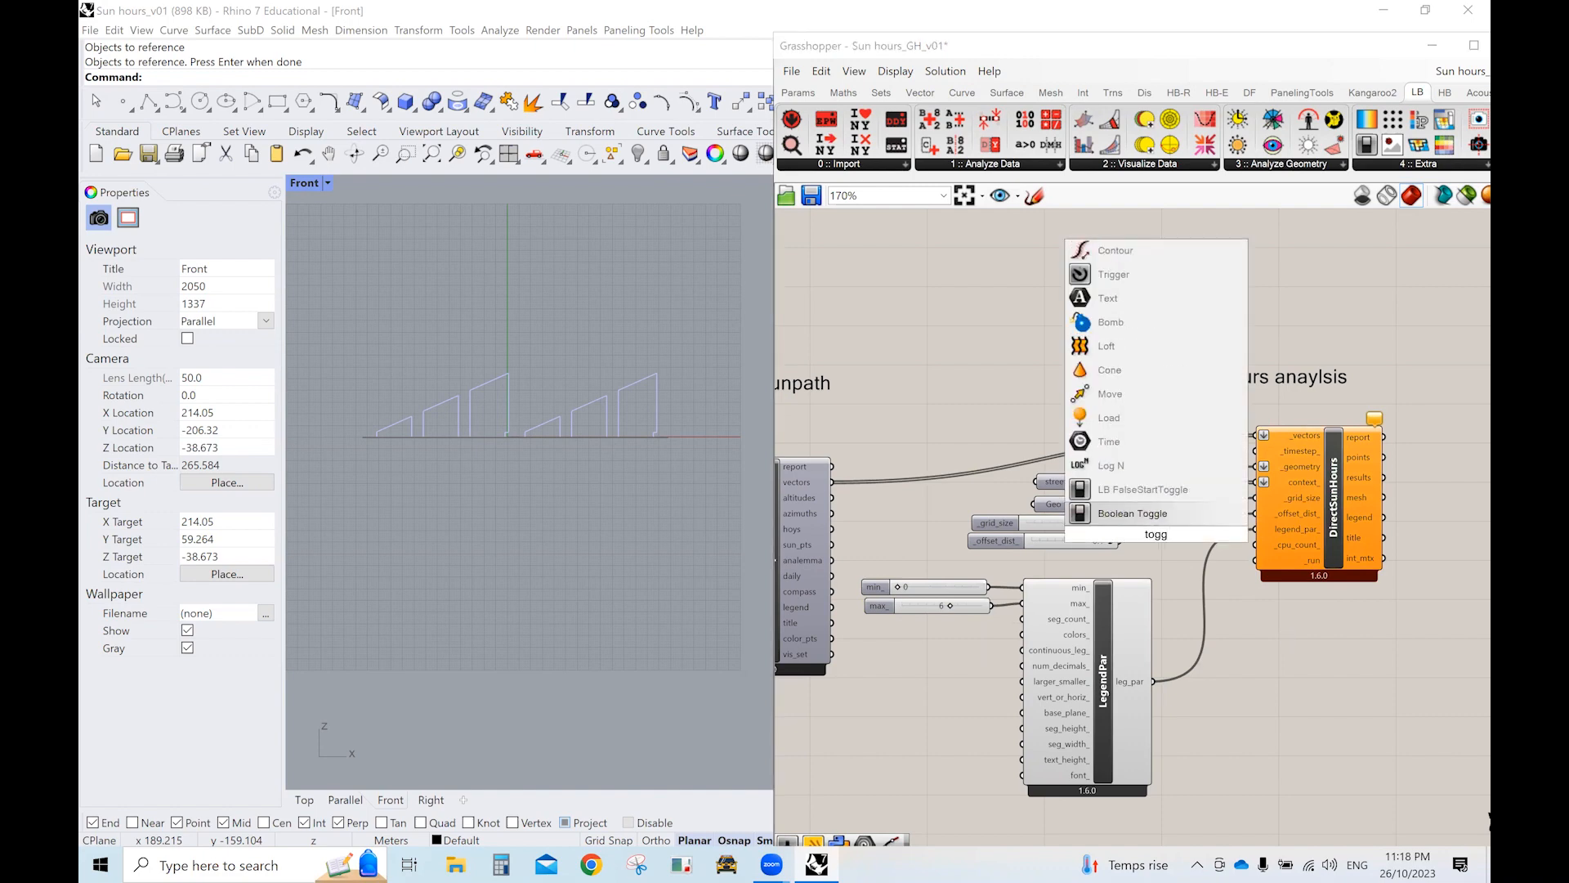
{"action": "key", "text": "Return"}
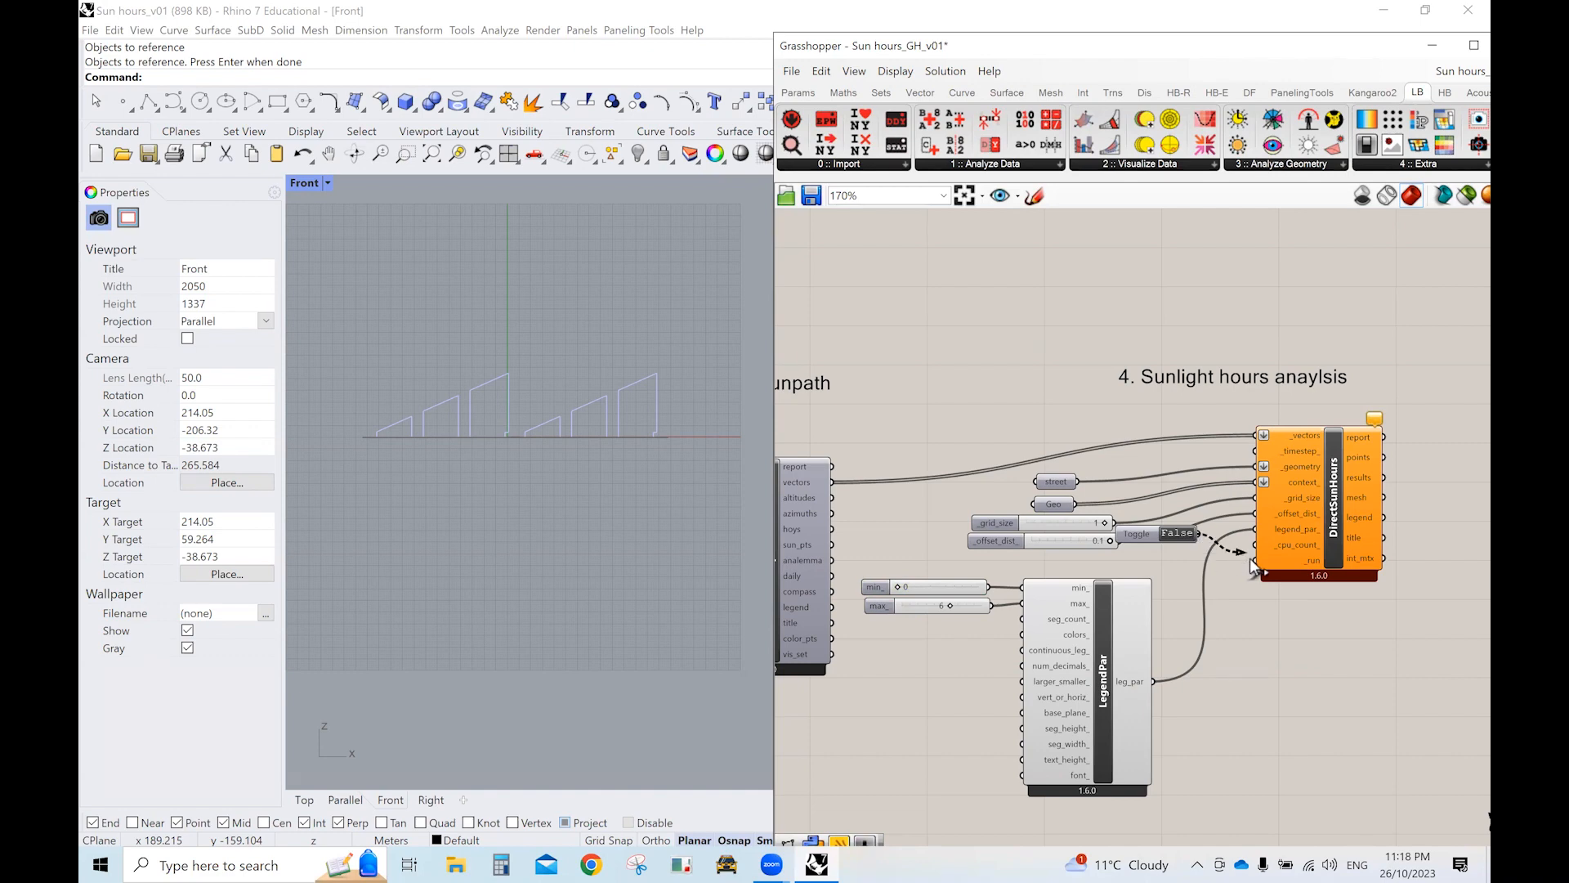
{"action": "left_click_drag", "start_coordinate": [1198, 533], "coordinate": [1255, 561]}
{"action": "left_click_drag", "start_coordinate": [1162, 541], "coordinate": [1275, 645]}
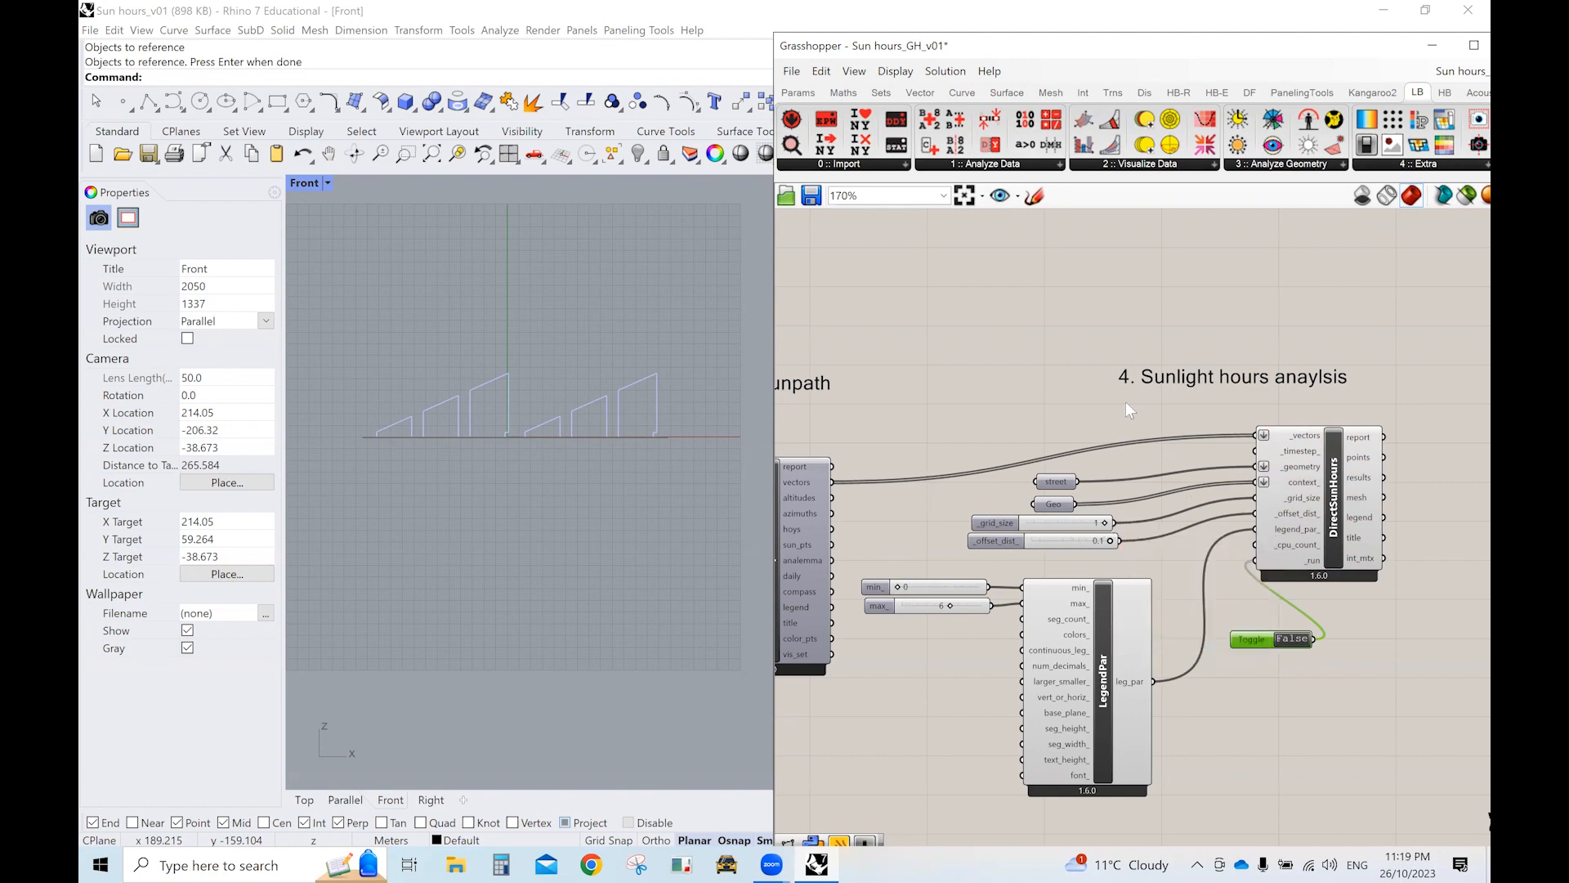
{"action": "left_click", "coordinate": [1013, 397]}
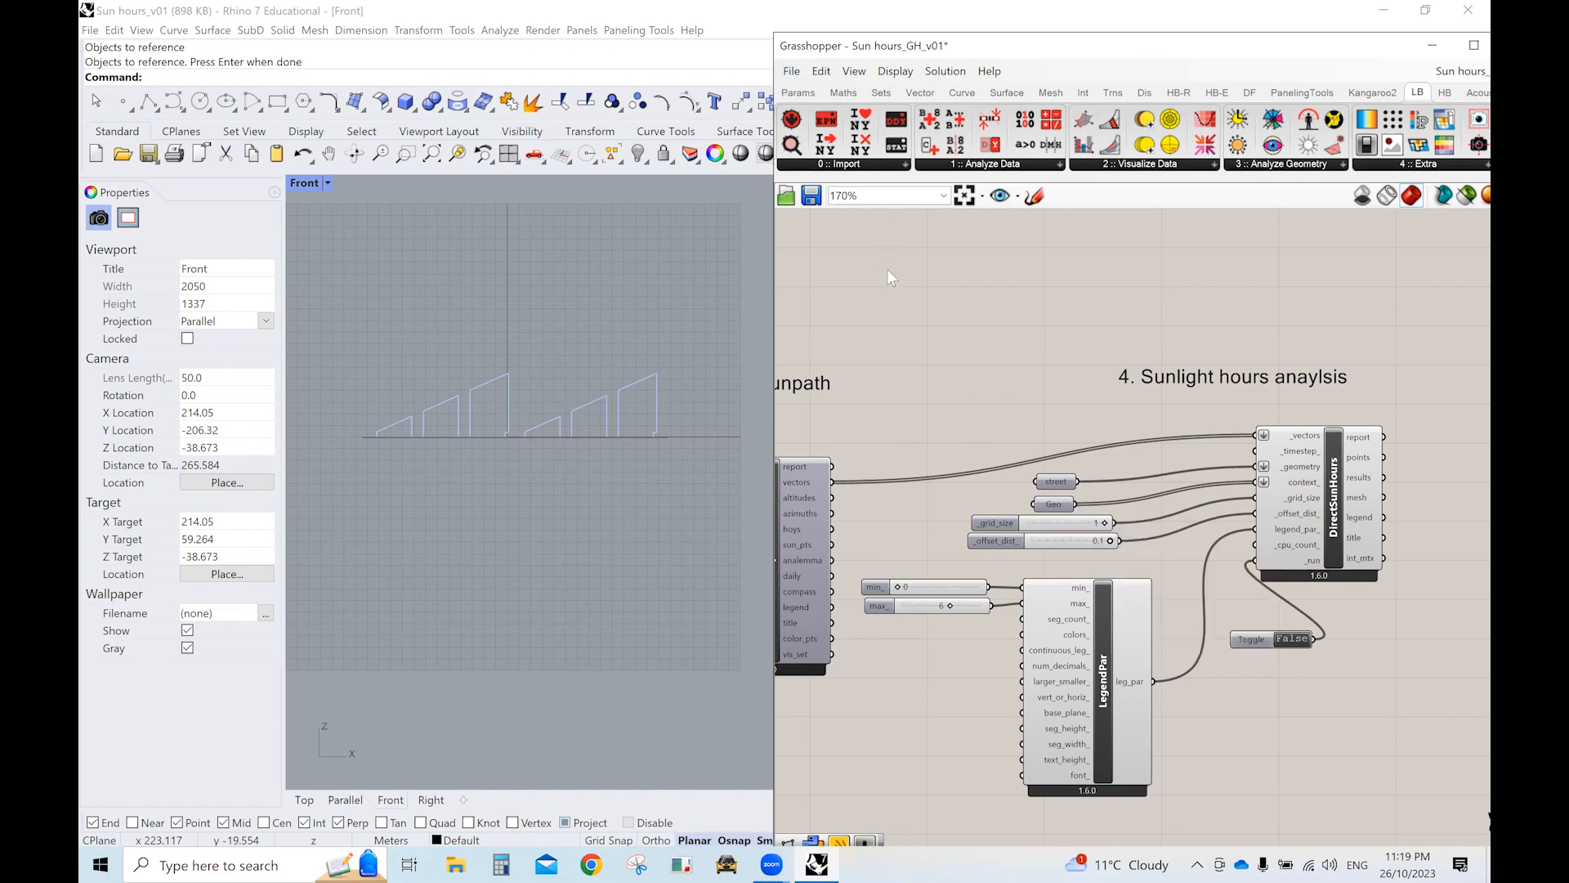
Save the Grasshopper definition and set the Boolean Toggle to True to run the sun-hours analysis.
{"action": "left_click", "coordinate": [791, 71]}
{"action": "left_click", "coordinate": [828, 156]}
{"action": "double_click", "coordinate": [1295, 640]}
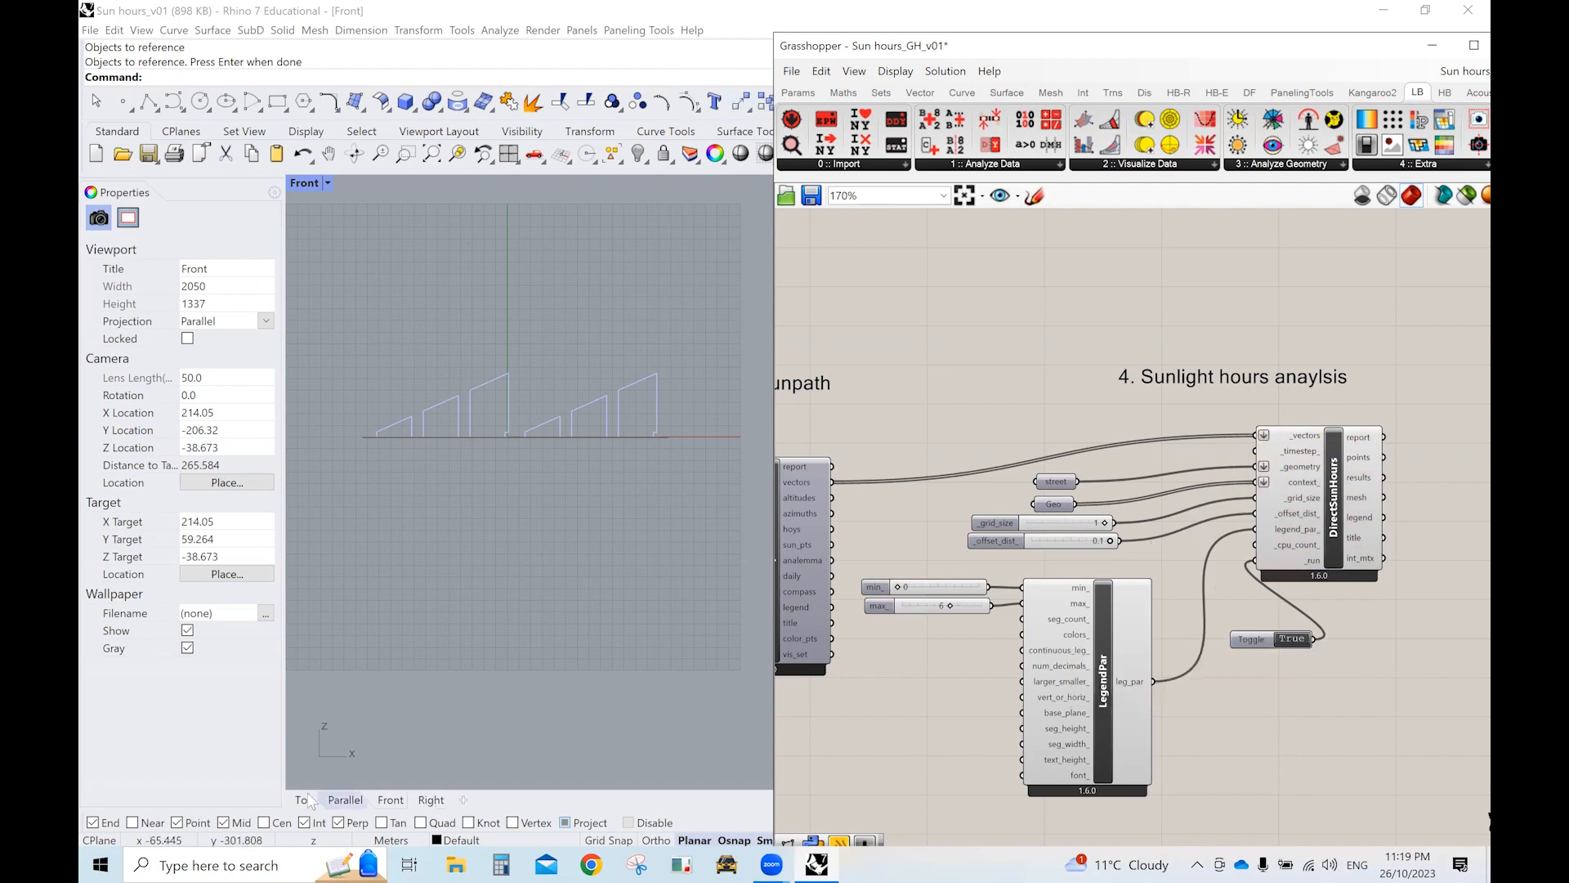
Examine the street's sun-hours results in Rhino's Top and Parallel views, moving the Grasshopper window aside to uncover the model.
{"action": "left_click", "coordinate": [306, 801]}
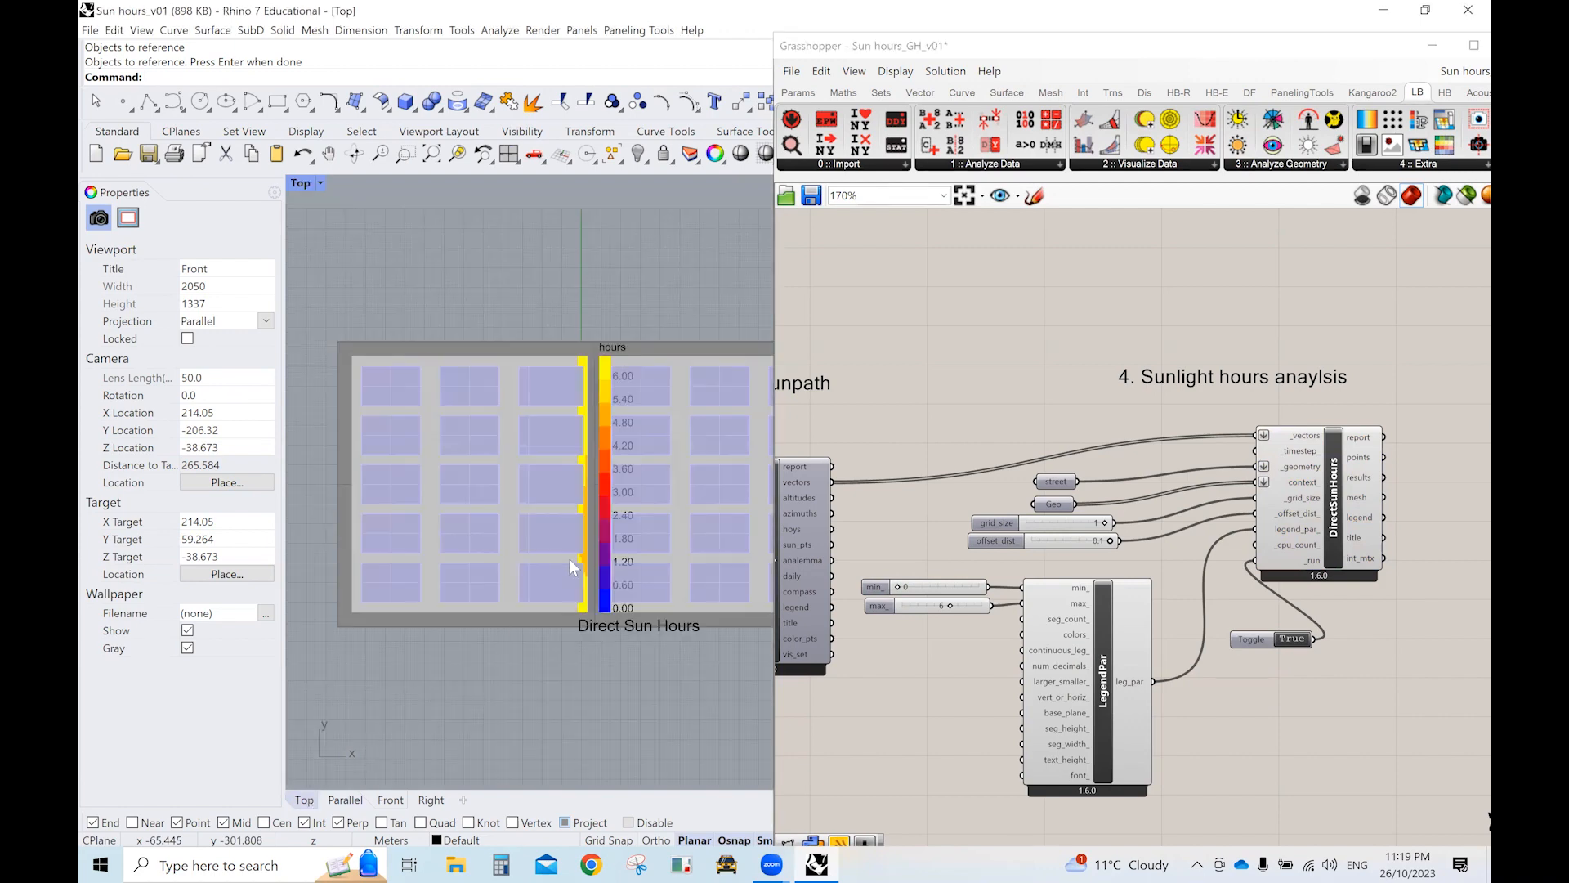
{"action": "scroll", "coordinate": [592, 447], "scroll_direction": "up", "scroll_amount": 5}
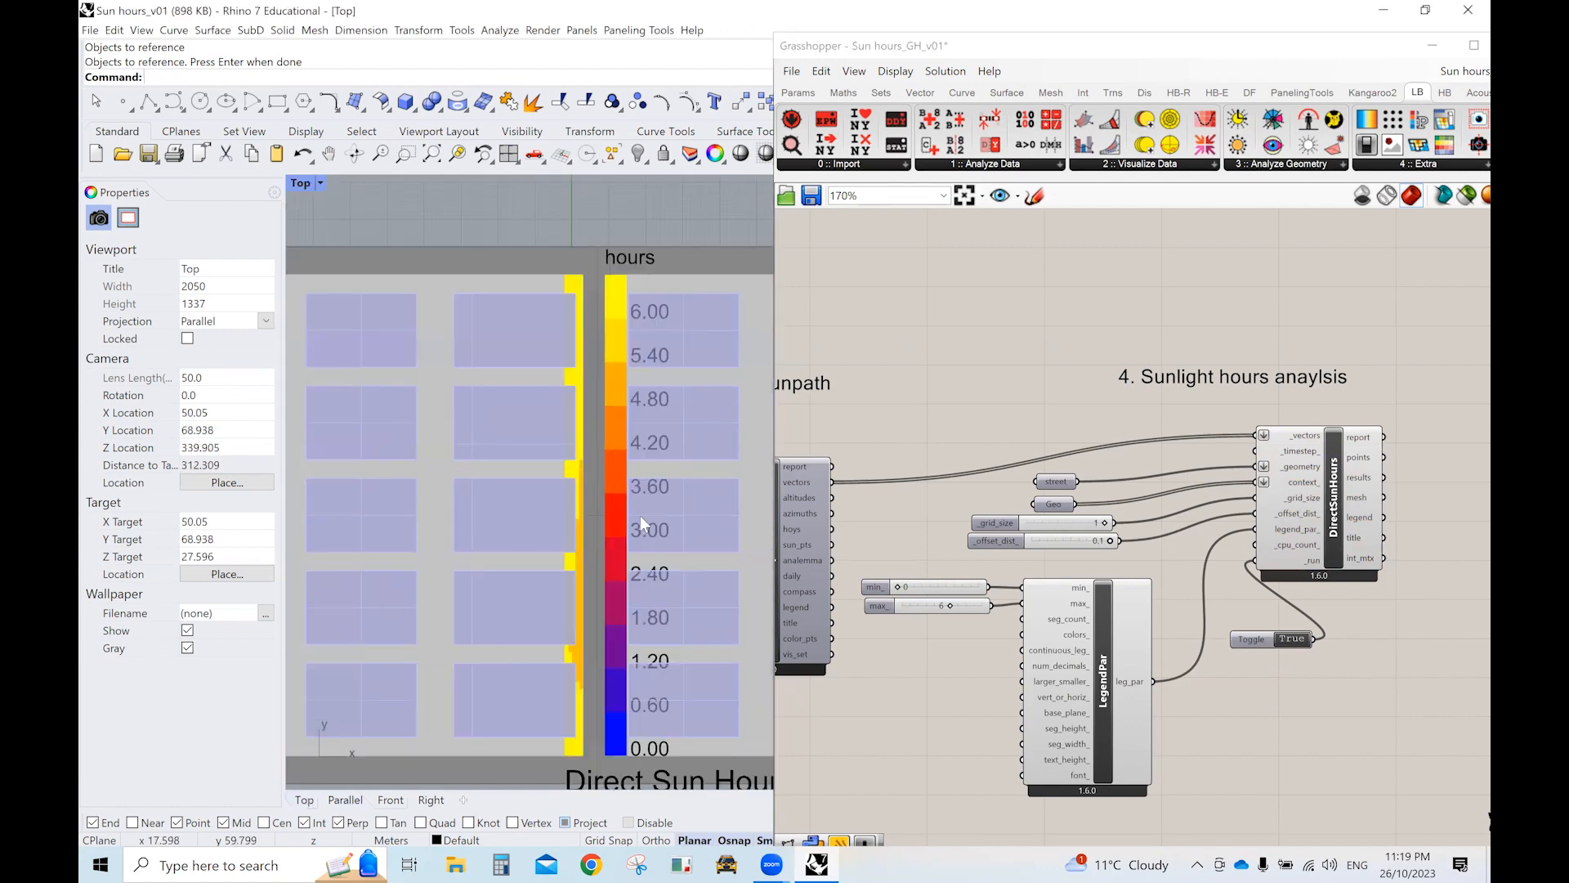
{"action": "left_click", "coordinate": [360, 800]}
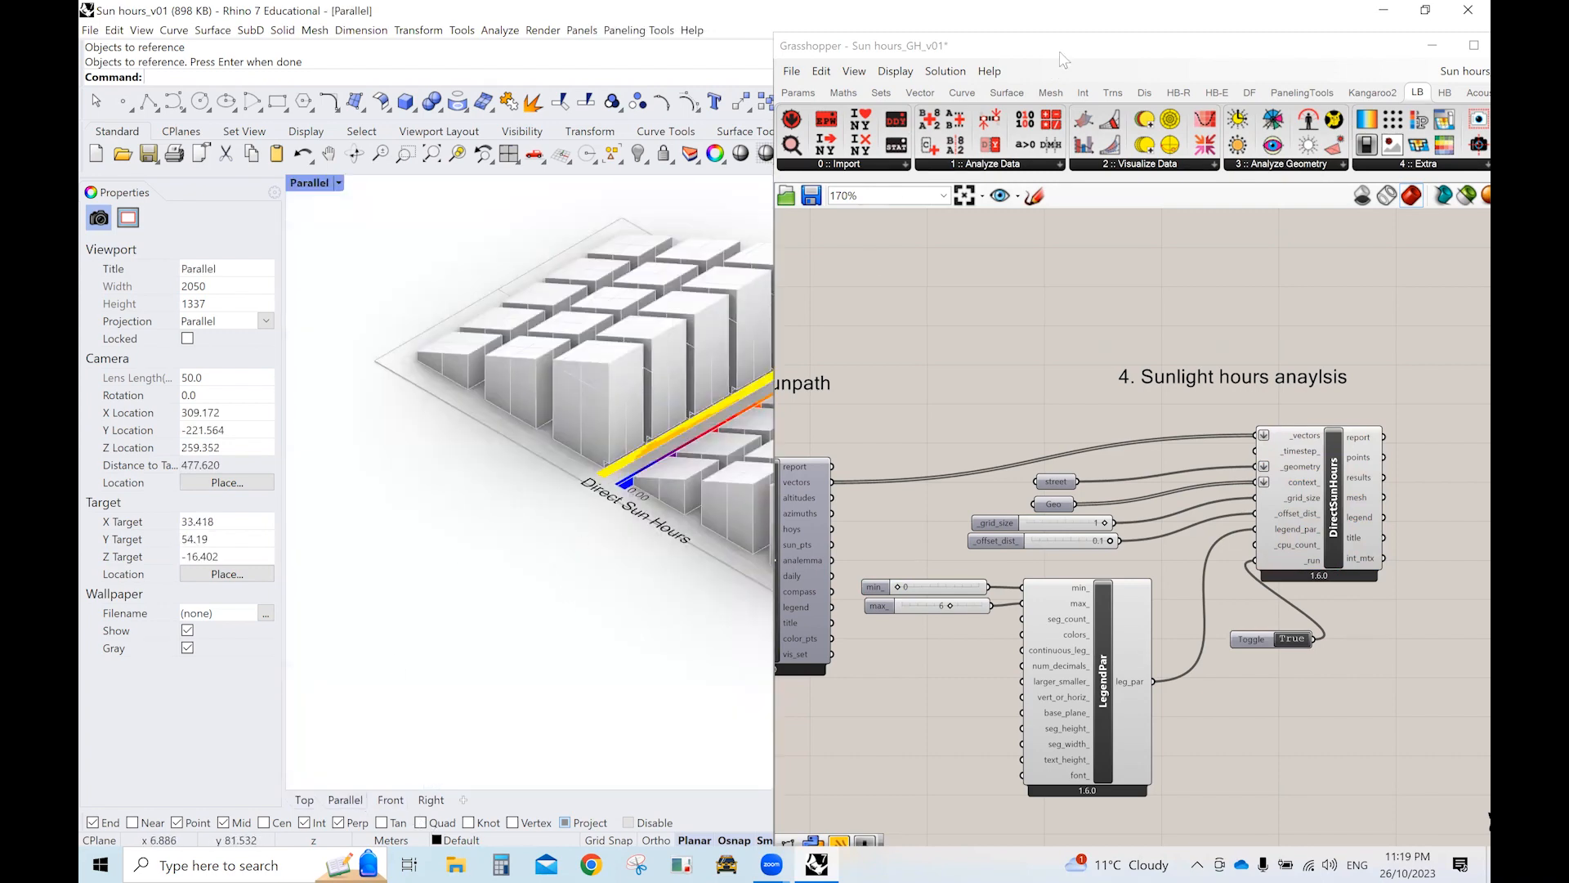
{"action": "left_click", "coordinate": [1068, 56]}
{"action": "left_click_drag", "start_coordinate": [1067, 56], "coordinate": [1176, 45]}
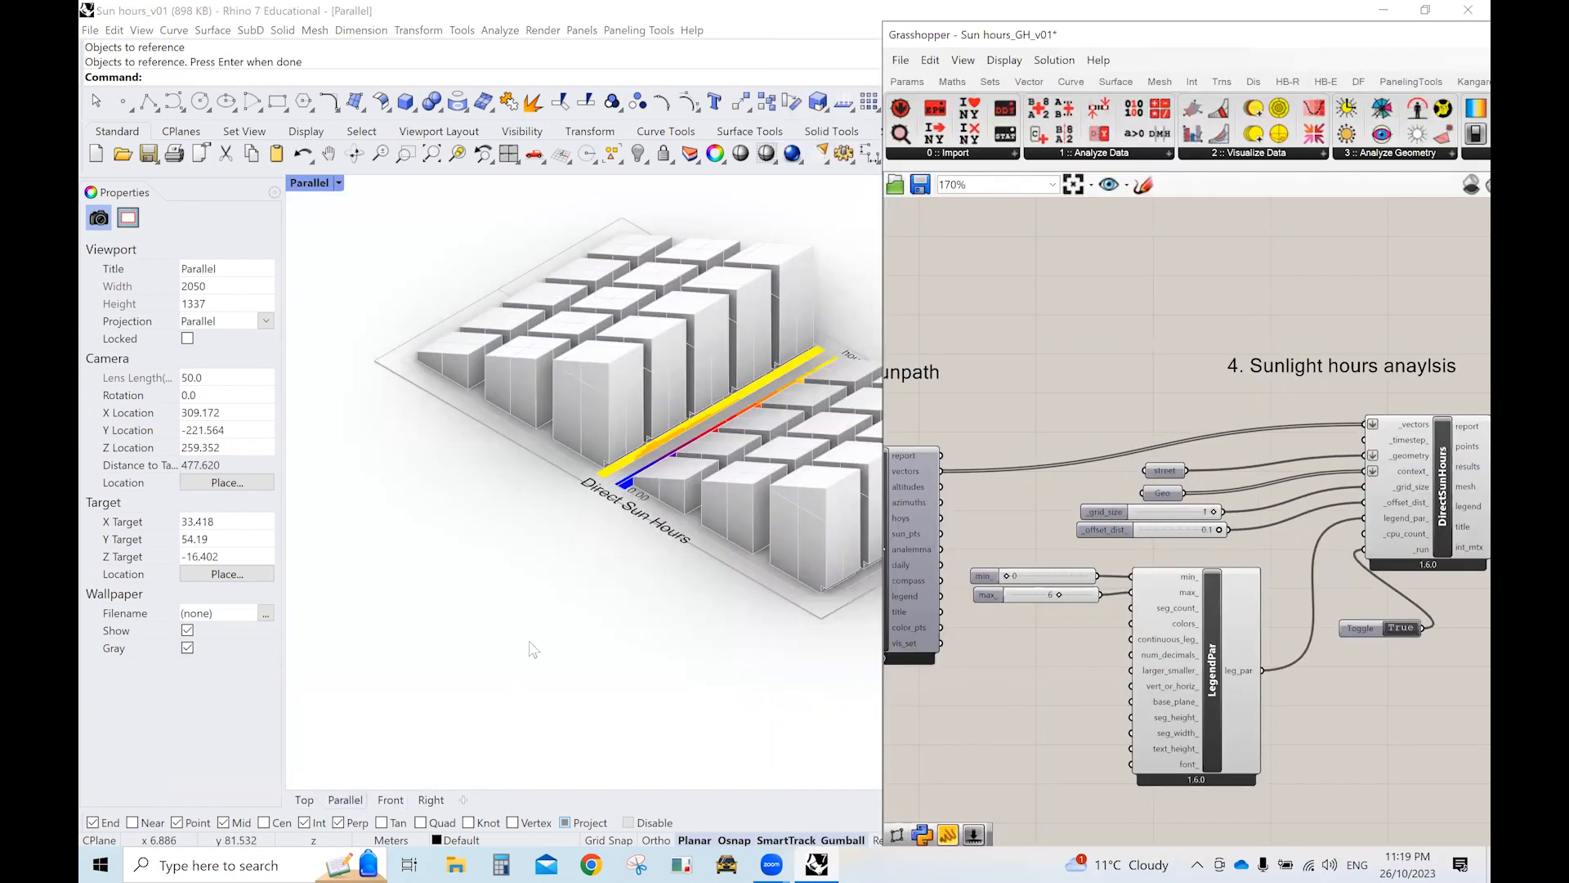
{"action": "left_click", "coordinate": [570, 585]}
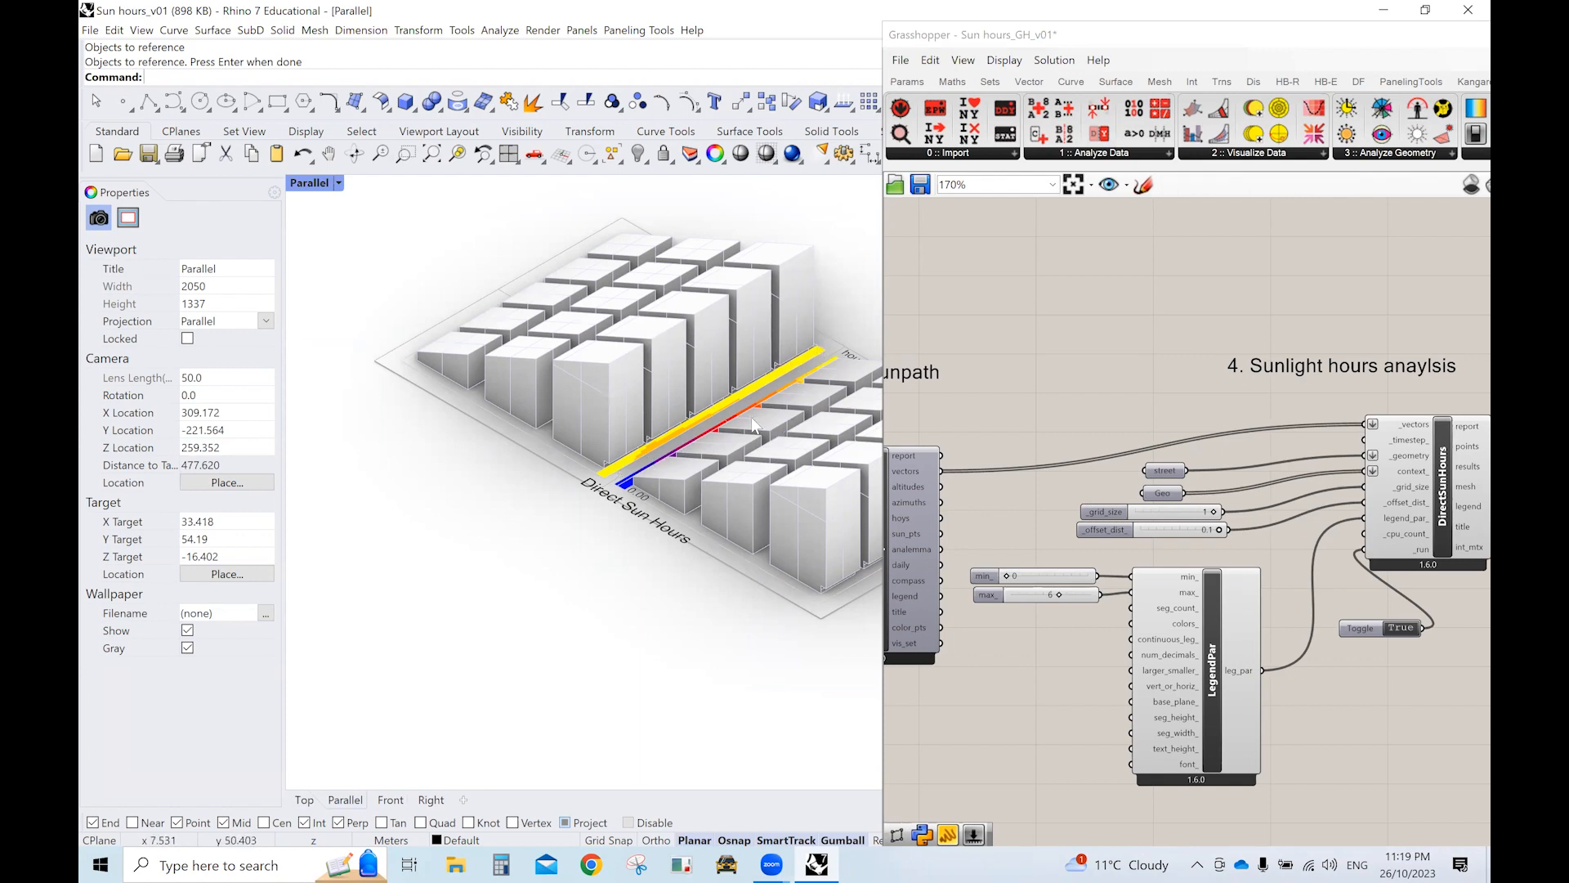
Rotate the middle low block beside the street by 180 degrees about its gumball to test its effect on the sun hours.
{"action": "left_click", "coordinate": [777, 424]}
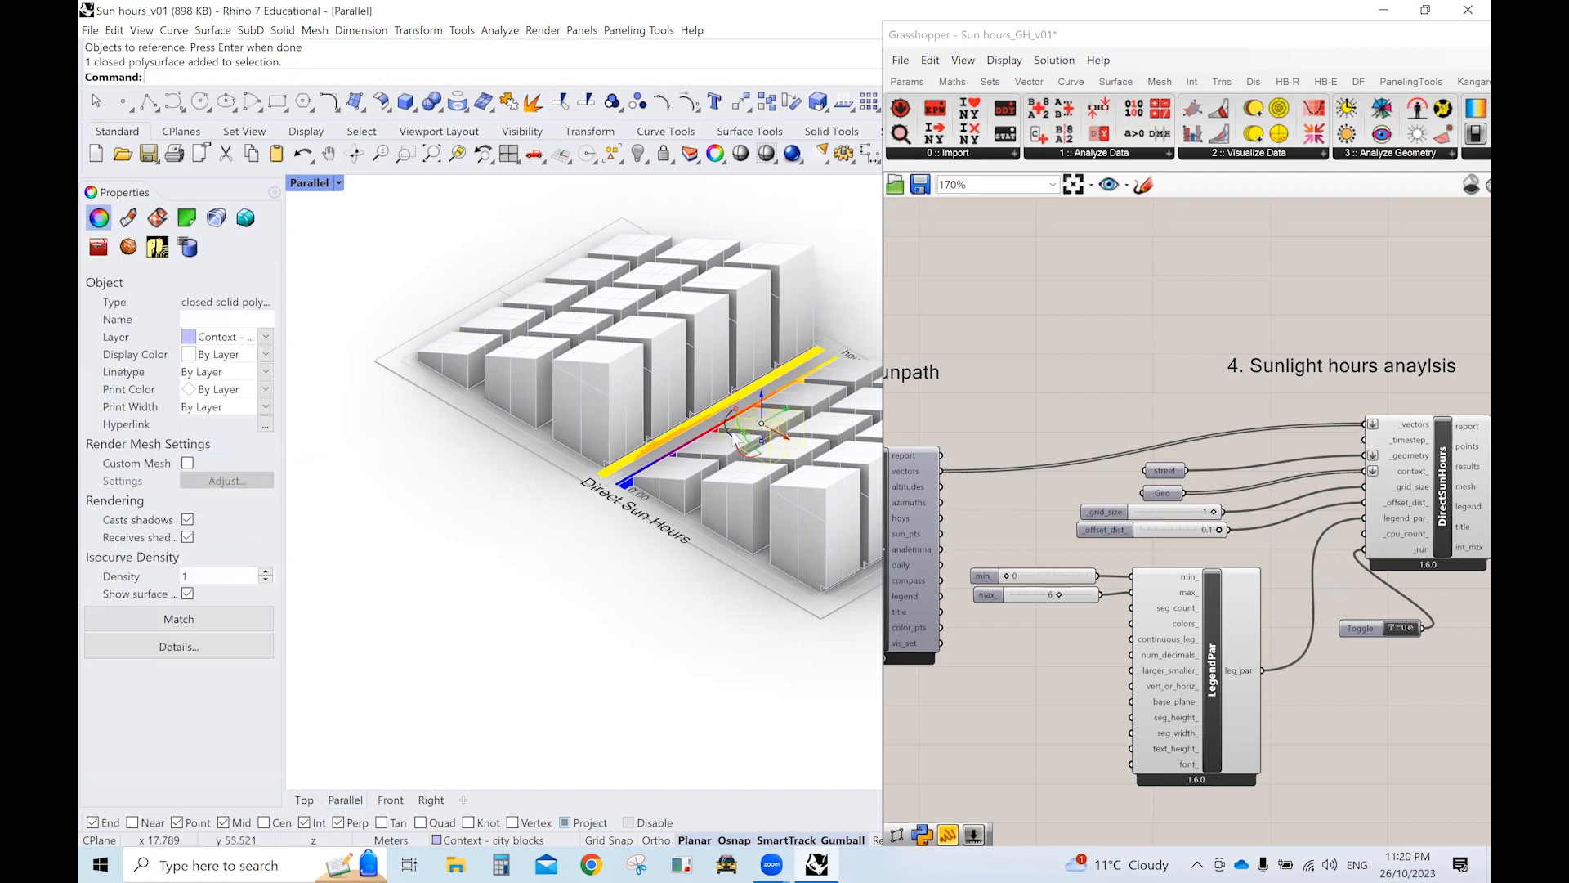
{"action": "left_click", "coordinate": [674, 638]}
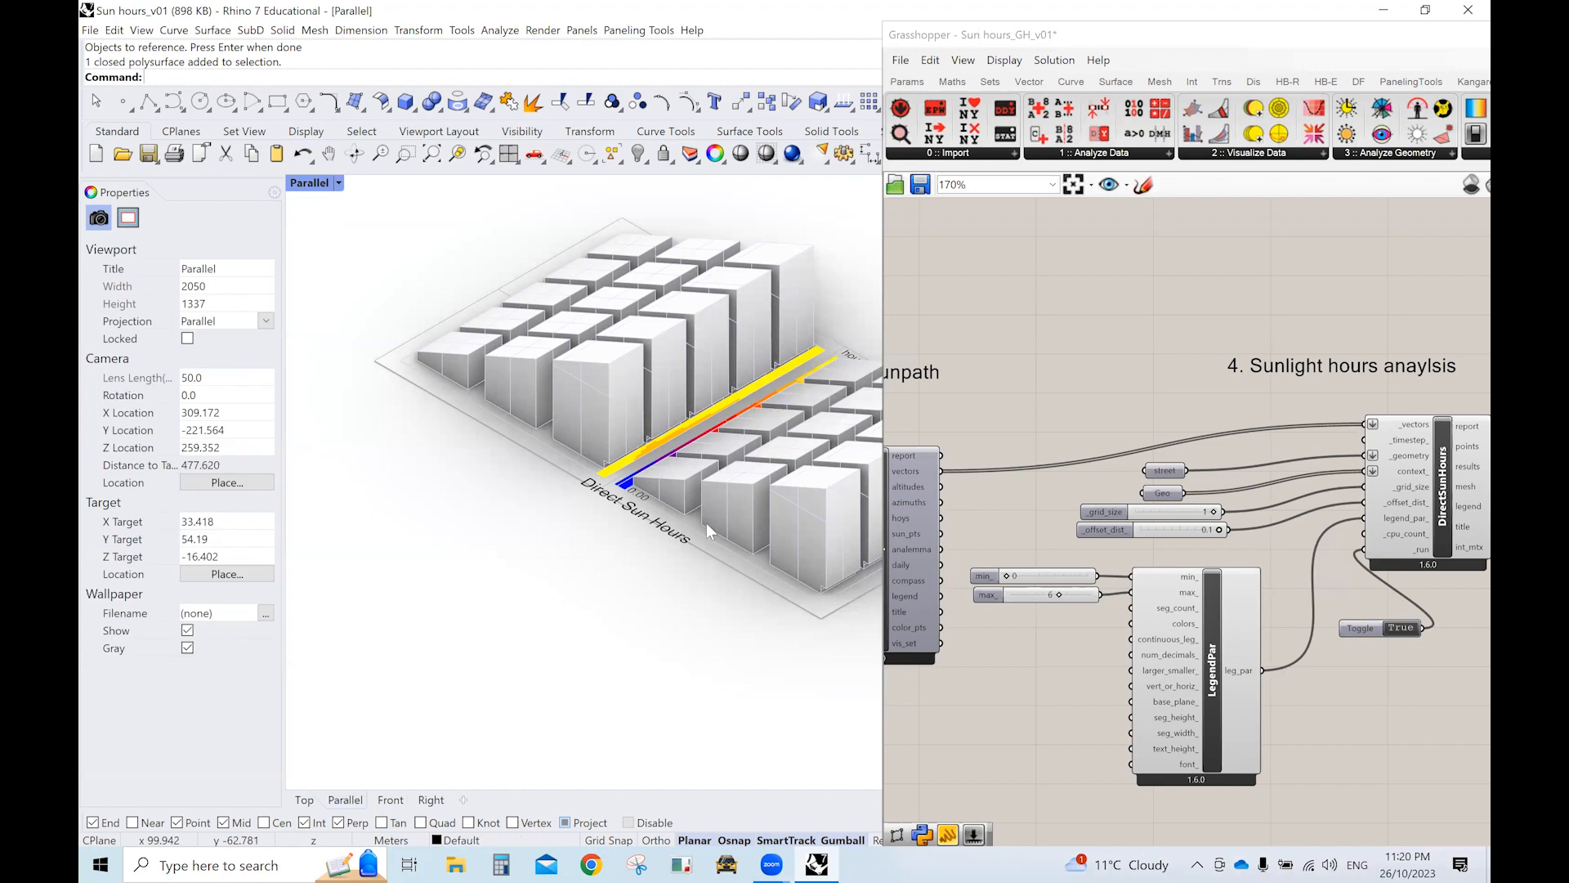
{"action": "left_click", "coordinate": [771, 426]}
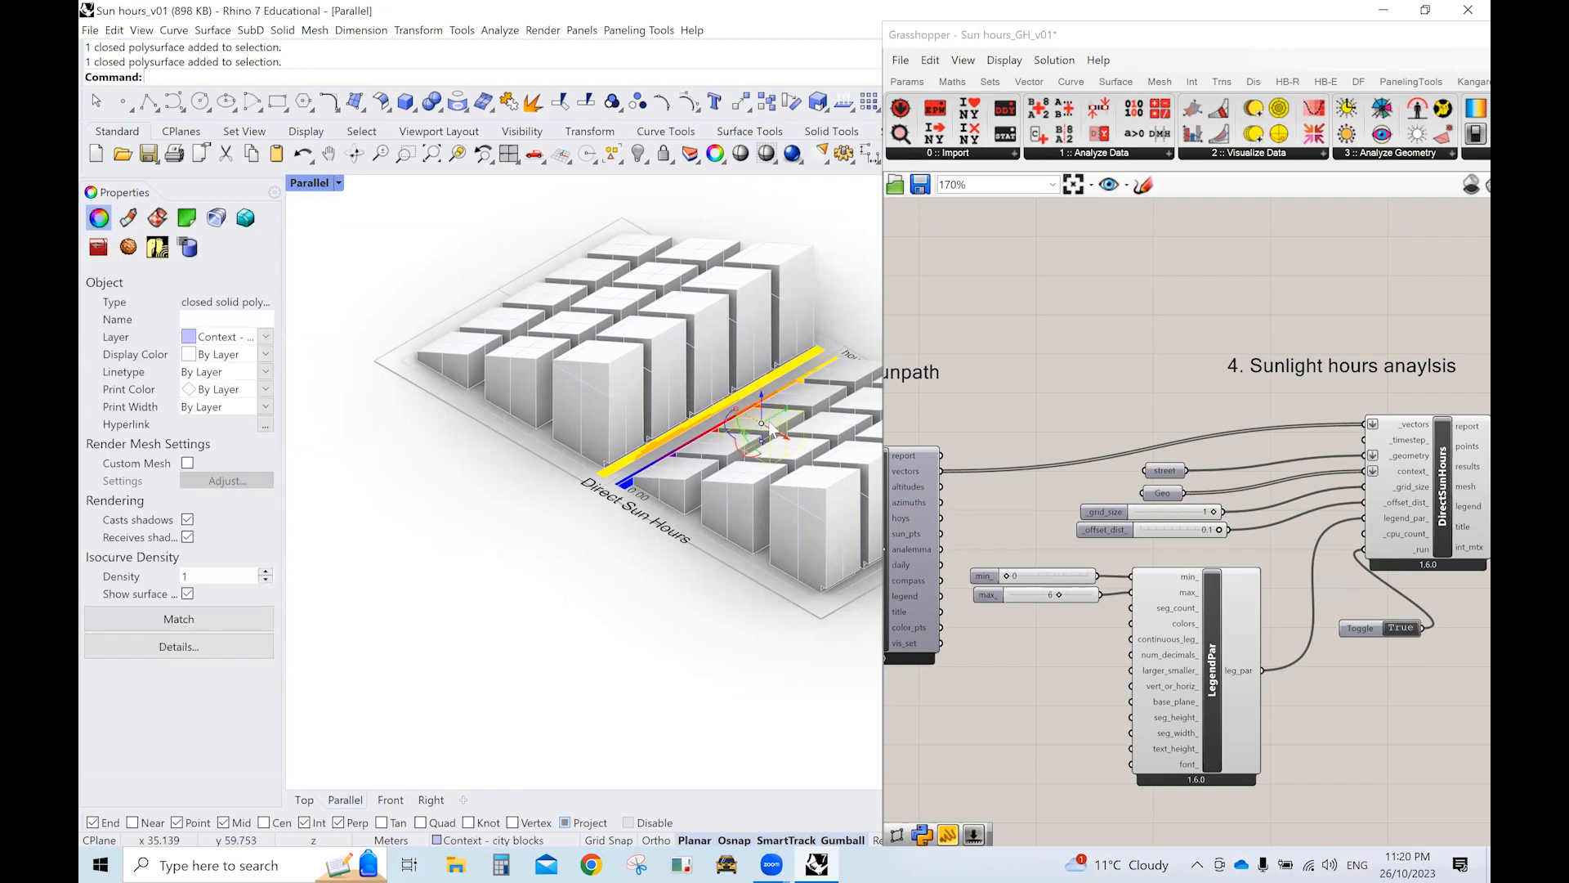
{"action": "left_click", "coordinate": [722, 419]}
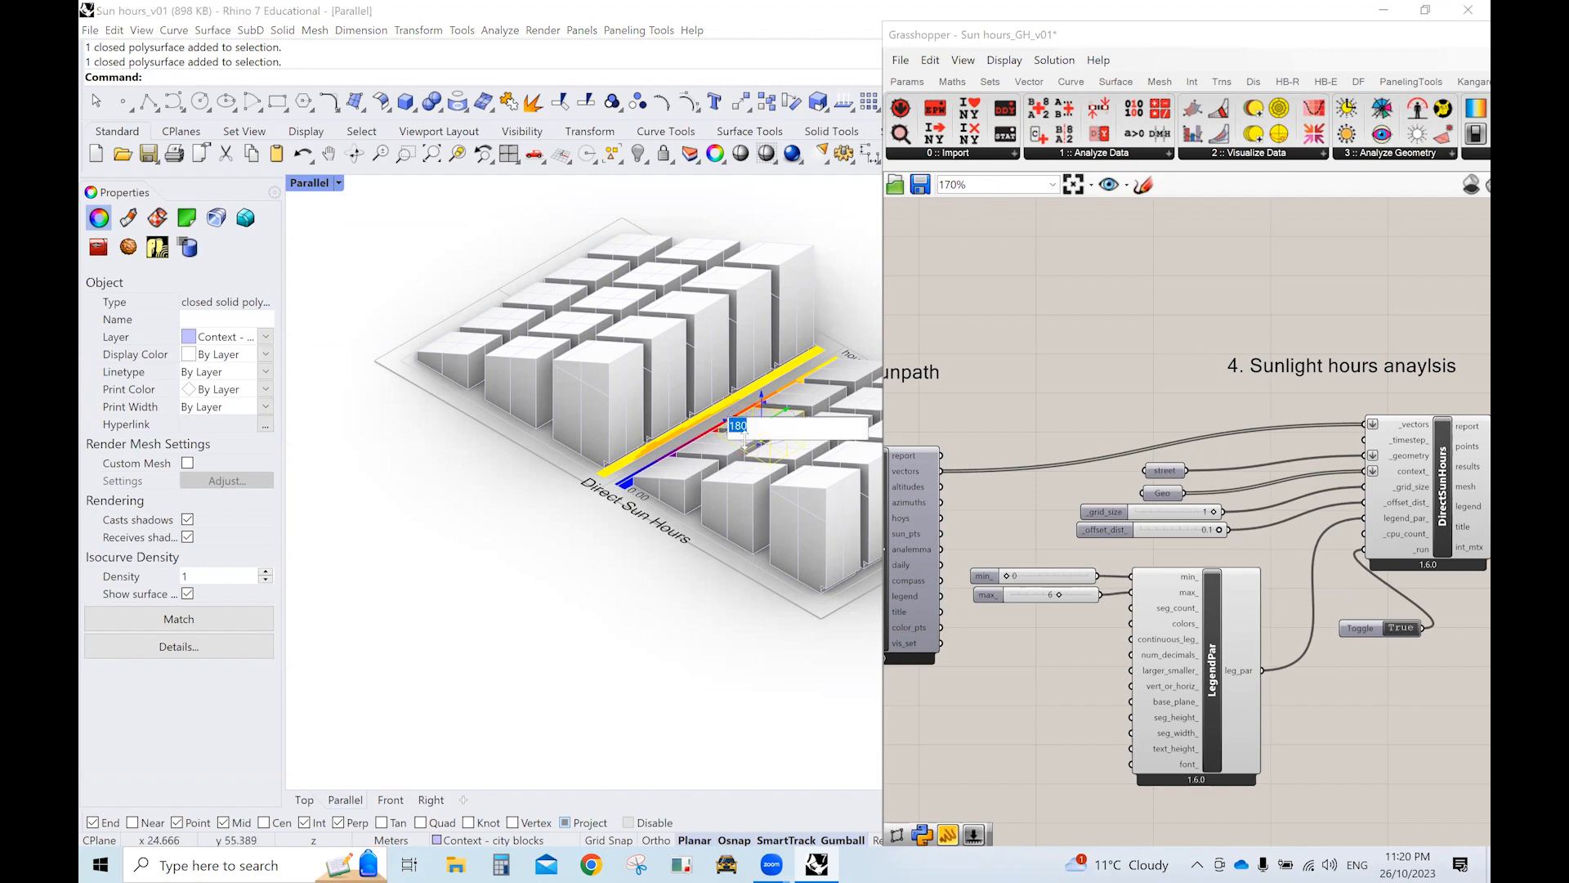
{"action": "key", "text": "Return"}
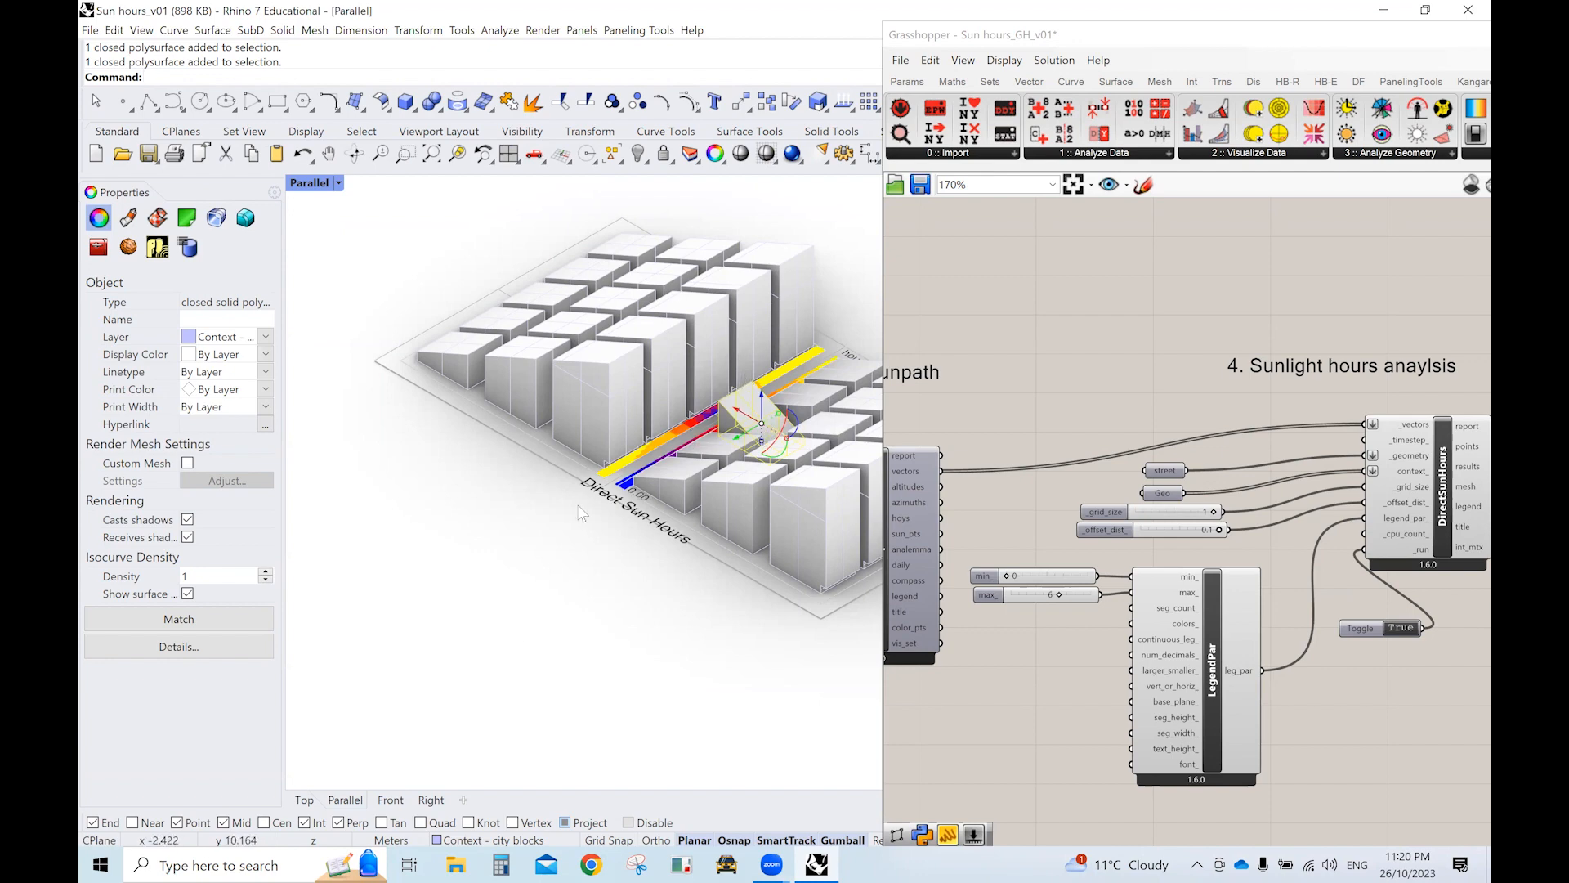
Examine the street's sun-hours colours beside the rotated block in the Top view and return to the Parallel view.
{"action": "left_click", "coordinate": [304, 799]}
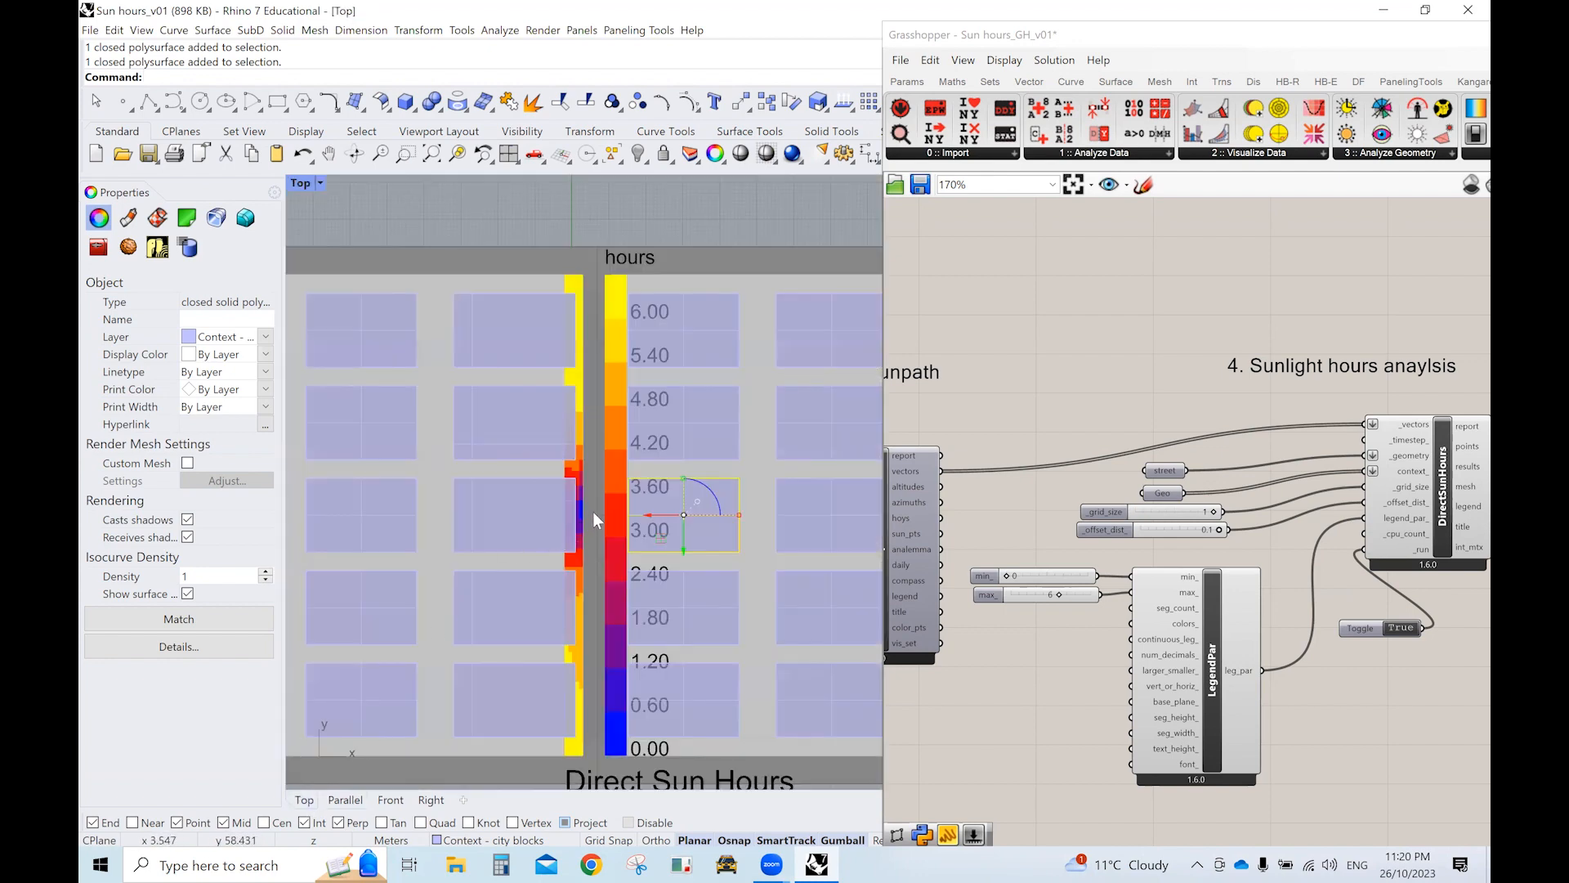
{"action": "scroll", "coordinate": [586, 513], "scroll_direction": "up", "scroll_amount": 5}
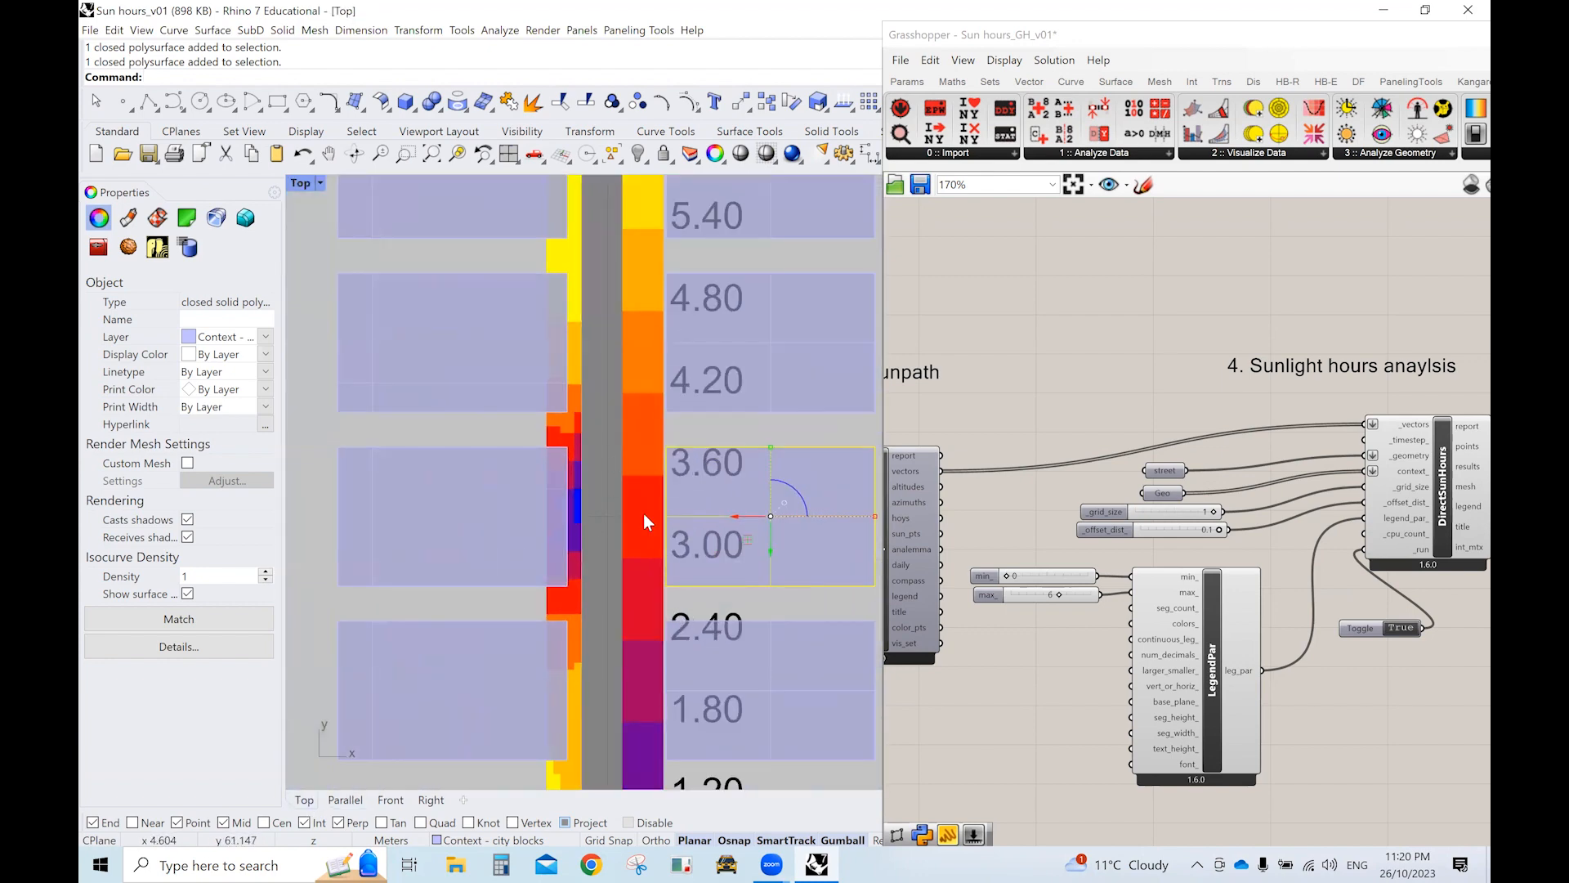
{"action": "scroll", "coordinate": [601, 498], "scroll_direction": "down", "scroll_amount": 4}
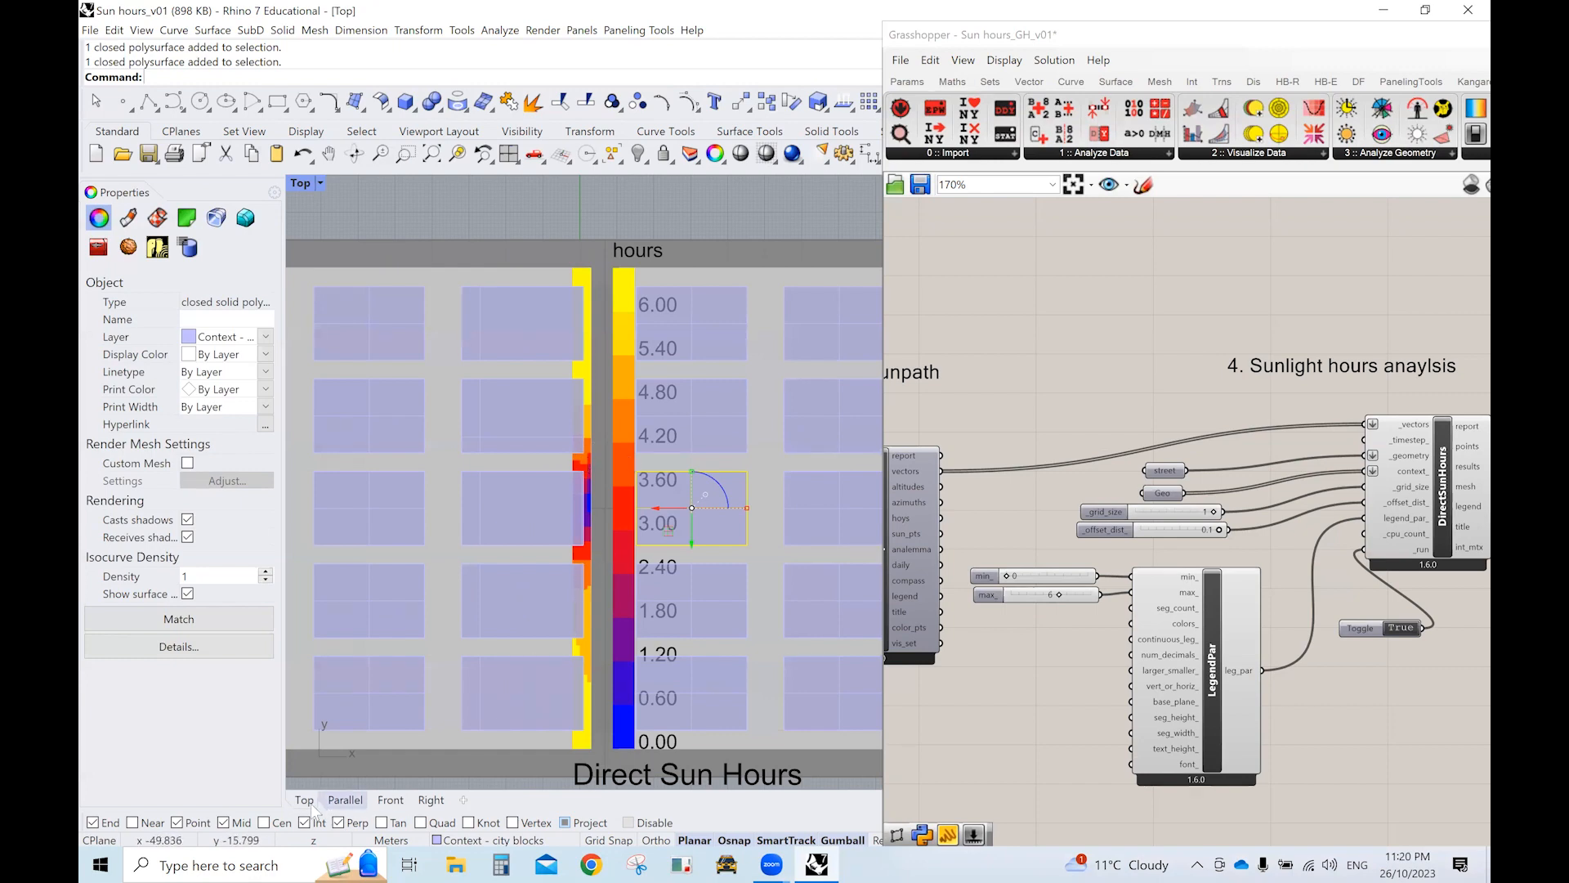
{"action": "left_click", "coordinate": [360, 803]}
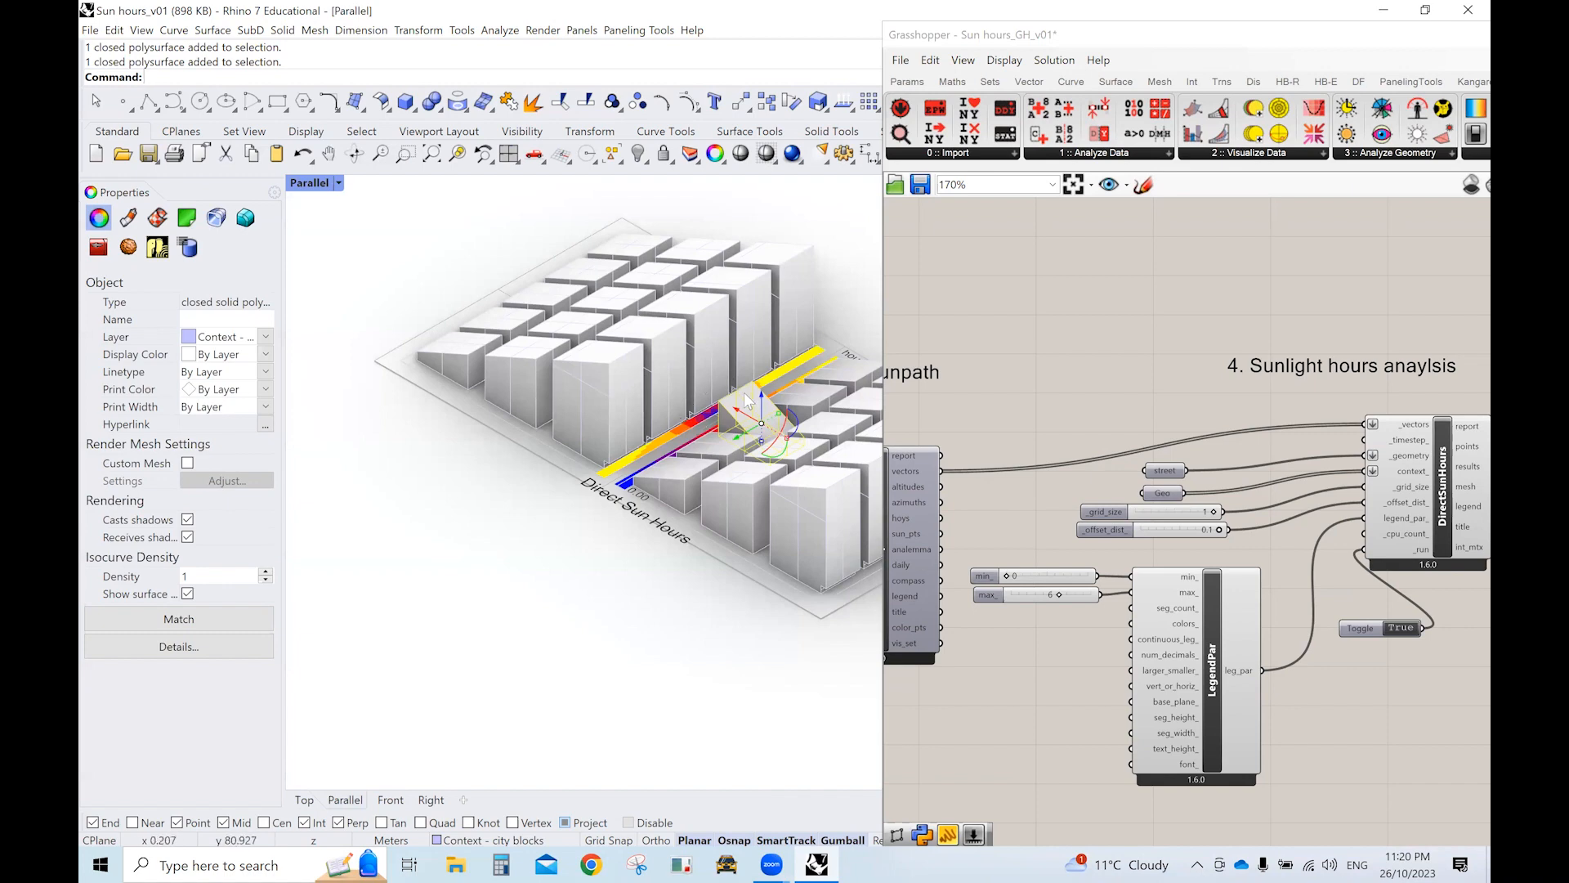
Rotate the block back by 180 degrees and shift the neighbouring street-side block slightly away from the street.
{"action": "left_click", "coordinate": [798, 426]}
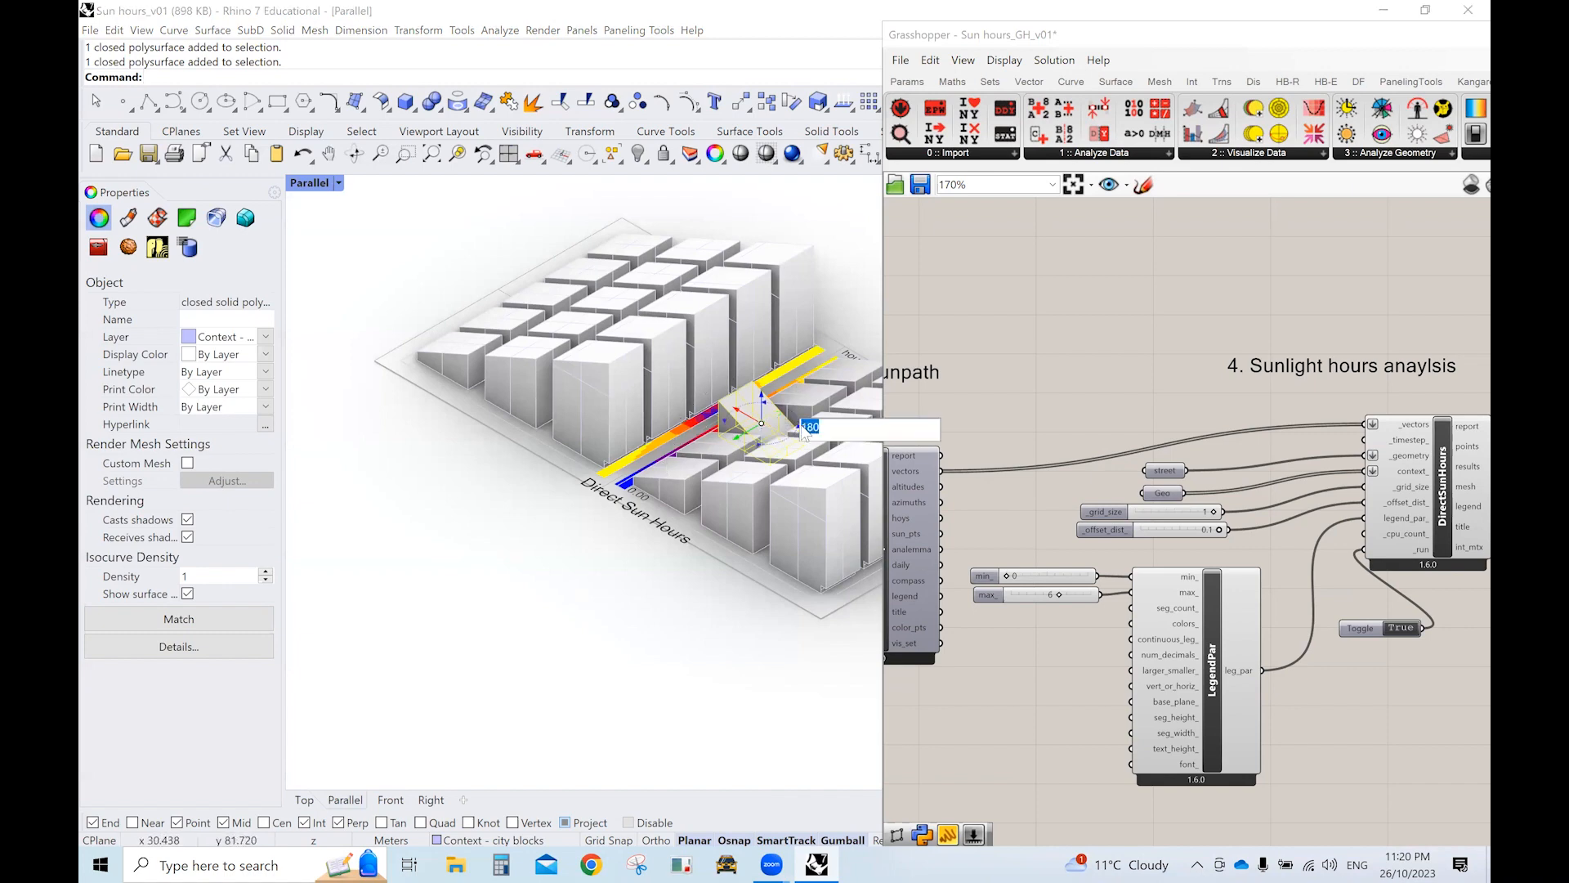
{"action": "key", "text": "Return"}
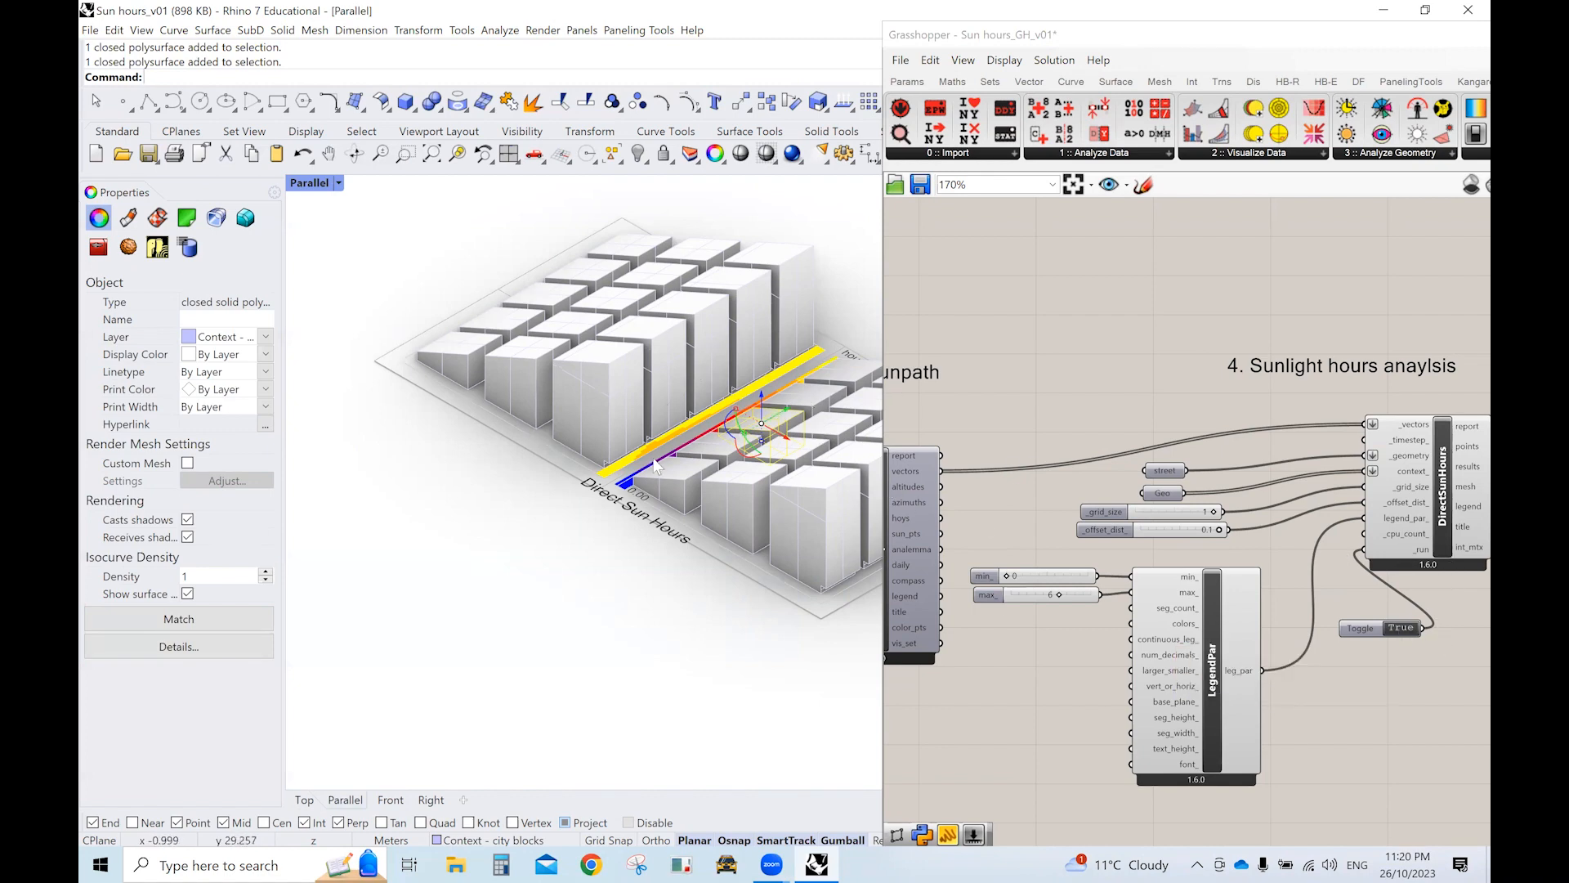
{"action": "left_click_drag", "start_coordinate": [693, 458], "coordinate": [775, 397]}
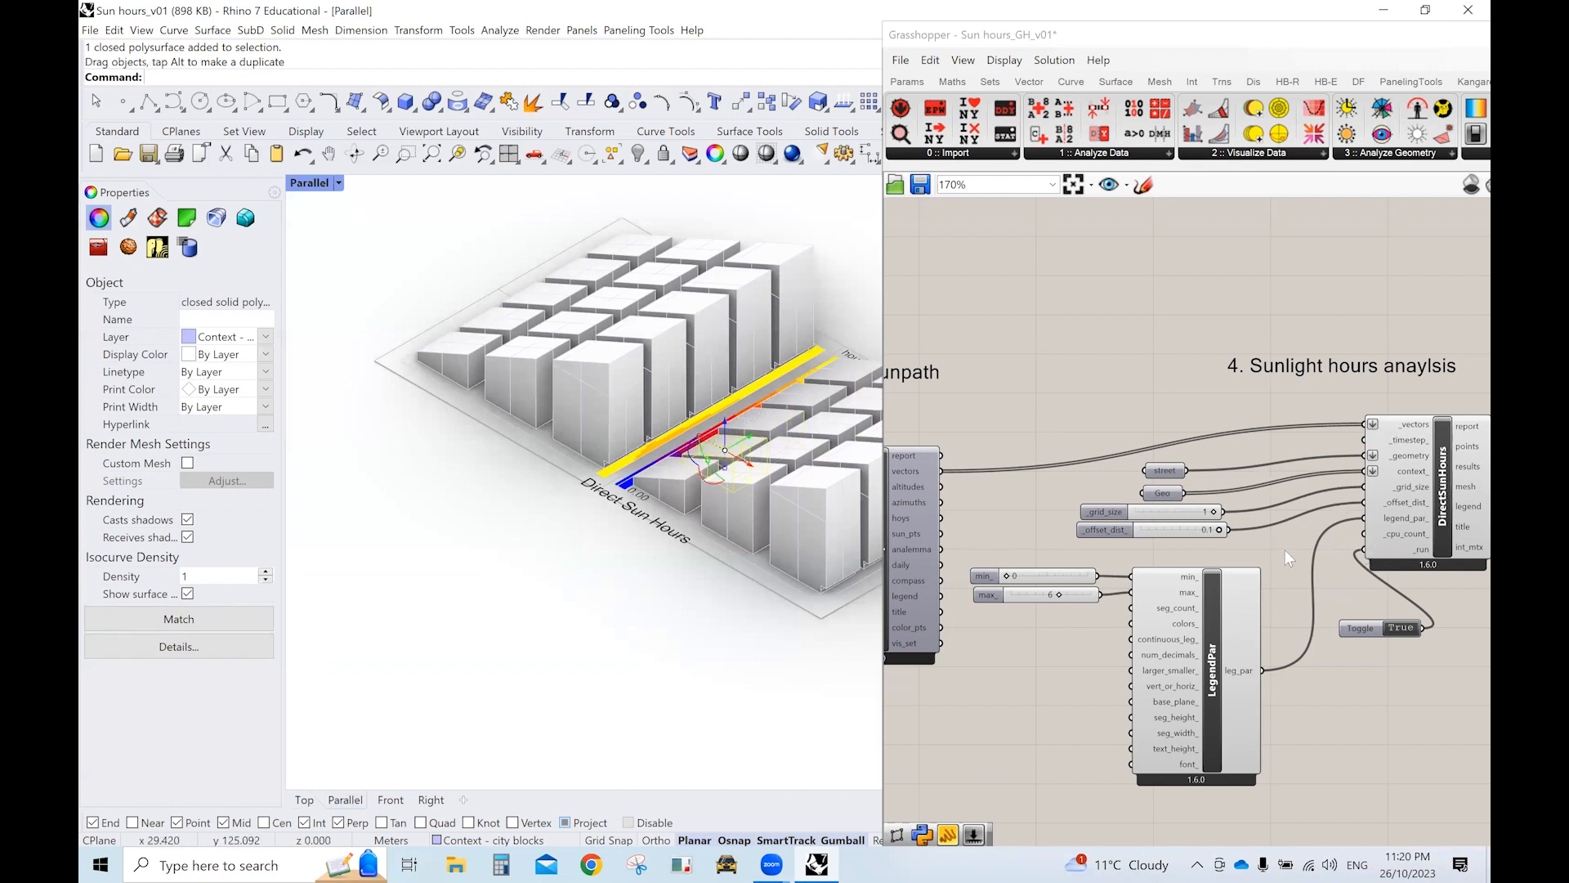
Bake the DirectSunHours component onto the Results layer and set the Boolean Toggle to False.
{"action": "left_click", "coordinate": [1075, 430]}
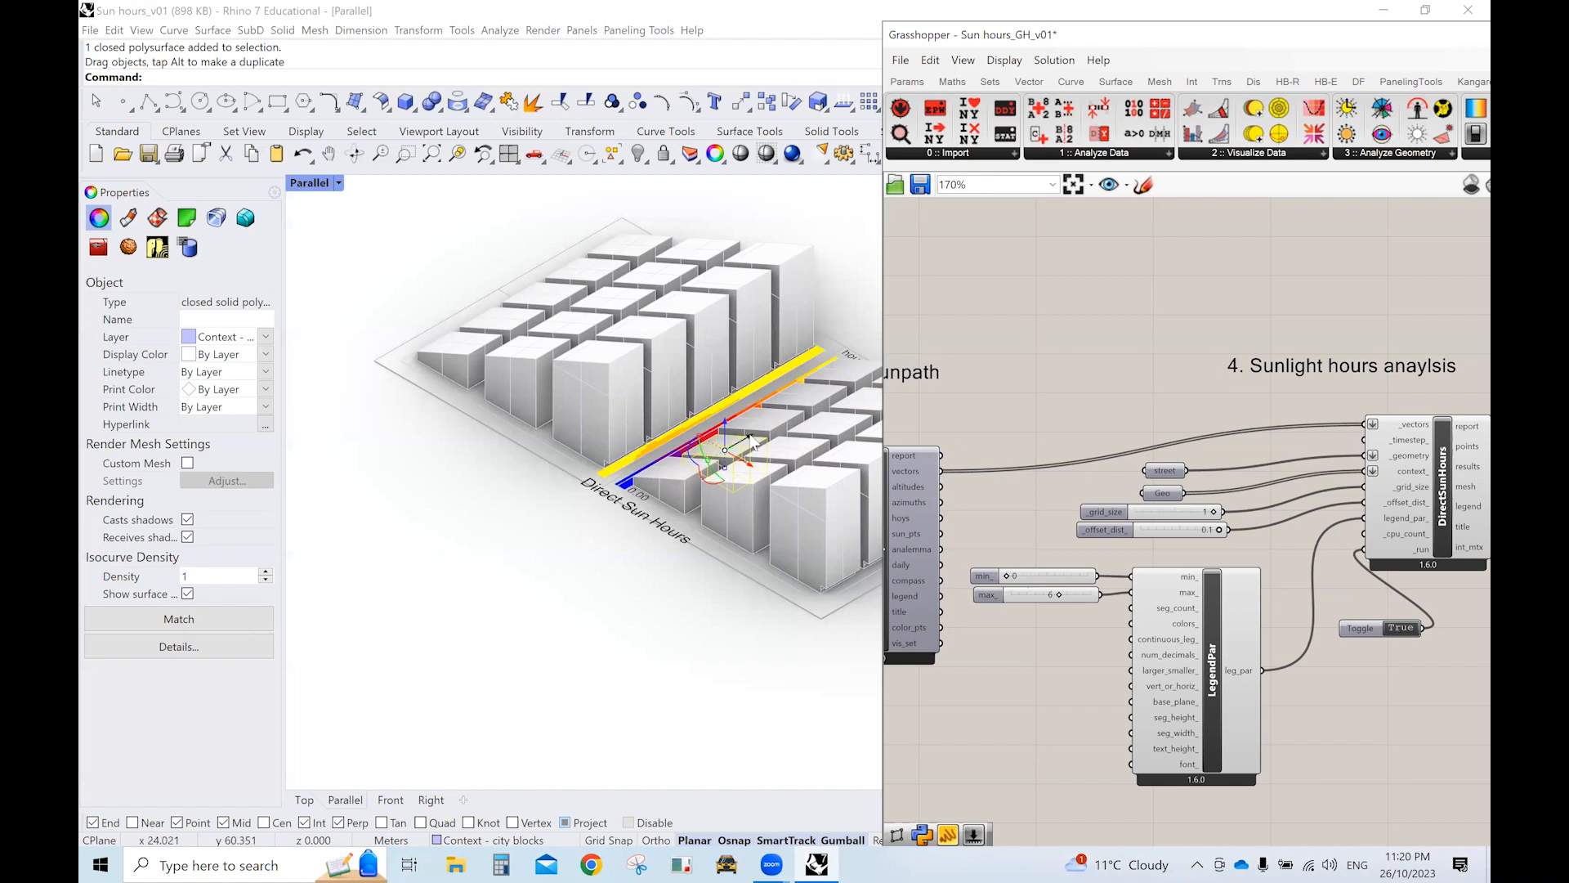
{"action": "left_click", "coordinate": [1437, 484]}
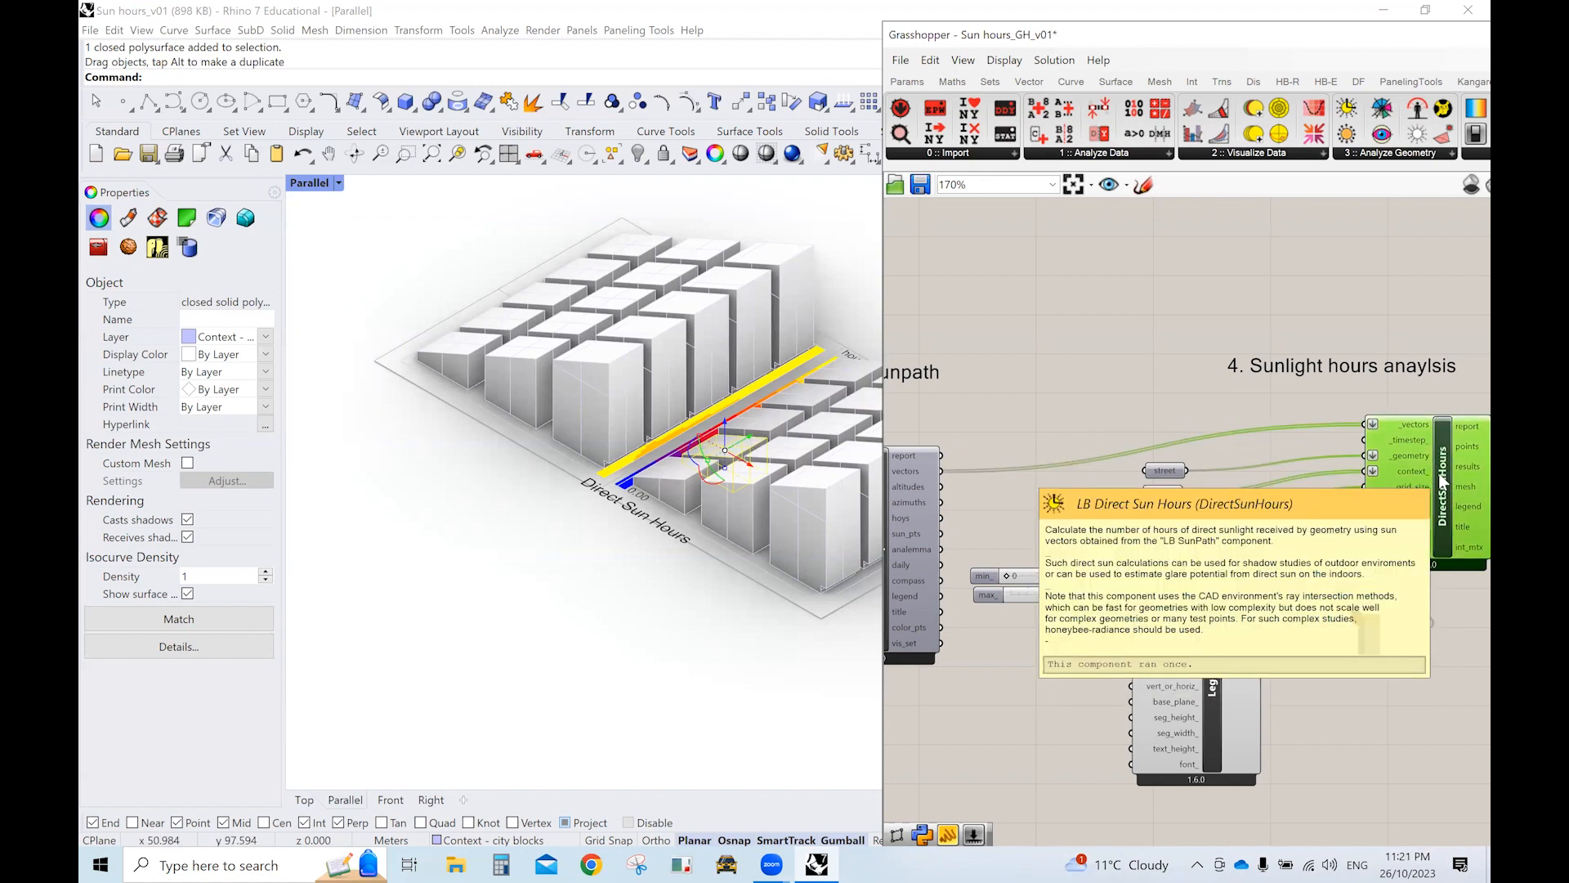
{"action": "right_click", "coordinate": [1442, 483]}
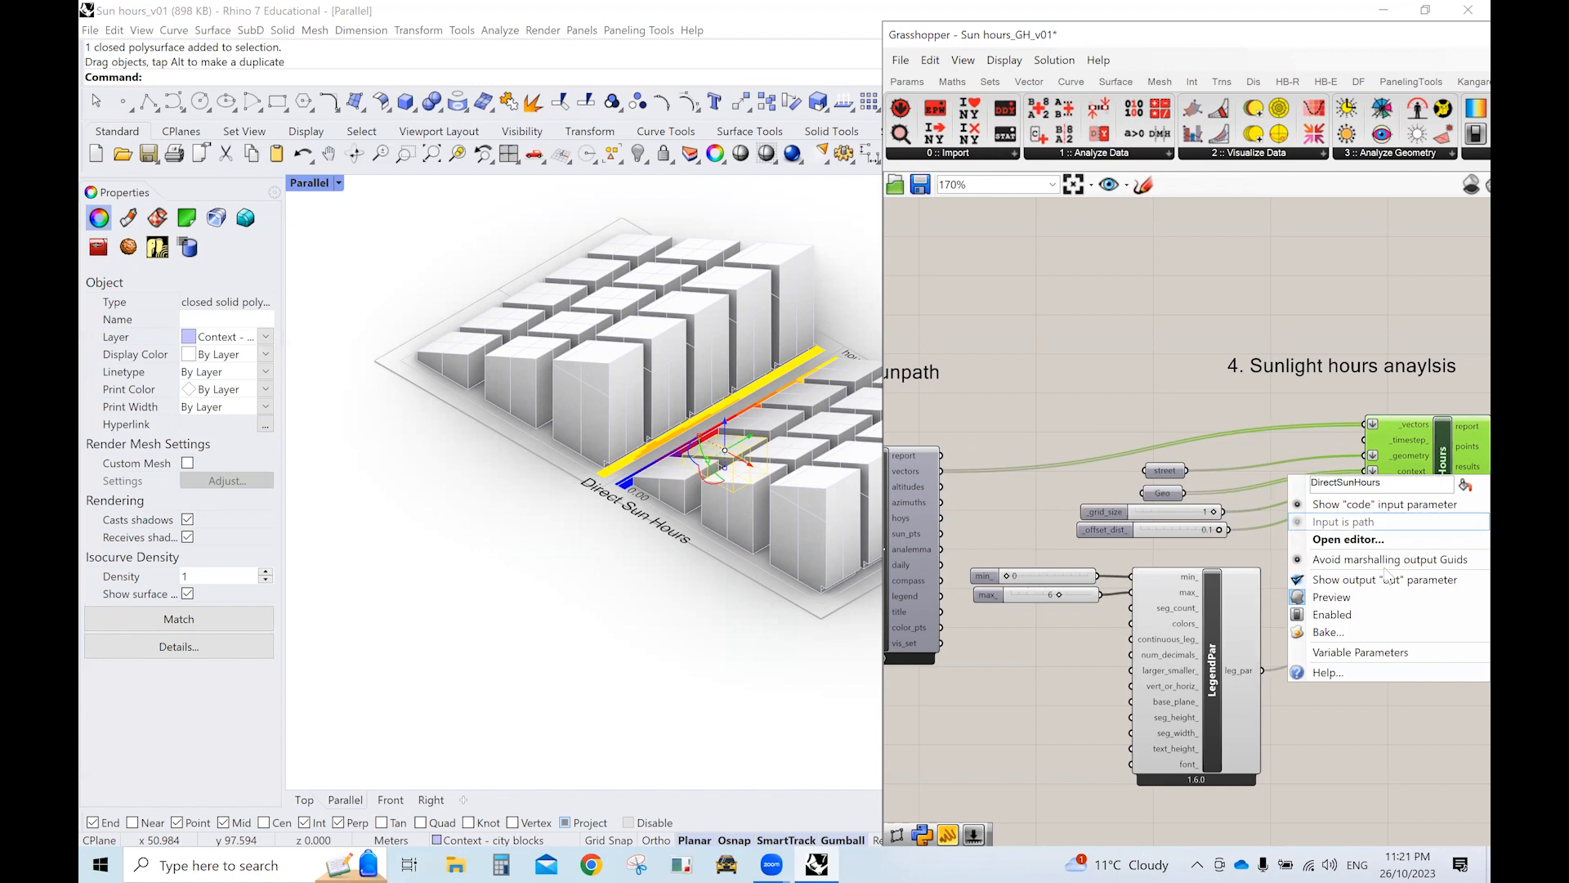
{"action": "left_click", "coordinate": [1328, 632]}
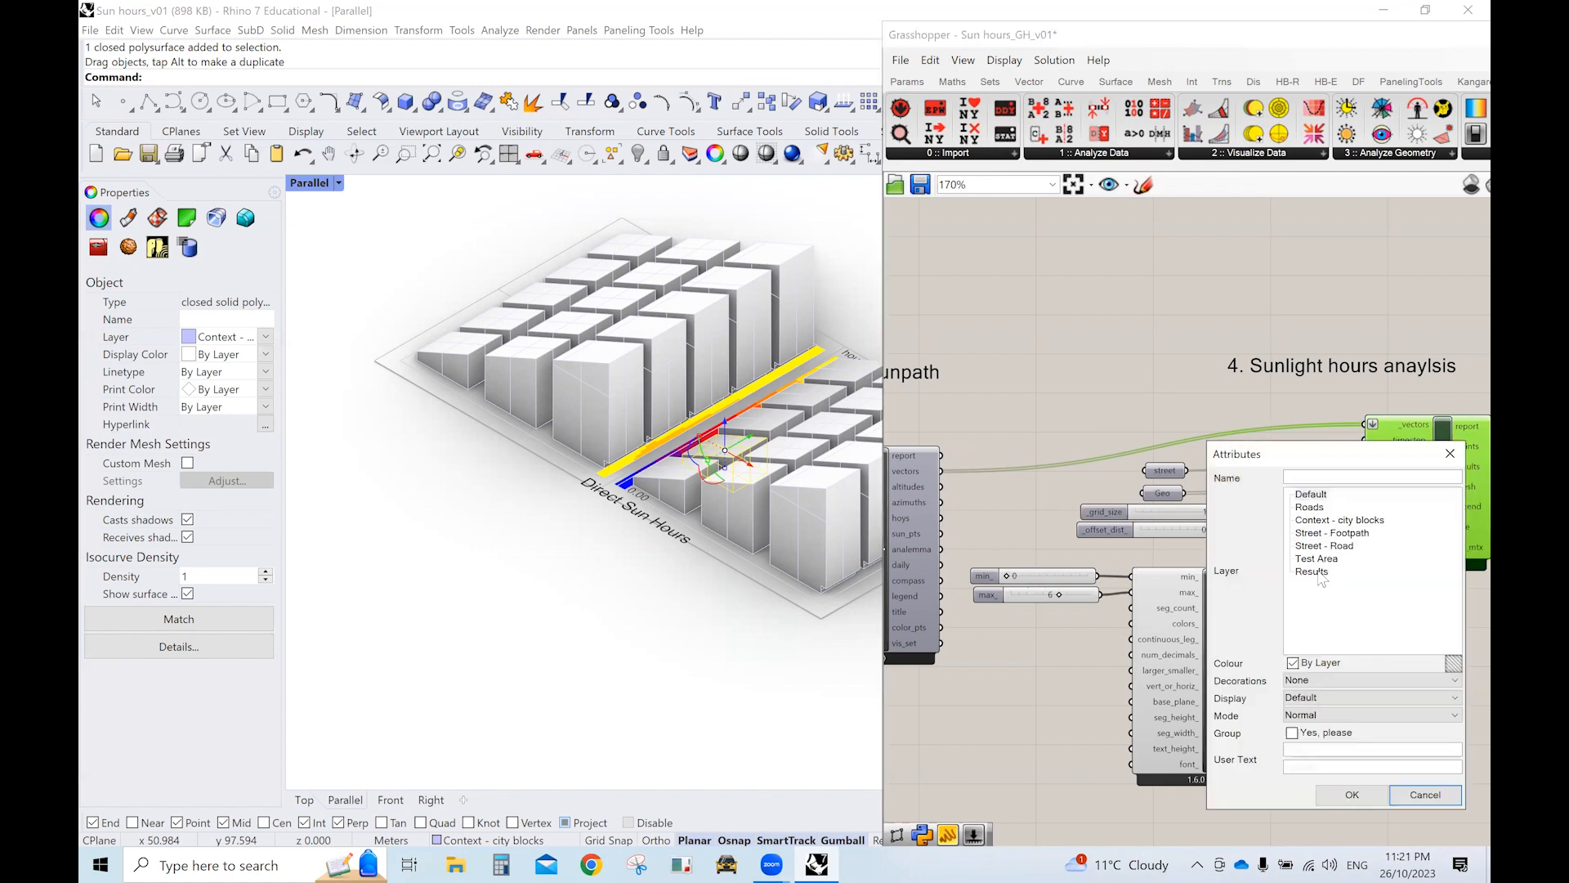
{"action": "left_click", "coordinate": [1315, 572]}
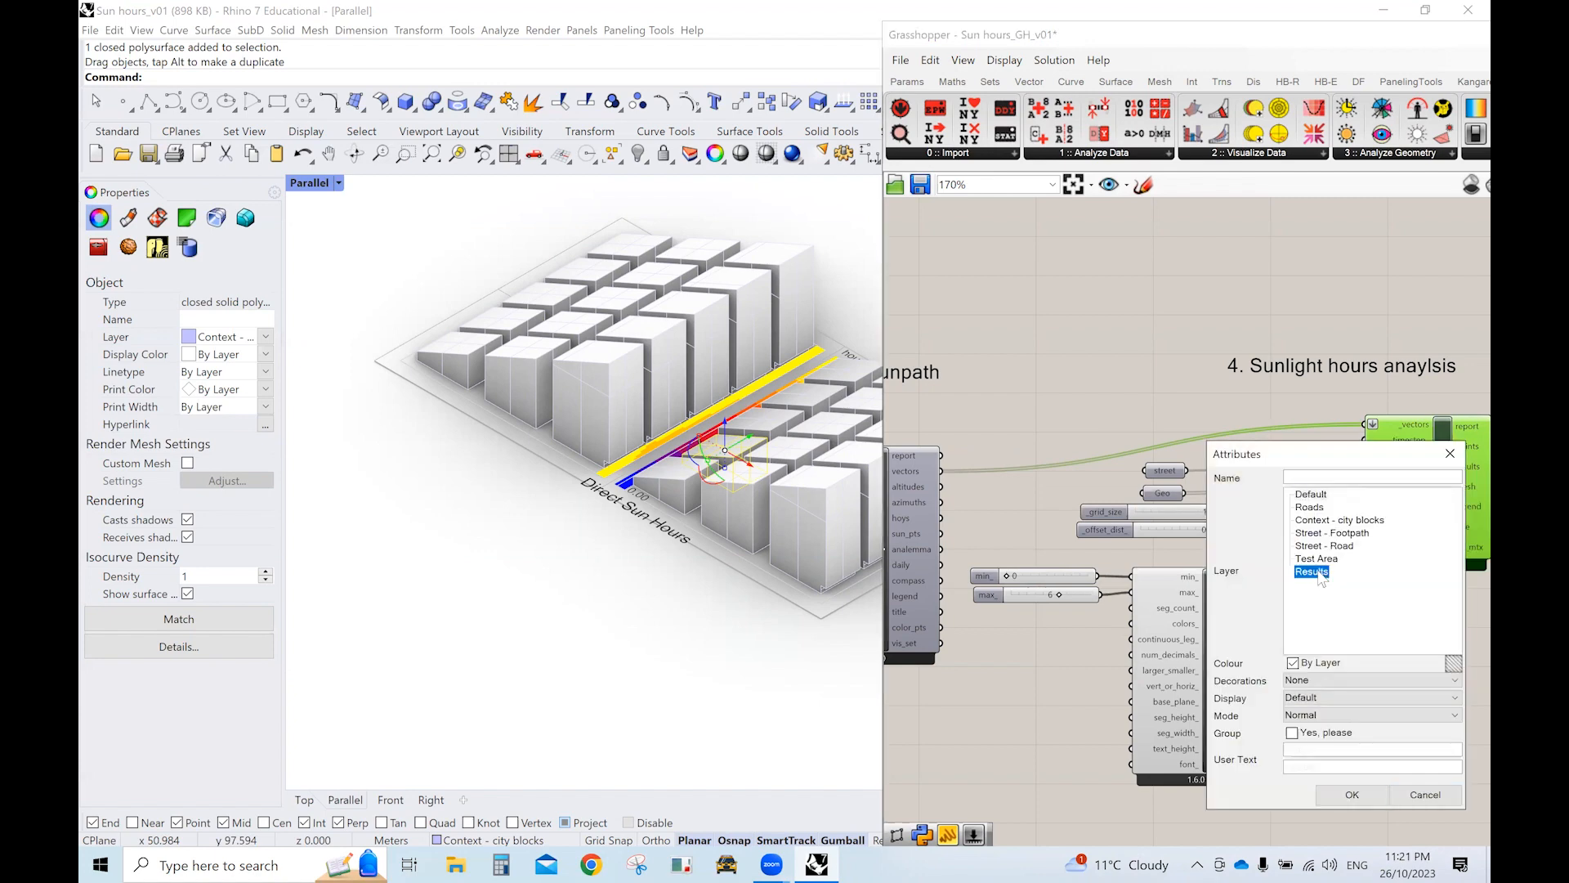
{"action": "left_click", "coordinate": [1353, 794]}
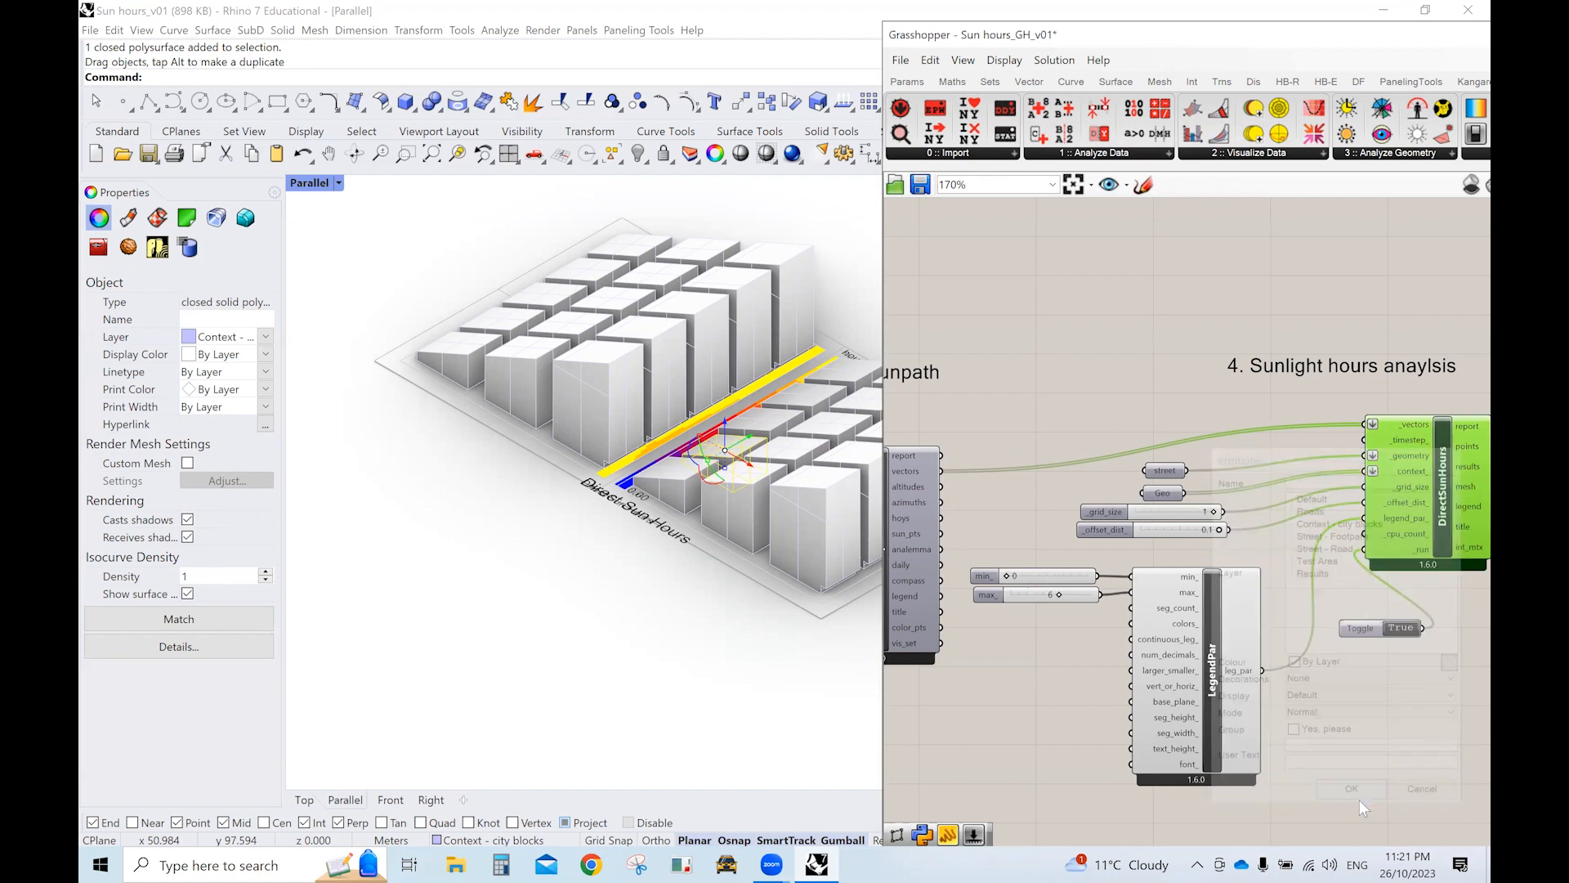
{"action": "double_click", "coordinate": [1402, 627]}
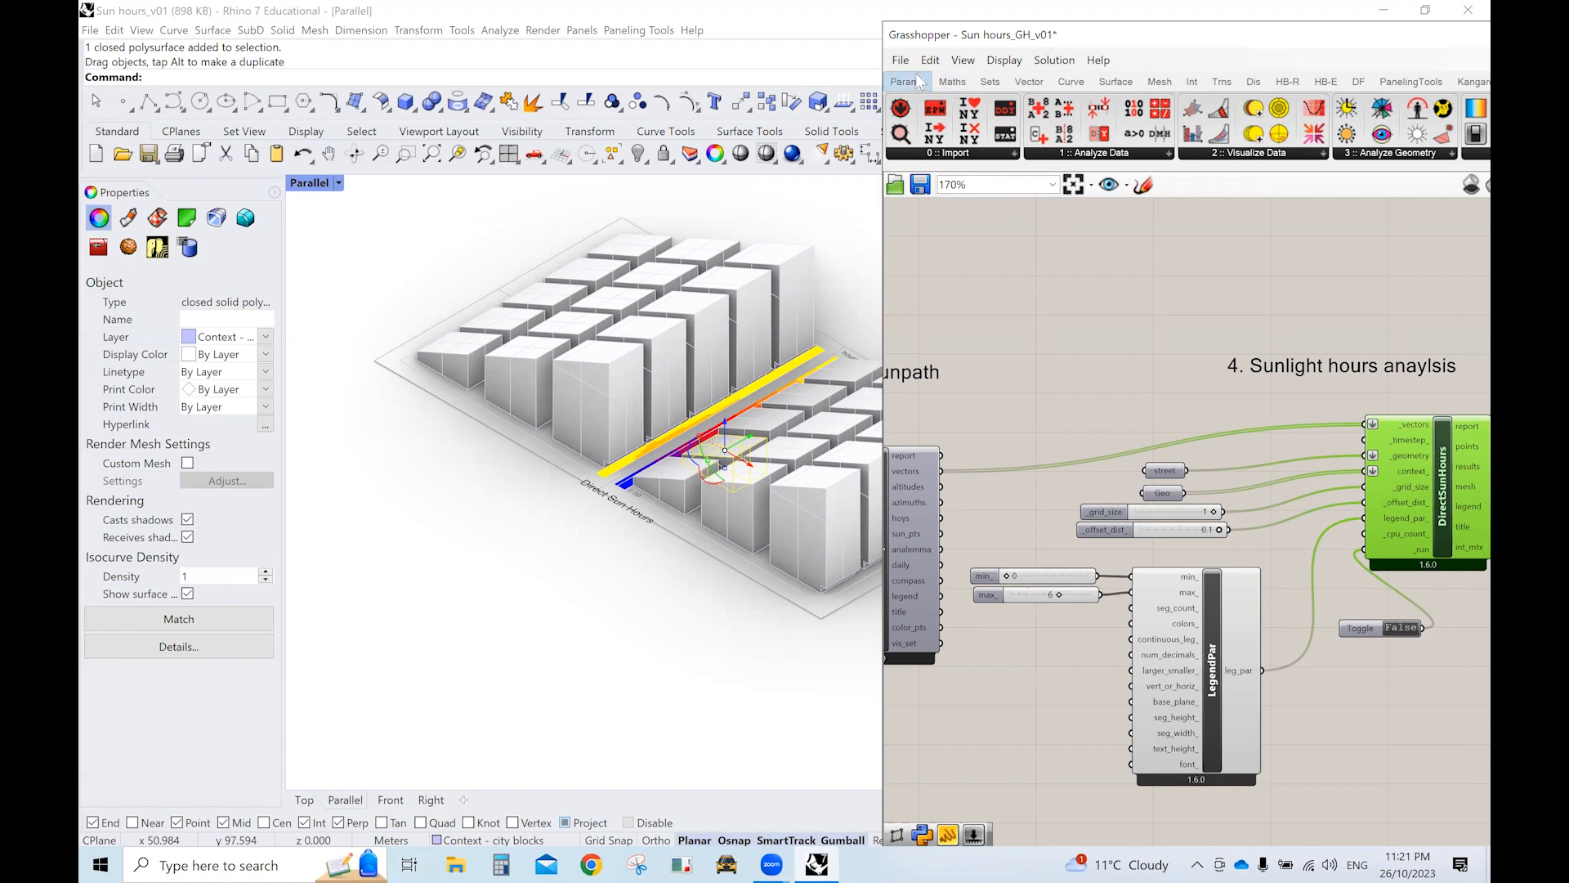
Shrink and minimise the Grasshopper window and show the baked results in Rhino's Top view.
{"action": "double_click", "coordinate": [1348, 34]}
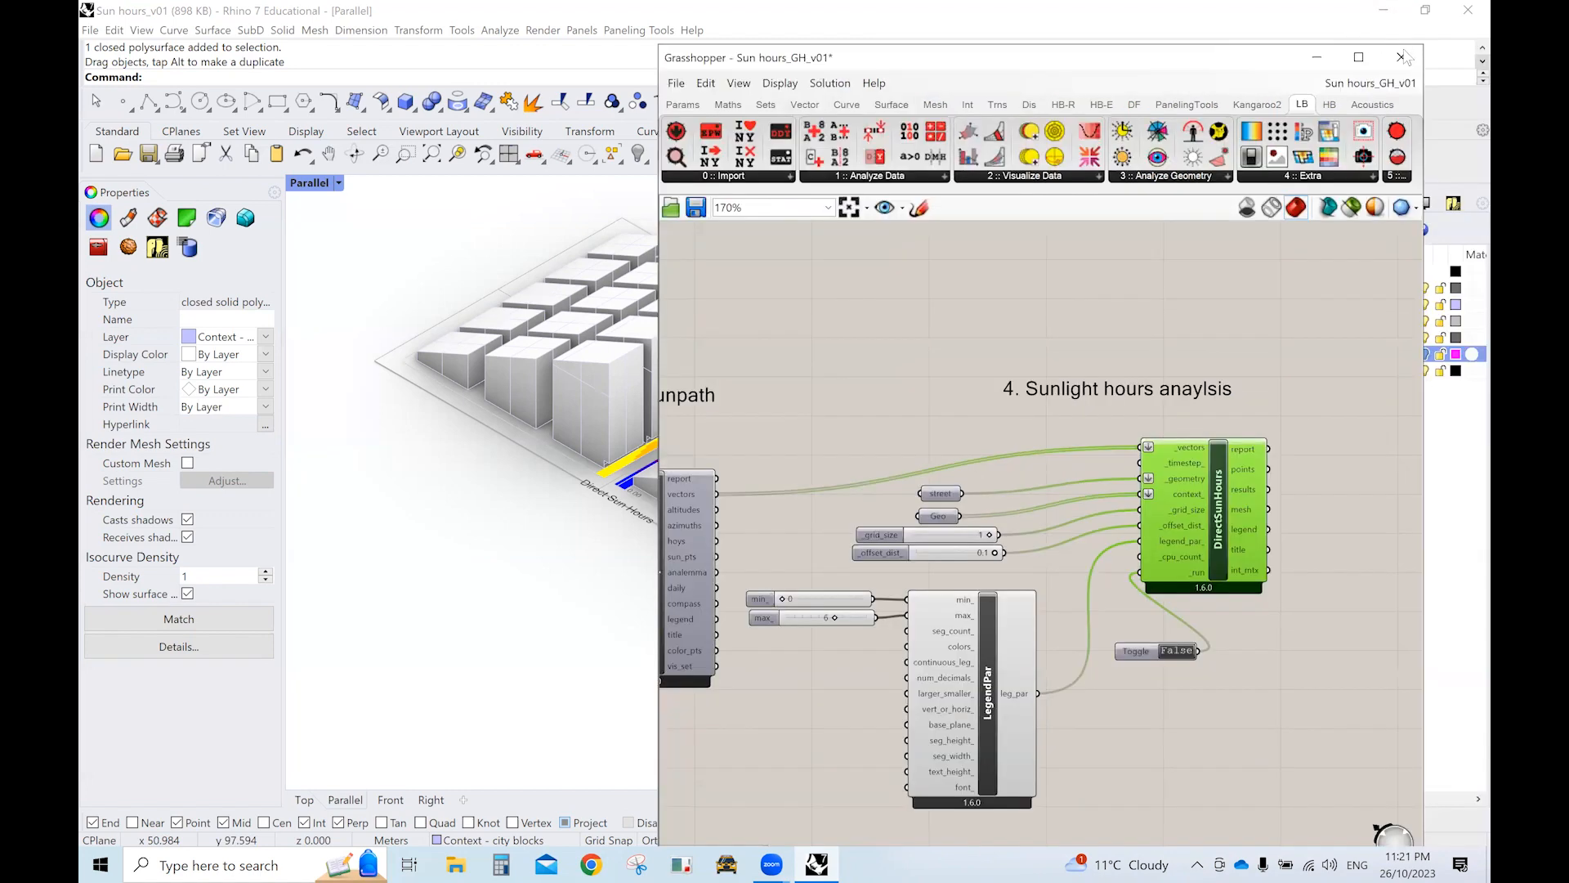
{"action": "left_click", "coordinate": [1317, 59]}
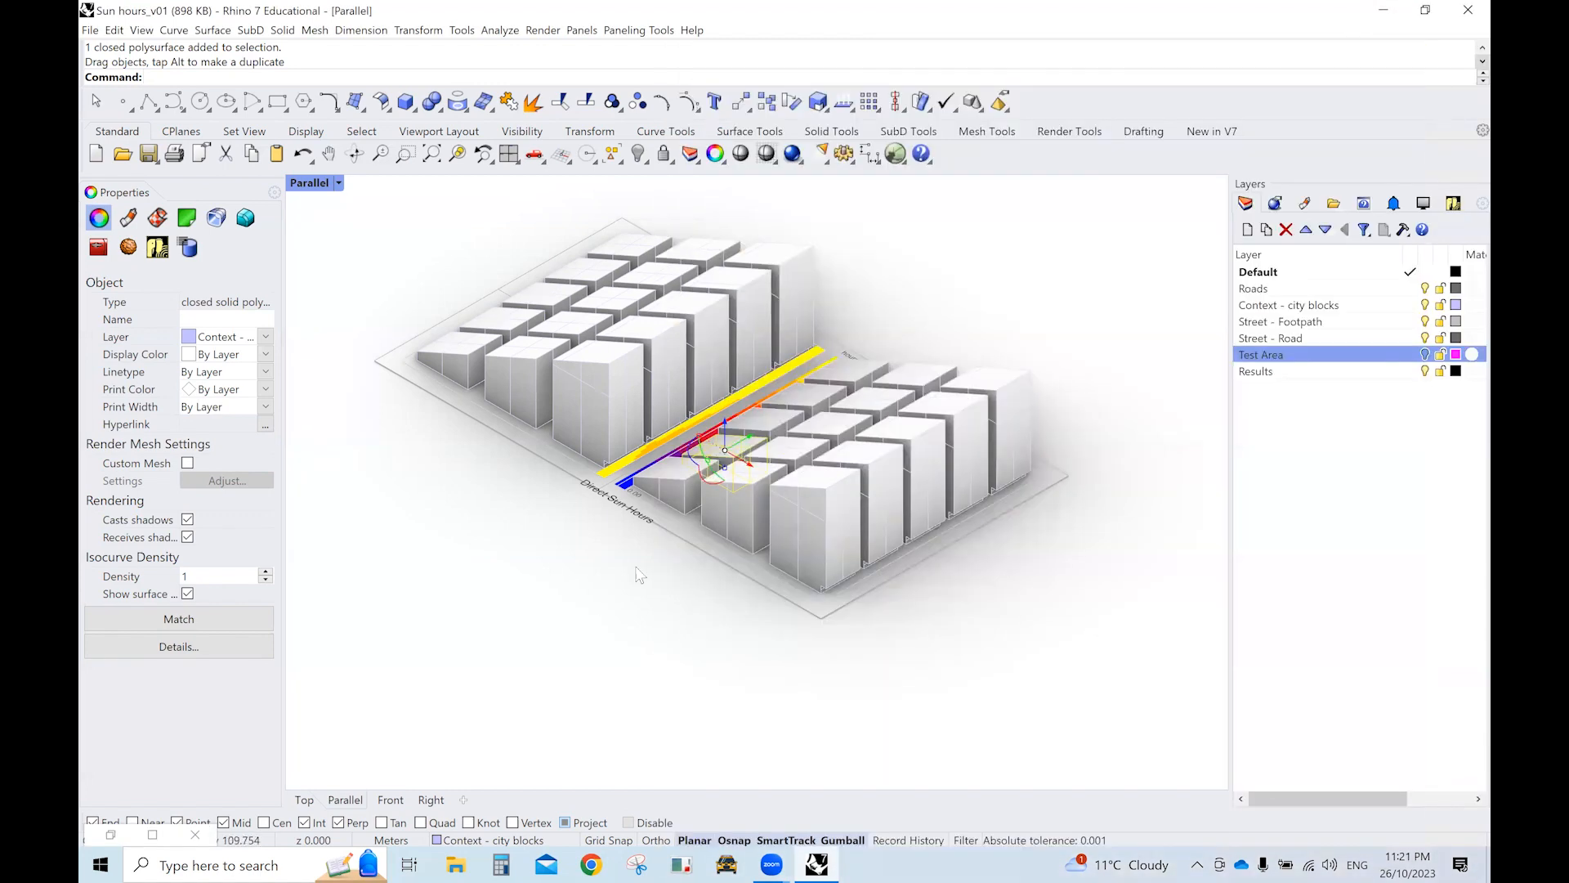
{"action": "left_click", "coordinate": [306, 800]}
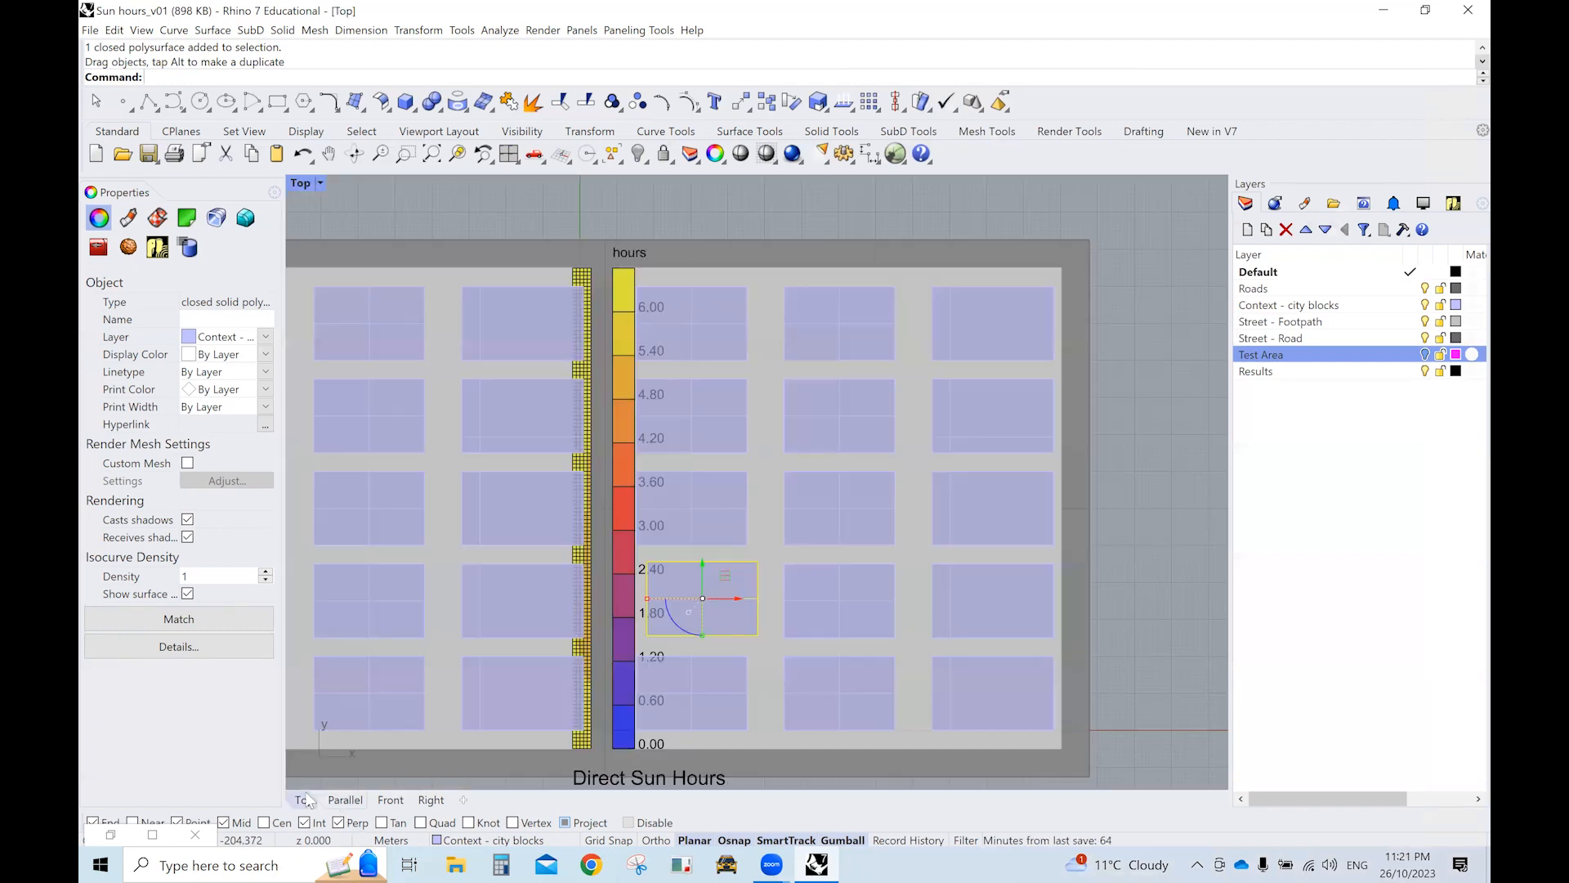
{"action": "left_click", "coordinate": [321, 185]}
{"action": "left_click", "coordinate": [322, 187]}
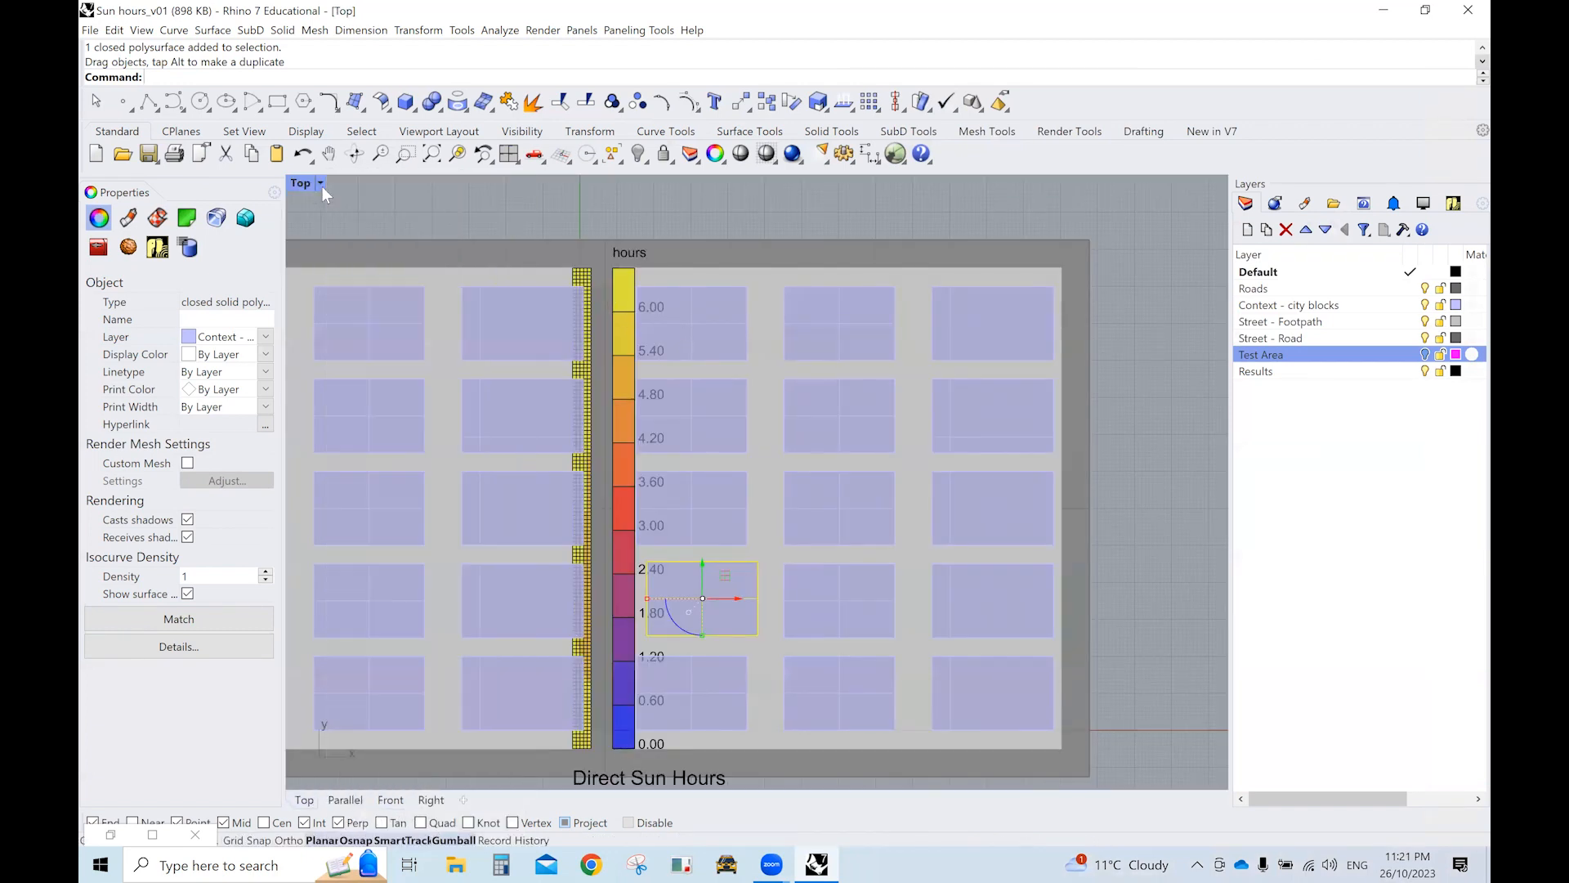
{"action": "left_click", "coordinate": [322, 187]}
Check the baked objects by selecting the street's sun-hours mesh and the legend colour bar in turn.
{"action": "left_click", "coordinate": [587, 280]}
{"action": "left_click", "coordinate": [585, 277]}
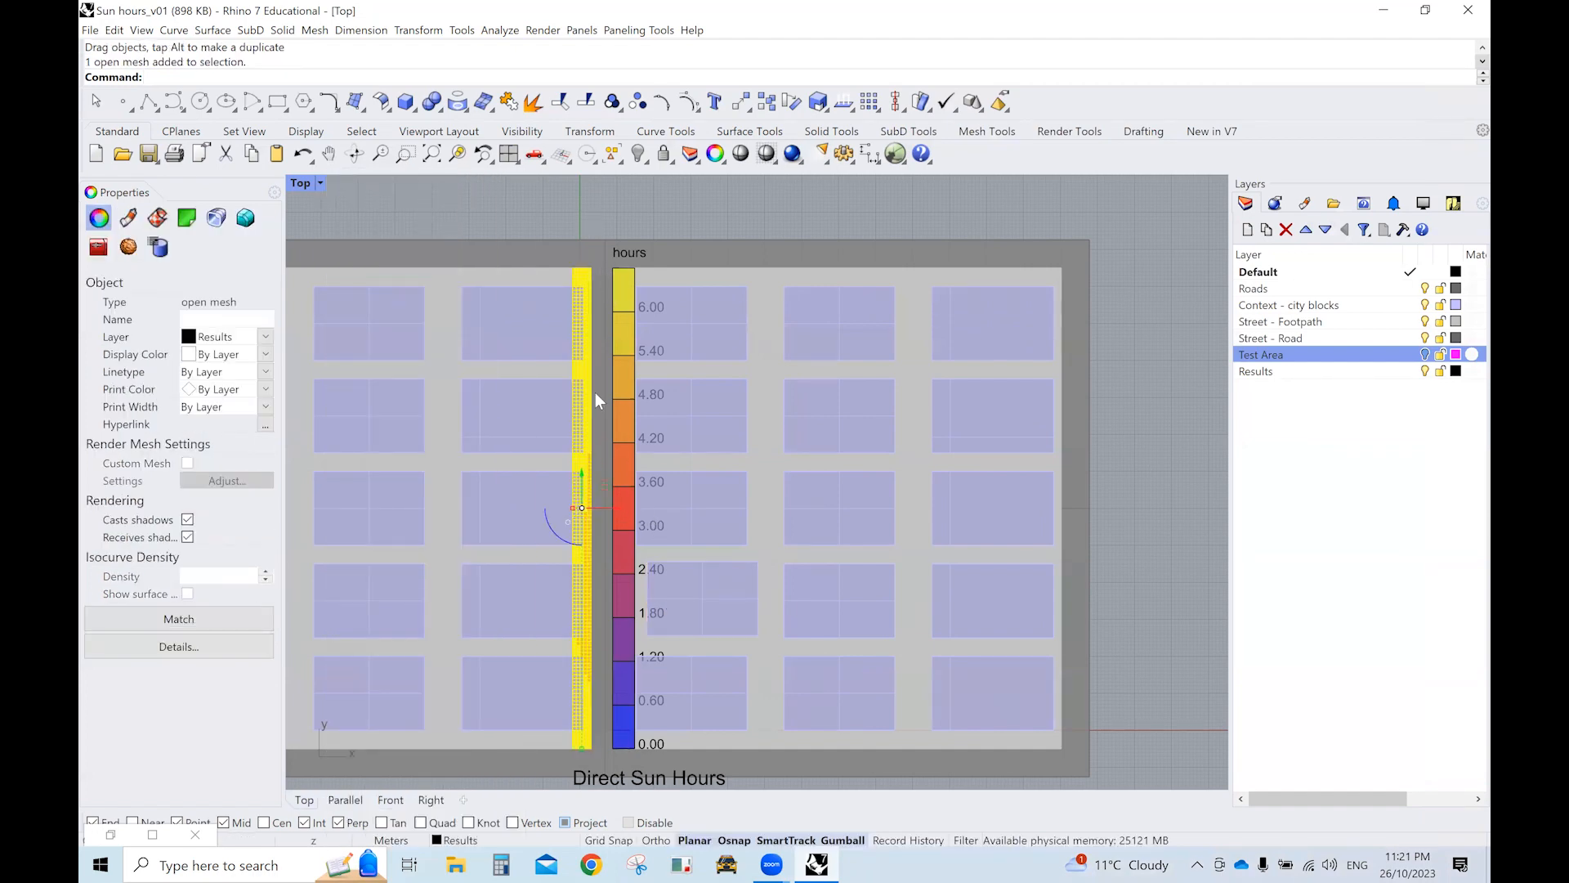
{"action": "left_click", "coordinate": [618, 331]}
{"action": "left_click", "coordinate": [623, 276]}
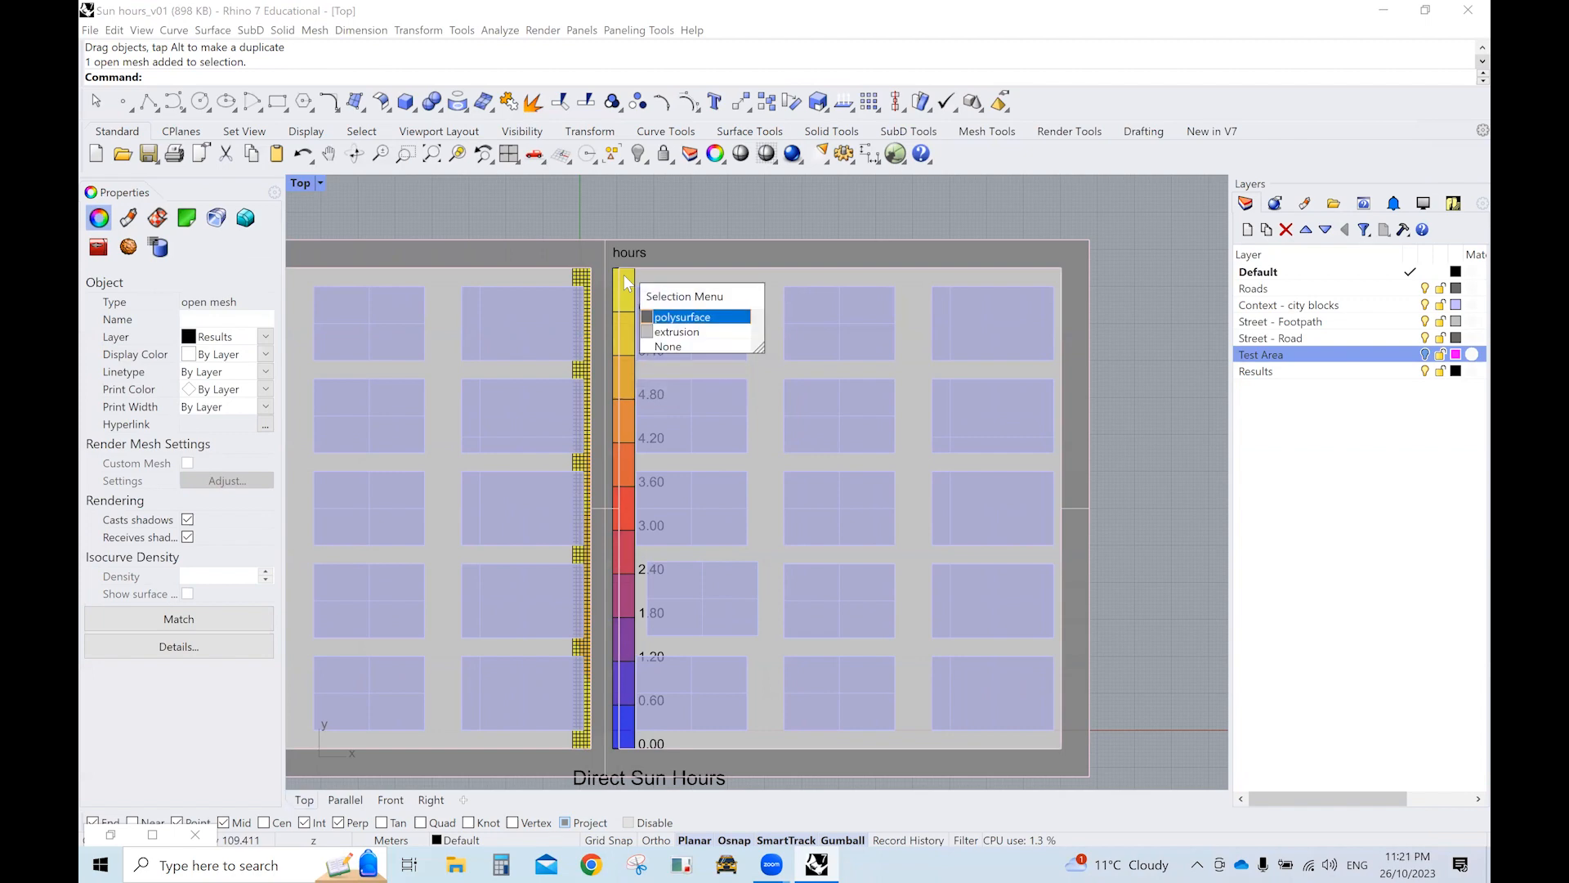
{"action": "left_click", "coordinate": [647, 196]}
{"action": "left_click", "coordinate": [621, 282]}
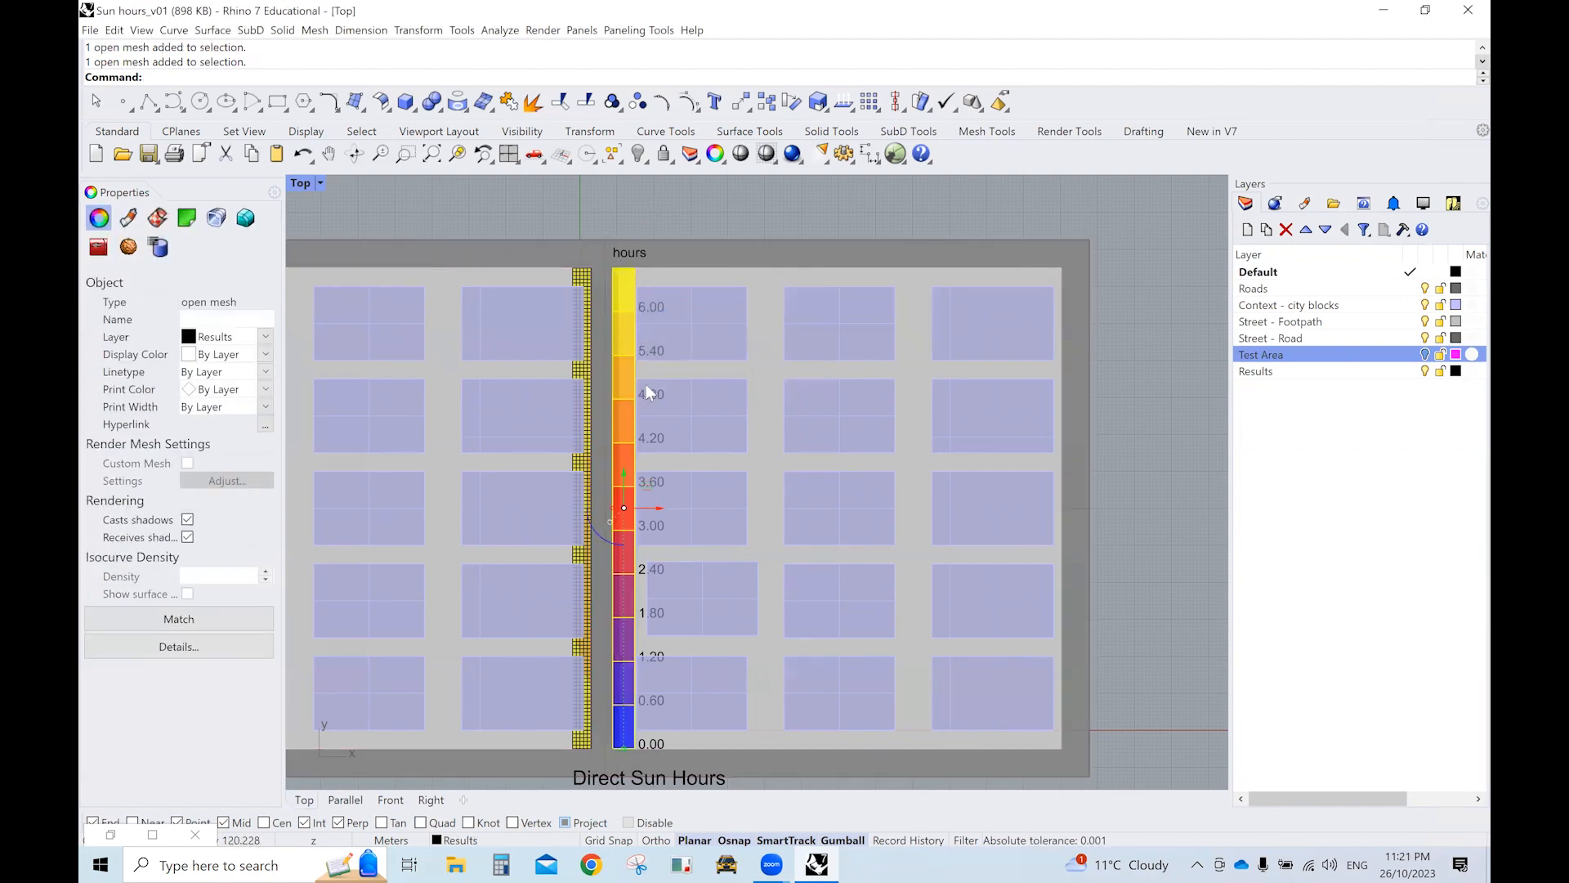
Hide the Street - Road, Street - Footpath, Context - city blocks and Roads layers to isolate the baked results.
{"action": "left_click", "coordinate": [1424, 338]}
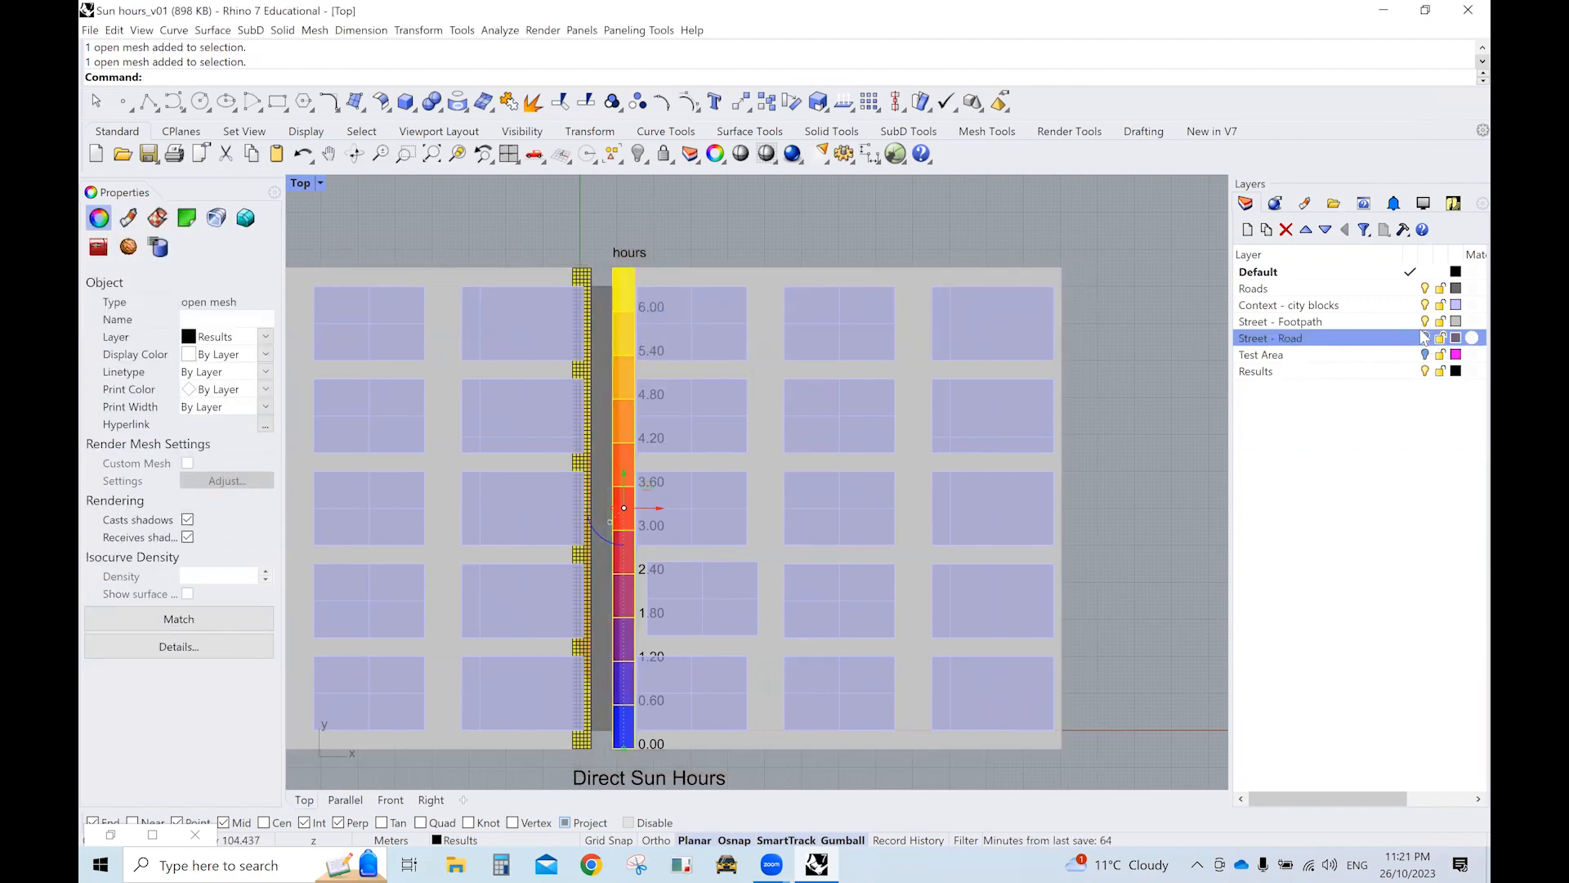
{"action": "left_click", "coordinate": [1424, 321]}
{"action": "left_click", "coordinate": [1424, 305]}
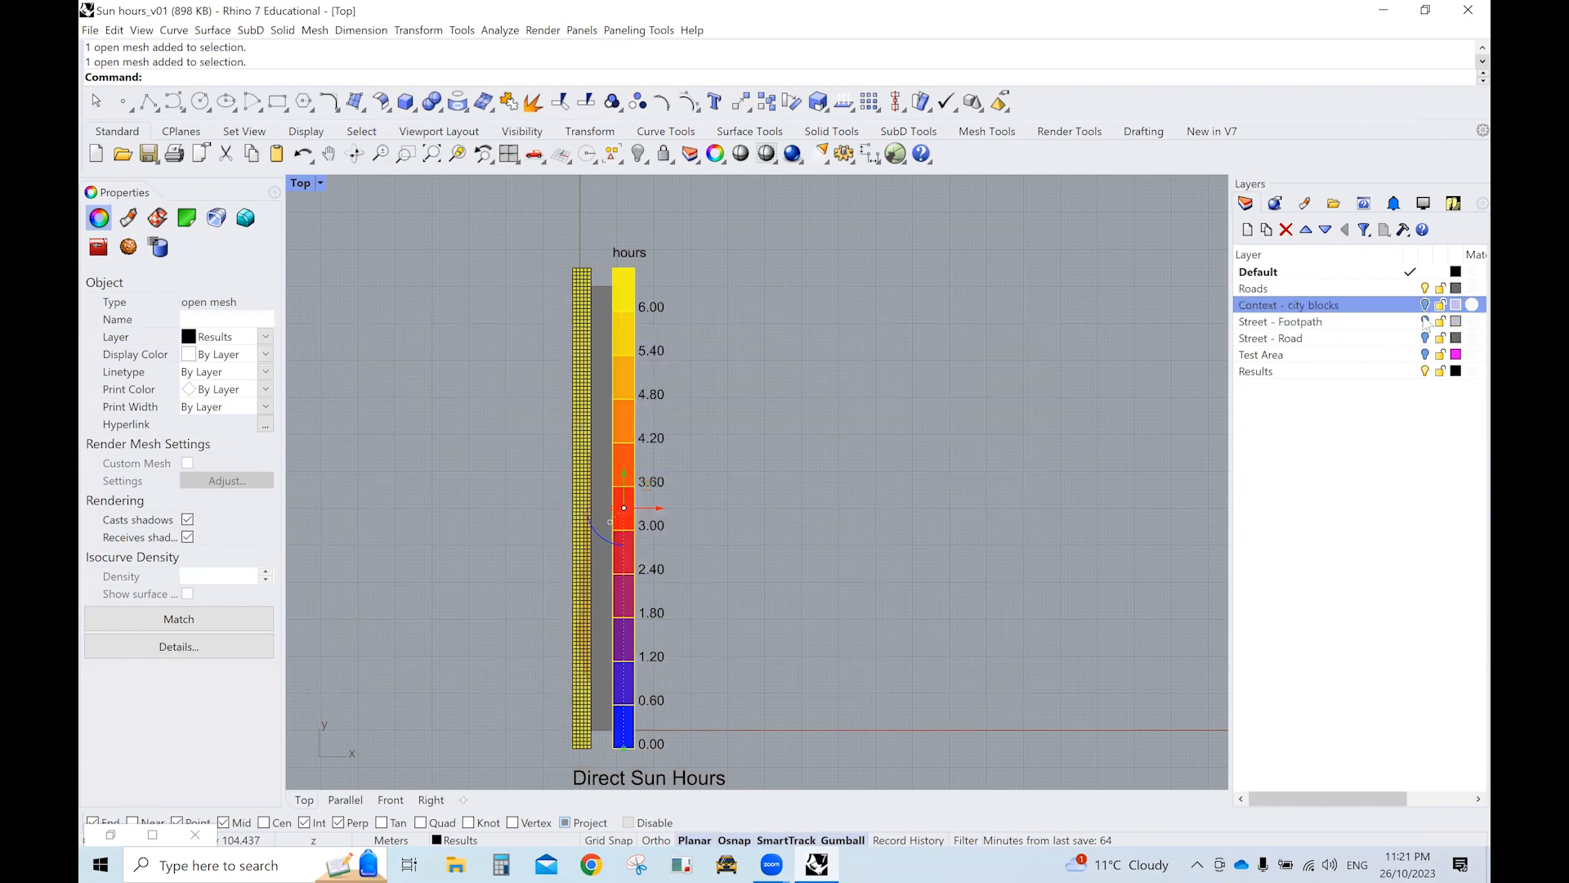
{"action": "left_click", "coordinate": [1425, 289]}
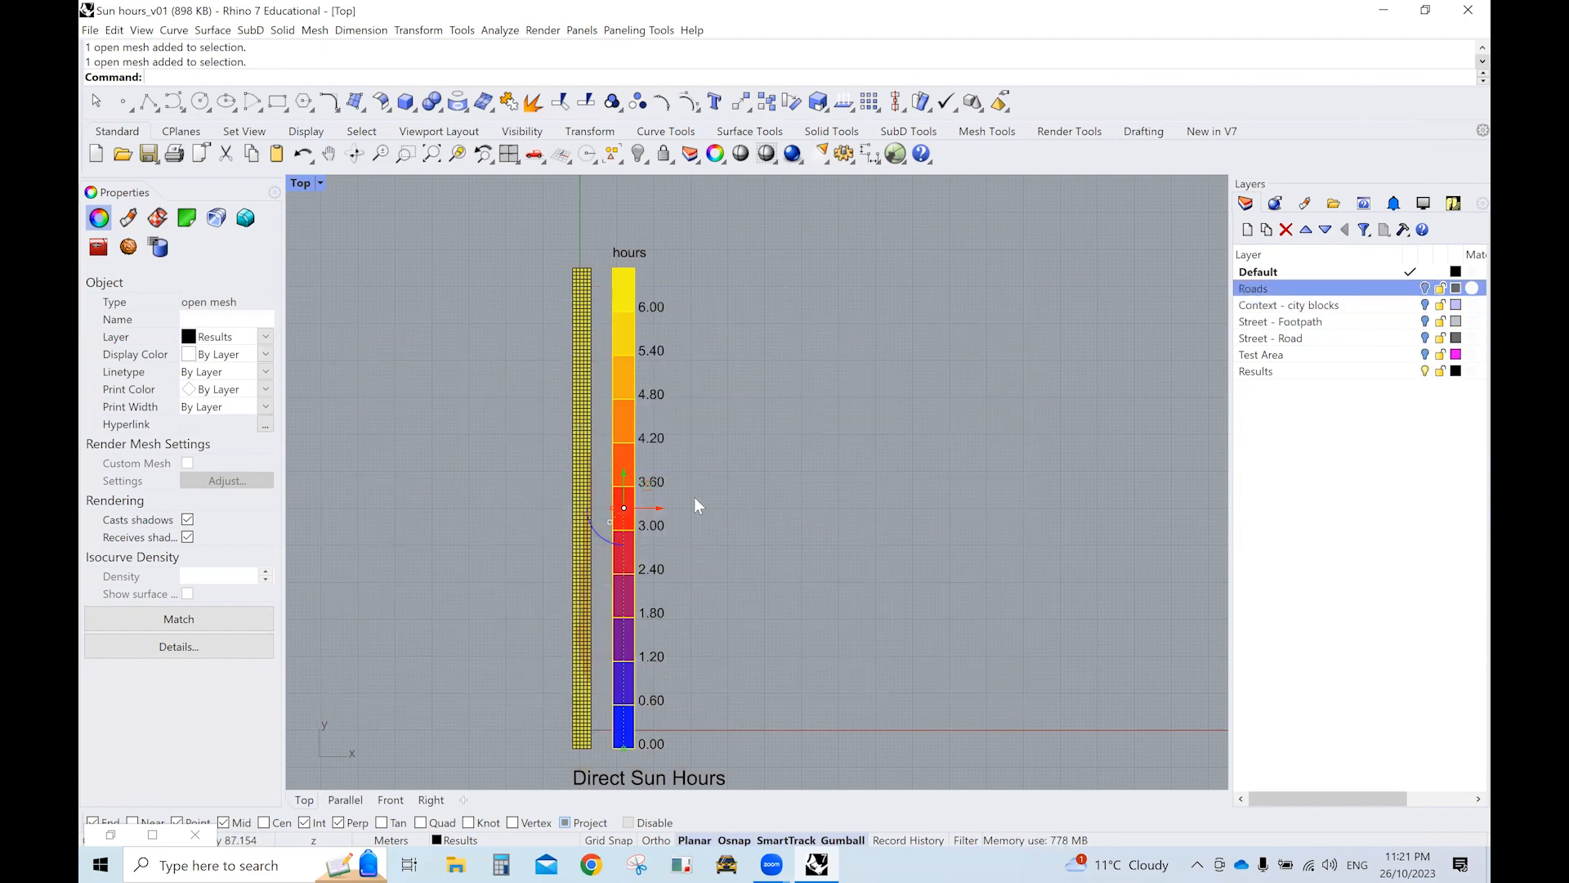
Select the legend bar with its hour labels and move it along X, well away from the street mesh.
{"action": "left_click", "coordinate": [742, 696]}
{"action": "left_click_drag", "start_coordinate": [699, 757], "coordinate": [610, 235]}
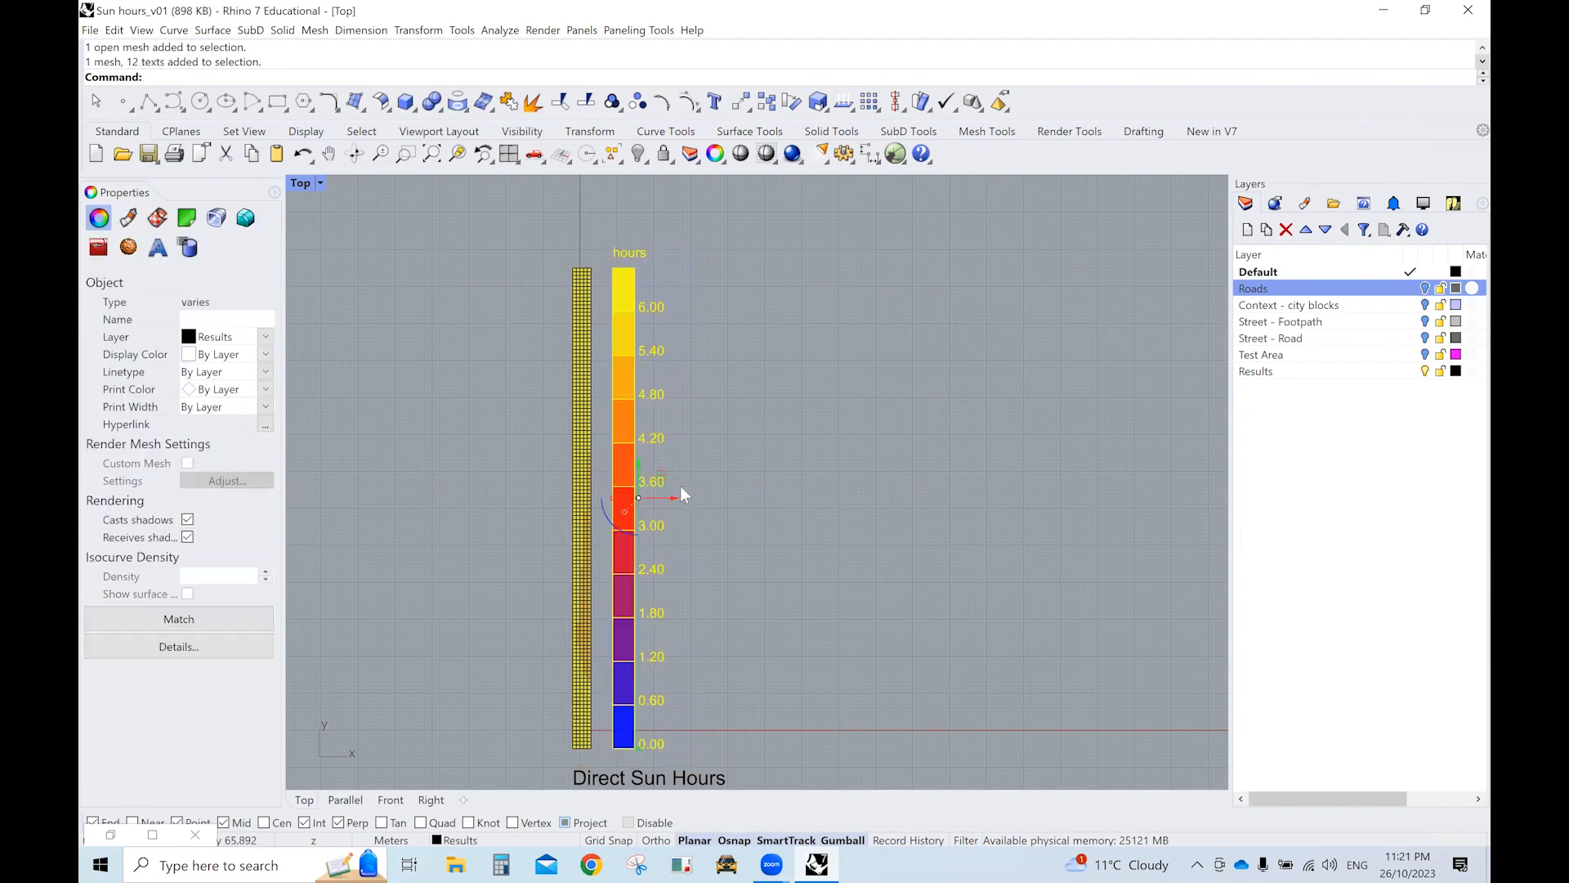
{"action": "left_click_drag", "start_coordinate": [676, 491], "coordinate": [1155, 474]}
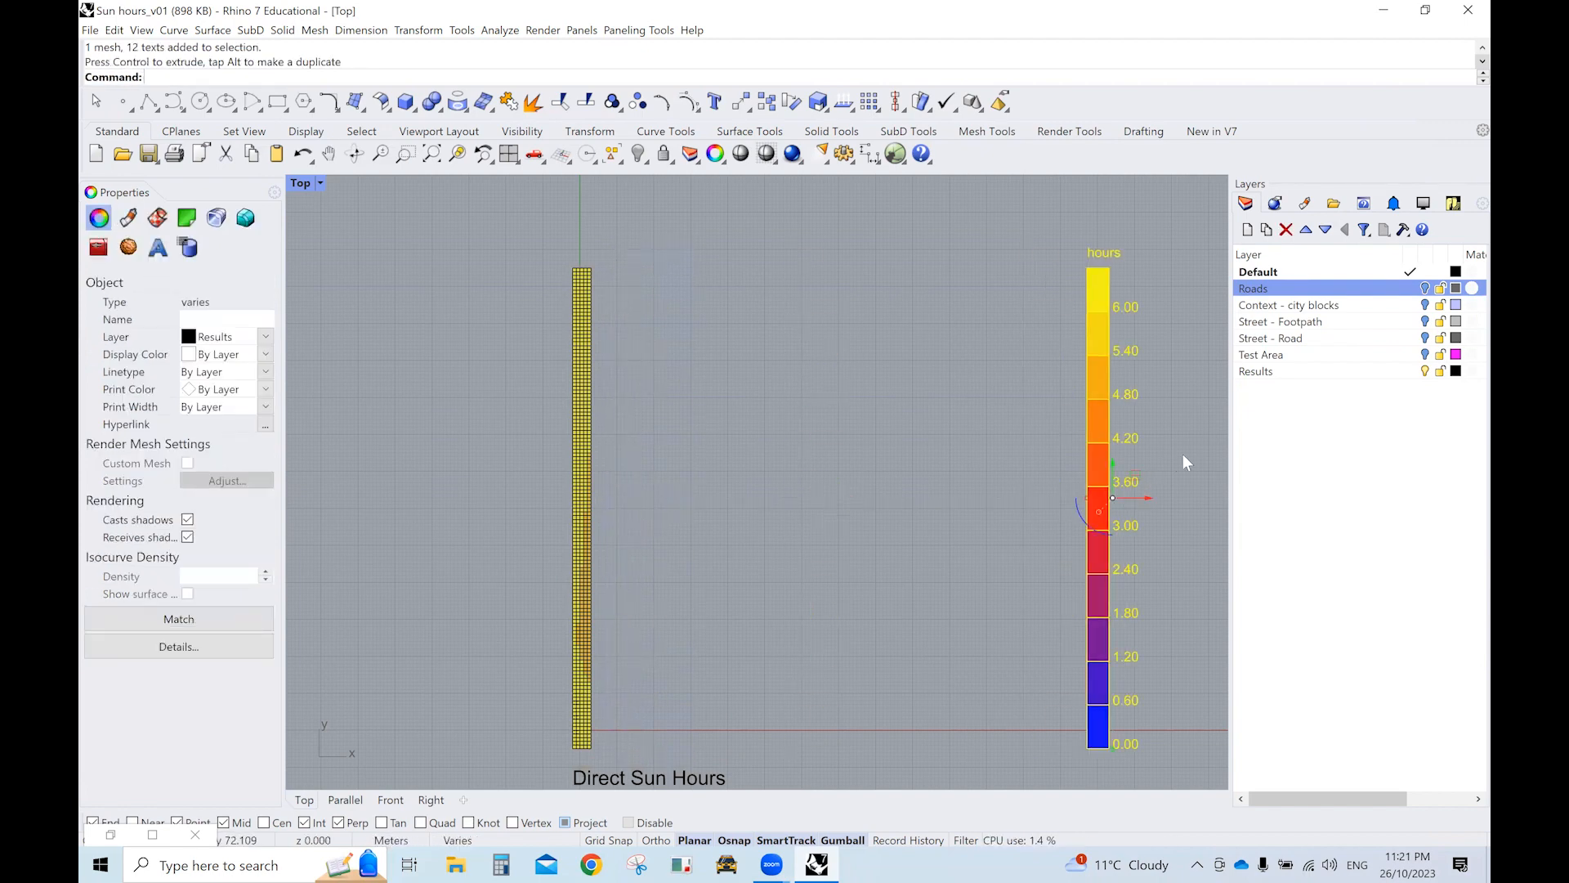
Show the Context - city blocks, Street - Footpath and Street - Road layers again.
{"action": "left_click", "coordinate": [1425, 305]}
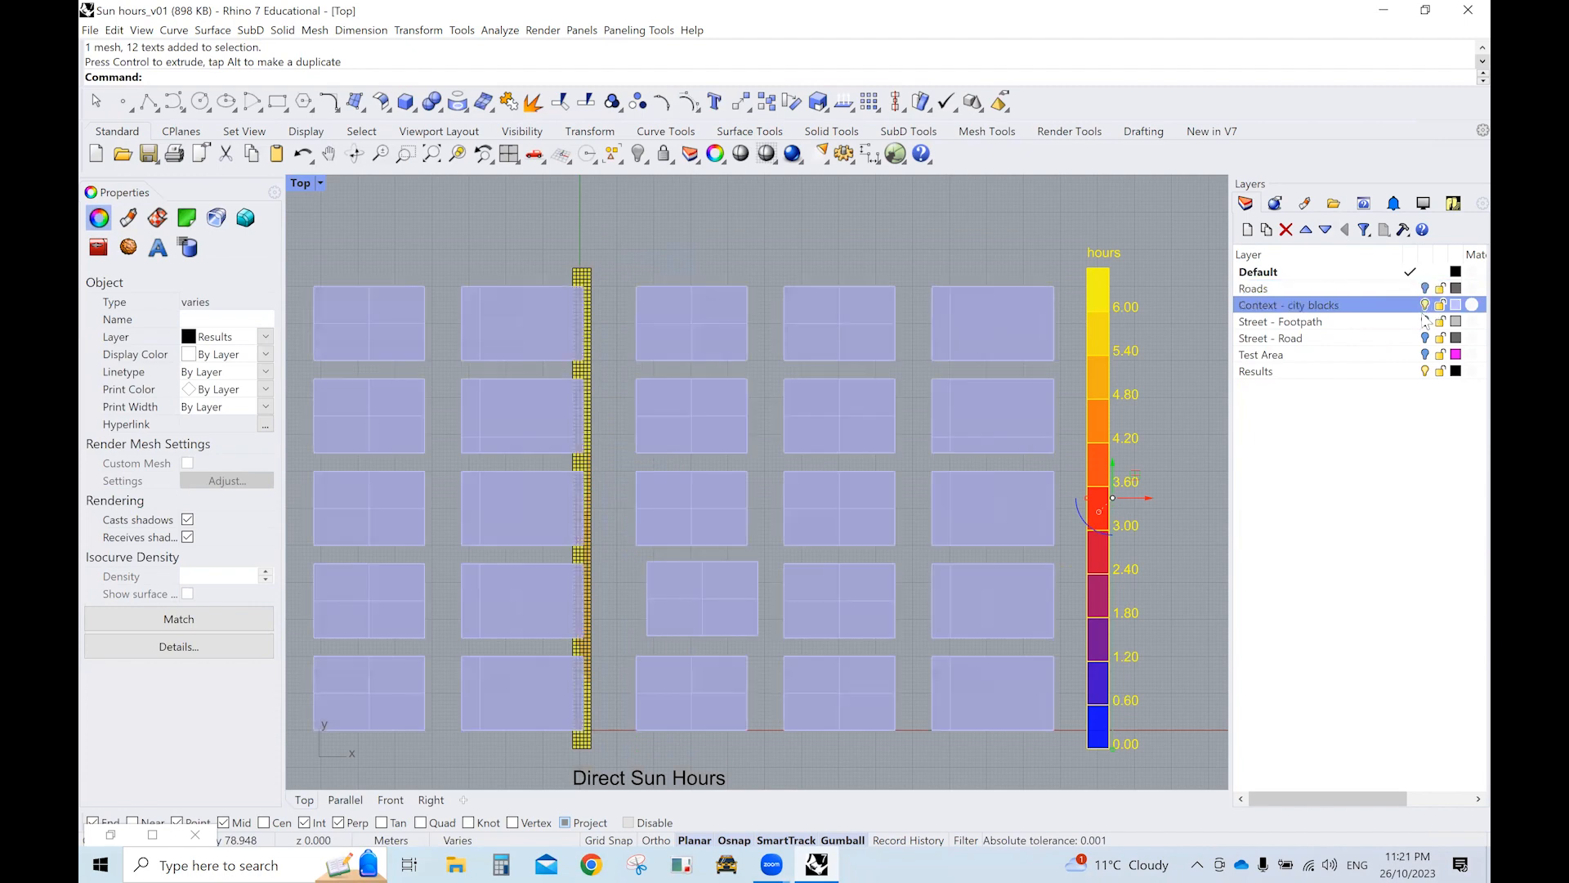
{"action": "left_click", "coordinate": [1425, 321]}
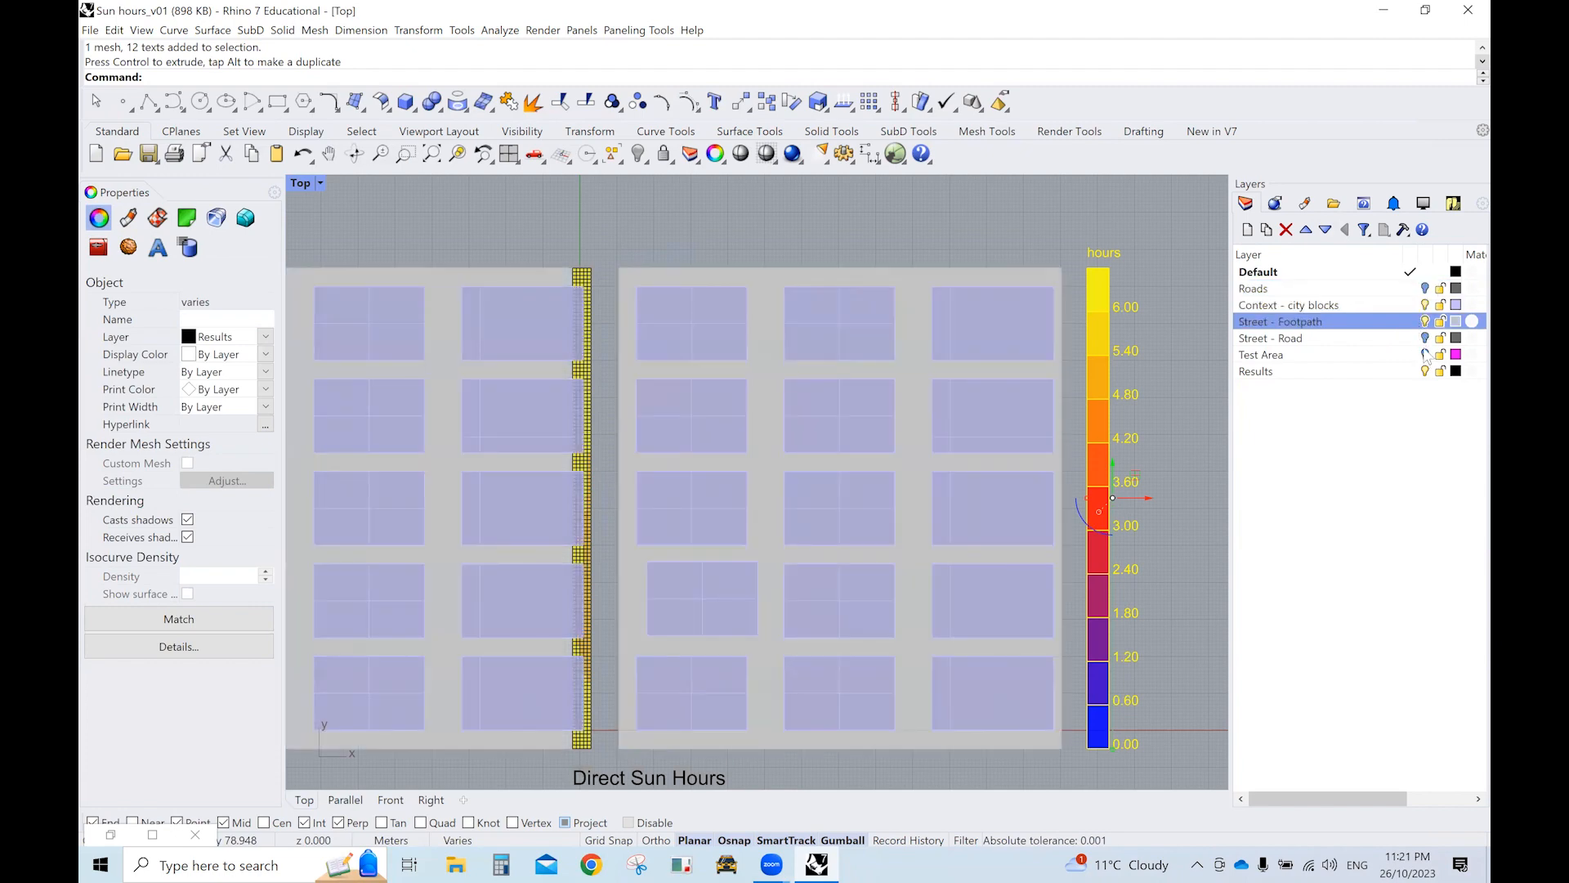
{"action": "left_click", "coordinate": [1424, 337]}
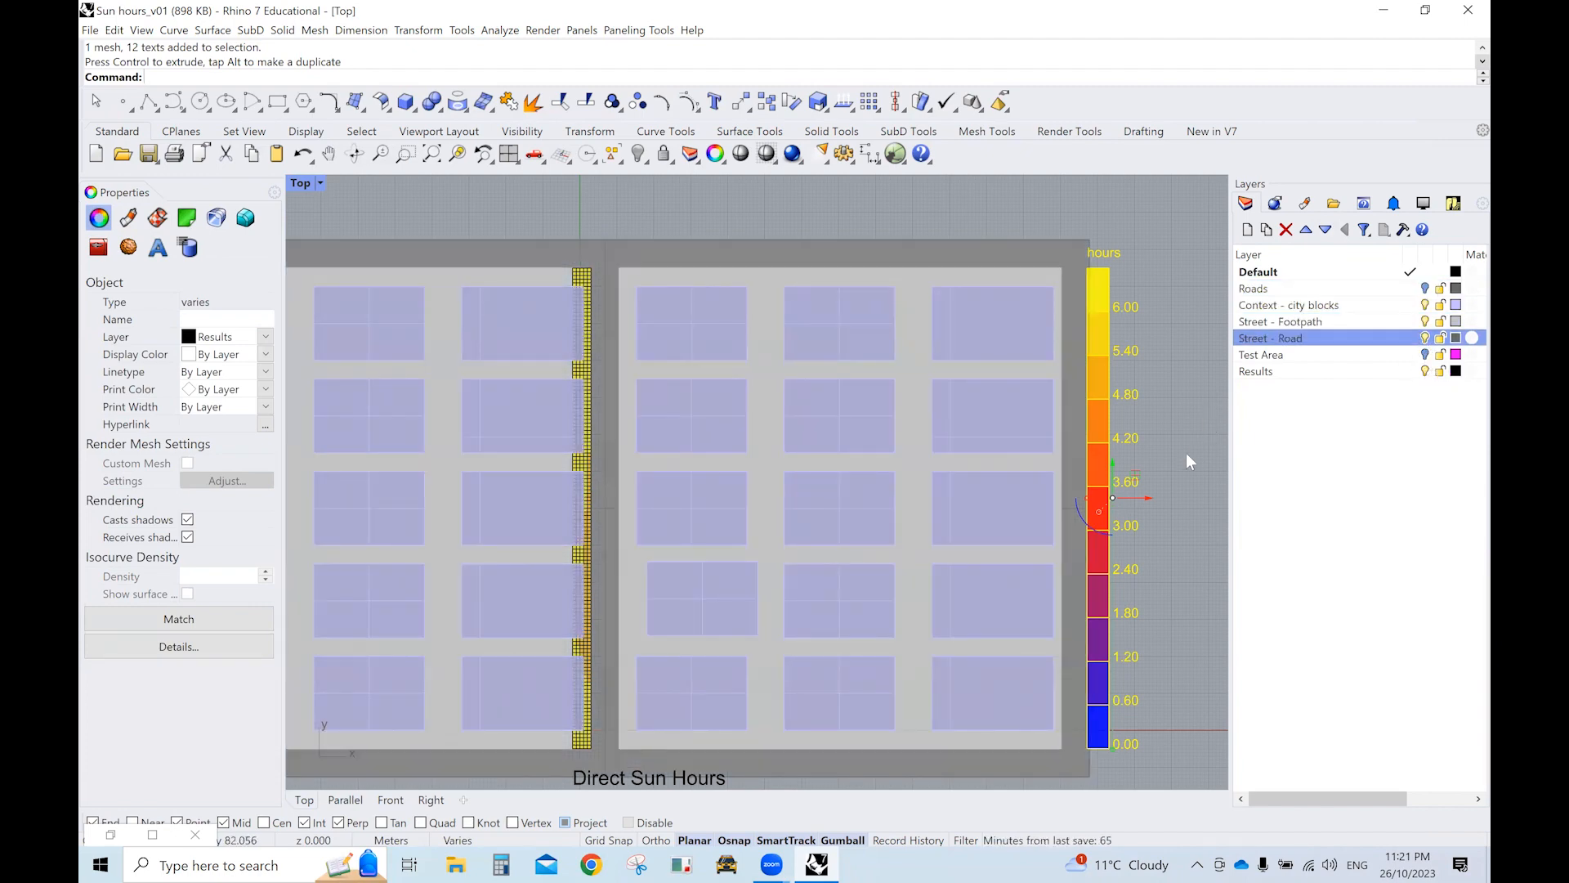
Nudge the legend clear of the road's edge, return to the Parallel view and clear the selection.
{"action": "left_click_drag", "start_coordinate": [1142, 499], "coordinate": [1152, 499]}
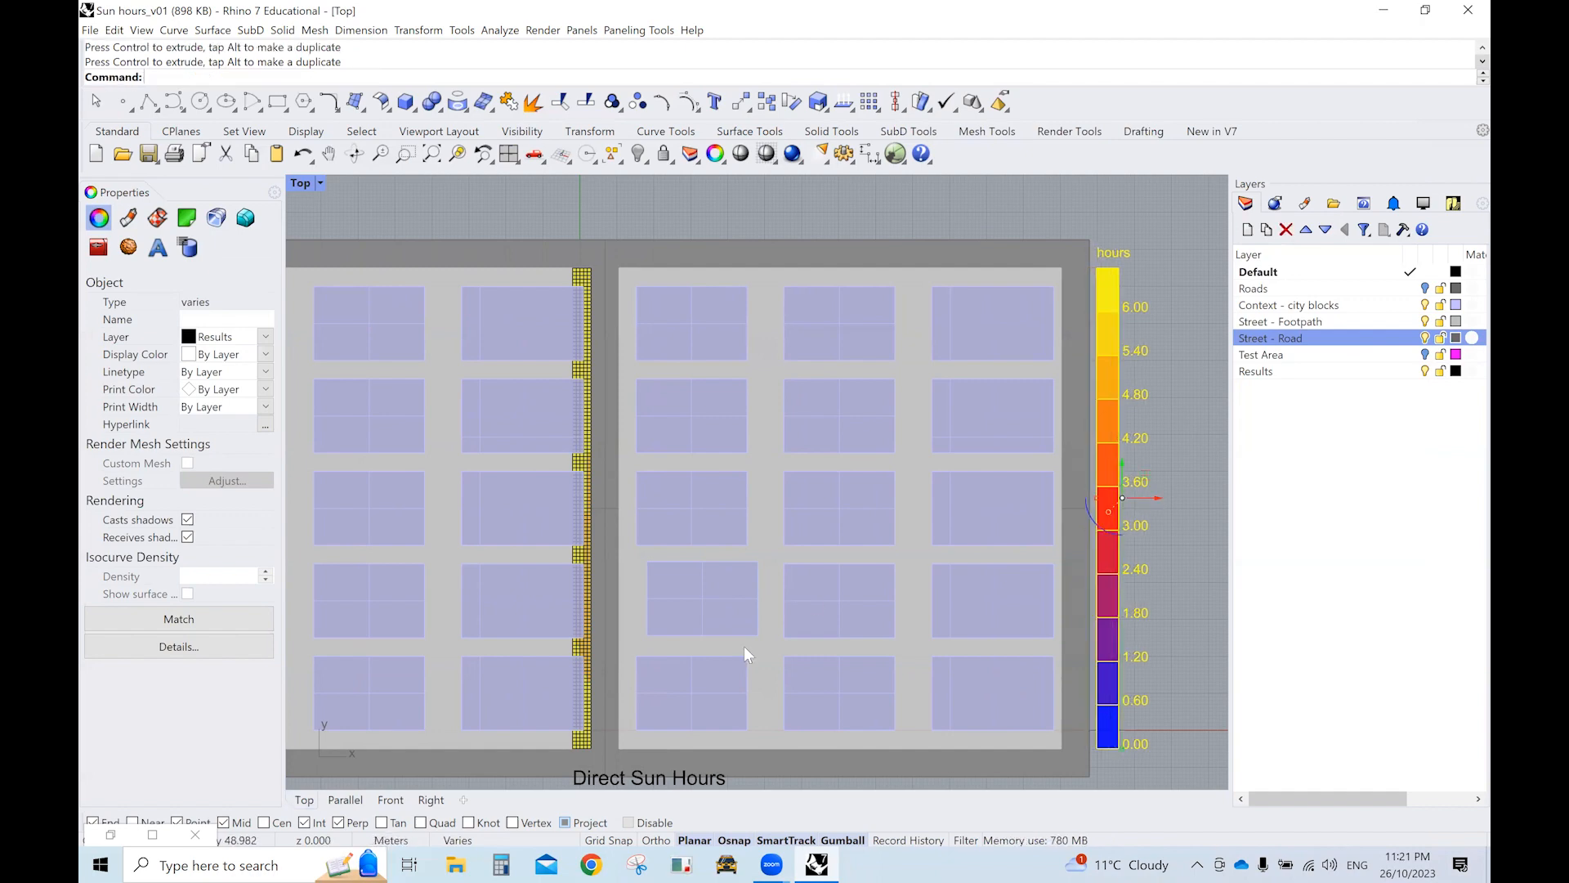
{"action": "left_click", "coordinate": [345, 799]}
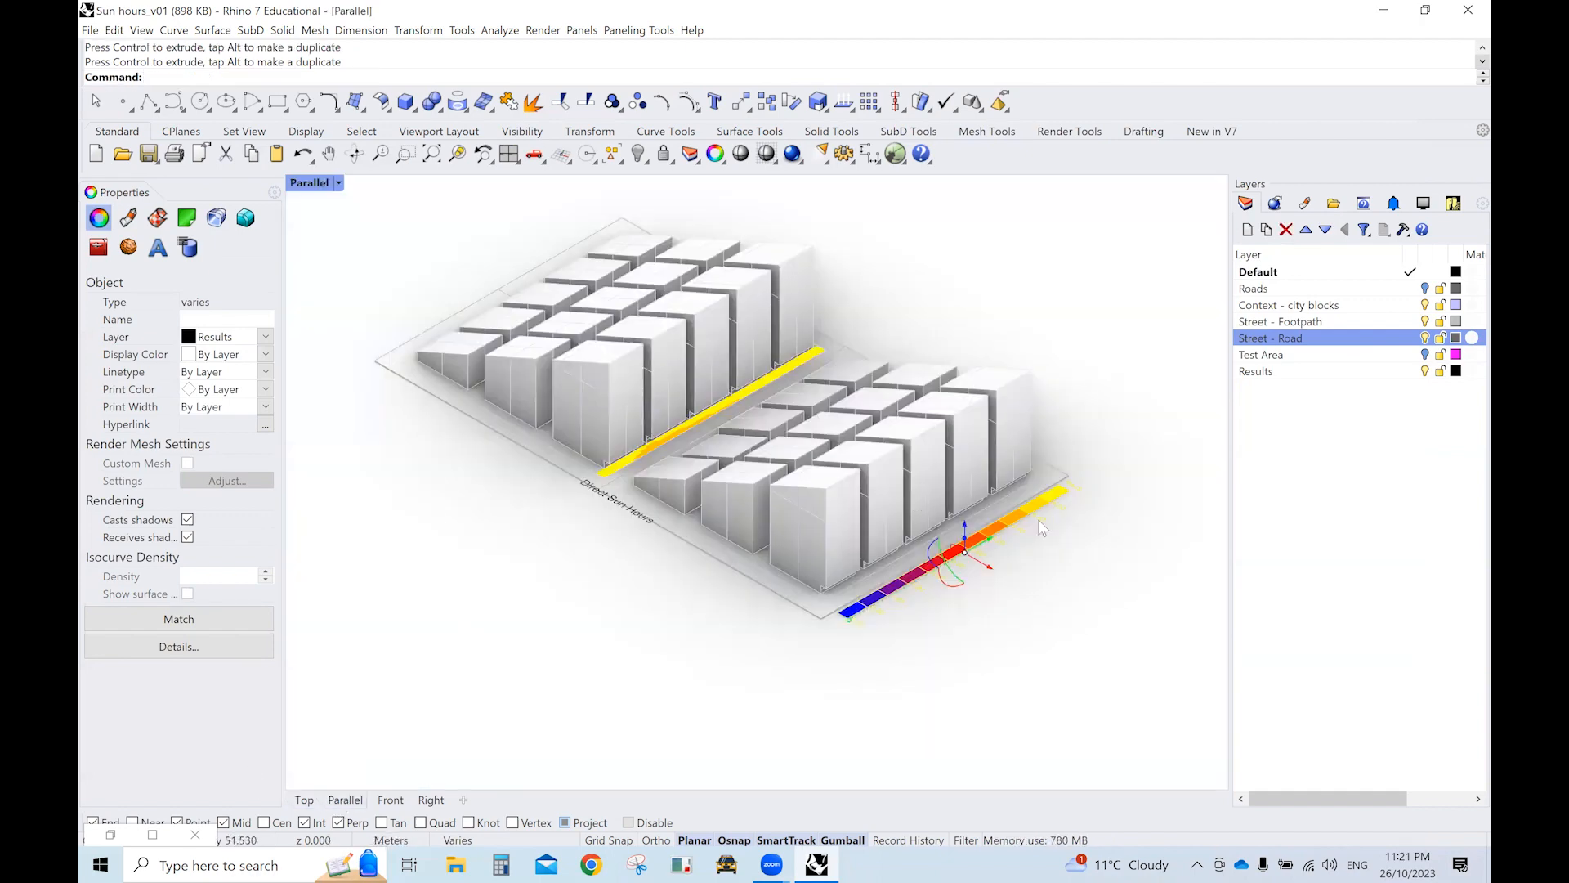
{"action": "left_click", "coordinate": [1094, 590]}
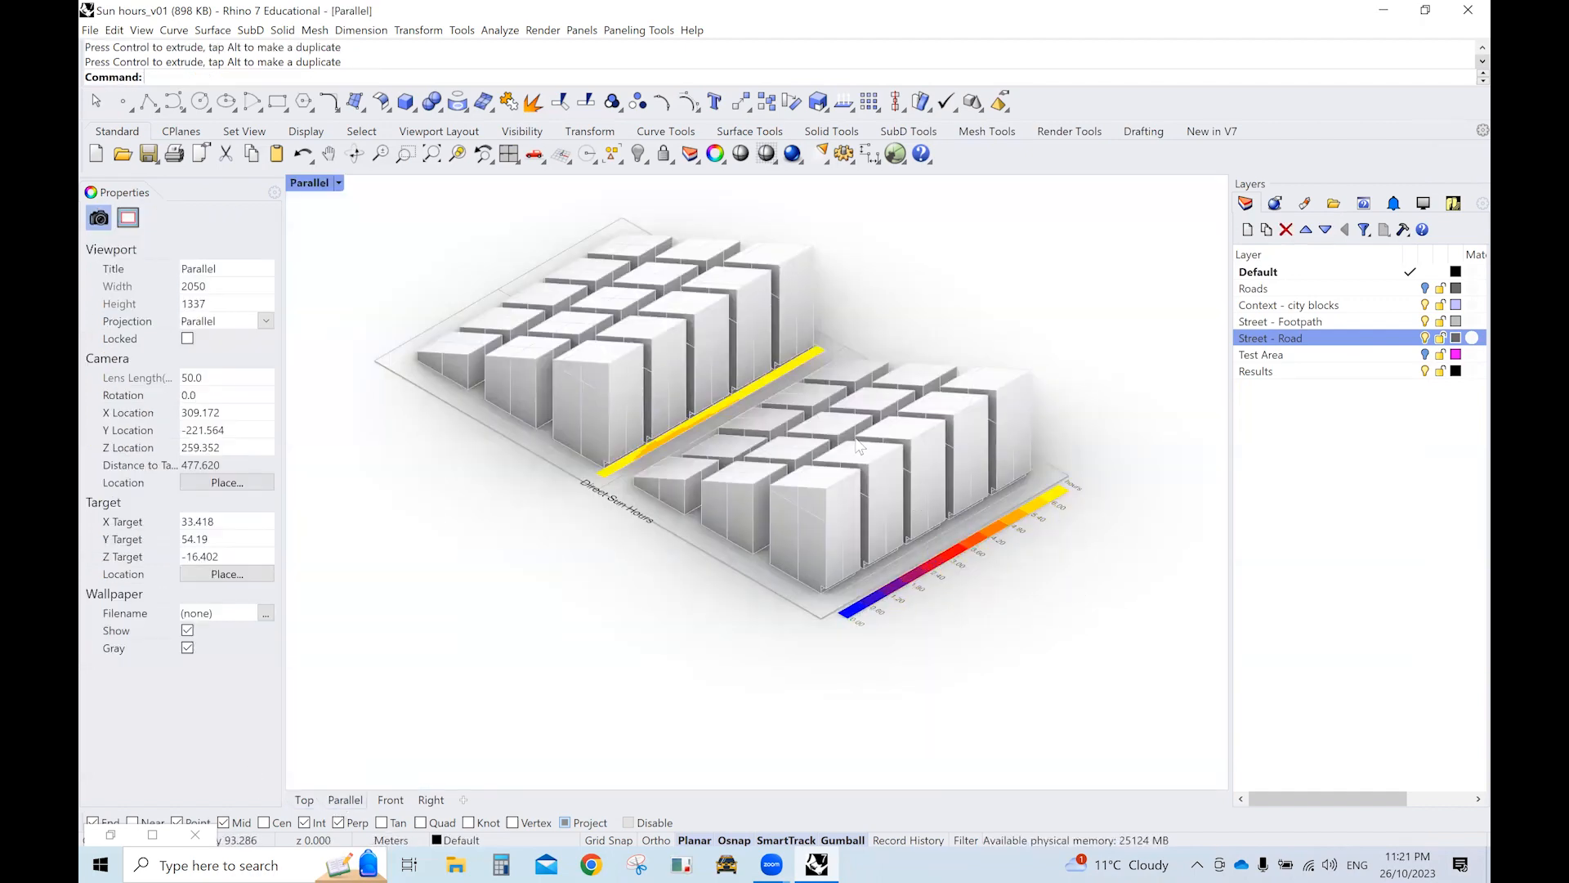